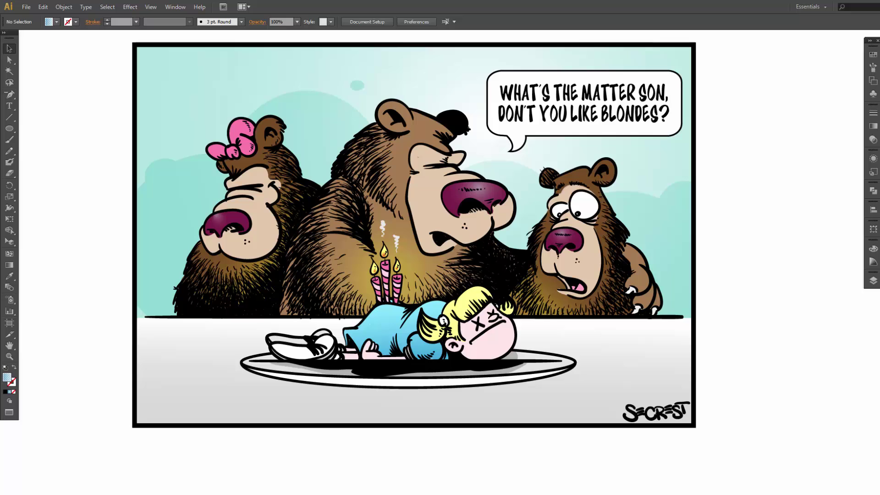
- Create a new 1920 x 1080 px RGB document and hide its artboards
{"action": "left_click", "coordinate": [26, 7]}
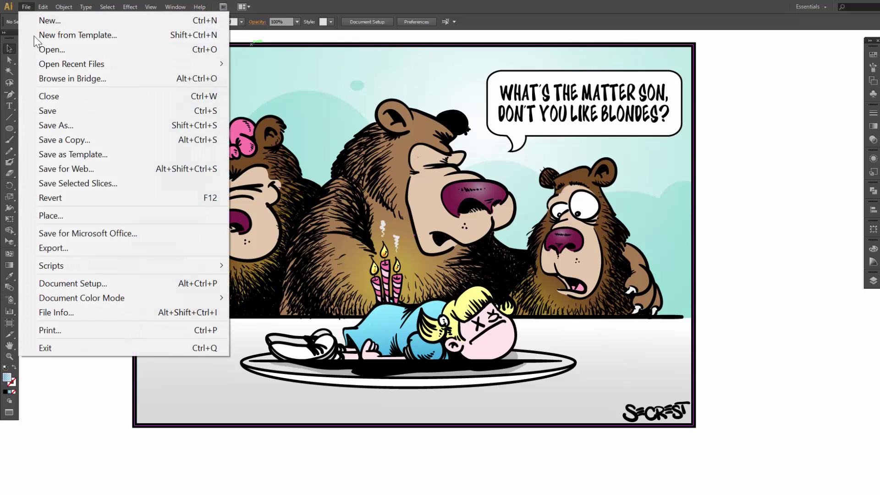
{"action": "left_click", "coordinate": [51, 21]}
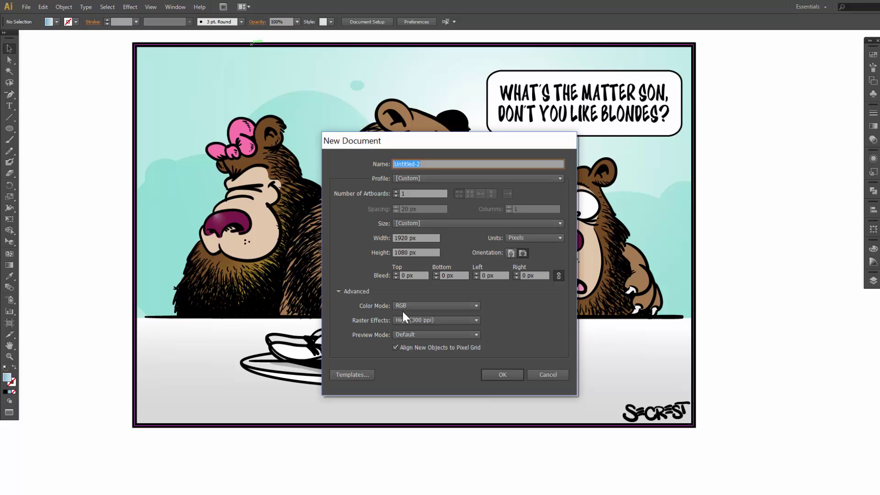
{"action": "left_click", "coordinate": [502, 374]}
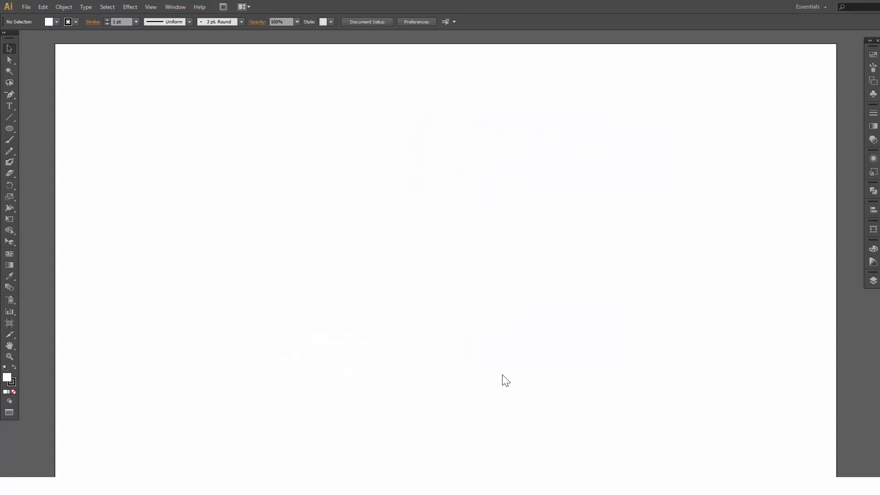
{"action": "left_click", "coordinate": [155, 7]}
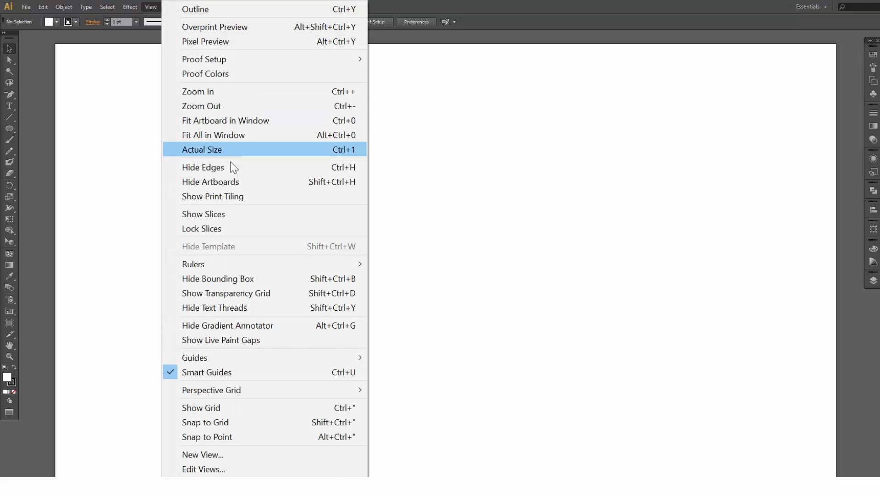
{"action": "left_click", "coordinate": [235, 182]}
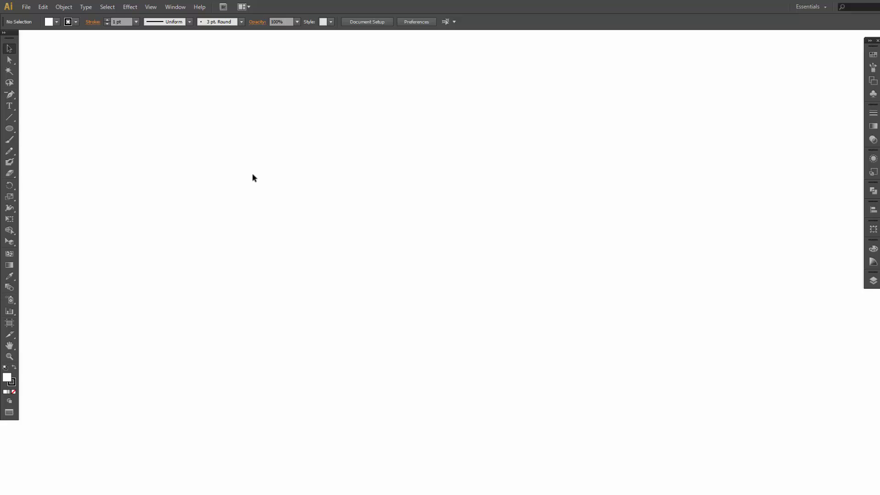
- Place the Bear Inking image from Downloads as a linked file, about 1297 px wide and 866 px high
{"action": "left_click", "coordinate": [26, 4]}
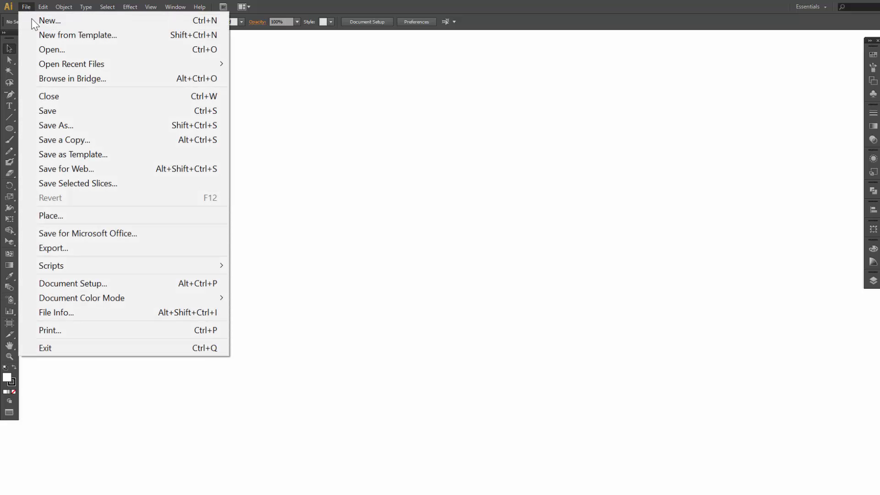
{"action": "left_click", "coordinate": [64, 216]}
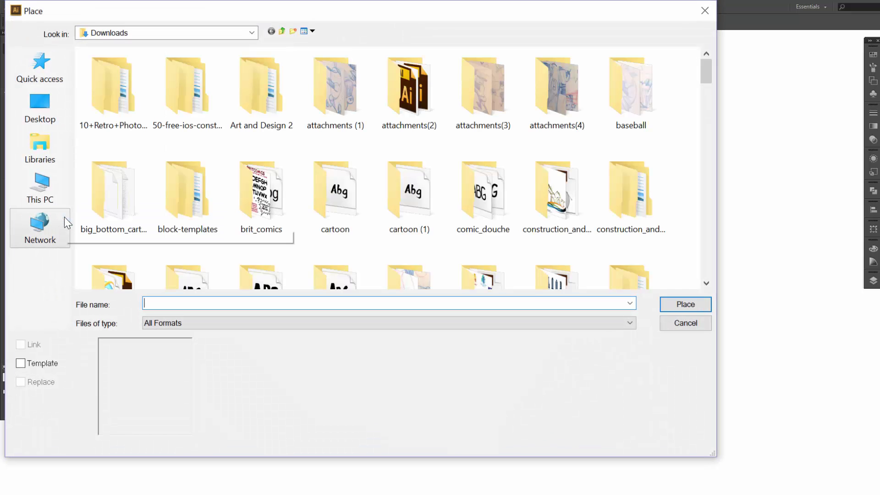
{"action": "scroll", "coordinate": [297, 213], "scroll_direction": "down", "scroll_amount": 10}
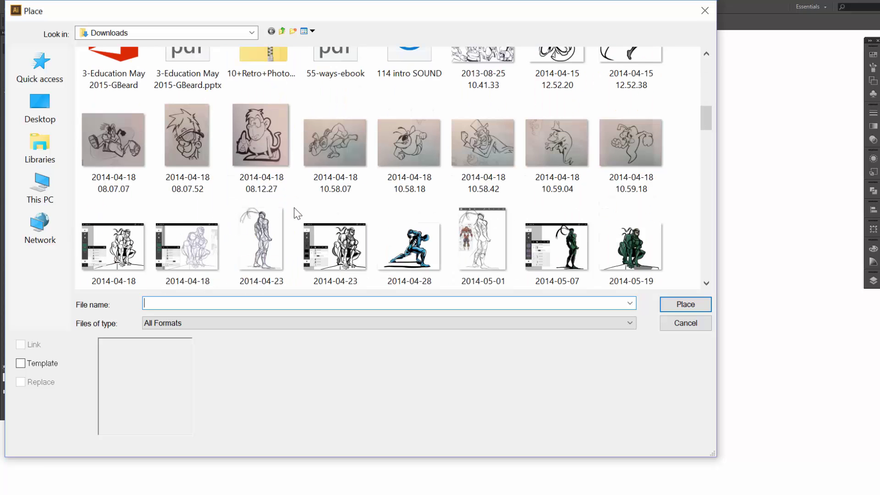
{"action": "scroll", "coordinate": [296, 213], "scroll_direction": "down", "scroll_amount": 5}
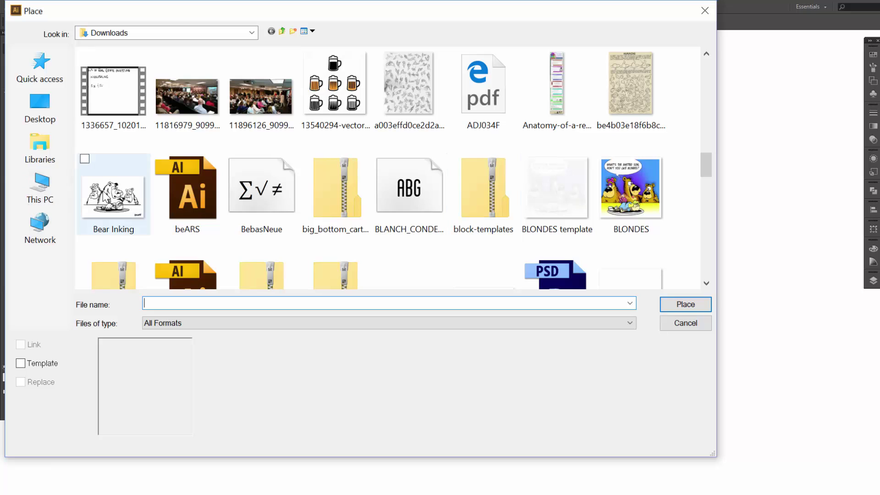
{"action": "left_click", "coordinate": [116, 188]}
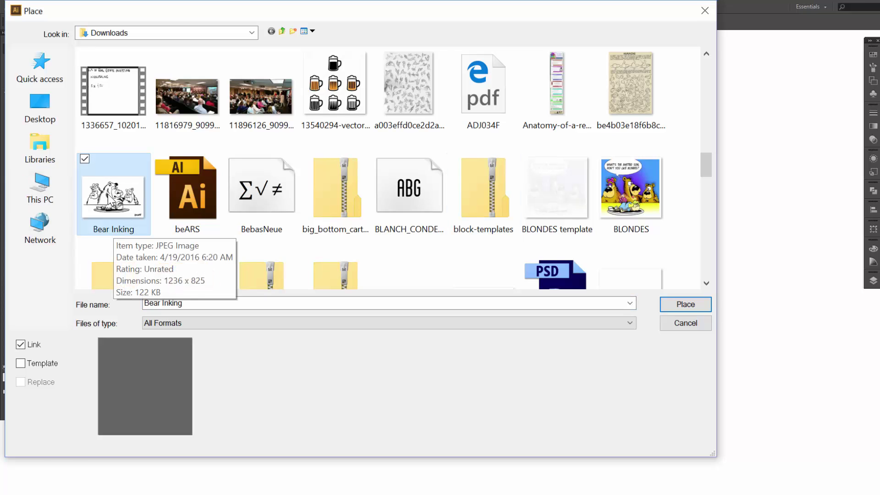
{"action": "left_click", "coordinate": [685, 304]}
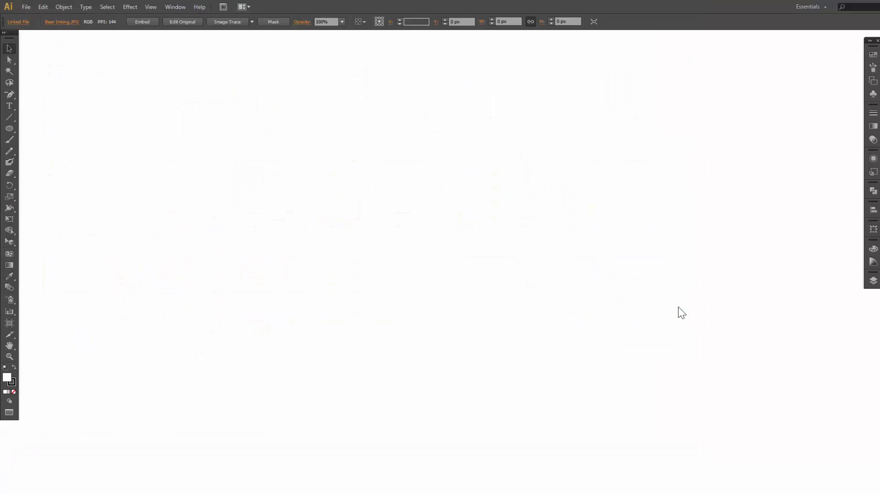
{"action": "left_click_drag", "start_coordinate": [571, 179], "coordinate": [709, 73]}
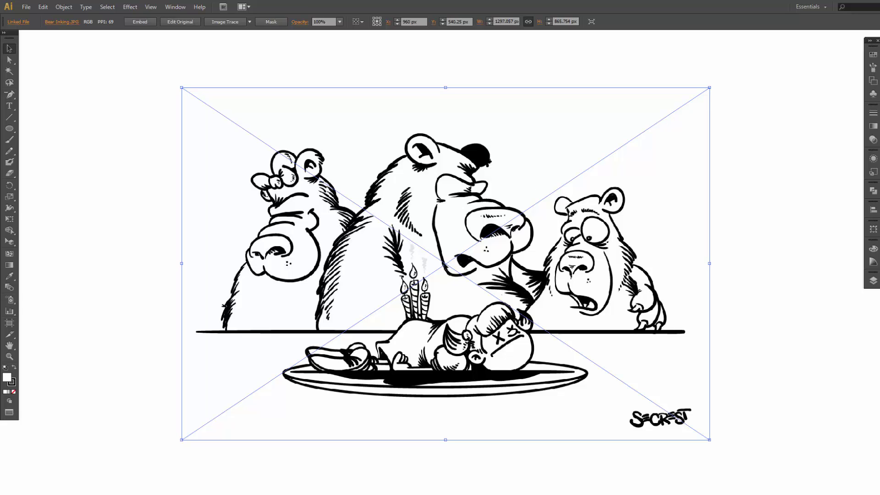
- Set the placed bear drawing's opacity to 40% and turn its layer, Layer 1, into a template layer
{"action": "left_click", "coordinate": [872, 140]}
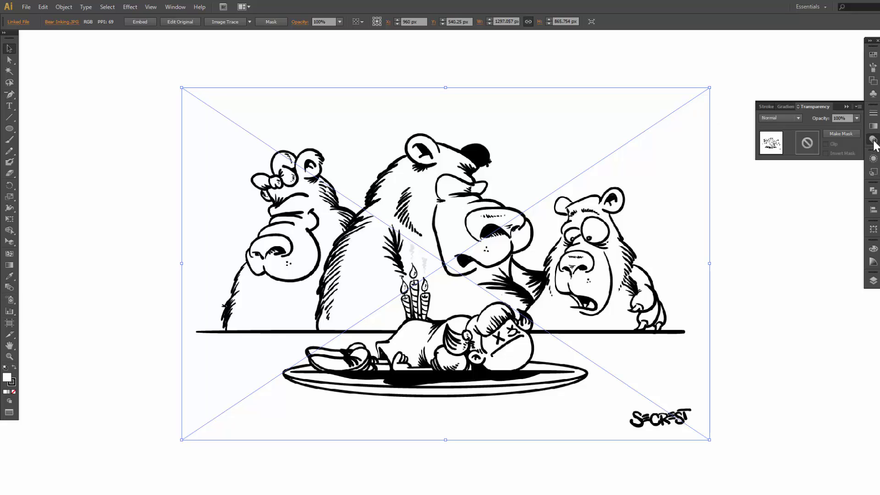
{"action": "left_click", "coordinate": [854, 117]}
{"action": "left_click", "coordinate": [856, 170]}
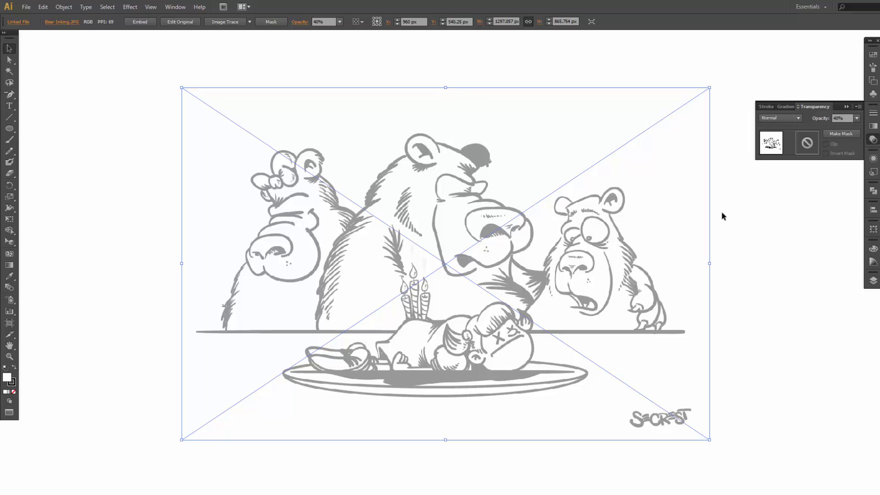
{"action": "left_click", "coordinate": [872, 281]}
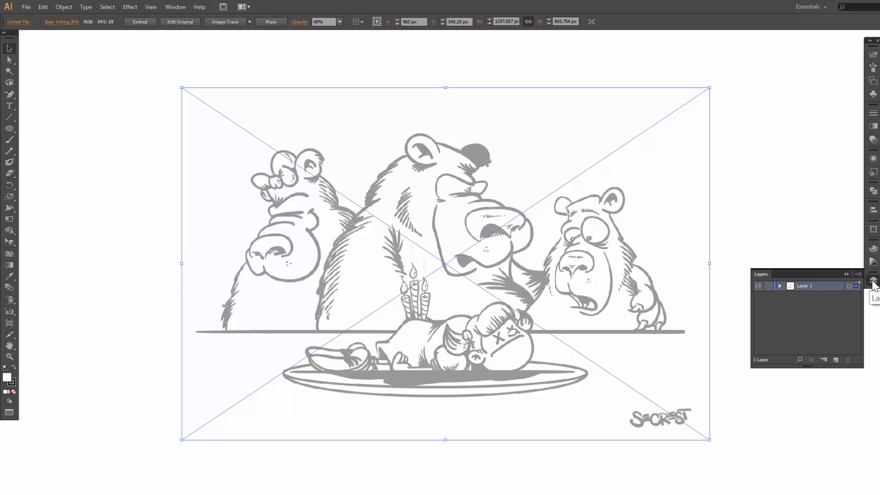
{"action": "left_click", "coordinate": [857, 274]}
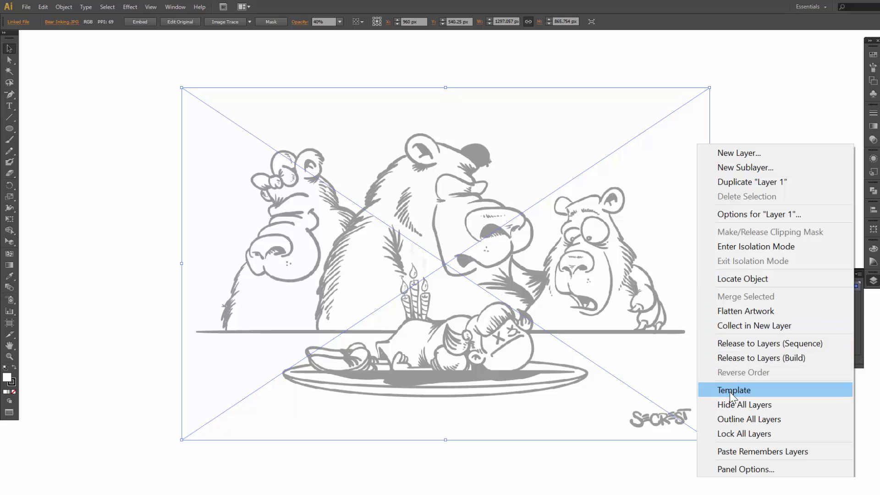
{"action": "left_click", "coordinate": [730, 392]}
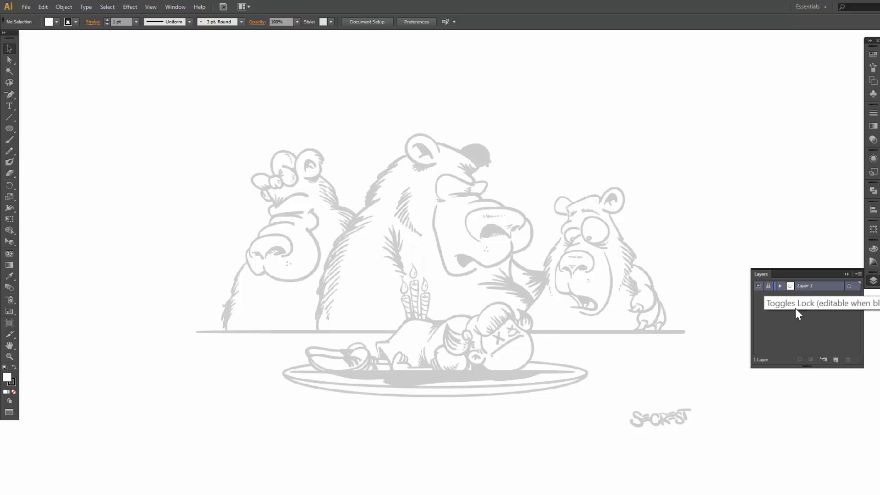
- Add a new layer above the template layer and name it INKING
{"action": "left_click", "coordinate": [835, 360]}
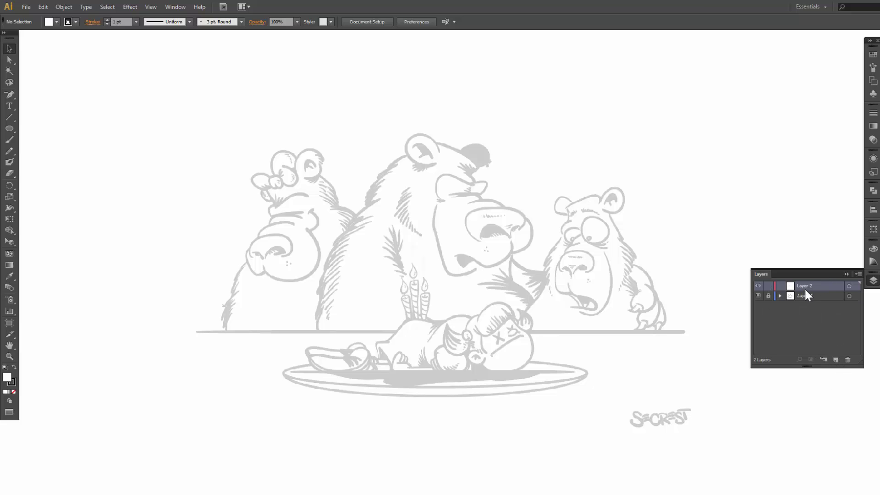
{"action": "double_click", "coordinate": [805, 286]}
{"action": "type", "text": "INKING"}
{"action": "key", "text": "Return"}
{"action": "left_click", "coordinate": [845, 273]}
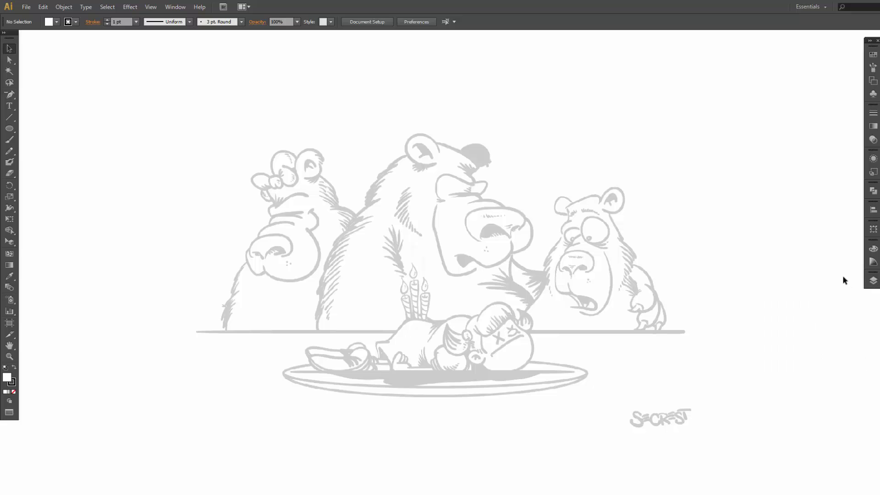
- Hide the guides in the document
{"action": "left_click_drag", "start_coordinate": [552, 258], "coordinate": [535, 225]}
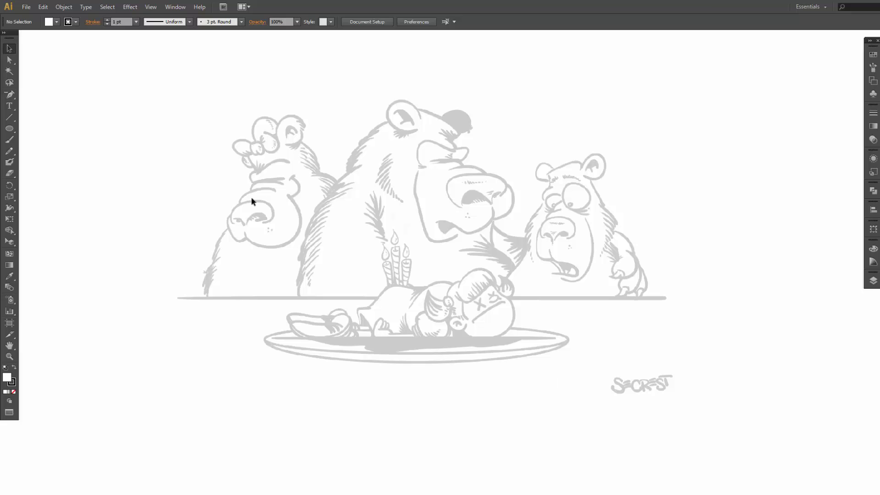
{"action": "right_click", "coordinate": [328, 161]}
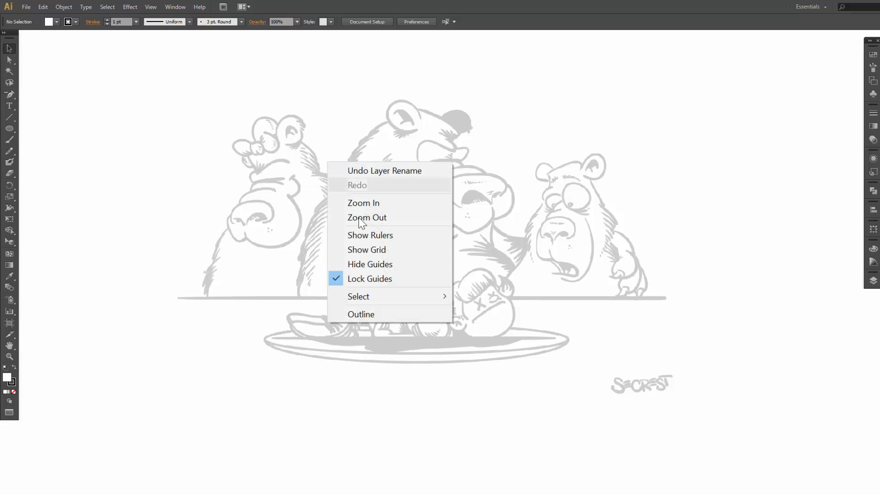
{"action": "left_click", "coordinate": [376, 264]}
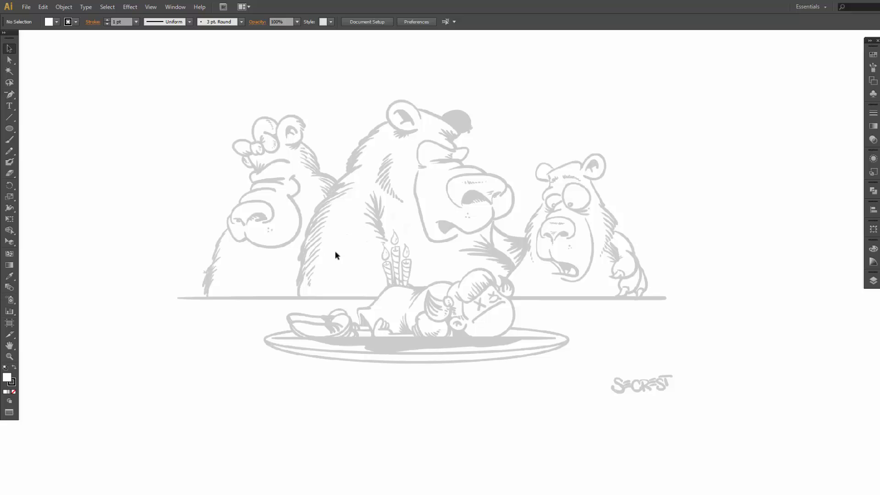
- Switch to the Paintbrush tool and slightly reduce its smoothness in the tool options
{"action": "key", "text": "b"}
{"action": "double_click", "coordinate": [10, 140]}
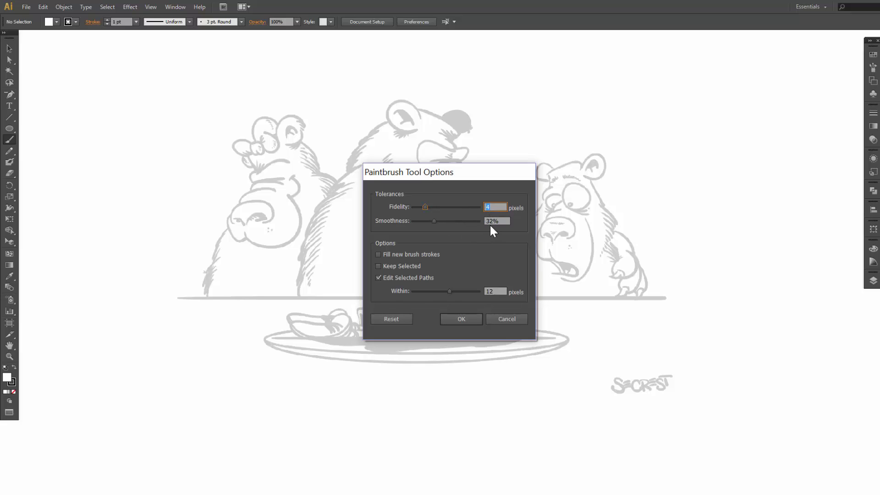
{"action": "left_click_drag", "start_coordinate": [434, 219], "coordinate": [431, 219]}
{"action": "left_click", "coordinate": [460, 319]}
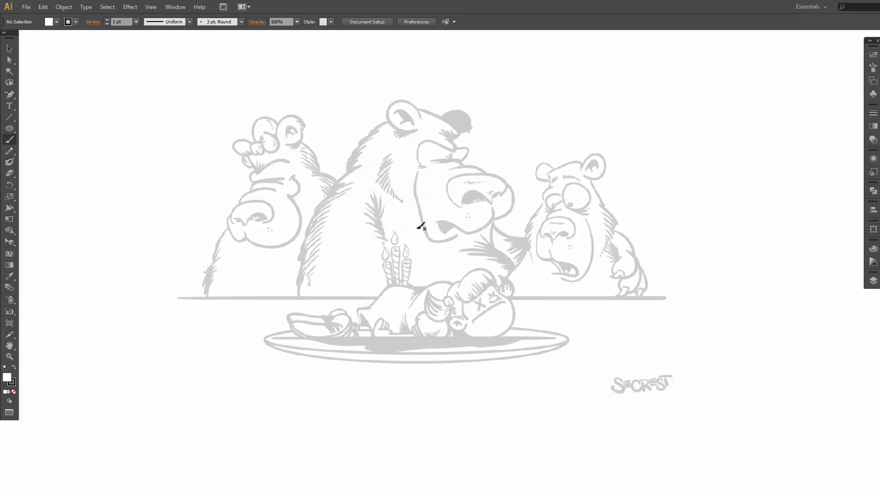
- Create a new calligraphic brush with a 7 pt size controlled by Pressure and a 7 pt variation
{"action": "left_click", "coordinate": [240, 22]}
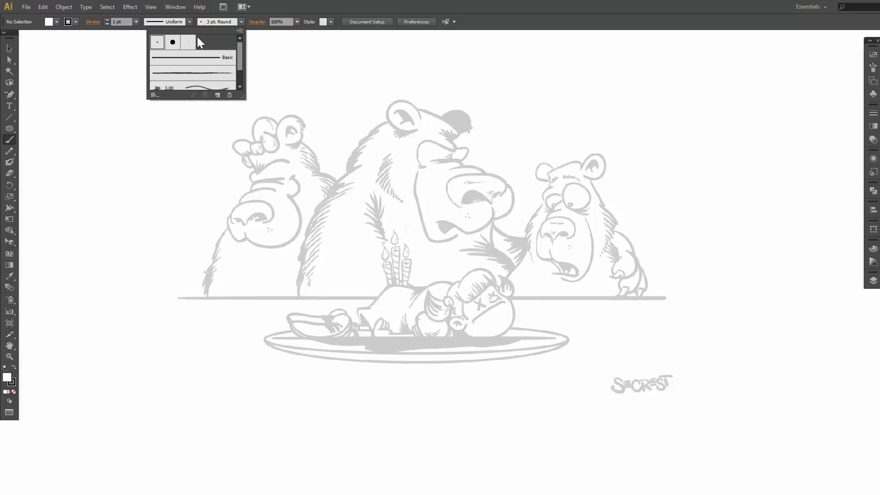
{"action": "left_click", "coordinate": [238, 29]}
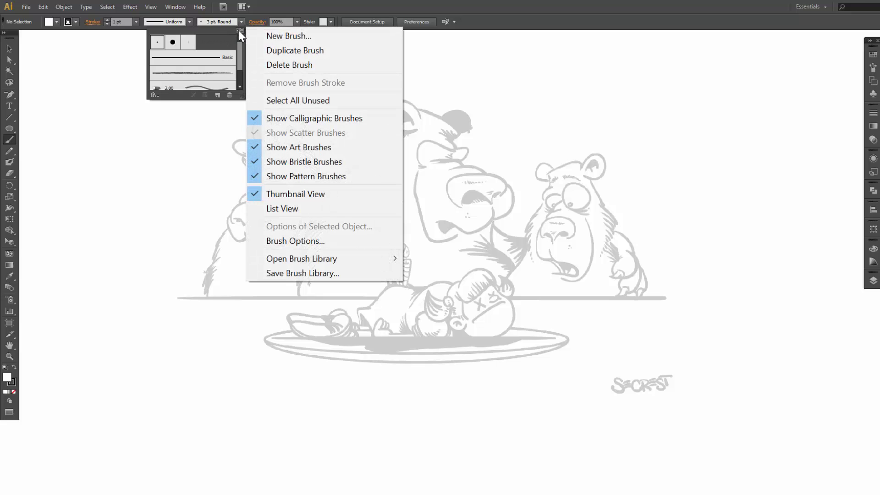
{"action": "left_click", "coordinate": [269, 36]}
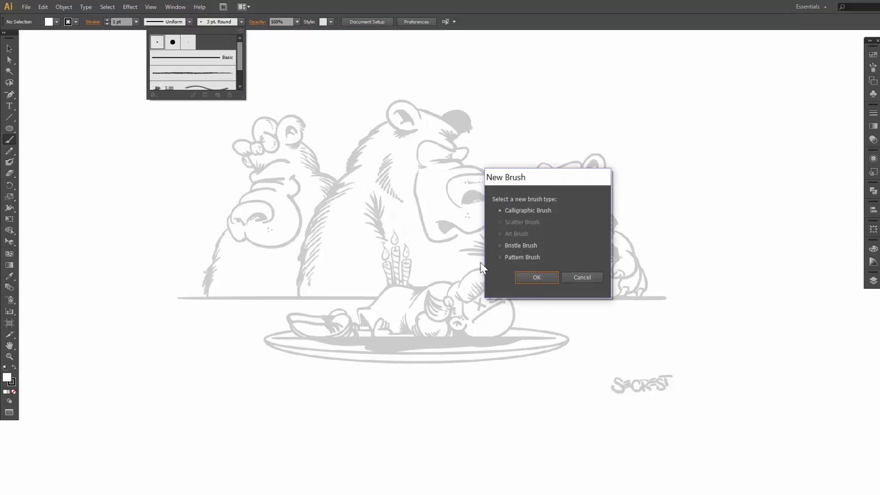
{"action": "left_click", "coordinate": [533, 278]}
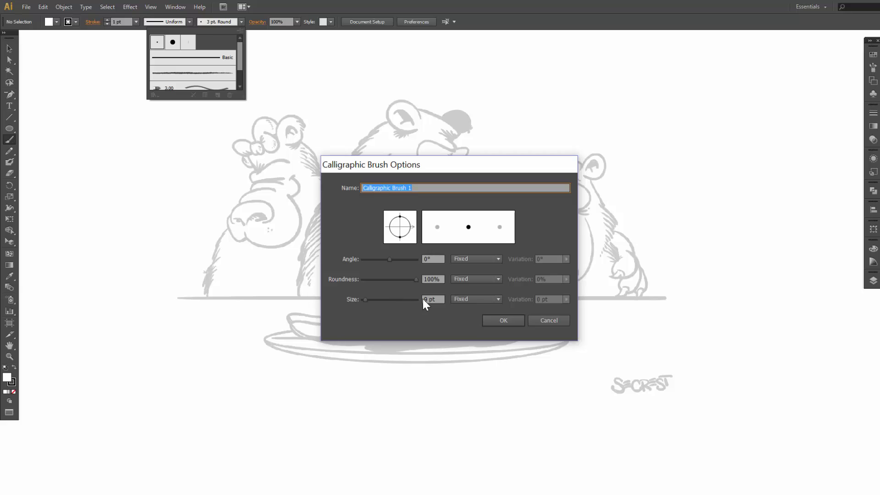
{"action": "left_click_drag", "start_coordinate": [428, 299], "coordinate": [407, 306]}
{"action": "type", "text": "7"}
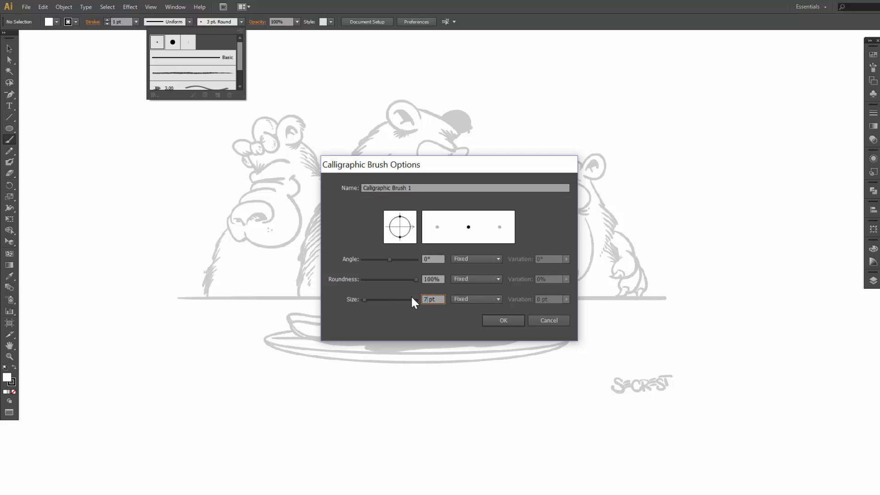
{"action": "left_click", "coordinate": [470, 298]}
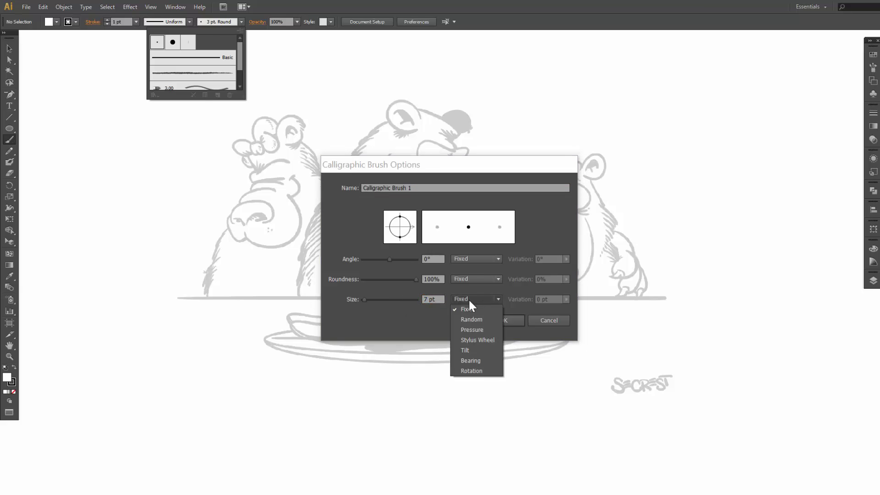
{"action": "left_click", "coordinate": [468, 329]}
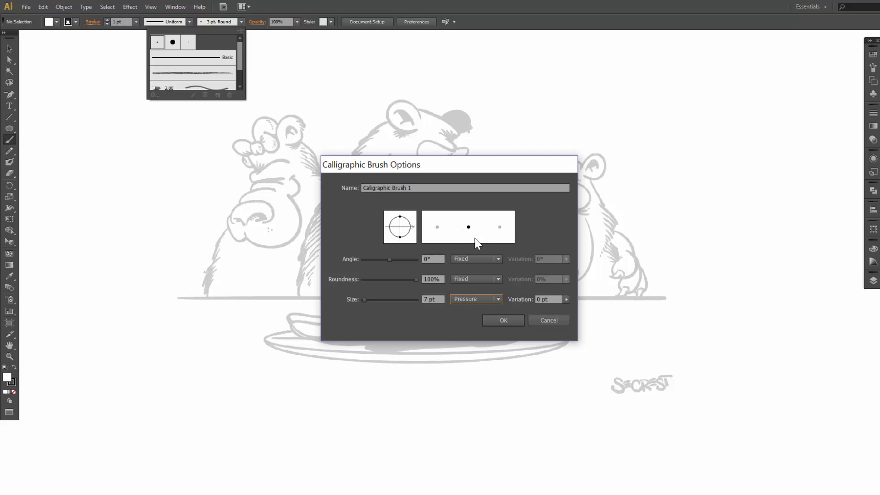
{"action": "mouse_move", "coordinate": [563, 299]}
{"action": "left_mouse_down"}
{"action": "mouse_move", "coordinate": [516, 303]}
{"action": "mouse_move", "coordinate": [568, 307]}
{"action": "left_mouse_up"}
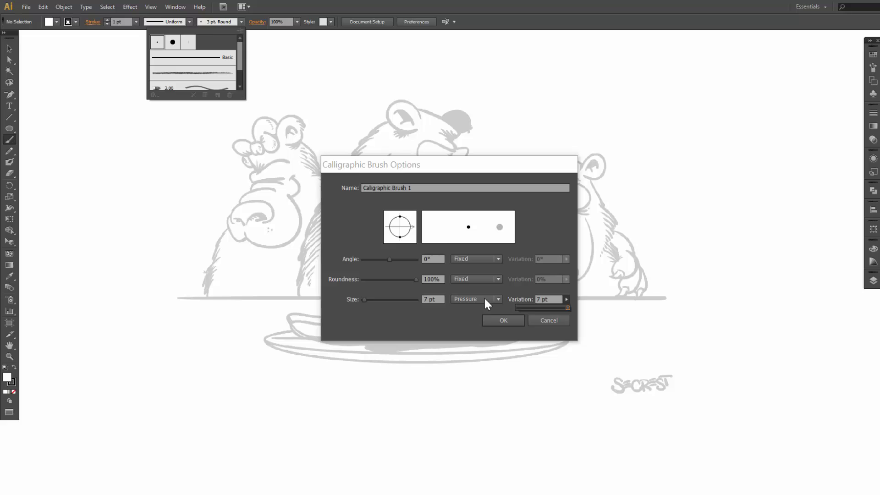
{"action": "left_click", "coordinate": [496, 317]}
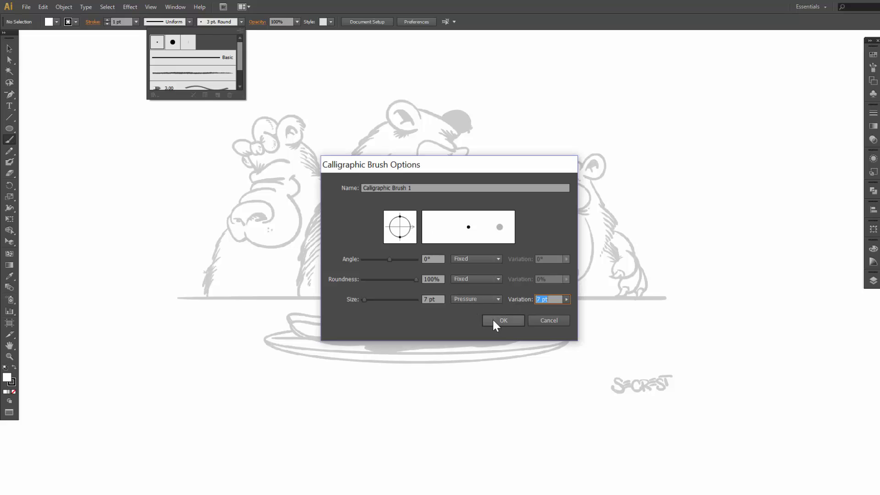
{"action": "left_click", "coordinate": [494, 319]}
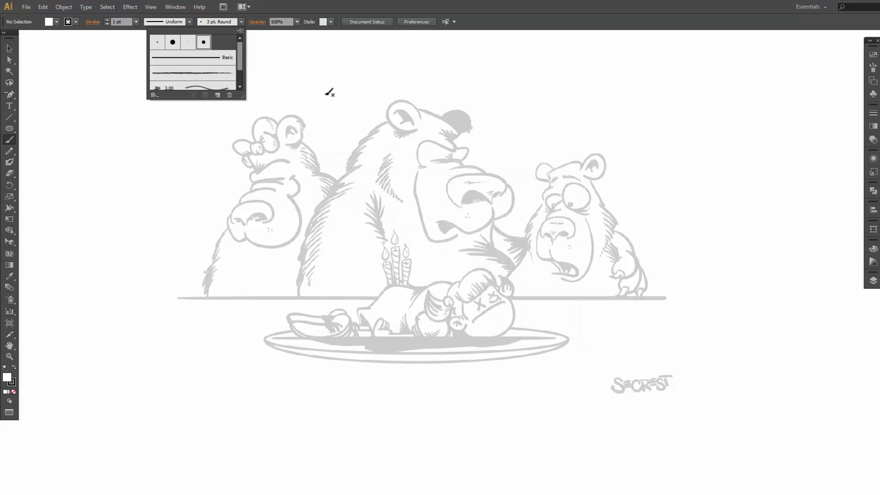
{"action": "left_click", "coordinate": [292, 79]}
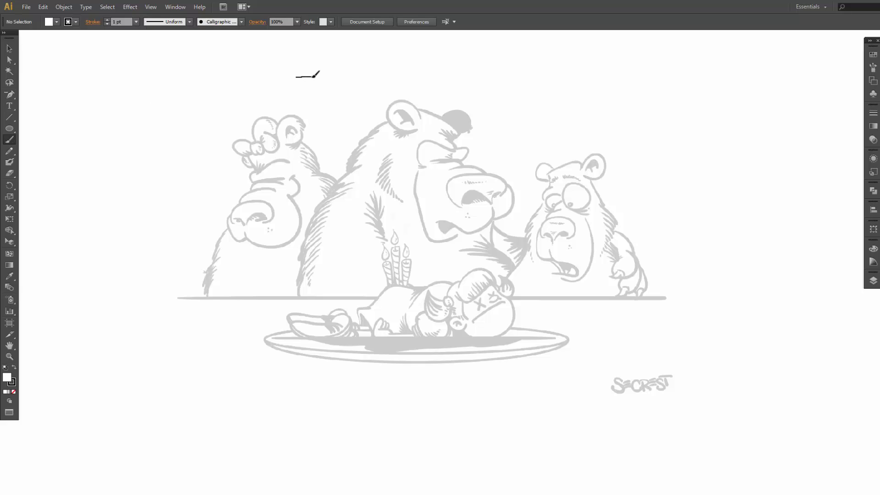
- Test the pressure-sensitive brush with three horizontal strokes above the bears and delete the test strokes
{"action": "left_click_drag", "start_coordinate": [323, 77], "coordinate": [406, 79]}
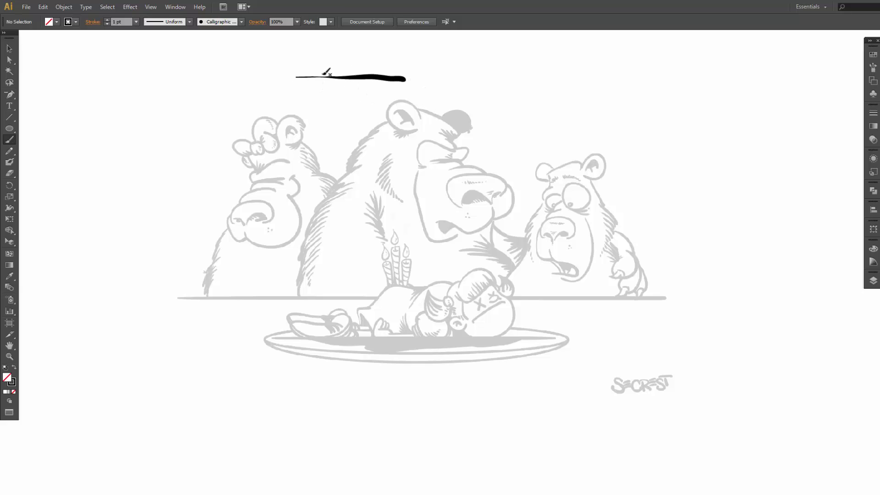
{"action": "left_click_drag", "start_coordinate": [296, 62], "coordinate": [410, 63]}
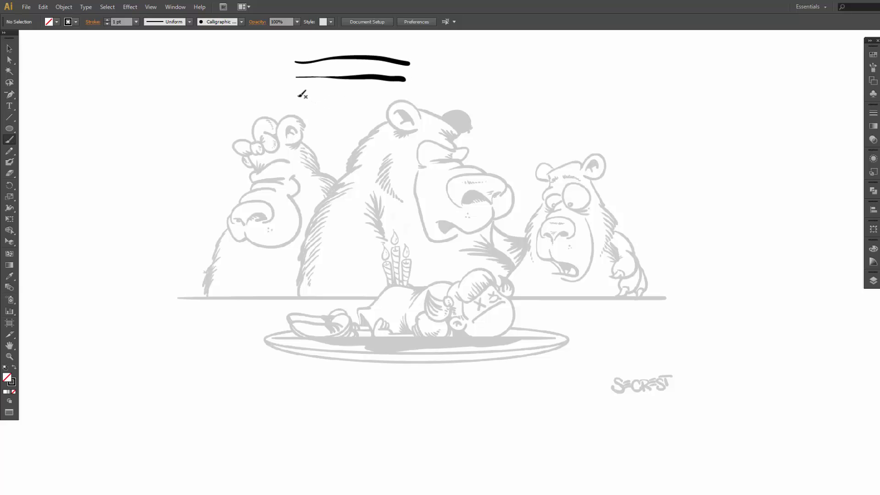
{"action": "left_click_drag", "start_coordinate": [298, 96], "coordinate": [404, 97]}
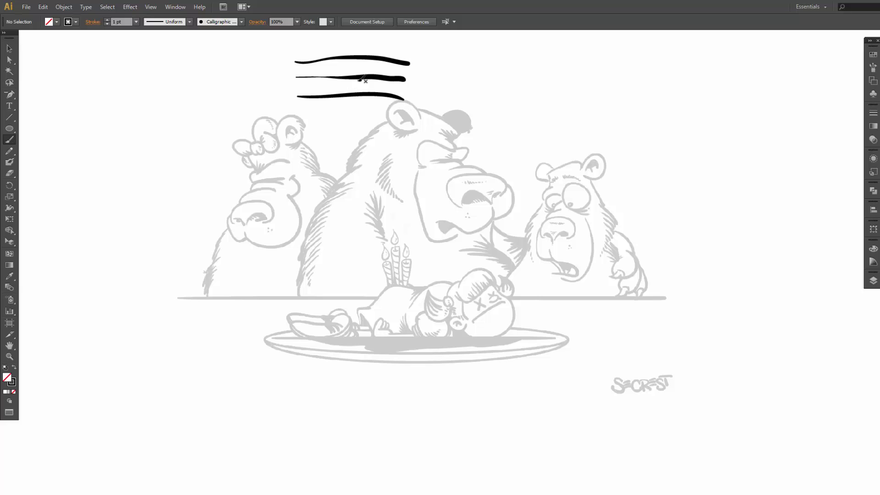
{"action": "key", "text": "v"}
{"action": "left_click_drag", "start_coordinate": [342, 53], "coordinate": [353, 117]}
{"action": "key", "text": "Delete"}
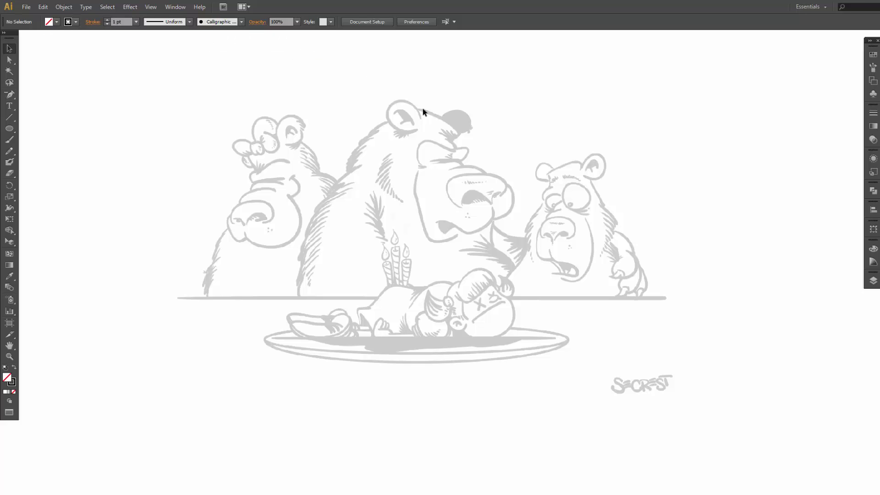
- Ink both ears and the top of the head of the rightmost bear with the Paintbrush tool
{"action": "key", "text": "z"}
{"action": "left_click_drag", "start_coordinate": [482, 143], "coordinate": [652, 322]}
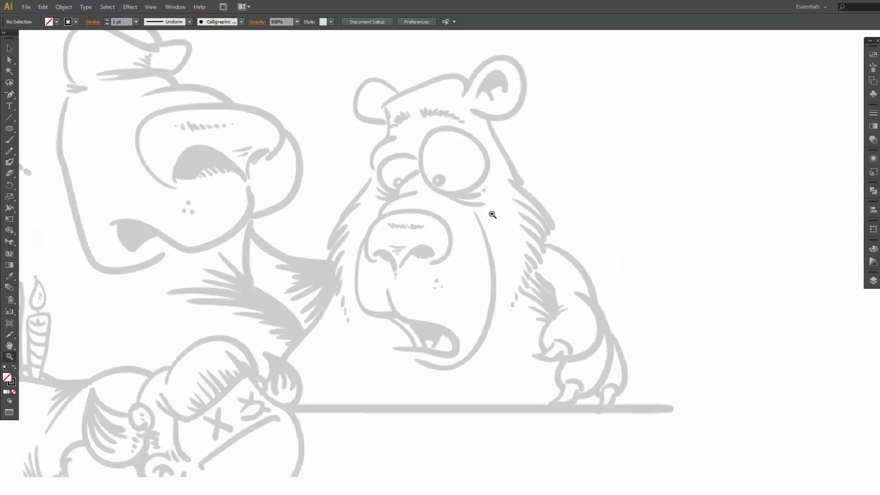
{"action": "key", "text": "ctrl+minus"}
{"action": "key", "text": "ctrl+minus"}
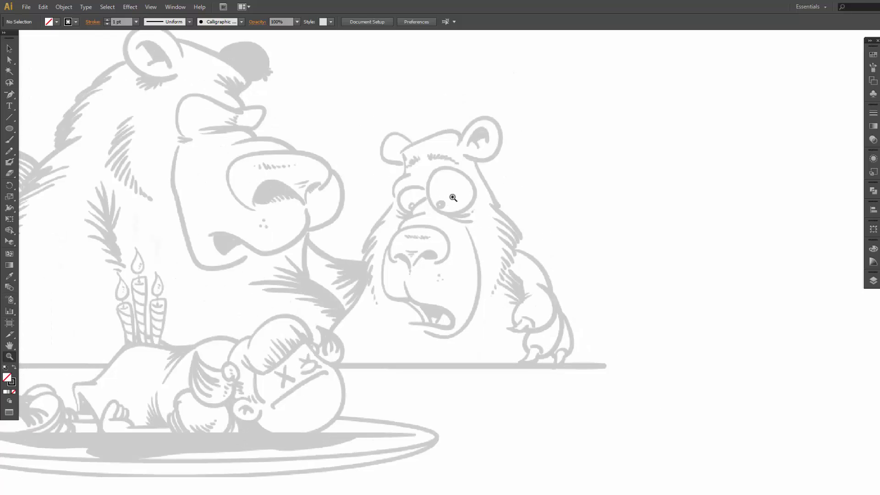
{"action": "key", "text": "b"}
{"action": "mouse_move", "coordinate": [411, 142]}
{"action": "left_mouse_down"}
{"action": "mouse_move", "coordinate": [386, 134]}
{"action": "mouse_move", "coordinate": [380, 153]}
{"action": "mouse_move", "coordinate": [407, 162]}
{"action": "left_mouse_up"}
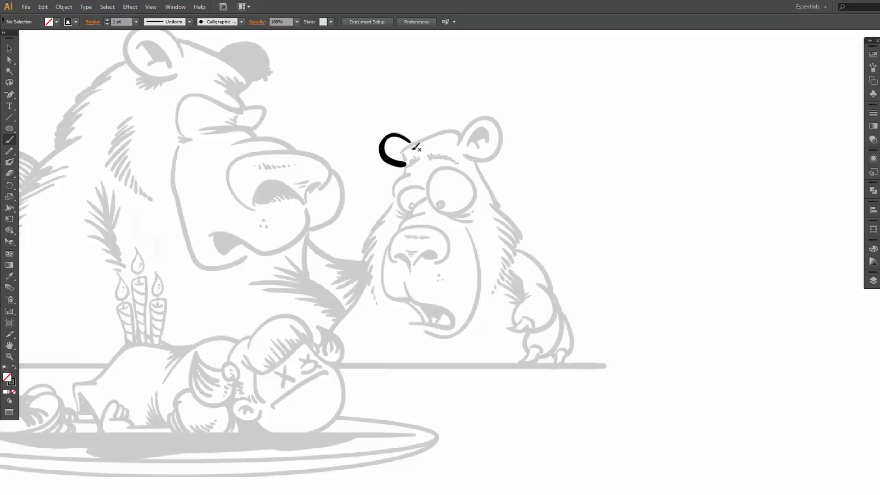
{"action": "mouse_move", "coordinate": [399, 151]}
{"action": "left_mouse_down"}
{"action": "mouse_move", "coordinate": [460, 133]}
{"action": "mouse_move", "coordinate": [458, 147]}
{"action": "mouse_move", "coordinate": [477, 120]}
{"action": "mouse_move", "coordinate": [501, 119]}
{"action": "mouse_move", "coordinate": [505, 147]}
{"action": "mouse_move", "coordinate": [497, 157]}
{"action": "mouse_move", "coordinate": [459, 154]}
{"action": "left_mouse_up"}
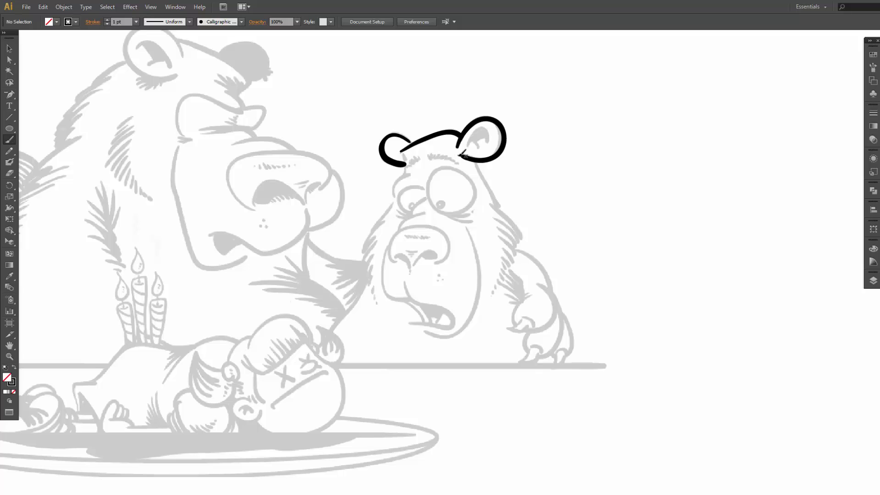
- Ink the dark inner shape of the rightmost bear's larger ear and fill it in with the Blob Brush
{"action": "mouse_move", "coordinate": [468, 147]}
{"action": "left_mouse_down"}
{"action": "mouse_move", "coordinate": [477, 130]}
{"action": "mouse_move", "coordinate": [494, 139]}
{"action": "left_mouse_up"}
{"action": "key", "text": "shift+b"}
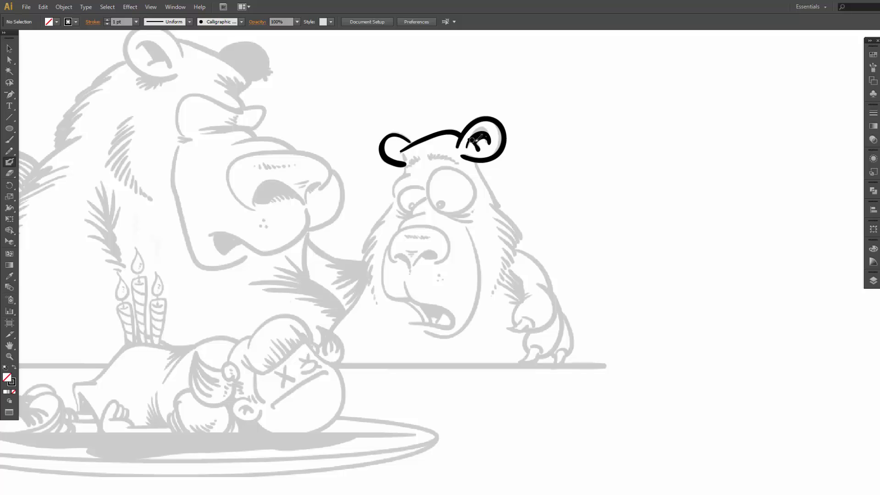
{"action": "left_click_drag", "start_coordinate": [473, 140], "coordinate": [483, 138]}
- Draw two zigzag scribbles above the rightmost bear for comparison, one with the Paintbrush and one with the Blob Brush
{"action": "key", "text": "b"}
{"action": "mouse_move", "coordinate": [340, 80]}
{"action": "left_mouse_down"}
{"action": "mouse_move", "coordinate": [369, 98]}
{"action": "mouse_move", "coordinate": [401, 100]}
{"action": "mouse_move", "coordinate": [400, 110]}
{"action": "left_mouse_up"}
{"action": "key", "text": "v"}
{"action": "left_click", "coordinate": [375, 91]}
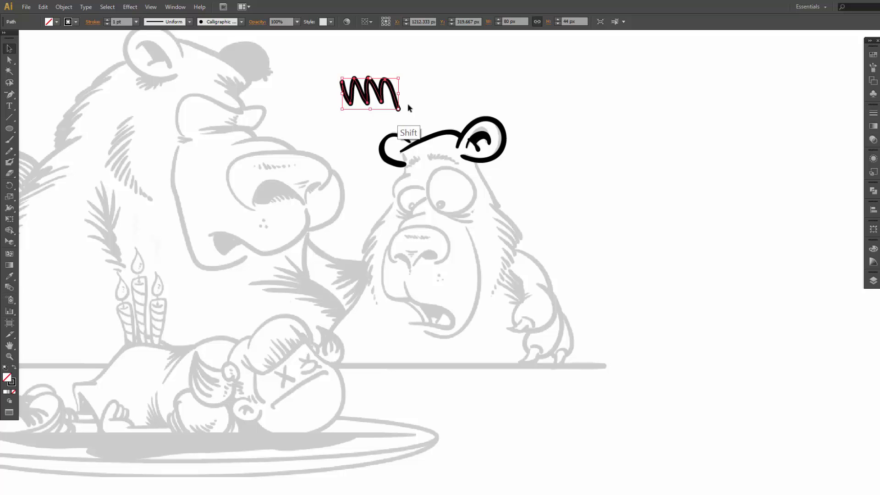
{"action": "key", "text": "shift+b"}
{"action": "left_click_drag", "start_coordinate": [412, 81], "coordinate": [460, 100]}
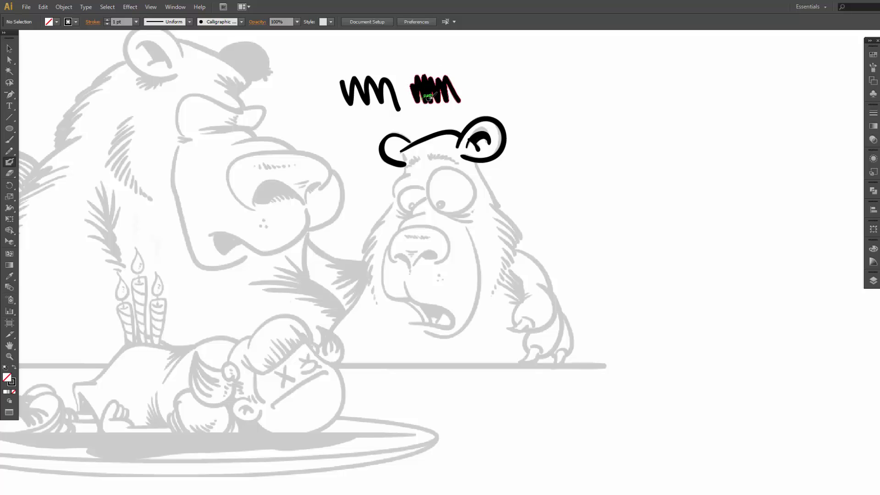
- Expand the appearance of the Paintbrush scribble and delete both test scribbles
{"action": "key", "text": "v"}
{"action": "left_click", "coordinate": [395, 92]}
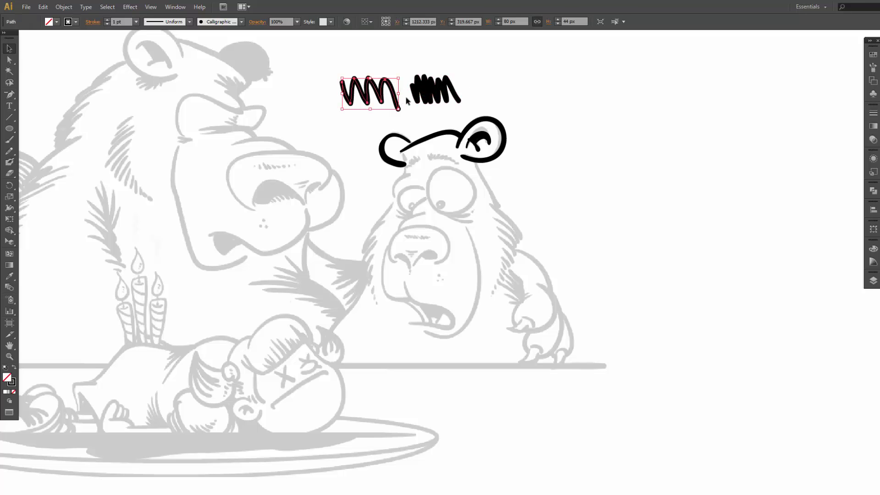
{"action": "left_click", "coordinate": [67, 6]}
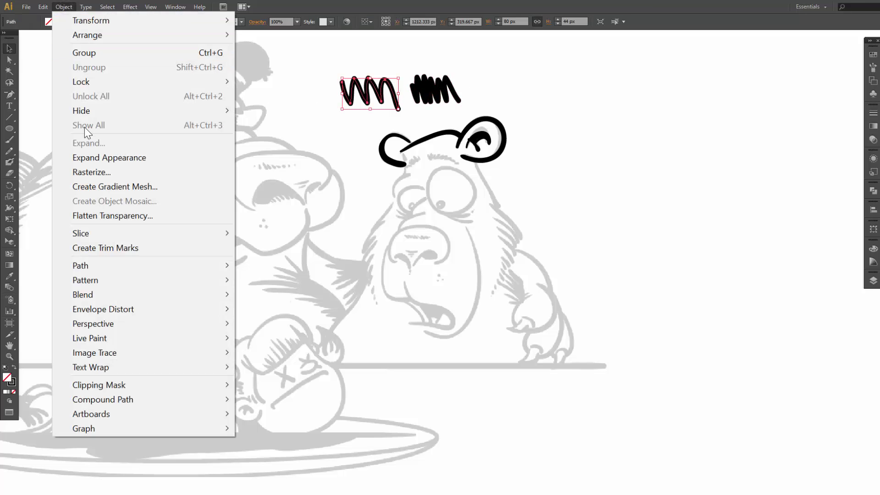
{"action": "left_click", "coordinate": [100, 158]}
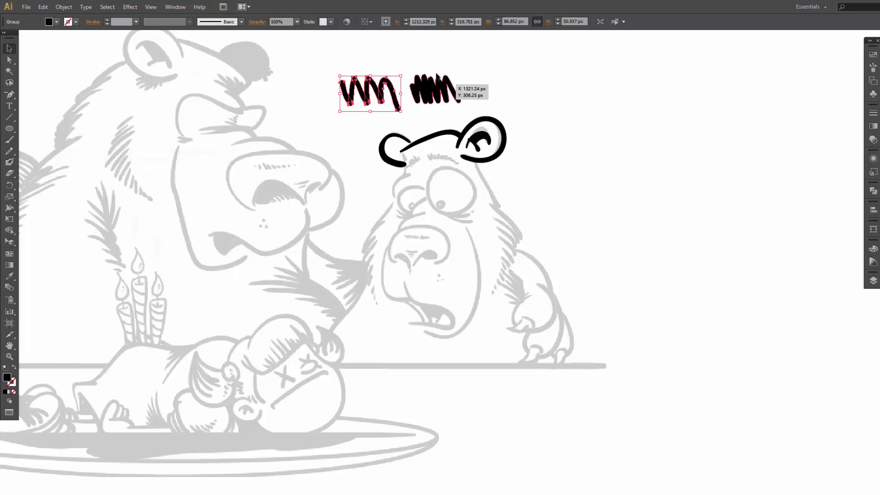
{"action": "left_click_drag", "start_coordinate": [337, 66], "coordinate": [451, 111]}
{"action": "key", "text": "Delete"}
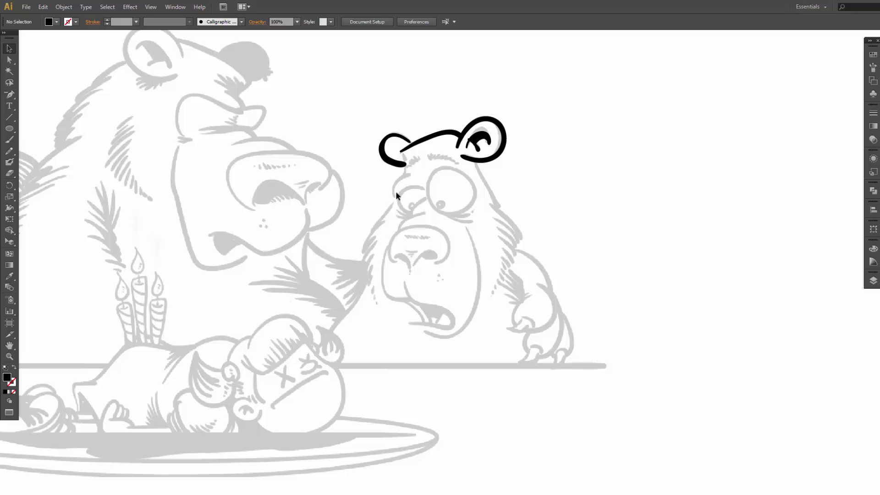
- Ink the rightmost bear's eyebrows, brow bulge and the outer line of its head below the larger ear
{"action": "key", "text": "b"}
{"action": "mouse_move", "coordinate": [429, 161]}
{"action": "left_mouse_down"}
{"action": "mouse_move", "coordinate": [459, 159]}
{"action": "mouse_move", "coordinate": [412, 158]}
{"action": "mouse_move", "coordinate": [393, 195]}
{"action": "mouse_move", "coordinate": [414, 174]}
{"action": "left_mouse_up"}
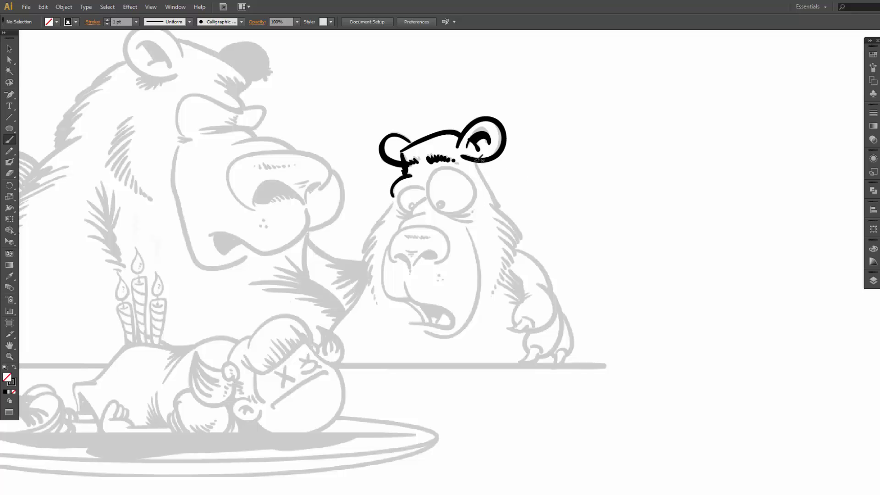
{"action": "mouse_move", "coordinate": [477, 157]}
{"action": "left_mouse_down"}
{"action": "mouse_move", "coordinate": [520, 221]}
{"action": "mouse_move", "coordinate": [492, 206]}
{"action": "mouse_move", "coordinate": [511, 212]}
{"action": "mouse_move", "coordinate": [528, 244]}
{"action": "left_mouse_up"}
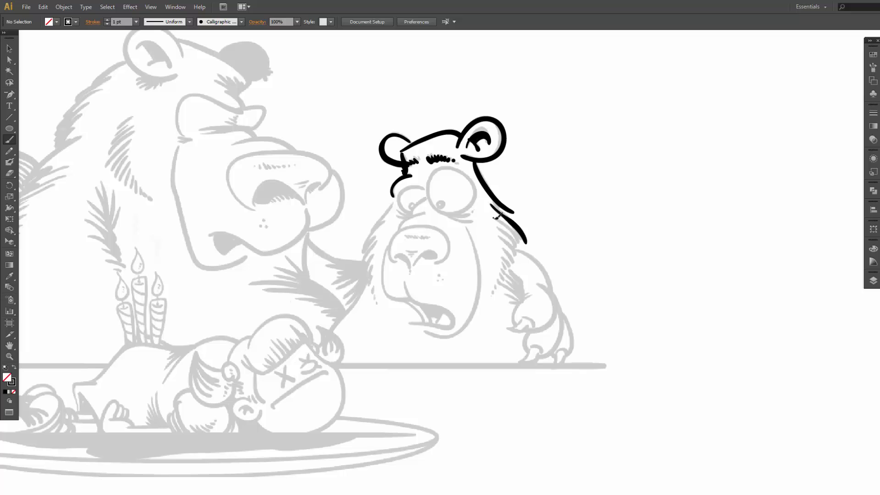
- Ink the fur strokes and trailing dots down both sides of the rightmost bear's face
{"action": "mouse_move", "coordinate": [497, 216]}
{"action": "left_mouse_down"}
{"action": "mouse_move", "coordinate": [527, 246]}
{"action": "mouse_move", "coordinate": [496, 223]}
{"action": "mouse_move", "coordinate": [522, 260]}
{"action": "left_mouse_up"}
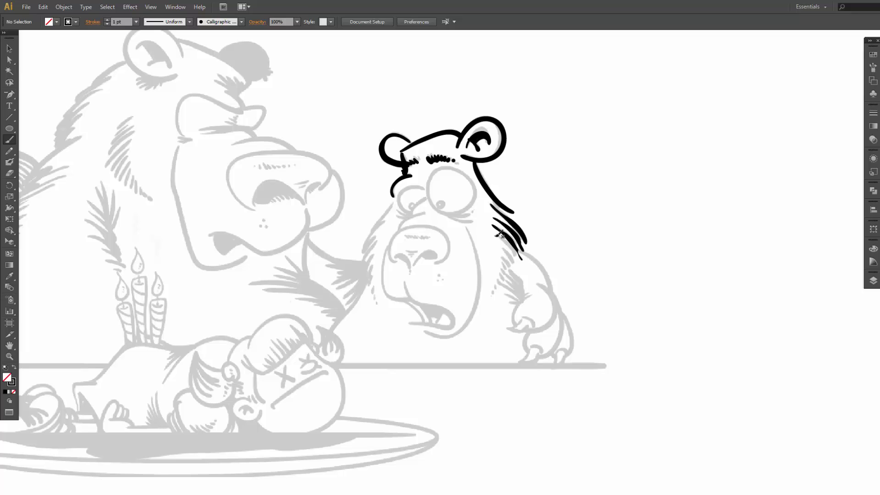
{"action": "mouse_move", "coordinate": [492, 234]}
{"action": "left_mouse_down"}
{"action": "mouse_move", "coordinate": [523, 268]}
{"action": "mouse_move", "coordinate": [504, 244]}
{"action": "mouse_move", "coordinate": [513, 274]}
{"action": "left_mouse_up"}
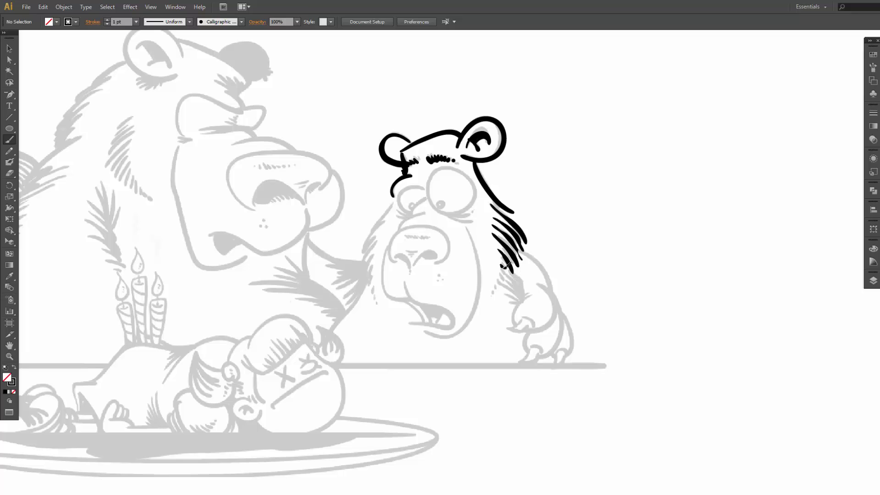
{"action": "left_click_drag", "start_coordinate": [503, 274], "coordinate": [499, 280]}
{"action": "mouse_move", "coordinate": [382, 219]}
{"action": "left_mouse_down"}
{"action": "mouse_move", "coordinate": [376, 236]}
{"action": "mouse_move", "coordinate": [396, 217]}
{"action": "mouse_move", "coordinate": [365, 253]}
{"action": "left_mouse_up"}
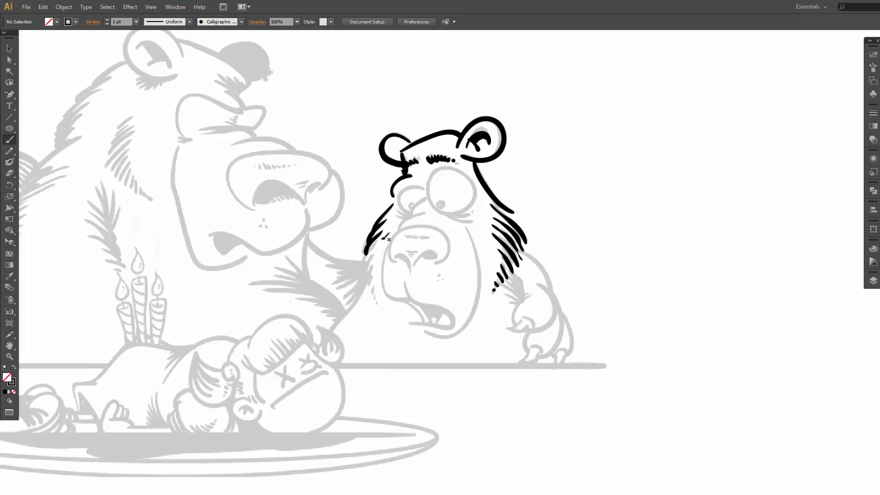
{"action": "mouse_move", "coordinate": [378, 245]}
{"action": "left_mouse_down"}
{"action": "mouse_move", "coordinate": [374, 275]}
{"action": "mouse_move", "coordinate": [372, 292]}
{"action": "left_mouse_up"}
{"action": "left_click", "coordinate": [375, 297]}
- Ink the rightmost bear's smaller eye and its nose, including the bridge, nostrils and short shading marks
{"action": "mouse_move", "coordinate": [427, 188]}
{"action": "left_mouse_down"}
{"action": "mouse_move", "coordinate": [400, 195]}
{"action": "mouse_move", "coordinate": [404, 209]}
{"action": "mouse_move", "coordinate": [420, 205]}
{"action": "mouse_move", "coordinate": [410, 216]}
{"action": "left_mouse_up"}
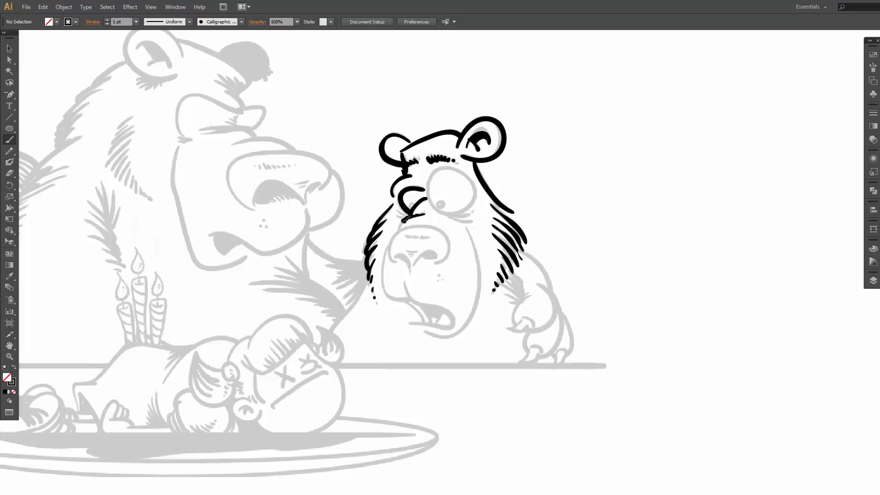
{"action": "left_click_drag", "start_coordinate": [401, 227], "coordinate": [399, 228]}
{"action": "left_click_drag", "start_coordinate": [397, 261], "coordinate": [393, 259]}
{"action": "mouse_move", "coordinate": [436, 227]}
{"action": "left_mouse_down"}
{"action": "mouse_move", "coordinate": [447, 232]}
{"action": "mouse_move", "coordinate": [452, 256]}
{"action": "mouse_move", "coordinate": [434, 266]}
{"action": "left_mouse_up"}
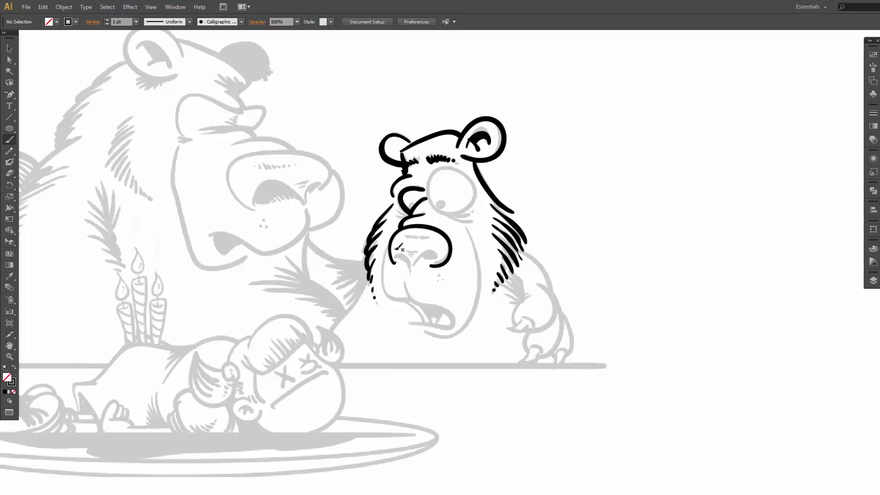
{"action": "left_click_drag", "start_coordinate": [402, 237], "coordinate": [412, 240]}
{"action": "mouse_move", "coordinate": [400, 251]}
{"action": "left_mouse_down"}
{"action": "mouse_move", "coordinate": [411, 269]}
{"action": "mouse_move", "coordinate": [429, 255]}
{"action": "left_mouse_up"}
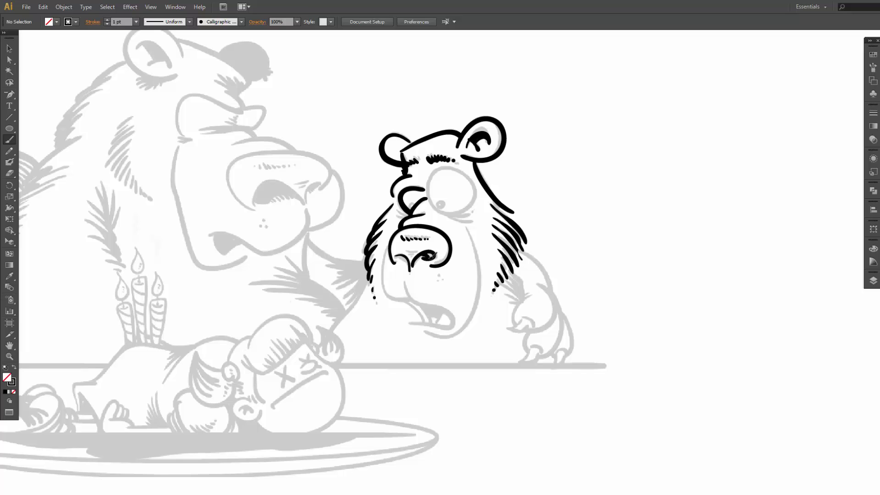
{"action": "left_click_drag", "start_coordinate": [421, 248], "coordinate": [422, 246]}
- Ink the rightmost bear's muzzle, open mouth with its inner details, and the long chin and jaw line
{"action": "mouse_move", "coordinate": [389, 253]}
{"action": "left_mouse_down"}
{"action": "mouse_move", "coordinate": [386, 292]}
{"action": "mouse_move", "coordinate": [416, 298]}
{"action": "mouse_move", "coordinate": [406, 281]}
{"action": "mouse_move", "coordinate": [413, 300]}
{"action": "mouse_move", "coordinate": [444, 301]}
{"action": "mouse_move", "coordinate": [455, 322]}
{"action": "left_mouse_up"}
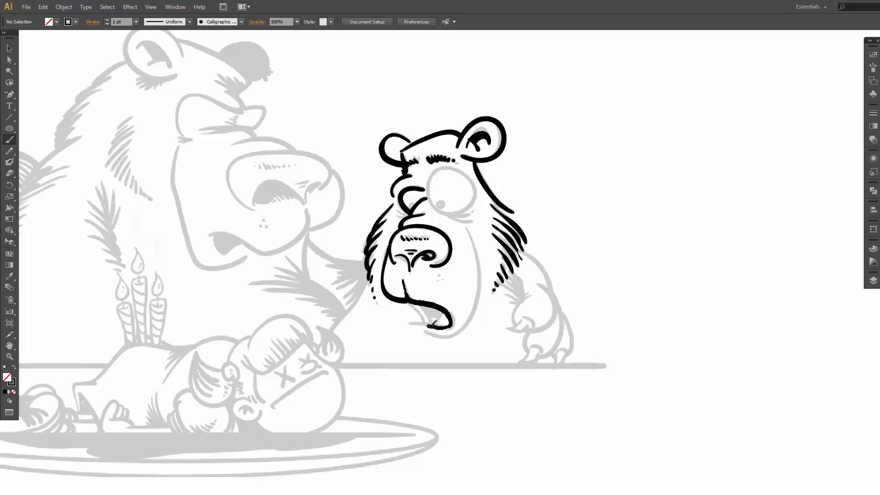
{"action": "left_click_drag", "start_coordinate": [418, 325], "coordinate": [404, 327]}
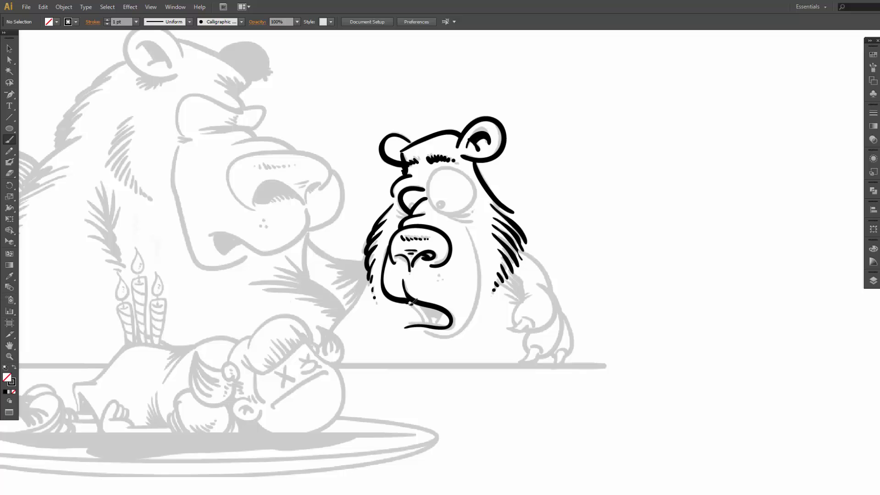
{"action": "left_click_drag", "start_coordinate": [410, 302], "coordinate": [419, 312]}
{"action": "key", "text": "ctrl+z"}
{"action": "left_click_drag", "start_coordinate": [436, 312], "coordinate": [444, 323]}
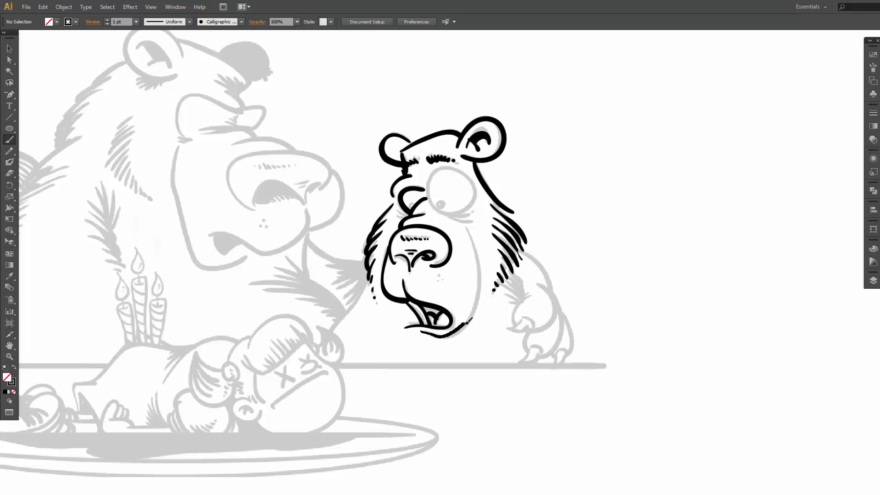
{"action": "mouse_move", "coordinate": [476, 310]}
{"action": "left_mouse_down"}
{"action": "mouse_move", "coordinate": [487, 256]}
{"action": "mouse_move", "coordinate": [466, 225]}
{"action": "left_mouse_up"}
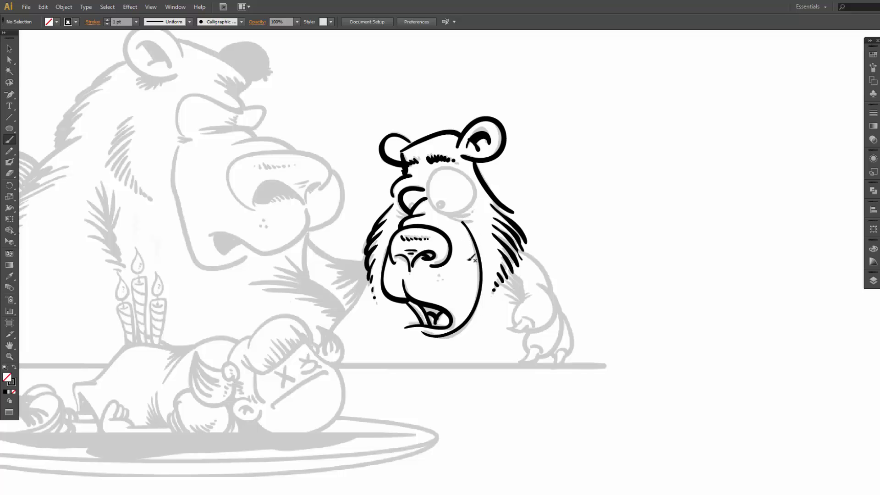
- Move the lower anchor point of the rightmost bear's jaw line down 14 px with the Direct Selection tool and deselect the path
{"action": "key", "text": "a"}
{"action": "left_click", "coordinate": [461, 332]}
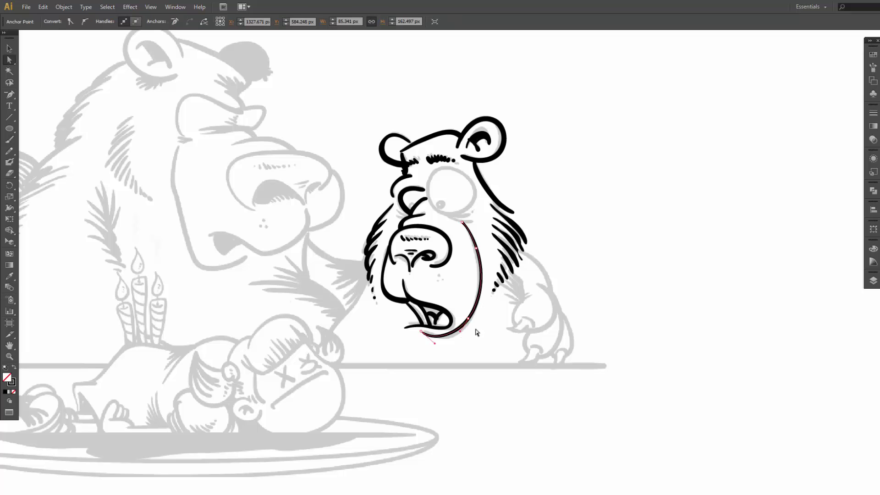
{"action": "left_click", "coordinate": [469, 319]}
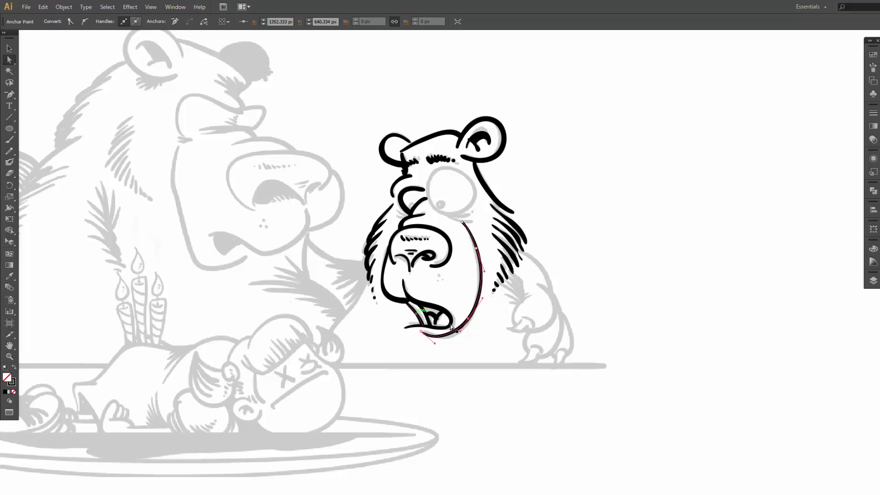
{"action": "key", "text": "Down"}
{"action": "key", "text": "Down"}
{"action": "key", "text": "Down"}
{"action": "key", "text": "Down"}
{"action": "key", "text": "Down"}
{"action": "key", "text": "Down"}
{"action": "key", "text": "Down"}
{"action": "key", "text": "Down"}
{"action": "key", "text": "Down"}
{"action": "key", "text": "Down"}
{"action": "key", "text": "Down"}
{"action": "key", "text": "Down"}
{"action": "key", "text": "Down"}
{"action": "key", "text": "Down"}
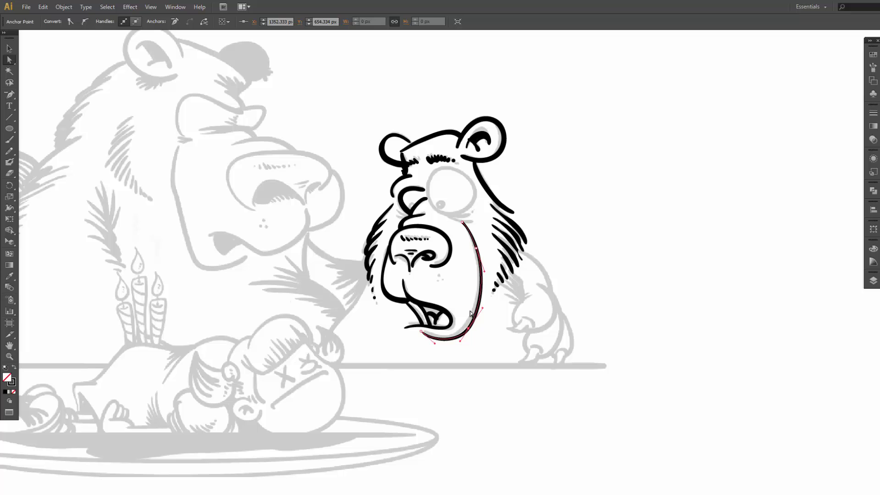
{"action": "key", "text": "v"}
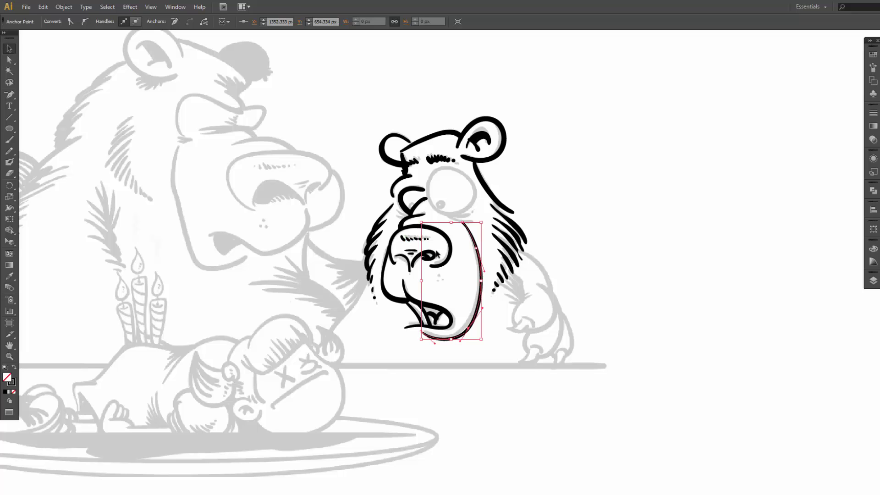
{"action": "left_click", "coordinate": [527, 196]}
- Ink the round outline of the rightmost bear's larger eye and the wrinkles under both eyes with the Paintbrush
{"action": "key", "text": "b"}
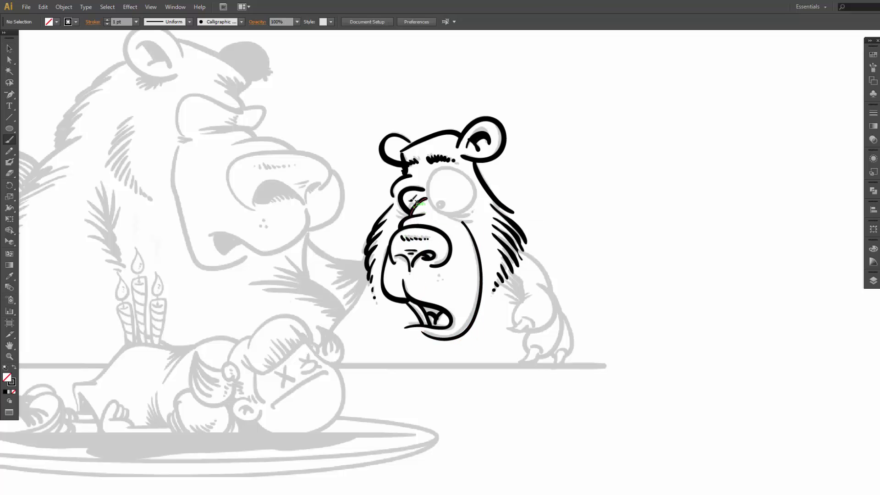
{"action": "left_click_drag", "start_coordinate": [417, 198], "coordinate": [399, 215]}
{"action": "mouse_move", "coordinate": [429, 180]}
{"action": "left_mouse_down"}
{"action": "mouse_move", "coordinate": [431, 198]}
{"action": "mouse_move", "coordinate": [447, 210]}
{"action": "mouse_move", "coordinate": [477, 202]}
{"action": "mouse_move", "coordinate": [477, 177]}
{"action": "mouse_move", "coordinate": [463, 170]}
{"action": "mouse_move", "coordinate": [431, 184]}
{"action": "left_mouse_up"}
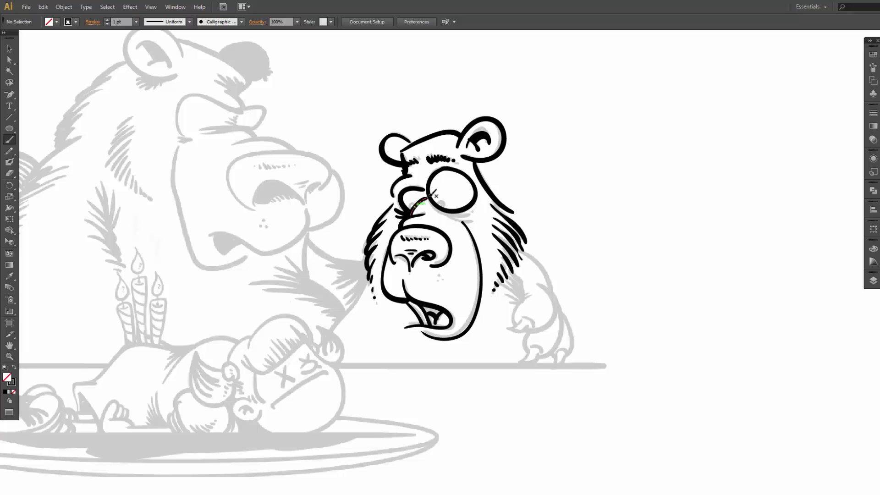
{"action": "mouse_move", "coordinate": [455, 215]}
{"action": "left_mouse_down"}
{"action": "mouse_move", "coordinate": [479, 213]}
{"action": "mouse_move", "coordinate": [436, 203]}
{"action": "mouse_move", "coordinate": [474, 223]}
{"action": "left_mouse_up"}
- Ink the rightmost bear's resting arm with the Paintbrush: the rounded uppermost finger, fur strokes above it and the outer arm contour
{"action": "mouse_move", "coordinate": [512, 309]}
{"action": "left_mouse_down"}
{"action": "mouse_move", "coordinate": [528, 332]}
{"action": "mouse_move", "coordinate": [558, 321]}
{"action": "mouse_move", "coordinate": [538, 284]}
{"action": "left_mouse_up"}
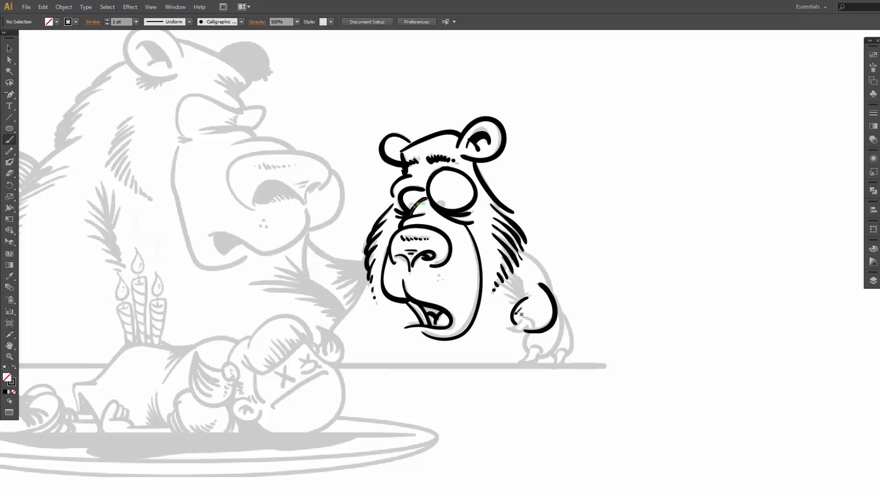
{"action": "key", "text": "ctrl+z"}
{"action": "left_click_drag", "start_coordinate": [522, 276], "coordinate": [521, 299]}
{"action": "mouse_move", "coordinate": [522, 253]}
{"action": "left_mouse_down"}
{"action": "mouse_move", "coordinate": [549, 274]}
{"action": "mouse_move", "coordinate": [563, 313]}
{"action": "left_mouse_up"}
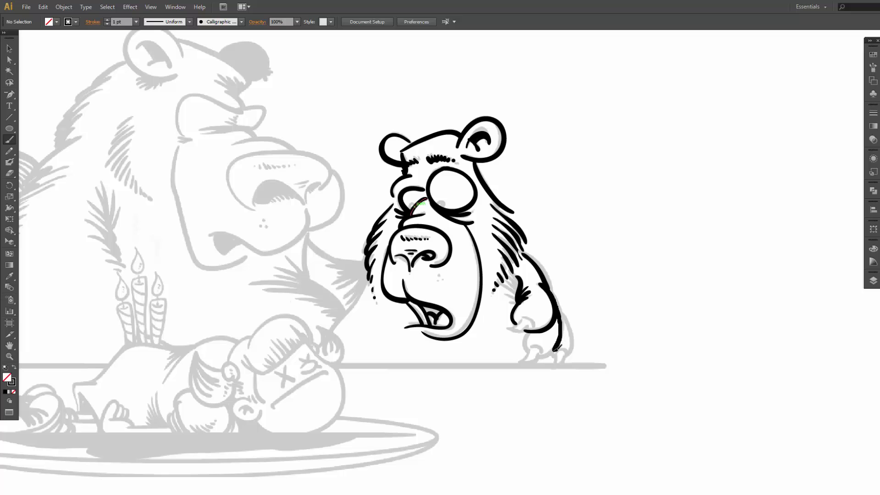
- Ink the rightmost bear's claws and remaining fingers, plus the furry outline of its other arm
{"action": "mouse_move", "coordinate": [548, 355]}
{"action": "left_mouse_down"}
{"action": "mouse_move", "coordinate": [535, 330]}
{"action": "mouse_move", "coordinate": [530, 353]}
{"action": "left_mouse_up"}
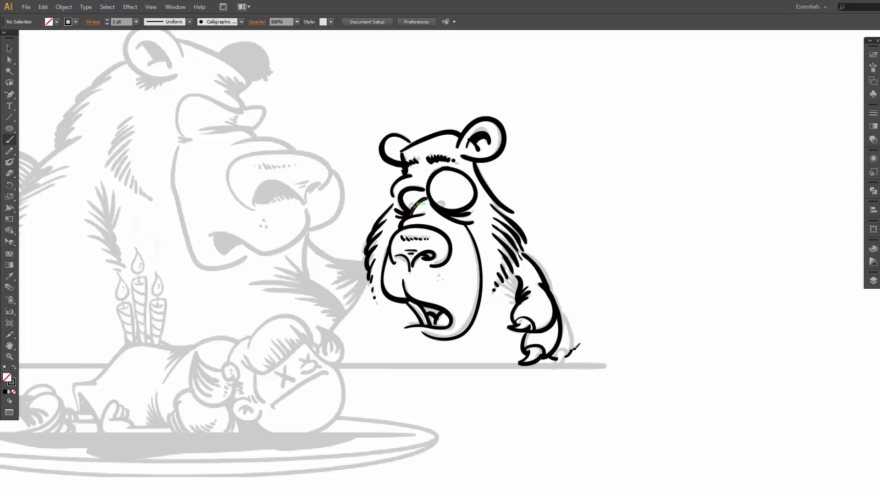
{"action": "left_click_drag", "start_coordinate": [568, 352], "coordinate": [568, 315]}
{"action": "left_click_drag", "start_coordinate": [565, 351], "coordinate": [559, 352]}
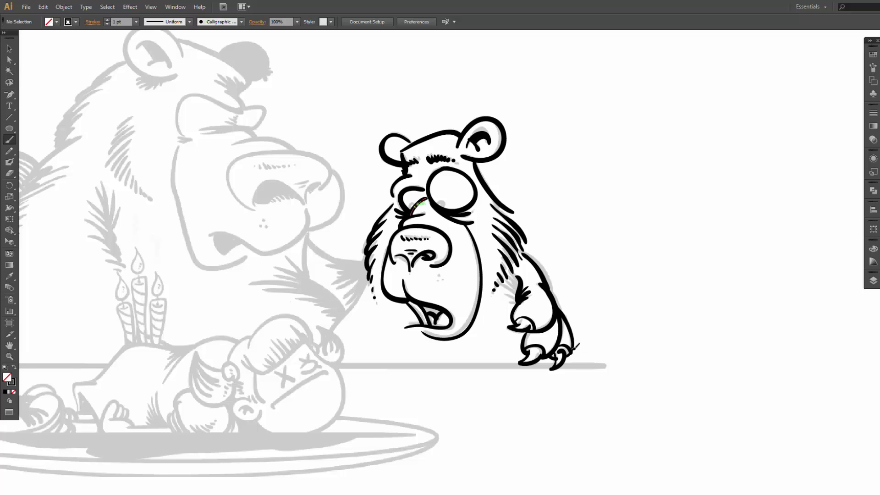
{"action": "left_click_drag", "start_coordinate": [571, 352], "coordinate": [574, 366]}
{"action": "left_click_drag", "start_coordinate": [371, 281], "coordinate": [332, 335]}
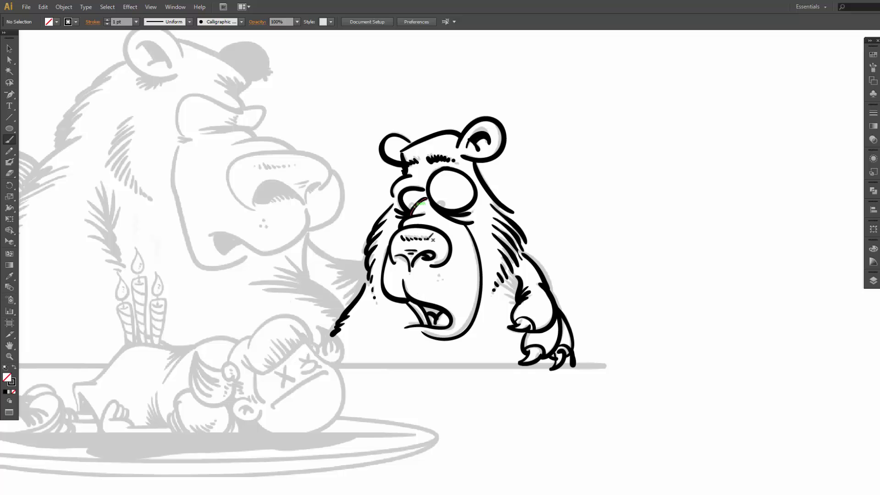
- Draw a black-filled circle about 17 px wide as the pupil of the rightmost bear's larger eye, and nudge it up 1 px
{"action": "key", "text": "z"}
{"action": "left_click_drag", "start_coordinate": [397, 172], "coordinate": [457, 252]}
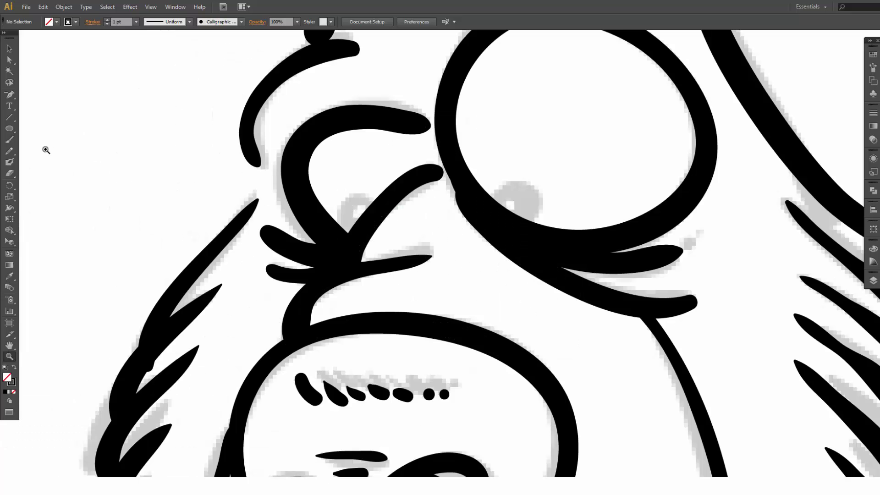
{"action": "left_click", "coordinate": [6, 130]}
{"action": "left_click_drag", "start_coordinate": [528, 198], "coordinate": [544, 226]}
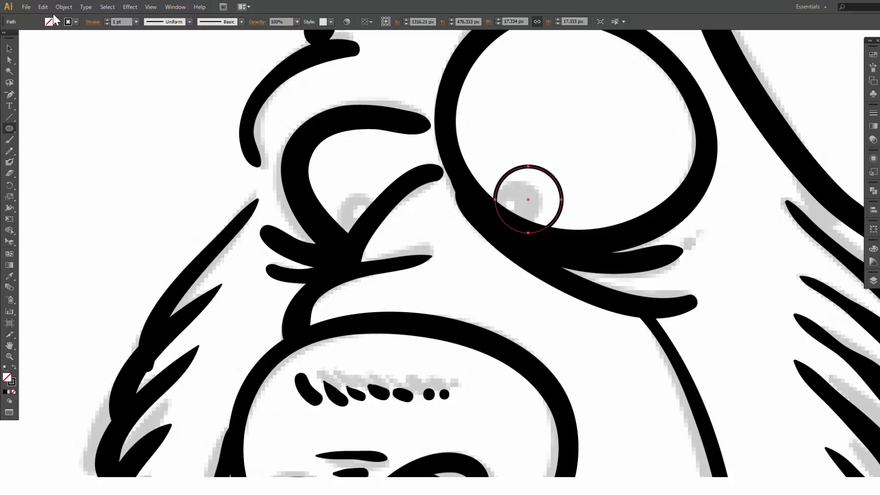
{"action": "left_click", "coordinate": [75, 21]}
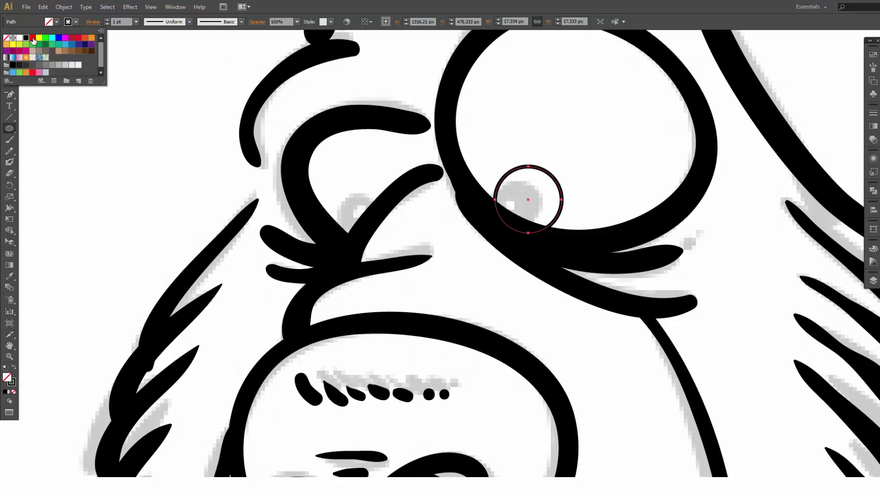
{"action": "left_click", "coordinate": [47, 24]}
{"action": "left_click", "coordinate": [48, 23]}
{"action": "left_click", "coordinate": [27, 38]}
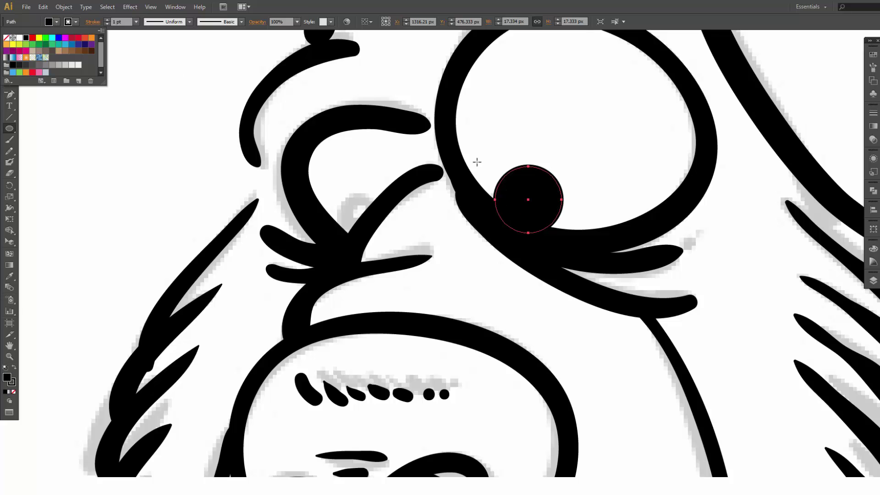
{"action": "key", "text": "v"}
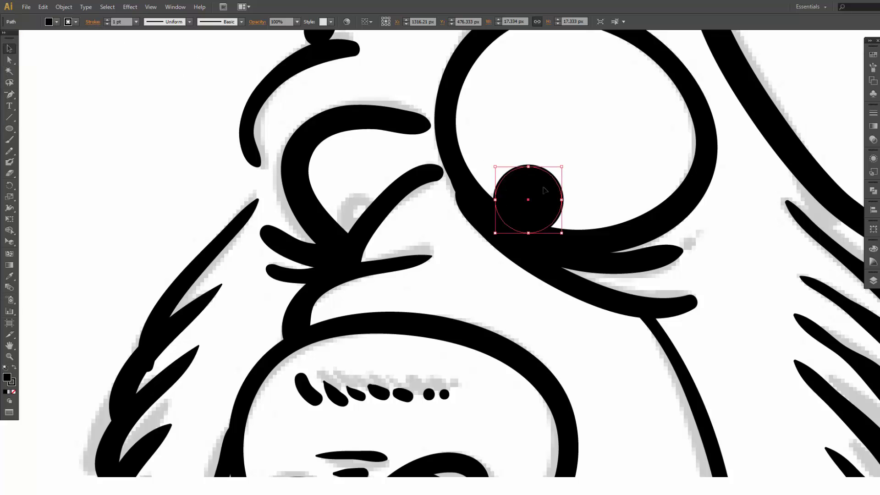
{"action": "left_click_drag", "start_coordinate": [543, 188], "coordinate": [542, 184]}
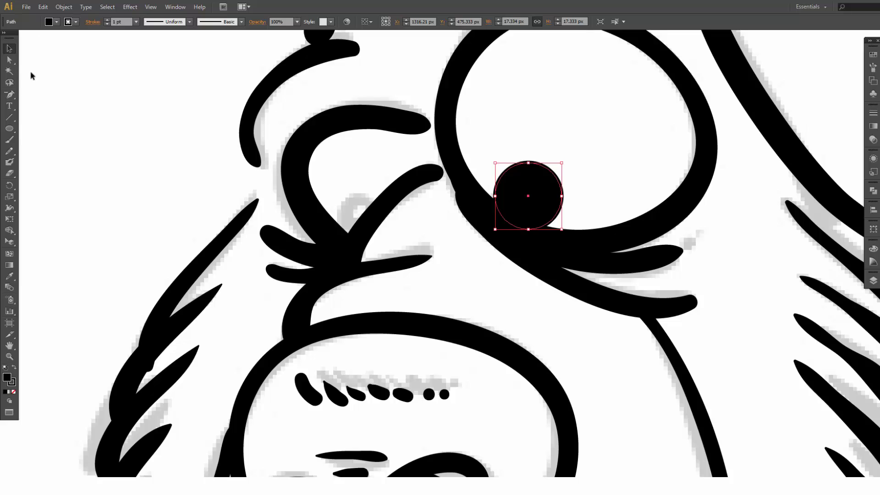
- Add a highlight circle about 6 px wide inside the larger eye's pupil, with a white fill and no stroke
{"action": "left_click", "coordinate": [9, 128]}
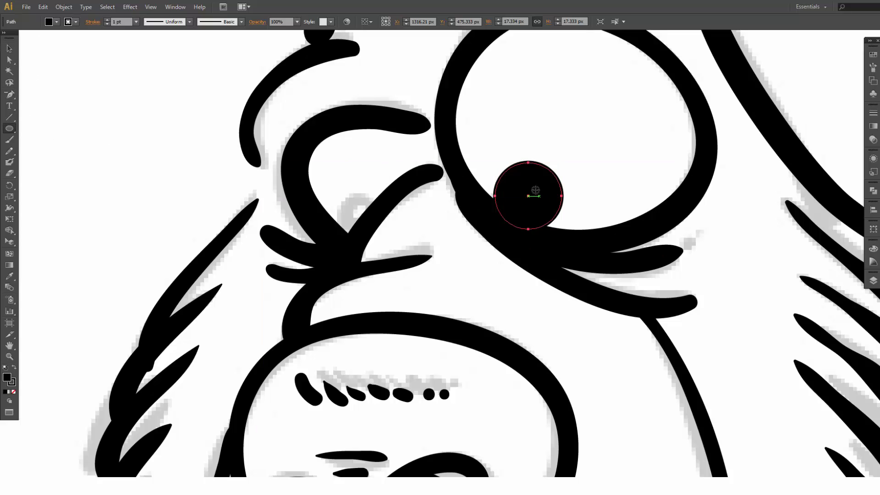
{"action": "left_click_drag", "start_coordinate": [534, 185], "coordinate": [546, 198]}
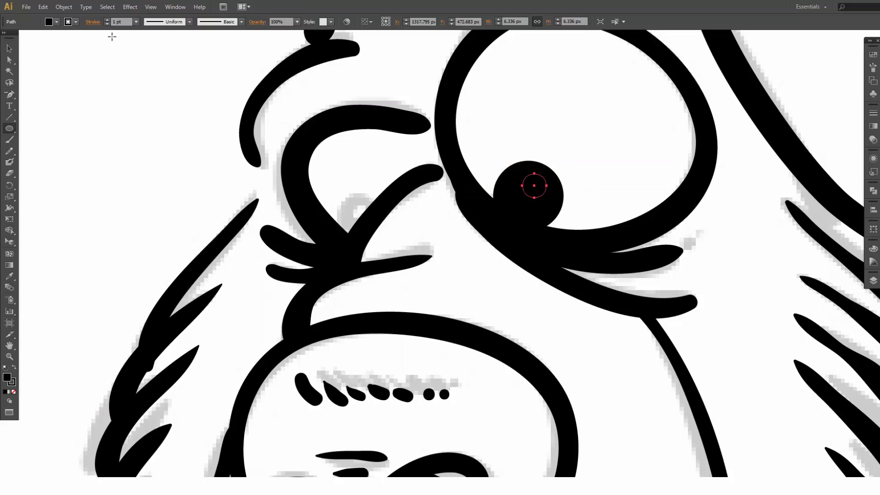
{"action": "left_click", "coordinate": [56, 21]}
{"action": "left_click", "coordinate": [19, 38]}
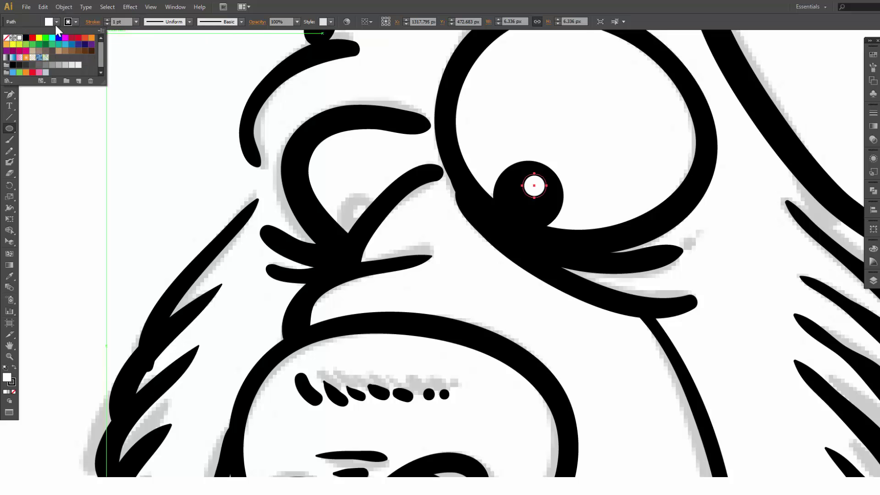
{"action": "left_click", "coordinate": [56, 22]}
{"action": "left_click", "coordinate": [56, 21]}
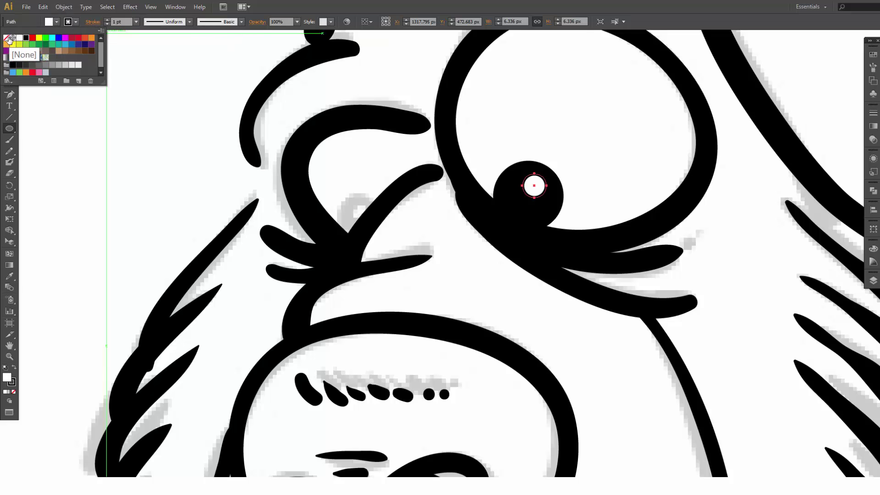
{"action": "left_click", "coordinate": [6, 38]}
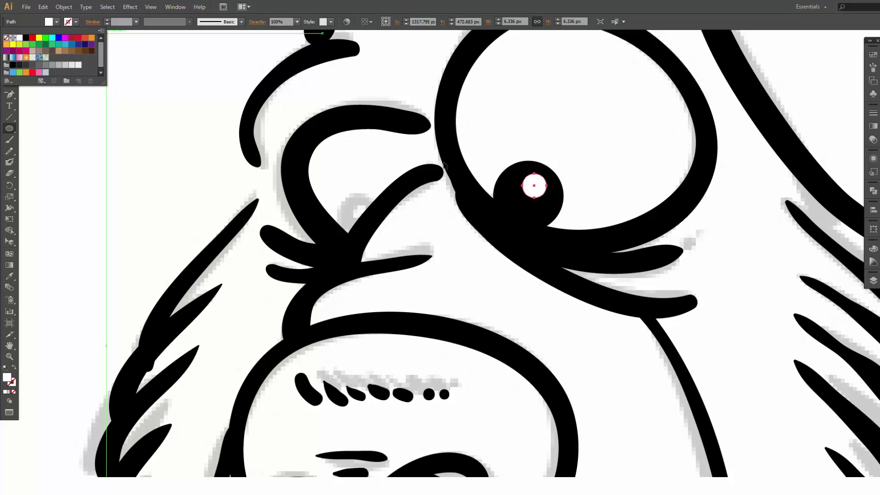
{"action": "key", "text": "v"}
{"action": "left_click", "coordinate": [567, 174]}
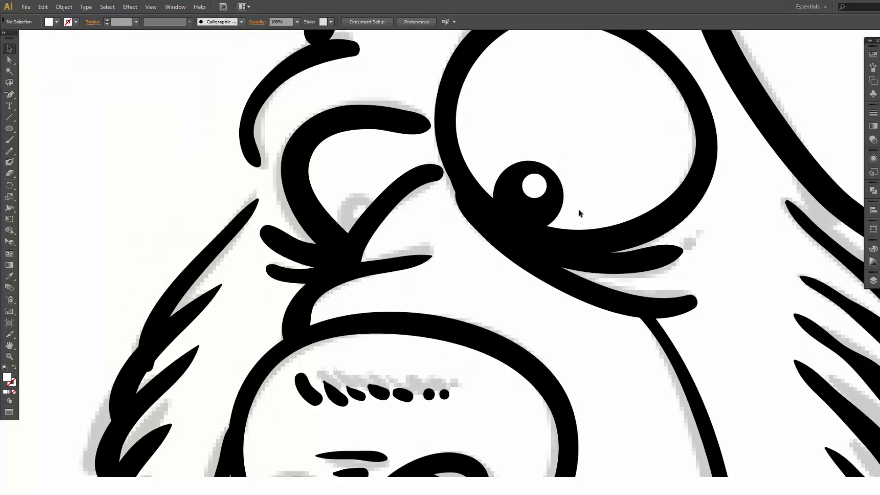
- Group the larger eye's black pupil and its white highlight
{"action": "left_click", "coordinate": [539, 189]}
{"action": "left_click", "coordinate": [552, 206]}
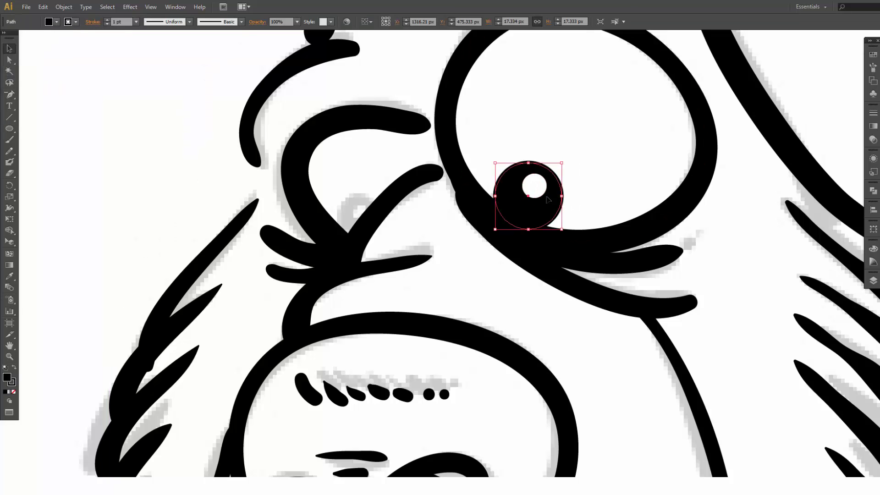
{"action": "left_click", "coordinate": [535, 191], "text": "shift"}
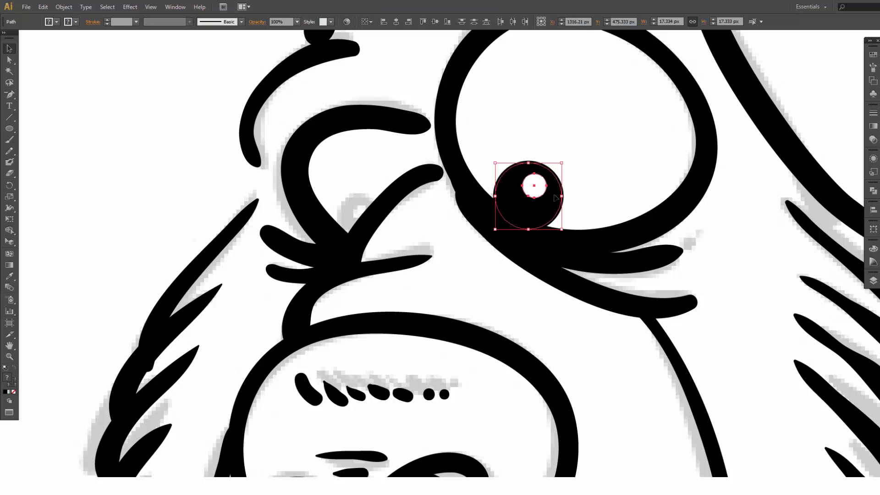
{"action": "right_click", "coordinate": [514, 202]}
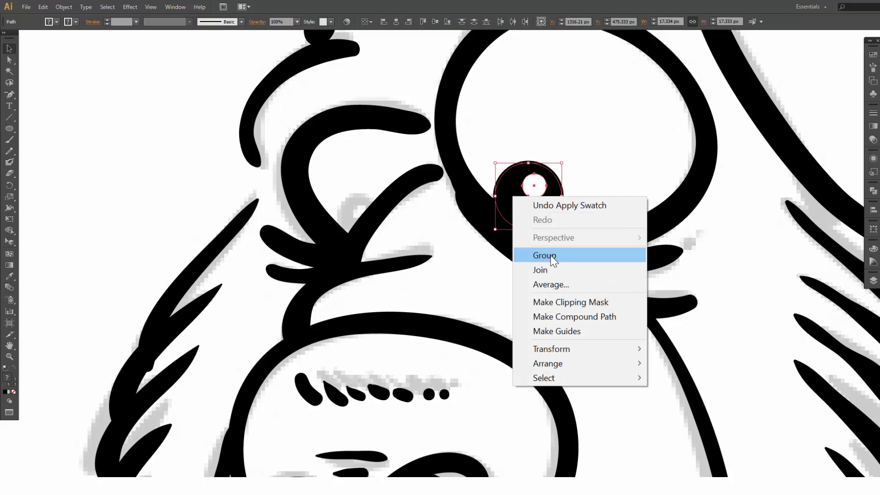
{"action": "left_click", "coordinate": [551, 255]}
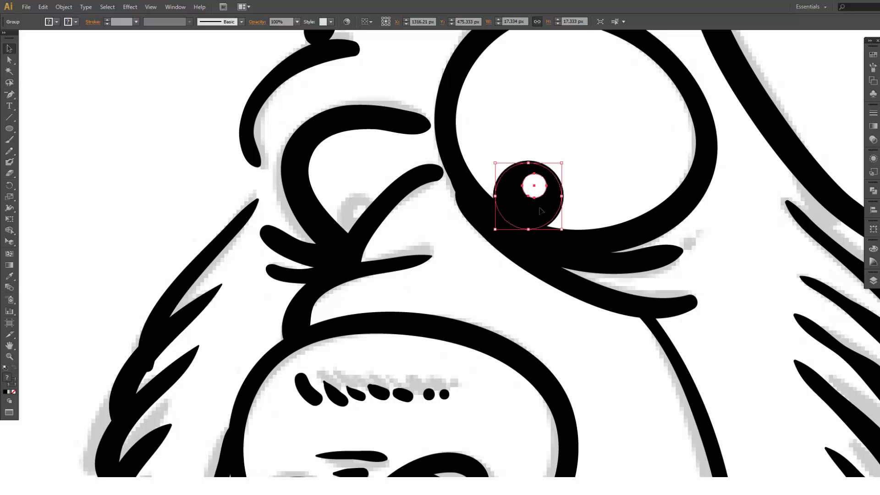
- Copy the pupil group into the smaller eye, scale it to about 10.8 px, rotate it about 45 degrees and nudge it into place
{"action": "left_click_drag", "start_coordinate": [494, 183], "coordinate": [343, 205]}
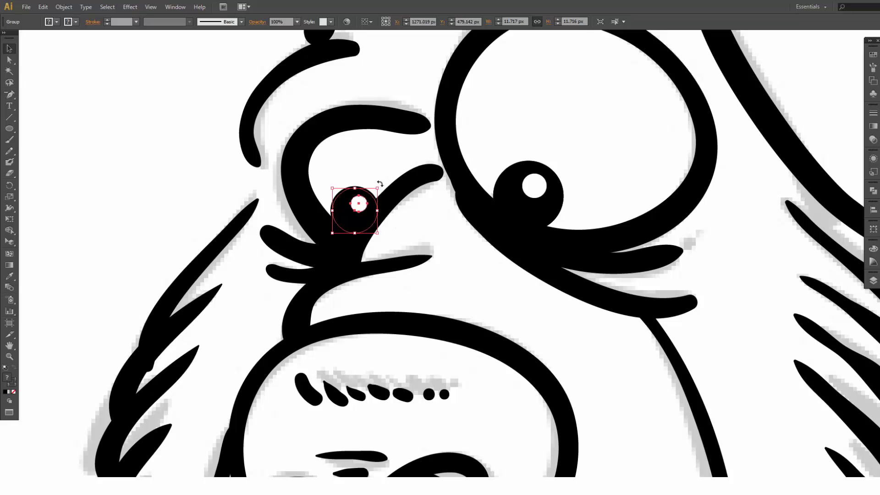
{"action": "left_click_drag", "start_coordinate": [379, 183], "coordinate": [350, 178]}
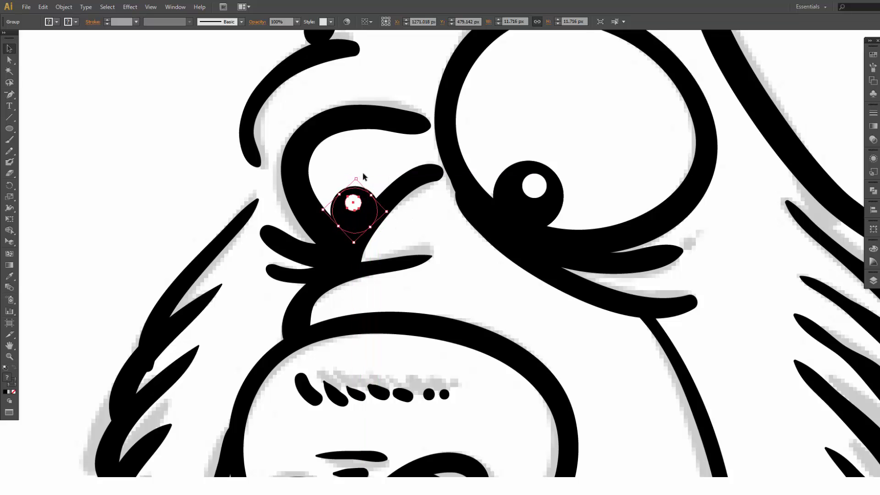
{"action": "key", "text": "Left"}
{"action": "key", "text": "Left"}
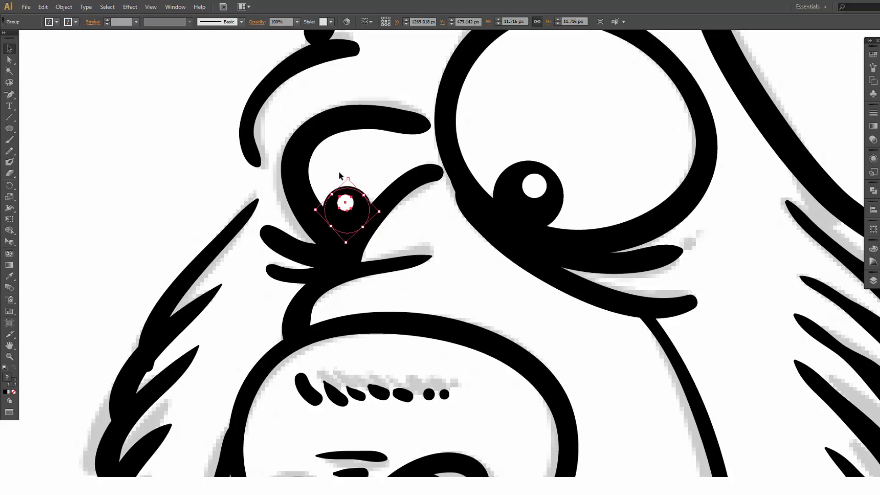
{"action": "left_click_drag", "start_coordinate": [348, 177], "coordinate": [348, 184]}
{"action": "key", "text": "Up"}
{"action": "key", "text": "Up"}
{"action": "key", "text": "Right"}
{"action": "key", "text": "Right"}
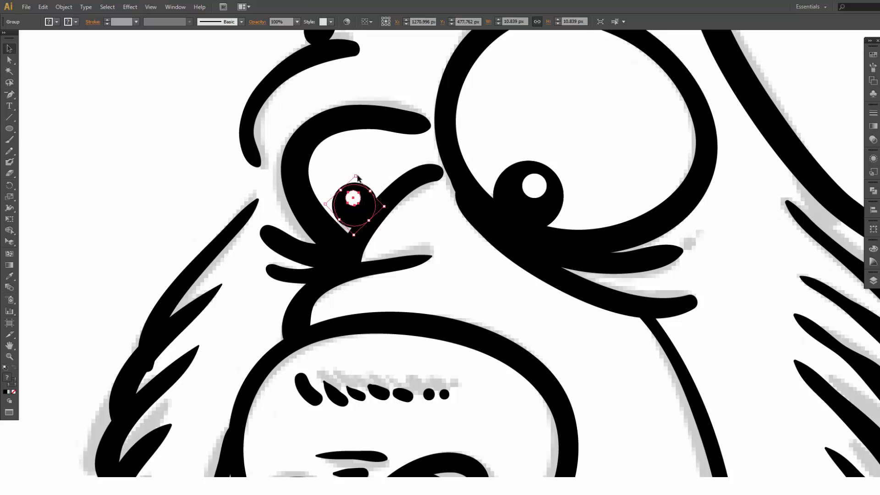
{"action": "left_click", "coordinate": [211, 175]}
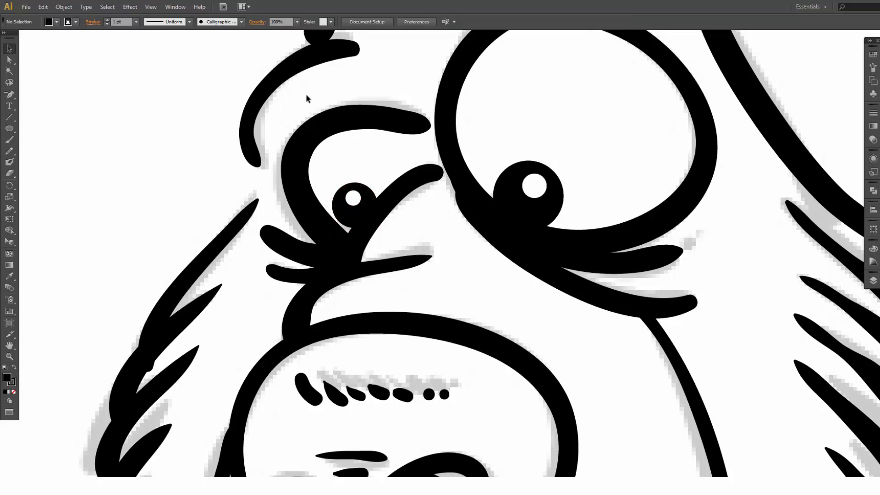
- Fill the rightmost bear's nostril and the dark inside of its mouth with black using the Blob Brush
{"action": "key", "text": "ctrl+minus"}
{"action": "key", "text": "ctrl+minus"}
{"action": "key", "text": "ctrl+minus"}
{"action": "key", "text": "ctrl+minus"}
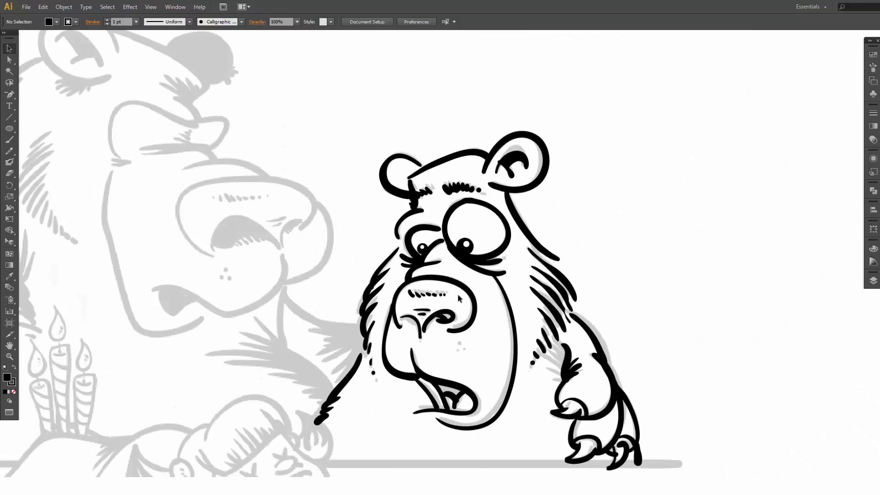
{"action": "scroll", "coordinate": [459, 298], "scroll_direction": "down", "scroll_amount": 3}
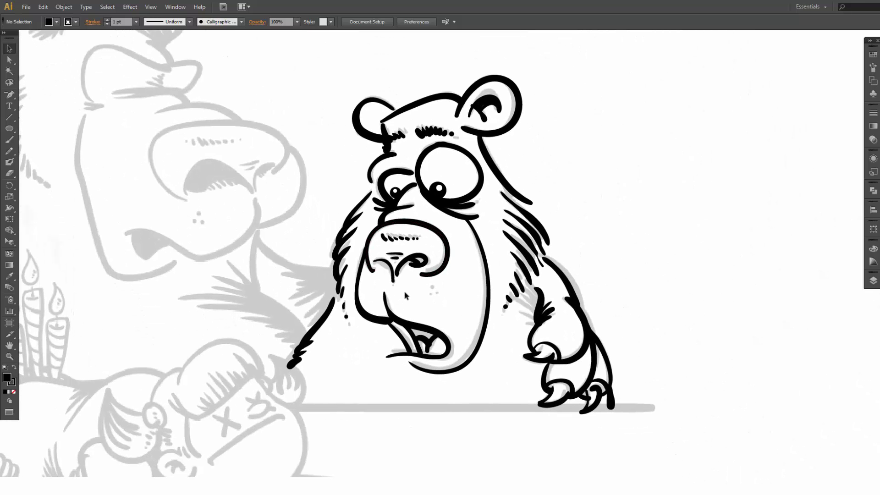
{"action": "key", "text": "shift+b"}
{"action": "key", "text": "slash"}
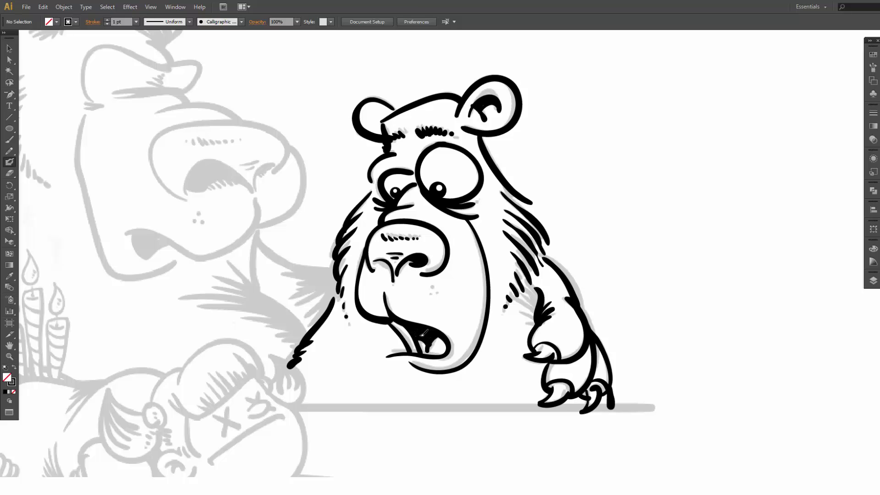
- Add the muzzle dots and the dense fur shading above the paw on the rightmost bear with the Paintbrush
{"action": "key", "text": "b"}
{"action": "left_click", "coordinate": [428, 294]}
{"action": "left_click", "coordinate": [432, 288]}
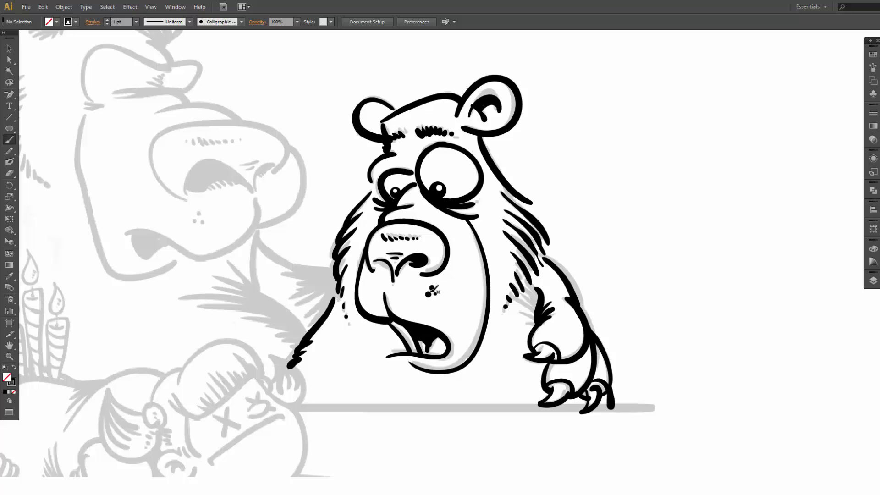
{"action": "mouse_move", "coordinate": [524, 321]}
{"action": "left_mouse_down"}
{"action": "mouse_move", "coordinate": [540, 324]}
{"action": "mouse_move", "coordinate": [529, 307]}
{"action": "mouse_move", "coordinate": [536, 314]}
{"action": "mouse_move", "coordinate": [537, 306]}
{"action": "left_mouse_up"}
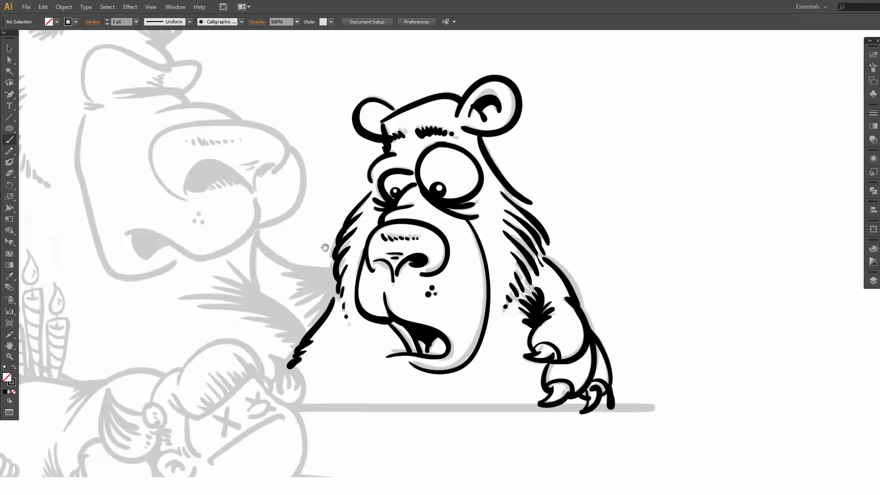
- Ink the middle bear's nose outline, the rim of its large nostril and the small far nostril with the Paintbrush
{"action": "left_click_drag", "start_coordinate": [324, 249], "coordinate": [571, 304]}
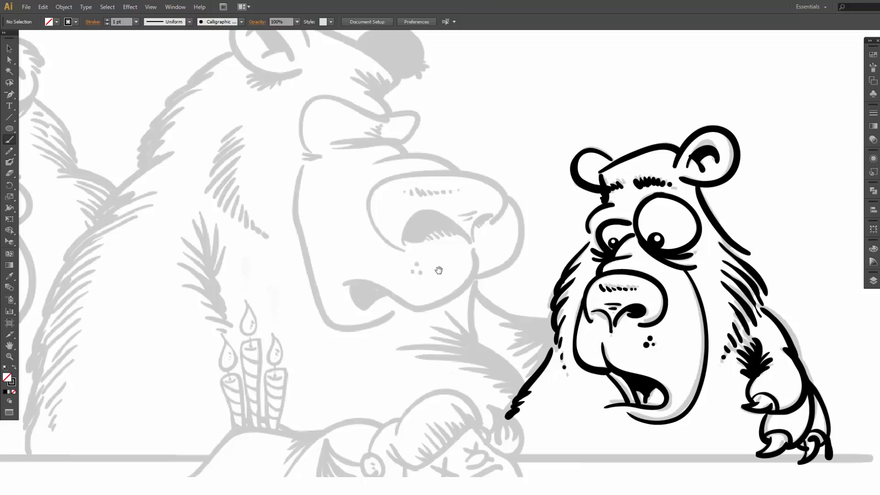
{"action": "left_click_drag", "start_coordinate": [438, 271], "coordinate": [457, 286]}
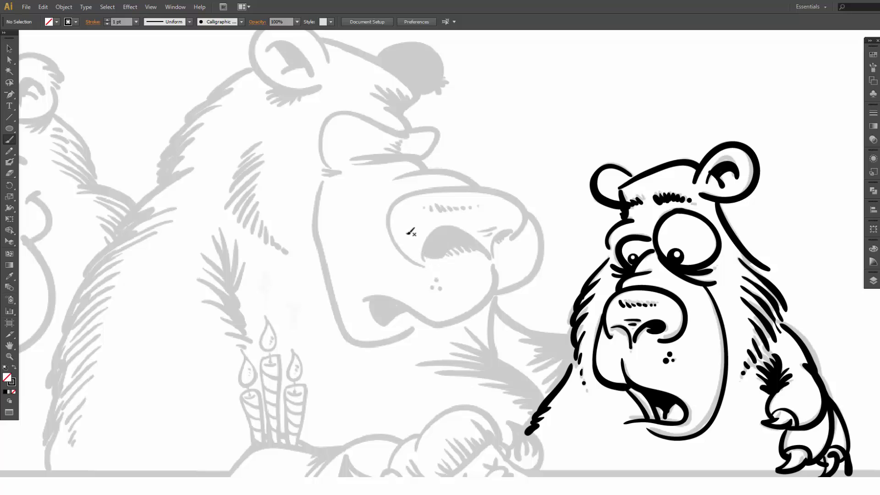
{"action": "key", "text": "ctrl+minus"}
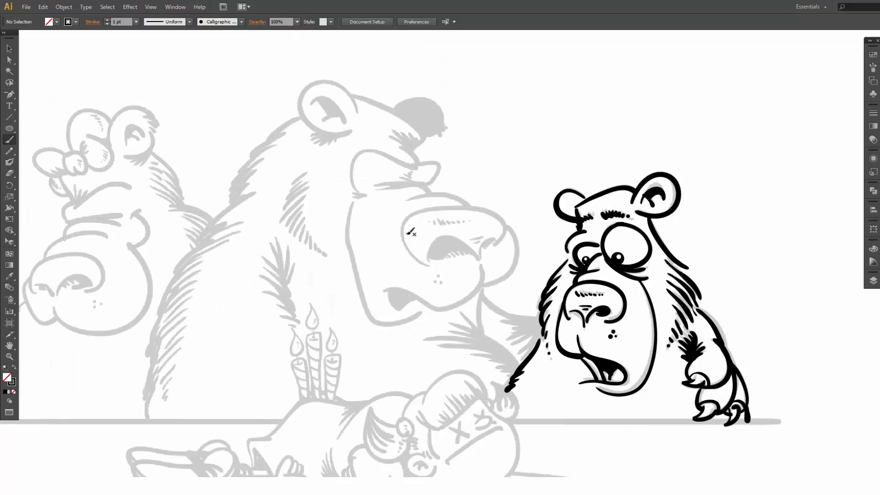
{"action": "left_click_drag", "start_coordinate": [444, 212], "coordinate": [502, 224]}
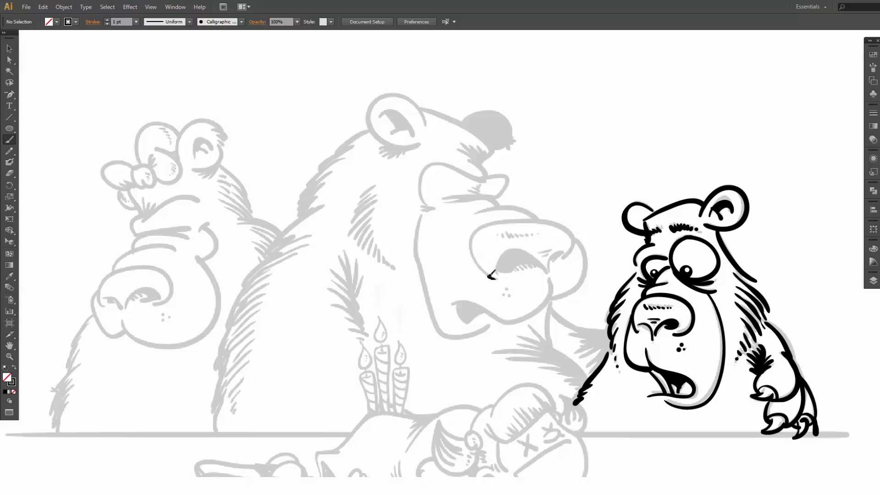
{"action": "mouse_move", "coordinate": [481, 262]}
{"action": "left_mouse_down"}
{"action": "mouse_move", "coordinate": [471, 246]}
{"action": "mouse_move", "coordinate": [477, 231]}
{"action": "mouse_move", "coordinate": [541, 218]}
{"action": "mouse_move", "coordinate": [578, 230]}
{"action": "mouse_move", "coordinate": [569, 260]}
{"action": "left_mouse_up"}
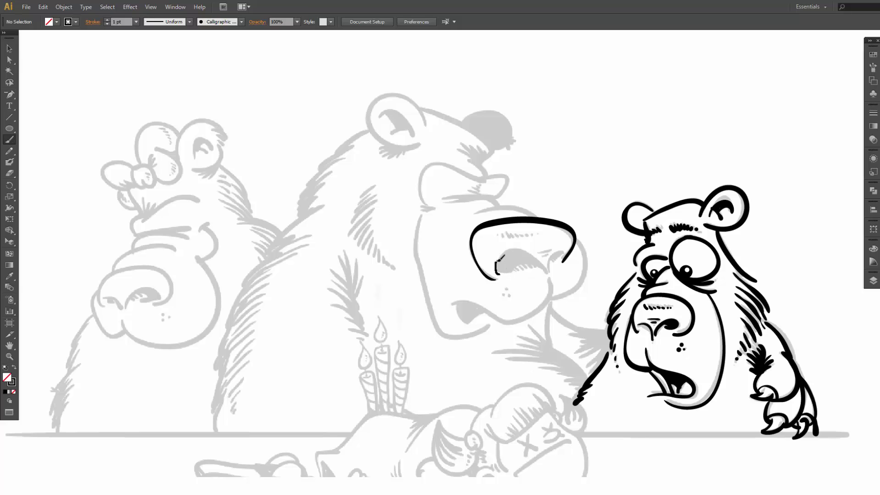
{"action": "mouse_move", "coordinate": [498, 260]}
{"action": "left_mouse_down"}
{"action": "mouse_move", "coordinate": [543, 254]}
{"action": "mouse_move", "coordinate": [552, 271]}
{"action": "mouse_move", "coordinate": [567, 253]}
{"action": "left_mouse_up"}
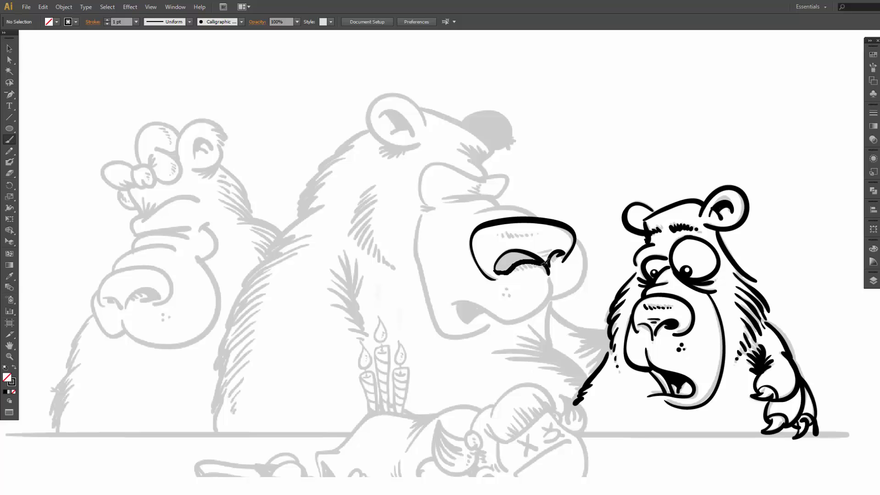
{"action": "left_click_drag", "start_coordinate": [545, 263], "coordinate": [548, 267]}
- Ink the middle bear's upper lip, far cheek and long jaw line, with short fur strokes where the jaw starts below the eye
{"action": "mouse_move", "coordinate": [453, 303]}
{"action": "left_mouse_down"}
{"action": "mouse_move", "coordinate": [477, 300]}
{"action": "mouse_move", "coordinate": [511, 318]}
{"action": "mouse_move", "coordinate": [556, 285]}
{"action": "left_mouse_up"}
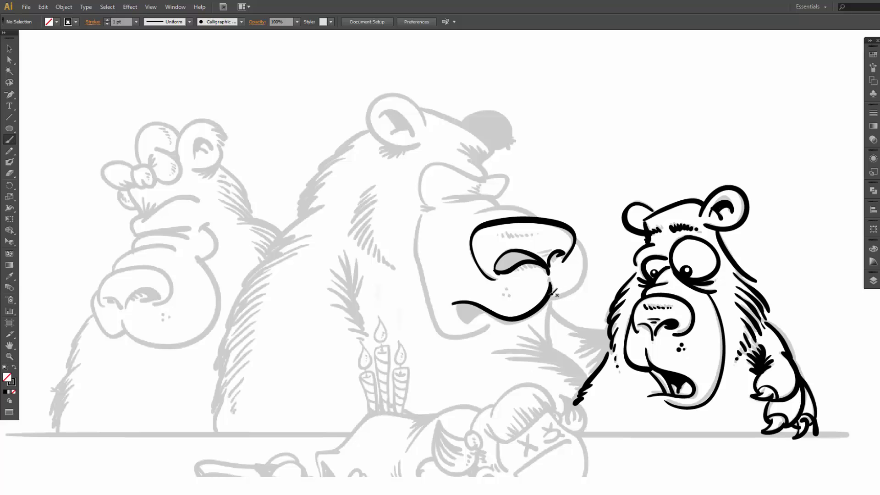
{"action": "left_click_drag", "start_coordinate": [589, 276], "coordinate": [578, 240]}
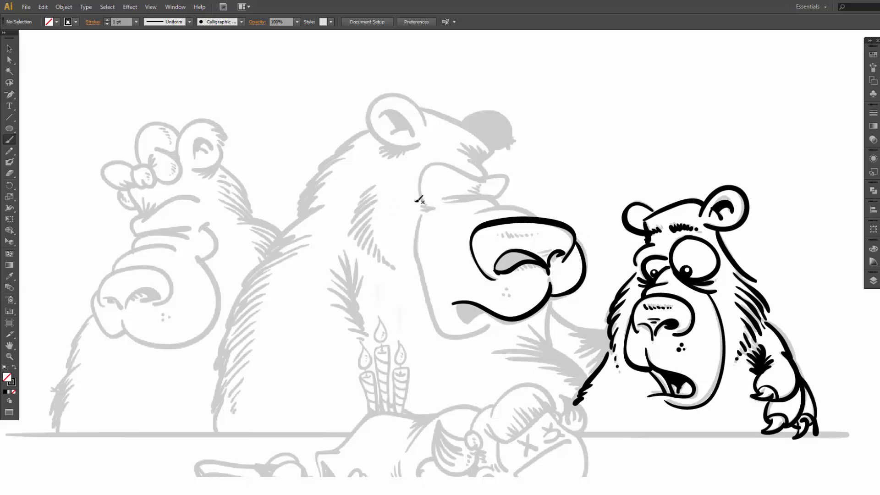
{"action": "left_click_drag", "start_coordinate": [417, 204], "coordinate": [432, 209]}
{"action": "mouse_move", "coordinate": [428, 218]}
{"action": "left_mouse_down"}
{"action": "mouse_move", "coordinate": [414, 237]}
{"action": "mouse_move", "coordinate": [441, 321]}
{"action": "mouse_move", "coordinate": [473, 337]}
{"action": "mouse_move", "coordinate": [489, 327]}
{"action": "left_mouse_up"}
- Reshape the middle bear's jaw line into a fuller curve by deleting its middle anchor point and adjusting the remaining anchors and handles
{"action": "key", "text": "v"}
{"action": "left_click", "coordinate": [426, 293]}
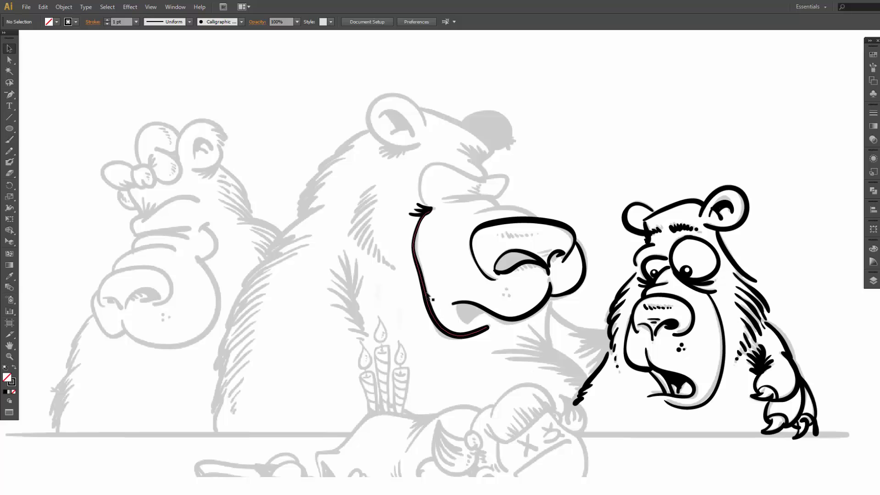
{"action": "key", "text": "a"}
{"action": "left_click", "coordinate": [418, 271]}
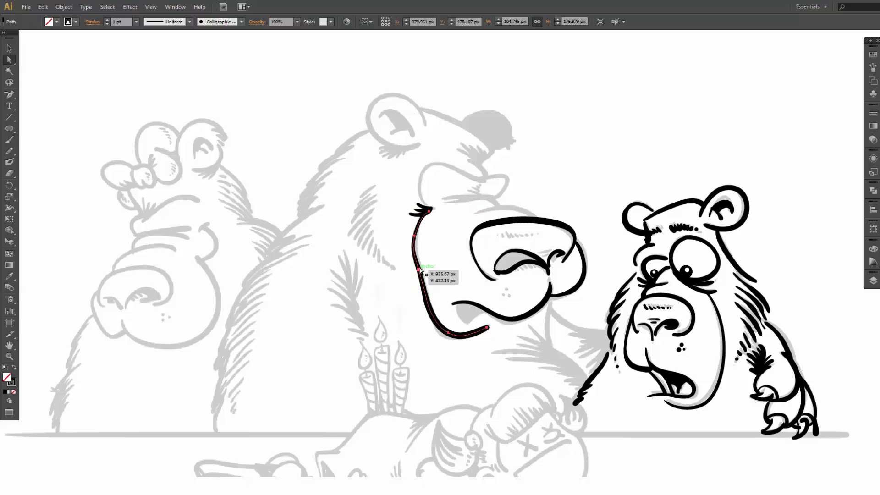
{"action": "left_click_drag", "start_coordinate": [418, 271], "coordinate": [417, 273]}
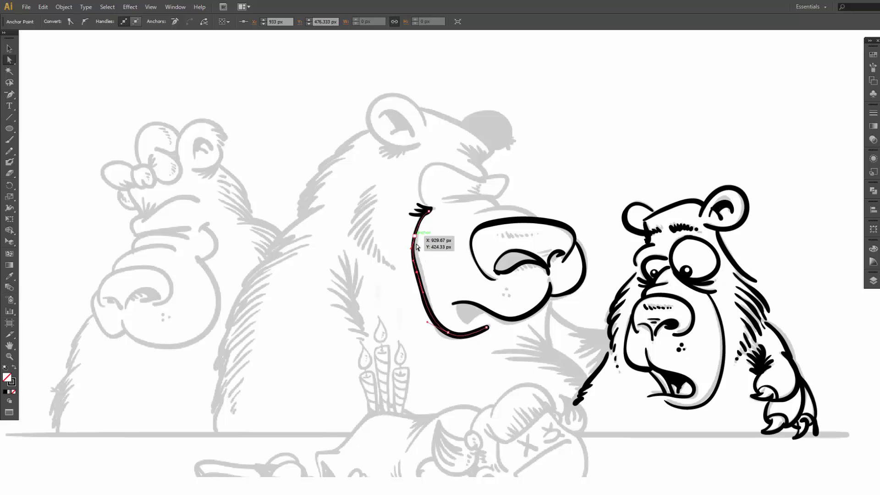
{"action": "key", "text": "minus"}
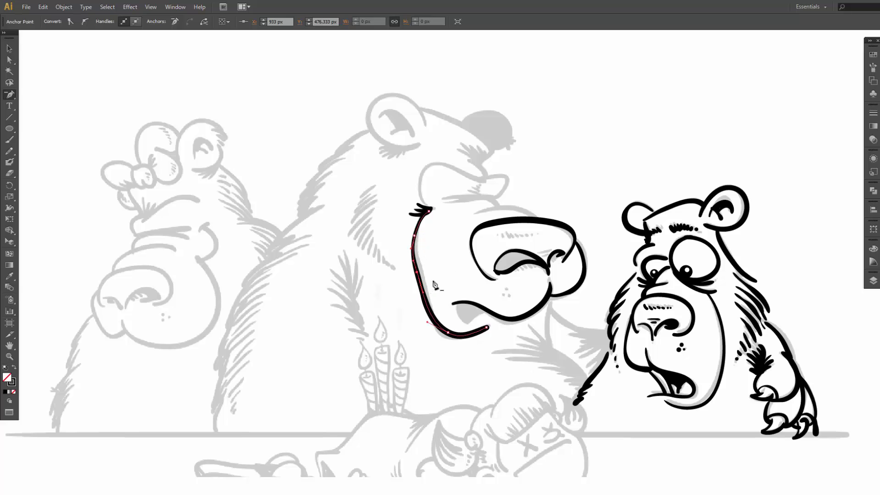
{"action": "left_click", "coordinate": [416, 273]}
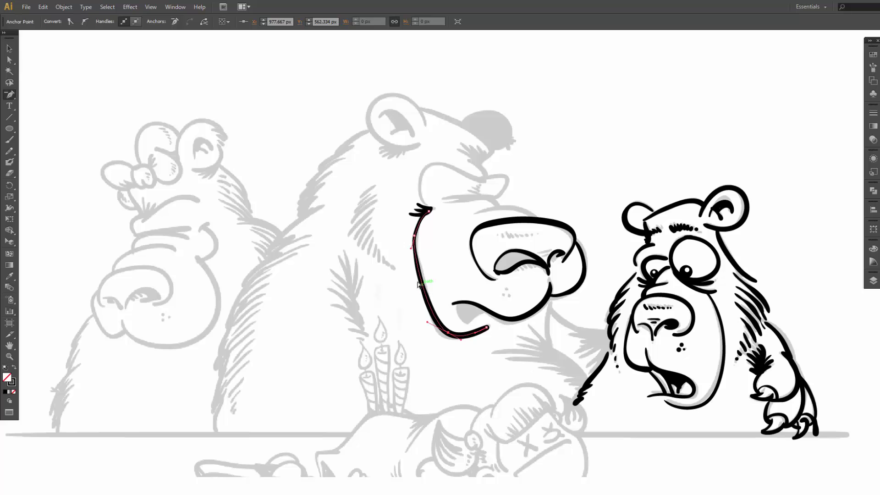
{"action": "key", "text": "a"}
{"action": "left_click_drag", "start_coordinate": [411, 252], "coordinate": [405, 263]}
{"action": "mouse_move", "coordinate": [448, 333]}
{"action": "left_mouse_down"}
{"action": "mouse_move", "coordinate": [454, 336]}
{"action": "mouse_move", "coordinate": [443, 340]}
{"action": "mouse_move", "coordinate": [493, 324]}
{"action": "left_mouse_up"}
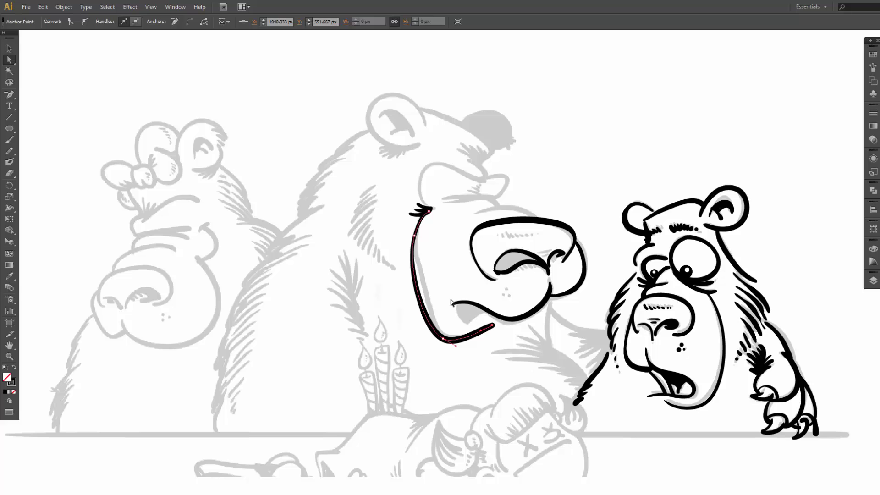
- Outline the open corner of the middle bear's mouth and draw the small tooth inside it with the Paintbrush
{"action": "key", "text": "p"}
{"action": "key", "text": "b"}
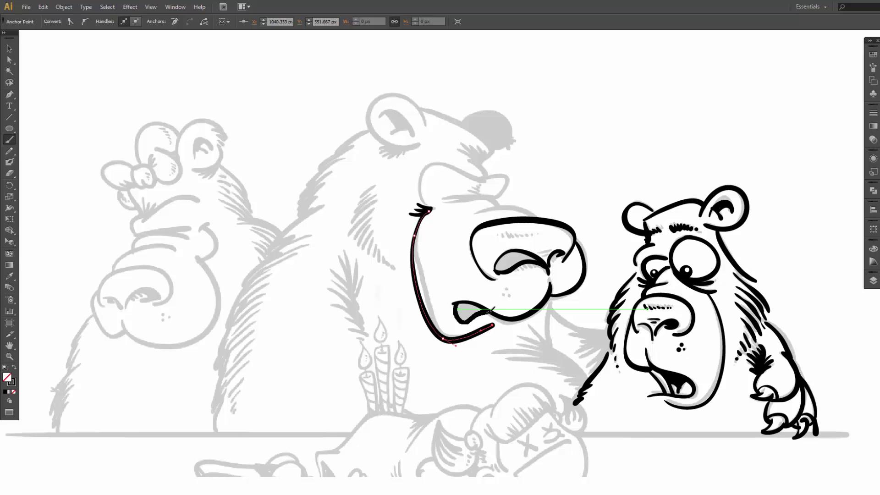
{"action": "key", "text": "ctrl+shift+a"}
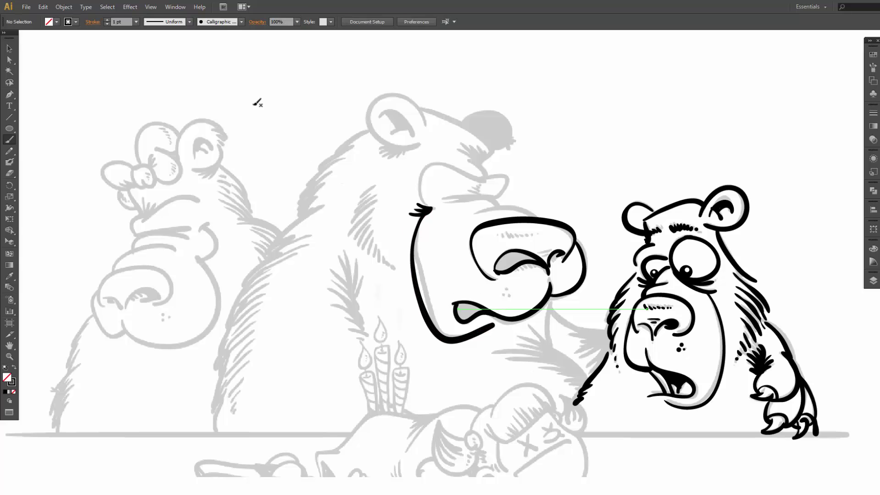
{"action": "left_click", "coordinate": [241, 22]}
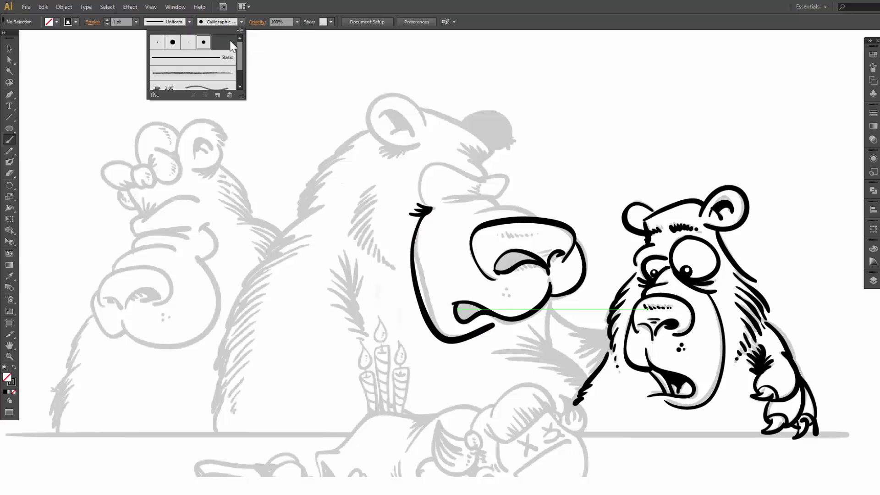
{"action": "left_click", "coordinate": [299, 85]}
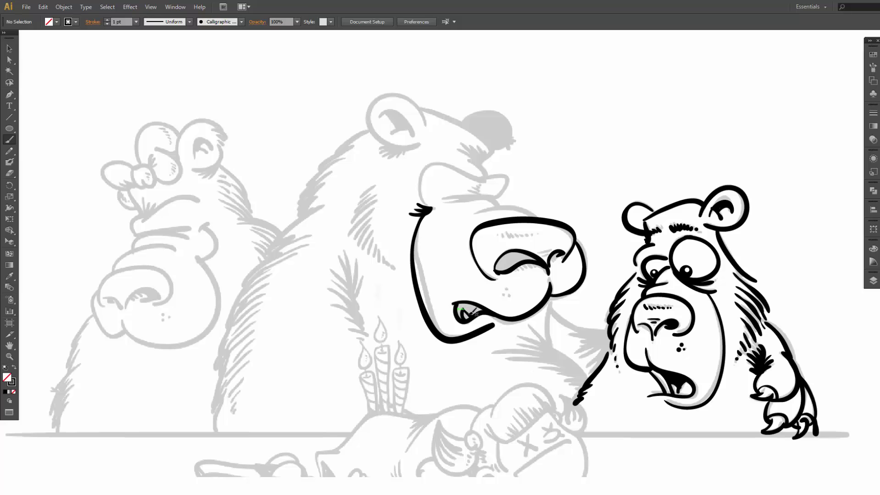
- Fill the middle bear's mouth opening around the tooth and its large nostril with black using the Blob Brush
{"action": "key", "text": "shift+b"}
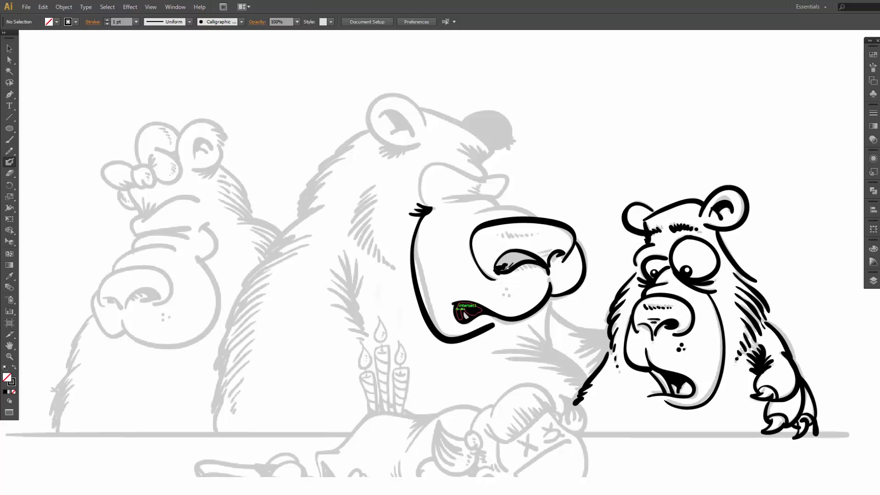
{"action": "left_click_drag", "start_coordinate": [506, 267], "coordinate": [523, 256]}
{"action": "left_click_drag", "start_coordinate": [519, 252], "coordinate": [501, 262]}
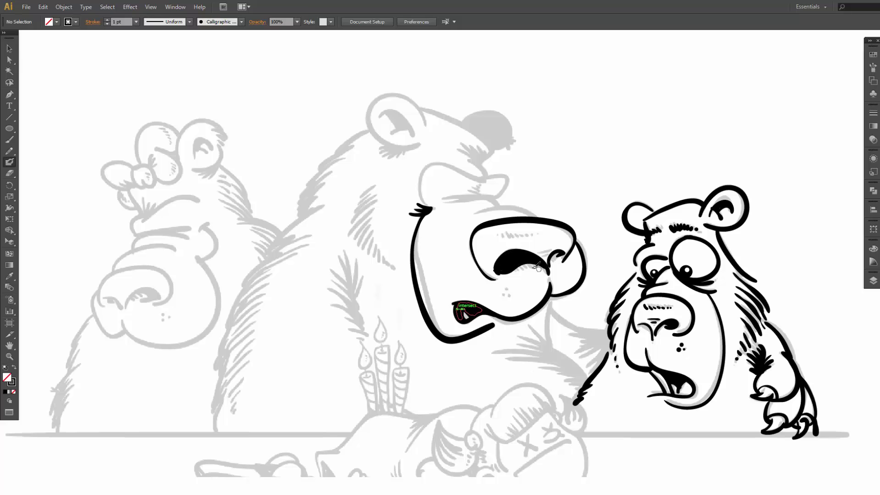
- Add three muzzle dots and the short shading marks on the middle bear's nose with the Paintbrush
{"action": "key", "text": "b"}
{"action": "key", "text": "v"}
{"action": "key", "text": "b"}
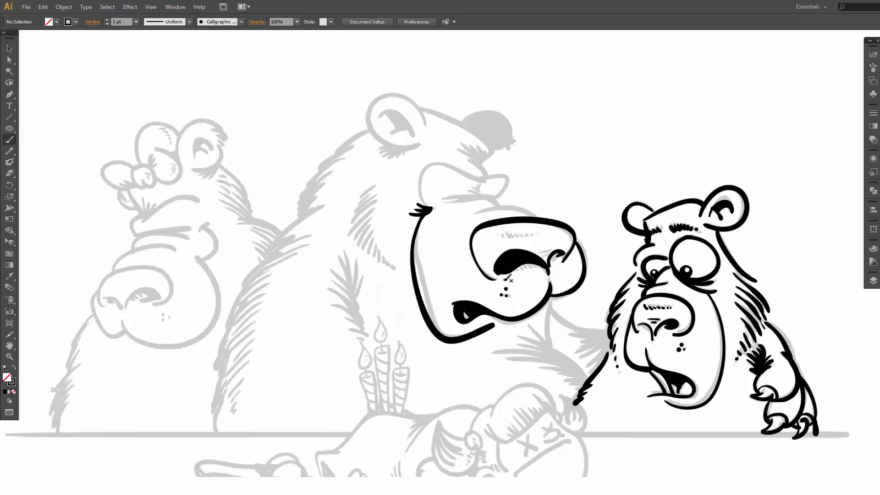
{"action": "left_click_drag", "start_coordinate": [538, 251], "coordinate": [546, 254]}
{"action": "left_click_drag", "start_coordinate": [500, 237], "coordinate": [501, 238]}
{"action": "left_click_drag", "start_coordinate": [504, 236], "coordinate": [540, 231]}
- Ink the snout creases, the closed eyes and the frowning brow strokes of the middle bear
{"action": "left_click_drag", "start_coordinate": [474, 213], "coordinate": [538, 214]}
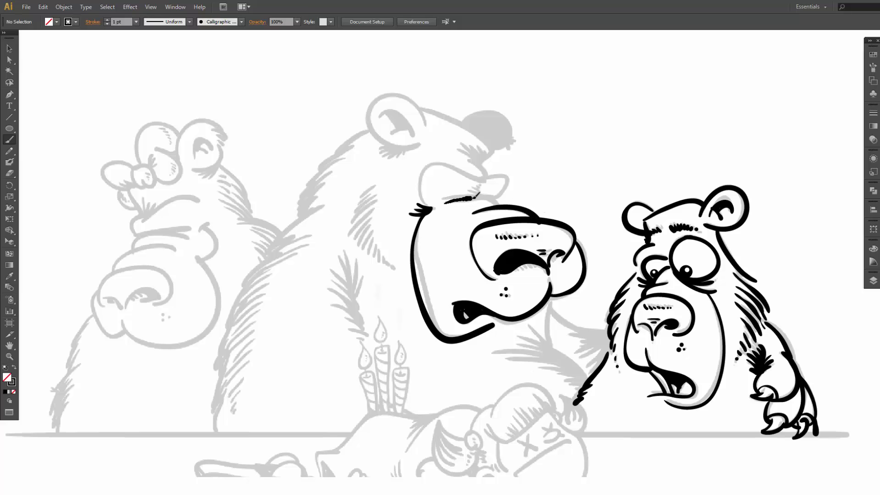
{"action": "left_click_drag", "start_coordinate": [479, 194], "coordinate": [501, 200]}
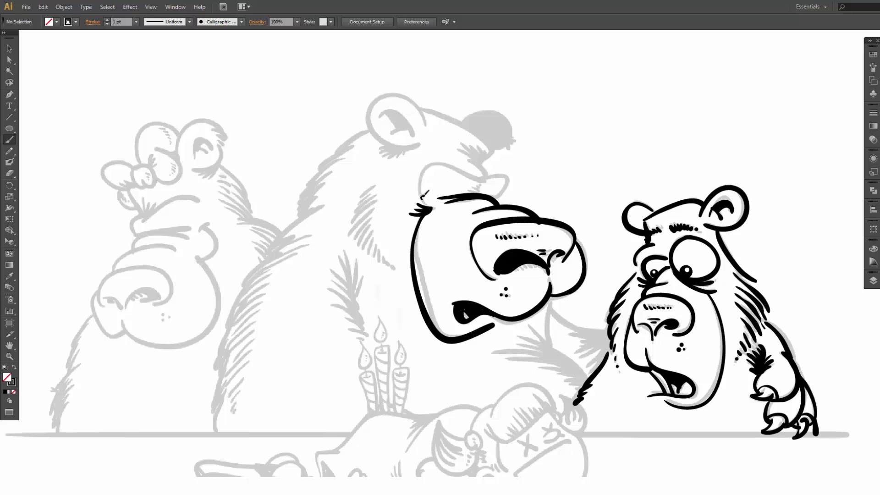
{"action": "mouse_move", "coordinate": [423, 196]}
{"action": "left_mouse_down"}
{"action": "mouse_move", "coordinate": [428, 175]}
{"action": "mouse_move", "coordinate": [456, 165]}
{"action": "mouse_move", "coordinate": [499, 184]}
{"action": "left_mouse_up"}
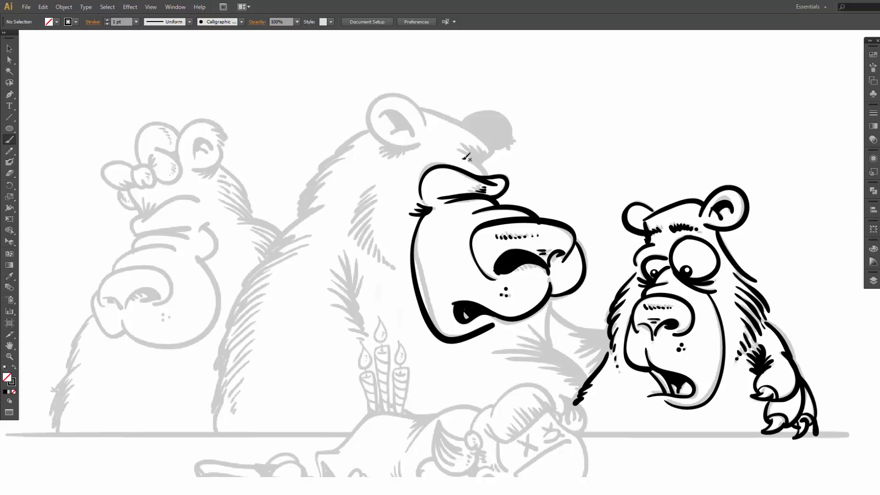
{"action": "mouse_move", "coordinate": [462, 157]}
{"action": "left_mouse_down"}
{"action": "mouse_move", "coordinate": [487, 170]}
{"action": "mouse_move", "coordinate": [482, 164]}
{"action": "left_mouse_up"}
- Review the size, pressure and variation settings of Calligraphic Brush 1
{"action": "left_click", "coordinate": [223, 21]}
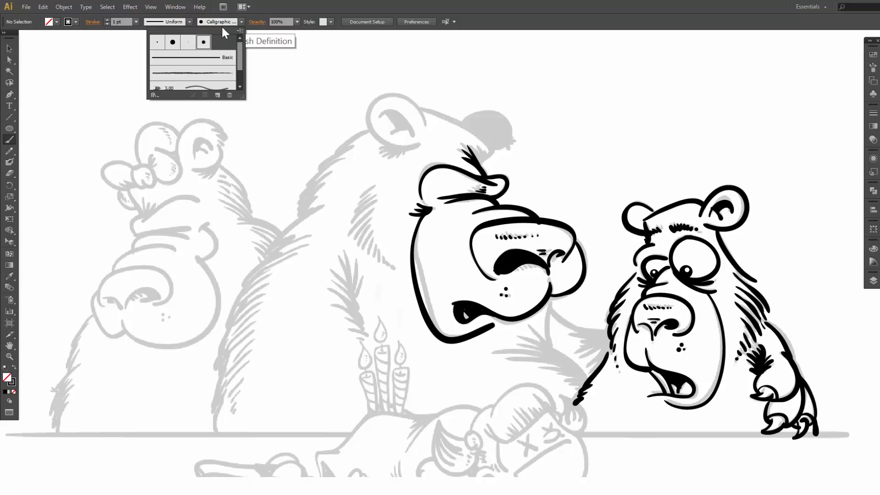
{"action": "double_click", "coordinate": [203, 42]}
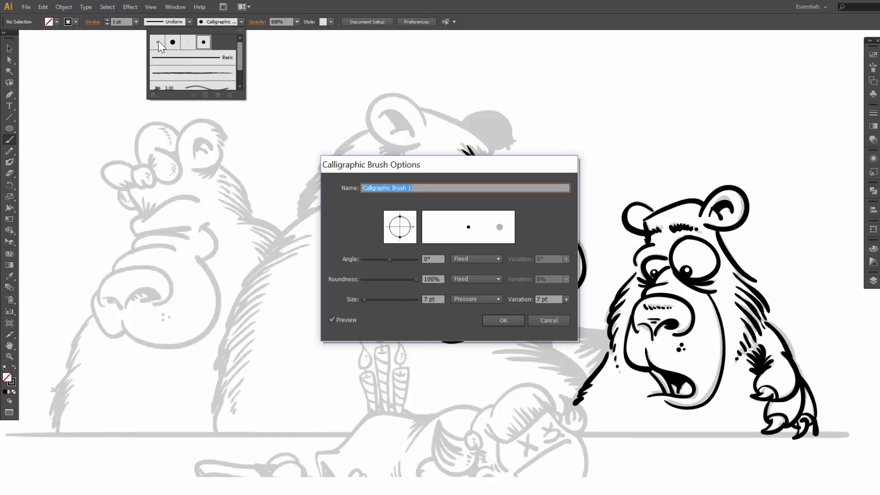
{"action": "left_click", "coordinate": [504, 320]}
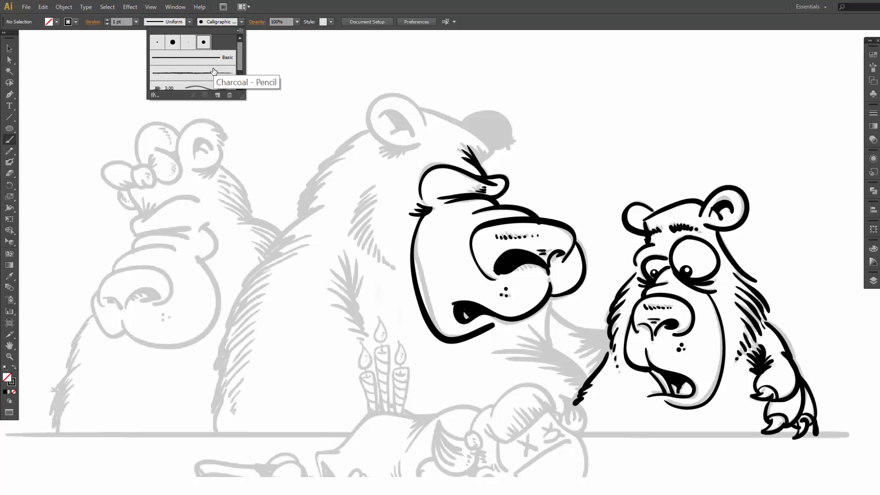
{"action": "double_click", "coordinate": [203, 42]}
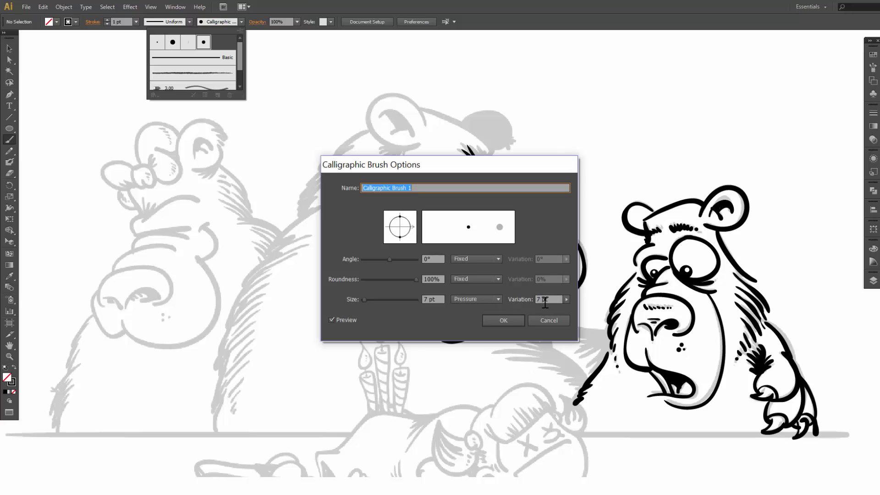
{"action": "left_click", "coordinate": [566, 299]}
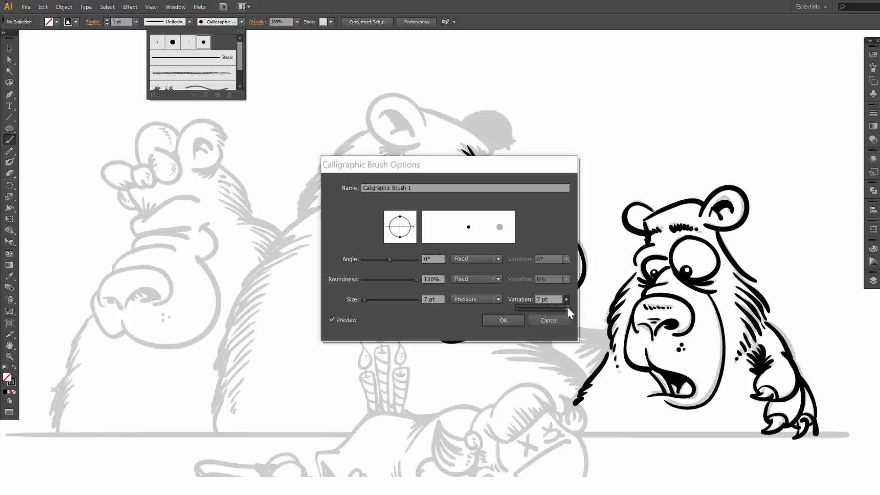
{"action": "mouse_move", "coordinate": [567, 308]}
{"action": "left_mouse_down"}
{"action": "mouse_move", "coordinate": [559, 309]}
{"action": "mouse_move", "coordinate": [567, 307]}
{"action": "left_mouse_up"}
{"action": "left_click", "coordinate": [509, 317]}
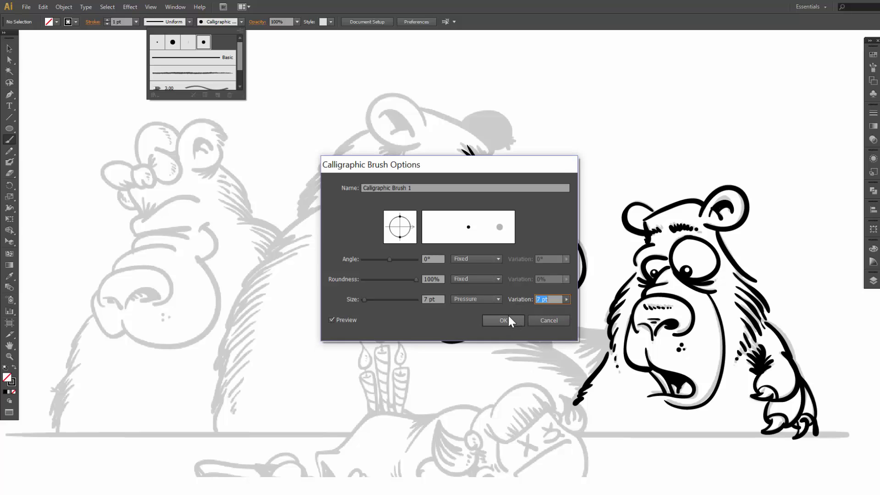
{"action": "left_click", "coordinate": [501, 320]}
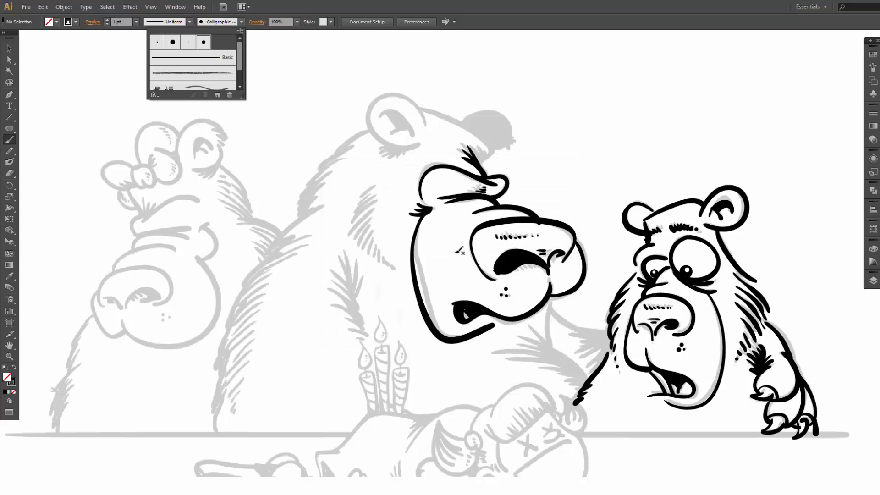
{"action": "left_click", "coordinate": [464, 234]}
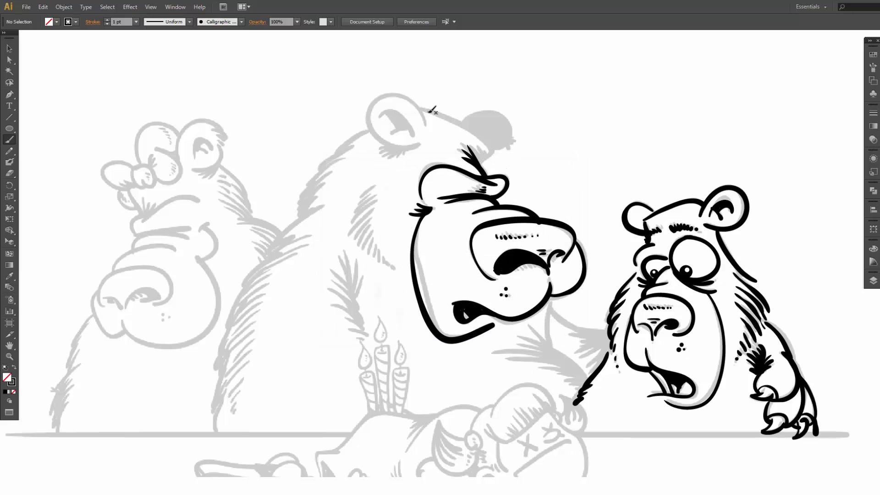
- Ink the middle bear's forehead line and the outlines of its far and near ears
{"action": "mouse_move", "coordinate": [417, 108]}
{"action": "left_mouse_down"}
{"action": "mouse_move", "coordinate": [494, 146]}
{"action": "mouse_move", "coordinate": [483, 162]}
{"action": "left_mouse_up"}
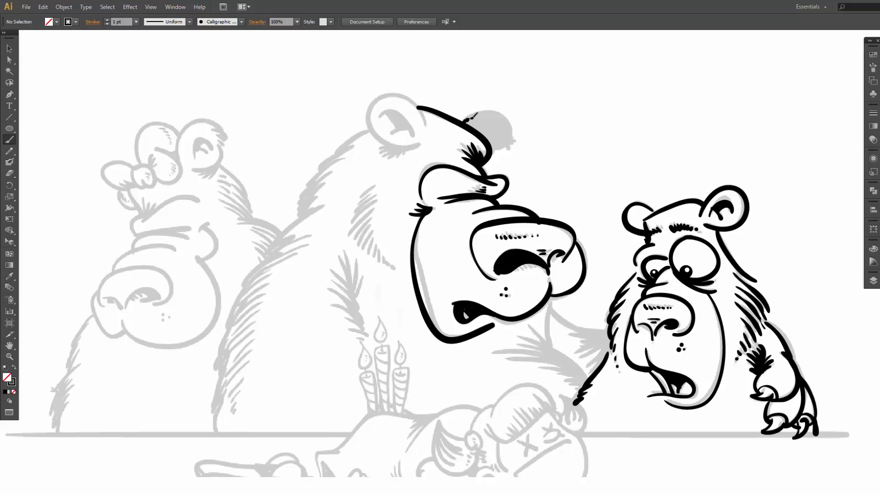
{"action": "mouse_move", "coordinate": [476, 113]}
{"action": "left_mouse_down"}
{"action": "mouse_move", "coordinate": [512, 122]}
{"action": "mouse_move", "coordinate": [514, 141]}
{"action": "mouse_move", "coordinate": [498, 154]}
{"action": "left_mouse_up"}
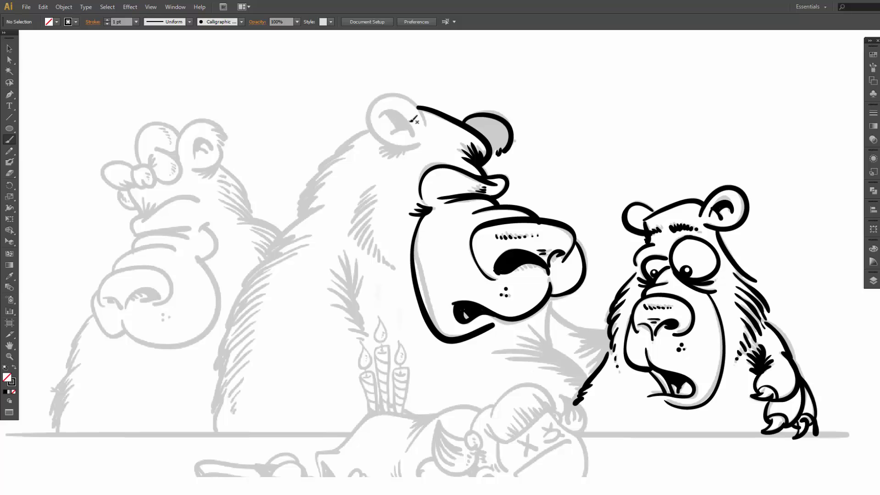
{"action": "mouse_move", "coordinate": [425, 123]}
{"action": "left_mouse_down"}
{"action": "mouse_move", "coordinate": [402, 97]}
{"action": "mouse_move", "coordinate": [382, 94]}
{"action": "mouse_move", "coordinate": [362, 117]}
{"action": "mouse_move", "coordinate": [403, 147]}
{"action": "mouse_move", "coordinate": [425, 134]}
{"action": "left_mouse_up"}
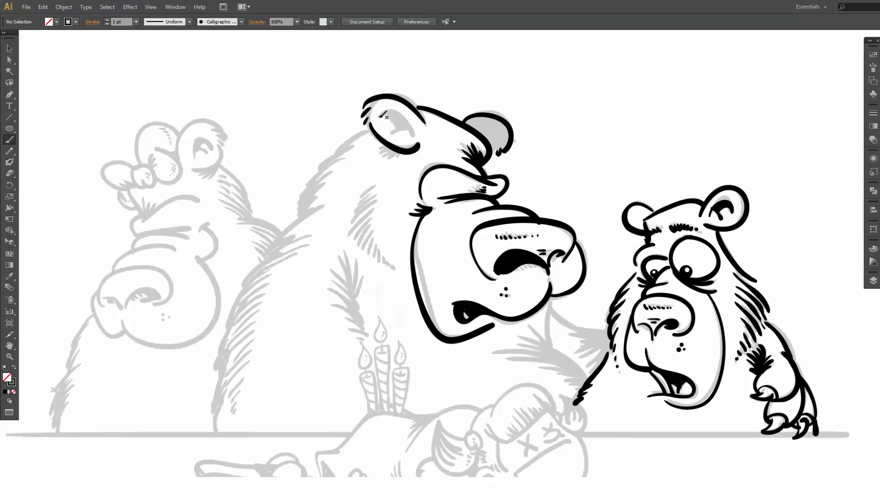
- Ink the inner shape of the middle bear's near ear, fill its hollow black with the Blob Brush, and add fur strokes beneath the ear
{"action": "mouse_move", "coordinate": [380, 113]}
{"action": "left_mouse_down"}
{"action": "mouse_move", "coordinate": [399, 112]}
{"action": "mouse_move", "coordinate": [419, 139]}
{"action": "mouse_move", "coordinate": [389, 139]}
{"action": "left_mouse_up"}
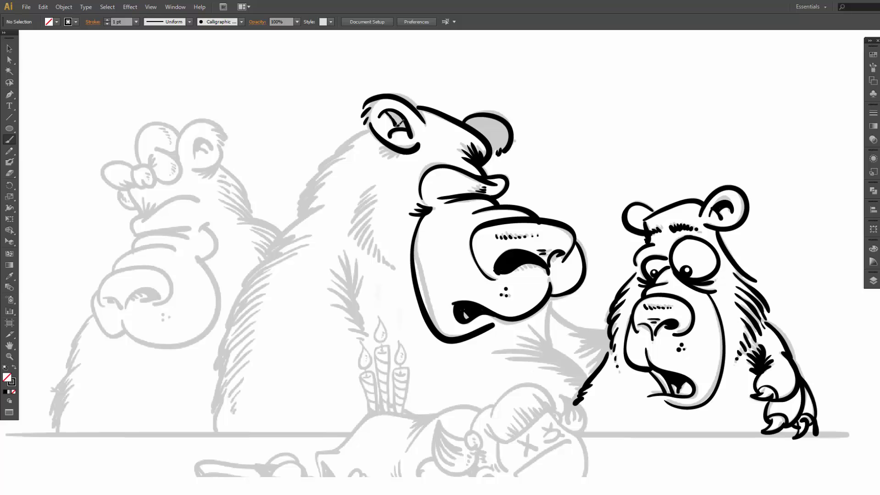
{"action": "key", "text": "k"}
{"action": "key", "text": "shift+b"}
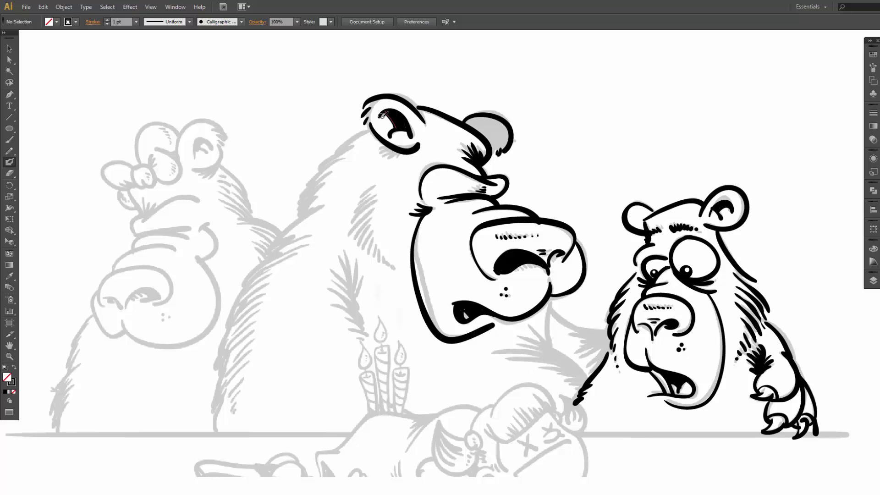
{"action": "key", "text": "b"}
{"action": "key", "text": "v"}
{"action": "key", "text": "b"}
{"action": "mouse_move", "coordinate": [408, 152]}
{"action": "left_mouse_down"}
{"action": "mouse_move", "coordinate": [387, 165]}
{"action": "mouse_move", "coordinate": [396, 153]}
{"action": "mouse_move", "coordinate": [376, 147]}
{"action": "left_mouse_up"}
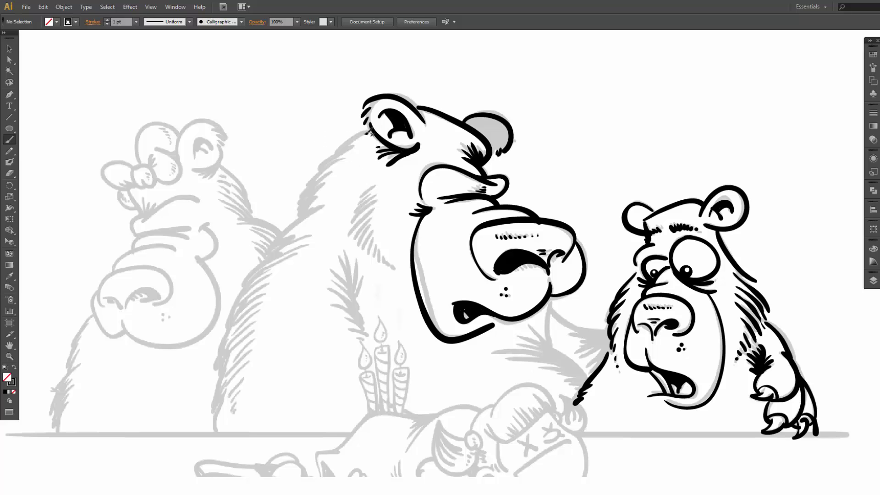
- Ink the tapered fur strokes along the middle bear's back, from behind the ear down to the table
{"action": "mouse_move", "coordinate": [362, 135]}
{"action": "left_mouse_down"}
{"action": "mouse_move", "coordinate": [321, 160]}
{"action": "mouse_move", "coordinate": [313, 179]}
{"action": "mouse_move", "coordinate": [337, 158]}
{"action": "mouse_move", "coordinate": [315, 167]}
{"action": "mouse_move", "coordinate": [304, 189]}
{"action": "mouse_move", "coordinate": [326, 171]}
{"action": "mouse_move", "coordinate": [296, 196]}
{"action": "mouse_move", "coordinate": [321, 185]}
{"action": "mouse_move", "coordinate": [291, 220]}
{"action": "mouse_move", "coordinate": [310, 214]}
{"action": "mouse_move", "coordinate": [256, 271]}
{"action": "left_mouse_up"}
{"action": "mouse_move", "coordinate": [296, 248]}
{"action": "left_mouse_down"}
{"action": "mouse_move", "coordinate": [269, 247]}
{"action": "mouse_move", "coordinate": [254, 271]}
{"action": "mouse_move", "coordinate": [284, 260]}
{"action": "mouse_move", "coordinate": [232, 301]}
{"action": "left_mouse_up"}
{"action": "left_click_drag", "start_coordinate": [273, 271], "coordinate": [227, 320]}
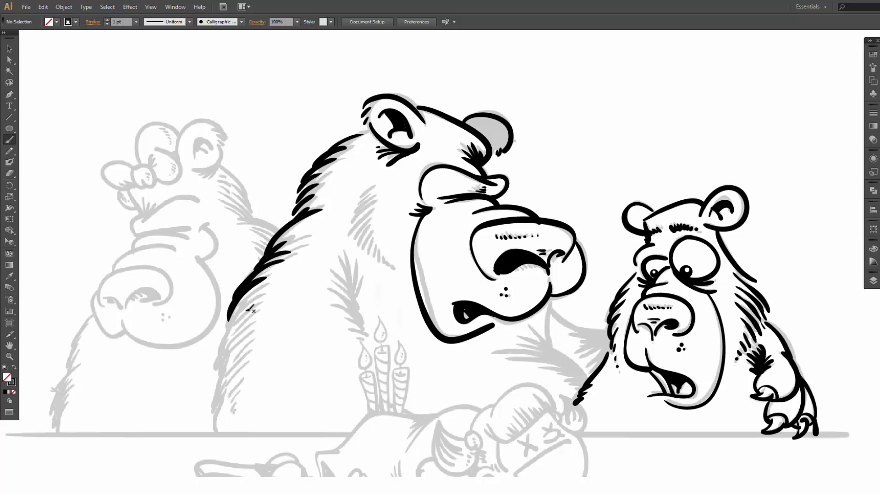
{"action": "mouse_move", "coordinate": [272, 287]}
{"action": "left_mouse_down"}
{"action": "mouse_move", "coordinate": [239, 312]}
{"action": "mouse_move", "coordinate": [224, 342]}
{"action": "left_mouse_up"}
{"action": "mouse_move", "coordinate": [254, 313]}
{"action": "left_mouse_down"}
{"action": "mouse_move", "coordinate": [225, 356]}
{"action": "mouse_move", "coordinate": [234, 353]}
{"action": "mouse_move", "coordinate": [219, 415]}
{"action": "mouse_move", "coordinate": [232, 414]}
{"action": "mouse_move", "coordinate": [235, 433]}
{"action": "left_mouse_up"}
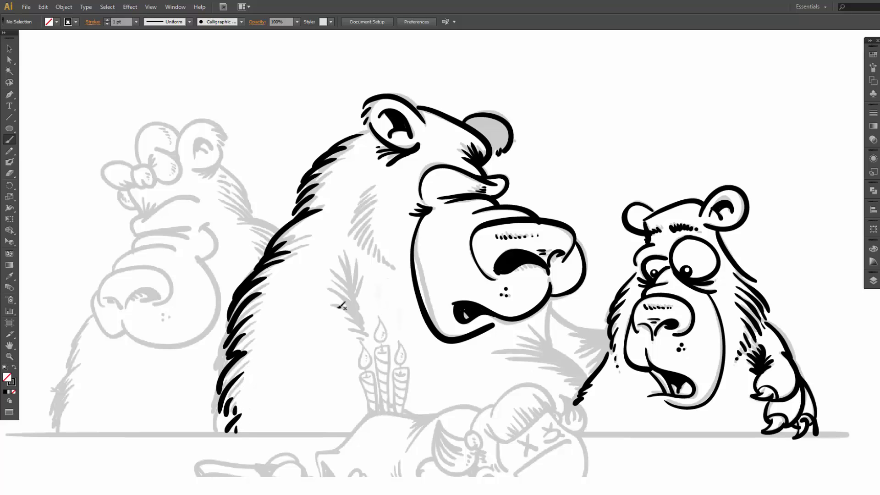
- Ink the dark fur tuft at the middle bear's armpit and the row of short fur strokes down its neck
{"action": "mouse_move", "coordinate": [315, 301]}
{"action": "left_mouse_down"}
{"action": "mouse_move", "coordinate": [341, 305]}
{"action": "mouse_move", "coordinate": [357, 326]}
{"action": "left_mouse_up"}
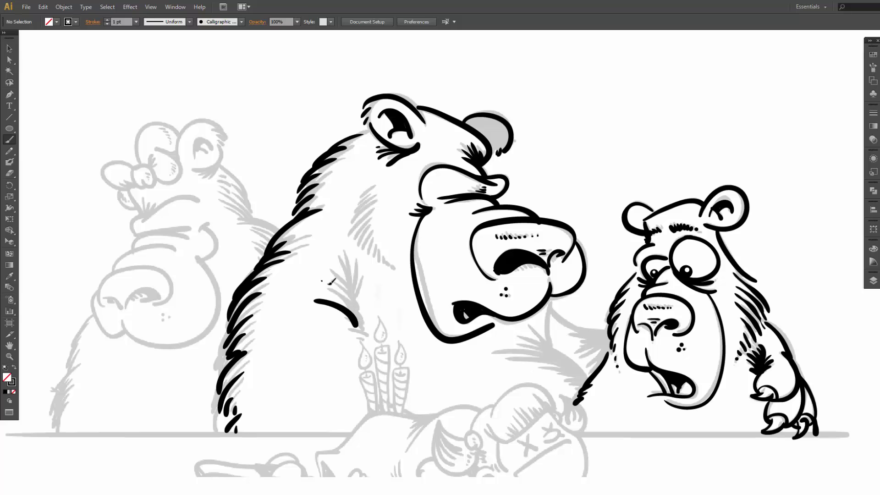
{"action": "mouse_move", "coordinate": [323, 281]}
{"action": "left_mouse_down"}
{"action": "mouse_move", "coordinate": [359, 322]}
{"action": "mouse_move", "coordinate": [355, 303]}
{"action": "left_mouse_up"}
{"action": "left_click_drag", "start_coordinate": [336, 252], "coordinate": [358, 307]}
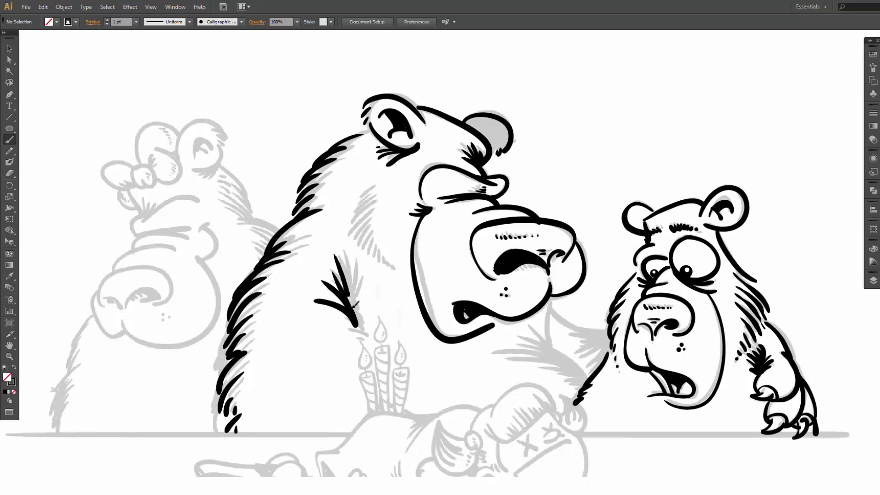
{"action": "left_click_drag", "start_coordinate": [345, 257], "coordinate": [356, 310]}
{"action": "mouse_move", "coordinate": [360, 265]}
{"action": "left_mouse_down"}
{"action": "mouse_move", "coordinate": [357, 307]}
{"action": "mouse_move", "coordinate": [367, 315]}
{"action": "mouse_move", "coordinate": [355, 307]}
{"action": "mouse_move", "coordinate": [372, 336]}
{"action": "mouse_move", "coordinate": [357, 331]}
{"action": "mouse_move", "coordinate": [373, 327]}
{"action": "mouse_move", "coordinate": [358, 319]}
{"action": "left_mouse_up"}
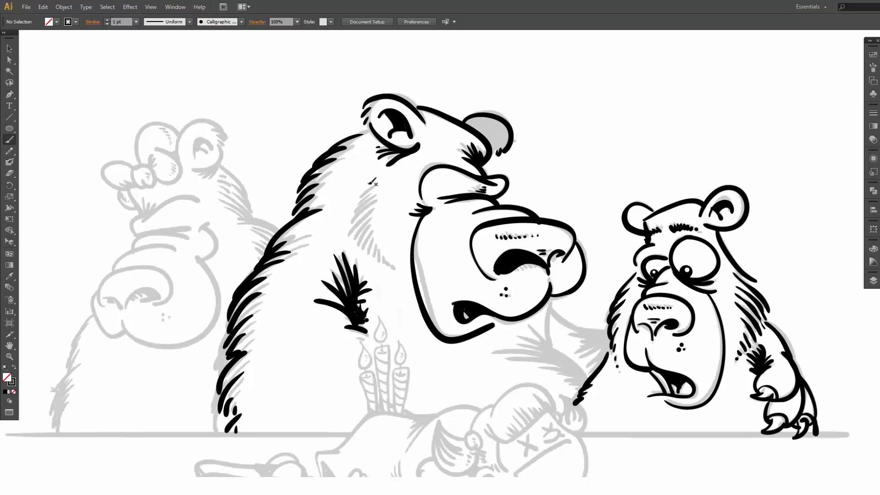
{"action": "left_click_drag", "start_coordinate": [360, 185], "coordinate": [379, 182]}
{"action": "mouse_move", "coordinate": [376, 192]}
{"action": "left_mouse_down"}
{"action": "mouse_move", "coordinate": [364, 207]}
{"action": "mouse_move", "coordinate": [381, 201]}
{"action": "mouse_move", "coordinate": [361, 230]}
{"action": "mouse_move", "coordinate": [381, 218]}
{"action": "mouse_move", "coordinate": [363, 247]}
{"action": "mouse_move", "coordinate": [375, 232]}
{"action": "mouse_move", "coordinate": [373, 257]}
{"action": "mouse_move", "coordinate": [380, 245]}
{"action": "mouse_move", "coordinate": [377, 262]}
{"action": "mouse_move", "coordinate": [383, 255]}
{"action": "mouse_move", "coordinate": [389, 276]}
{"action": "left_mouse_up"}
{"action": "left_click_drag", "start_coordinate": [394, 275], "coordinate": [393, 279]}
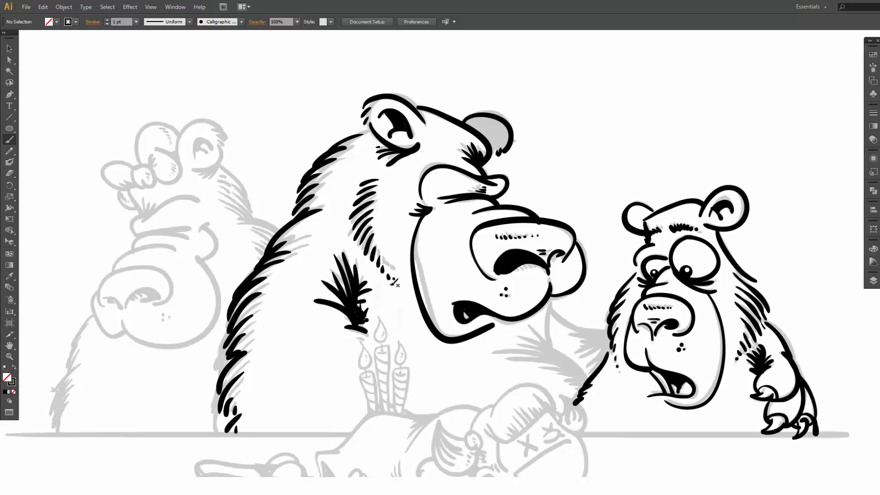
- Ink the middle bear's far arm reaching behind the rightmost bear, with its fur strokes and dark shading
{"action": "mouse_move", "coordinate": [511, 346]}
{"action": "left_mouse_down"}
{"action": "mouse_move", "coordinate": [555, 347]}
{"action": "mouse_move", "coordinate": [591, 383]}
{"action": "left_mouse_up"}
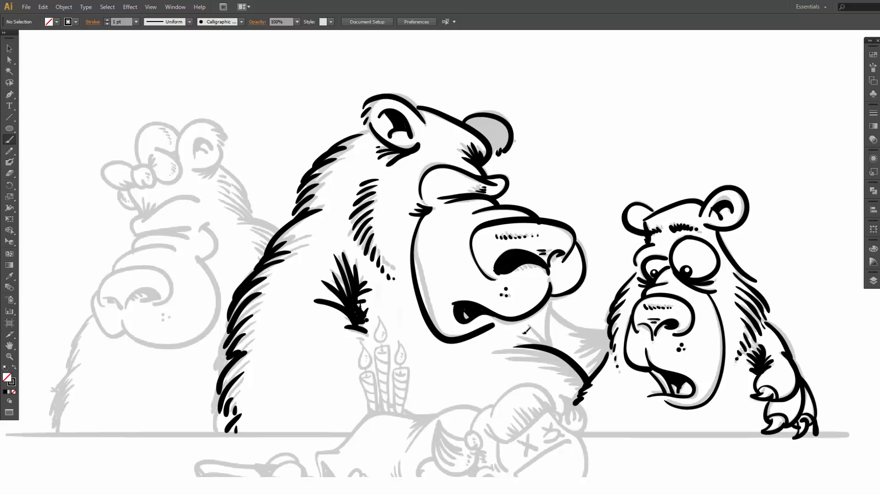
{"action": "left_click_drag", "start_coordinate": [523, 333], "coordinate": [551, 349]}
{"action": "left_click_drag", "start_coordinate": [549, 312], "coordinate": [542, 347]}
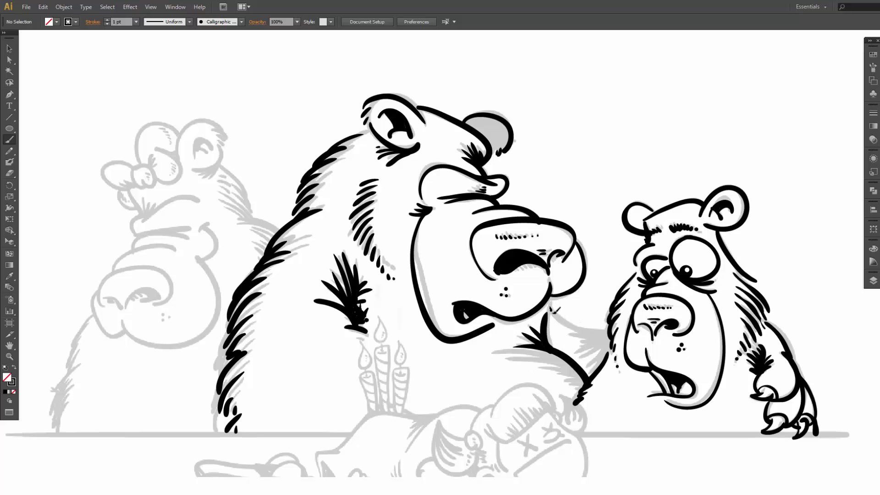
{"action": "mouse_move", "coordinate": [551, 309]}
{"action": "left_mouse_down"}
{"action": "mouse_move", "coordinate": [573, 330]}
{"action": "mouse_move", "coordinate": [611, 330]}
{"action": "left_mouse_up"}
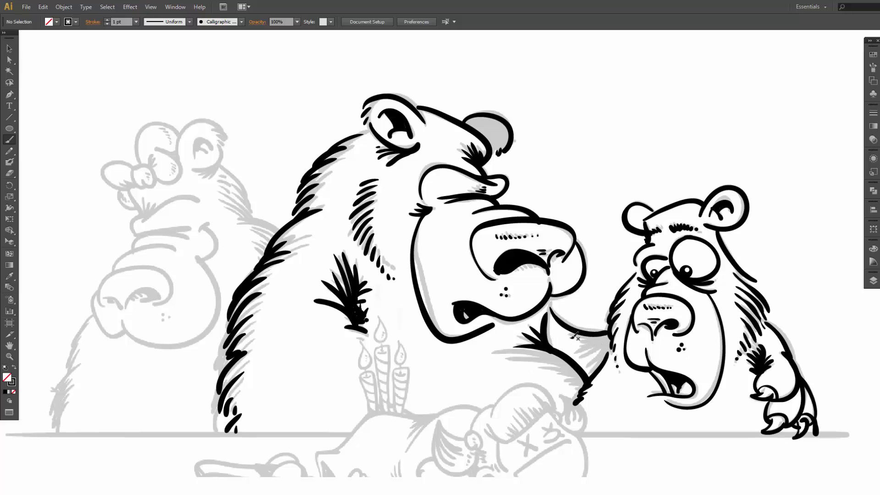
{"action": "mouse_move", "coordinate": [578, 338]}
{"action": "left_mouse_down"}
{"action": "mouse_move", "coordinate": [604, 334]}
{"action": "mouse_move", "coordinate": [581, 344]}
{"action": "mouse_move", "coordinate": [606, 336]}
{"action": "mouse_move", "coordinate": [580, 356]}
{"action": "mouse_move", "coordinate": [596, 360]}
{"action": "mouse_move", "coordinate": [584, 364]}
{"action": "mouse_move", "coordinate": [612, 343]}
{"action": "left_mouse_up"}
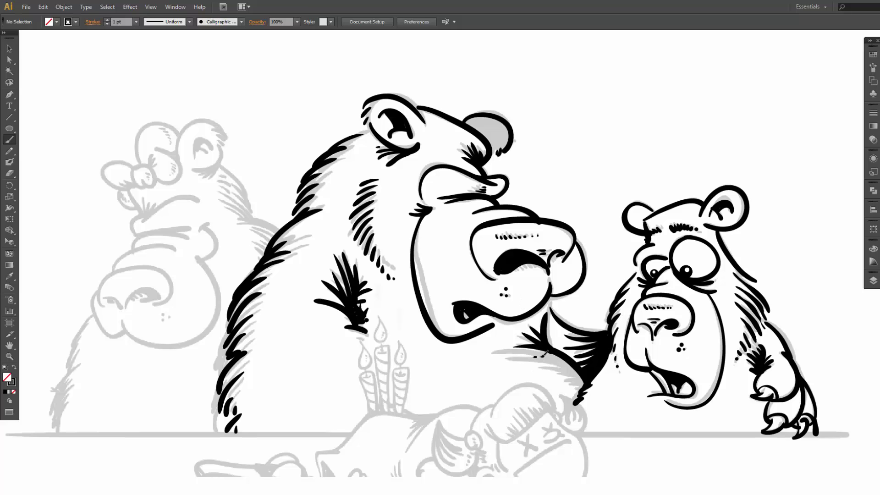
{"action": "mouse_move", "coordinate": [542, 356]}
{"action": "left_mouse_down"}
{"action": "mouse_move", "coordinate": [556, 358]}
{"action": "mouse_move", "coordinate": [560, 372]}
{"action": "left_mouse_up"}
{"action": "left_click", "coordinate": [560, 380]}
- Ink the leftmost bear's hair bow and both of its ears with the Paintbrush
{"action": "left_click_drag", "start_coordinate": [264, 247], "coordinate": [429, 249]}
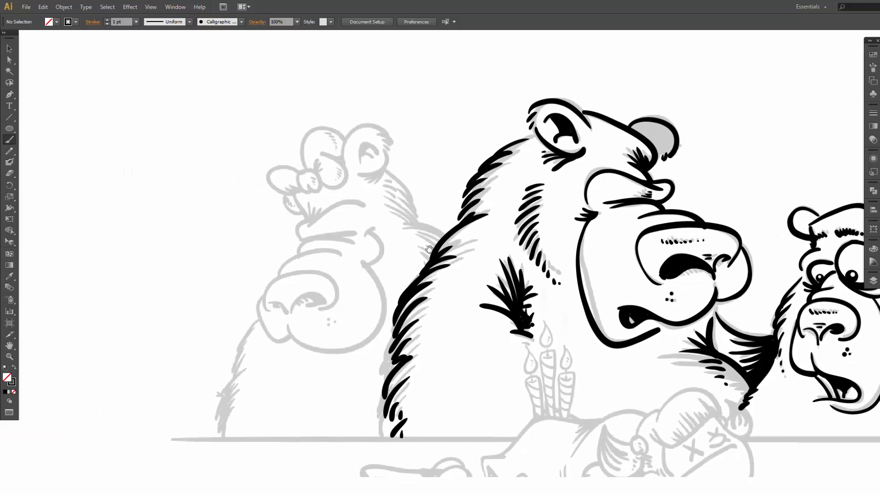
{"action": "mouse_move", "coordinate": [346, 140]}
{"action": "left_mouse_down"}
{"action": "mouse_move", "coordinate": [326, 126]}
{"action": "mouse_move", "coordinate": [301, 140]}
{"action": "mouse_move", "coordinate": [308, 172]}
{"action": "mouse_move", "coordinate": [270, 167]}
{"action": "mouse_move", "coordinate": [292, 194]}
{"action": "mouse_move", "coordinate": [306, 188]}
{"action": "mouse_move", "coordinate": [289, 185]}
{"action": "mouse_move", "coordinate": [303, 191]}
{"action": "mouse_move", "coordinate": [303, 211]}
{"action": "left_mouse_up"}
{"action": "mouse_move", "coordinate": [314, 170]}
{"action": "left_mouse_down"}
{"action": "mouse_move", "coordinate": [298, 183]}
{"action": "mouse_move", "coordinate": [318, 191]}
{"action": "mouse_move", "coordinate": [314, 172]}
{"action": "mouse_move", "coordinate": [331, 188]}
{"action": "mouse_move", "coordinate": [344, 187]}
{"action": "mouse_move", "coordinate": [352, 166]}
{"action": "mouse_move", "coordinate": [333, 150]}
{"action": "mouse_move", "coordinate": [317, 160]}
{"action": "mouse_move", "coordinate": [374, 121]}
{"action": "mouse_move", "coordinate": [395, 142]}
{"action": "left_mouse_up"}
{"action": "mouse_move", "coordinate": [384, 142]}
{"action": "left_mouse_down"}
{"action": "mouse_move", "coordinate": [386, 169]}
{"action": "mouse_move", "coordinate": [360, 173]}
{"action": "mouse_move", "coordinate": [384, 171]}
{"action": "mouse_move", "coordinate": [391, 161]}
{"action": "mouse_move", "coordinate": [360, 163]}
{"action": "mouse_move", "coordinate": [369, 141]}
{"action": "mouse_move", "coordinate": [372, 163]}
{"action": "left_mouse_up"}
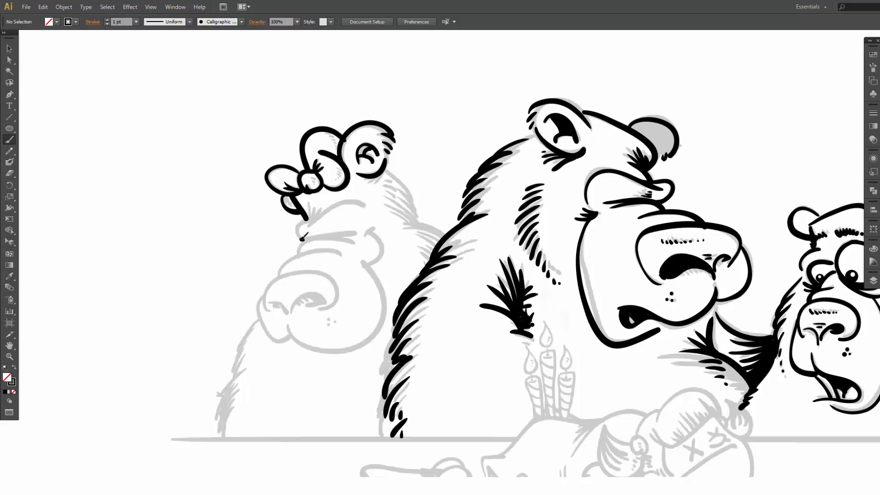
- Ink the leftmost bear's brow line with the forehead tuft, and the fur along its neck and shoulder
{"action": "mouse_move", "coordinate": [304, 240]}
{"action": "left_mouse_down"}
{"action": "mouse_move", "coordinate": [305, 220]}
{"action": "mouse_move", "coordinate": [315, 226]}
{"action": "left_mouse_up"}
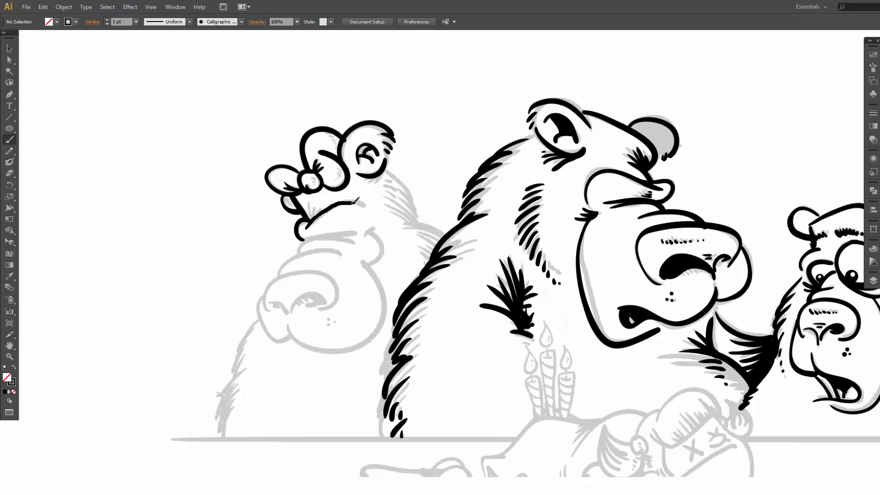
{"action": "mouse_move", "coordinate": [357, 200]}
{"action": "left_mouse_down"}
{"action": "mouse_move", "coordinate": [366, 211]}
{"action": "mouse_move", "coordinate": [306, 217]}
{"action": "left_mouse_up"}
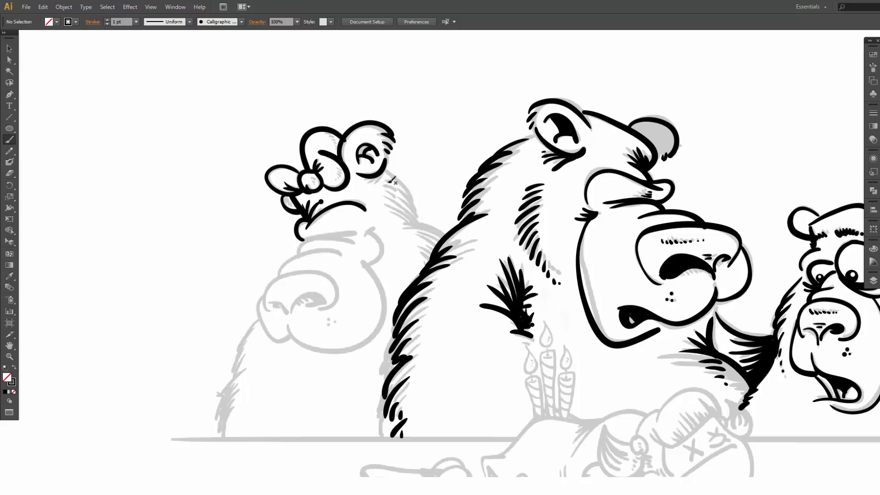
{"action": "mouse_move", "coordinate": [384, 166]}
{"action": "left_mouse_down"}
{"action": "mouse_move", "coordinate": [426, 202]}
{"action": "mouse_move", "coordinate": [412, 201]}
{"action": "mouse_move", "coordinate": [428, 207]}
{"action": "mouse_move", "coordinate": [415, 215]}
{"action": "mouse_move", "coordinate": [429, 208]}
{"action": "mouse_move", "coordinate": [416, 222]}
{"action": "mouse_move", "coordinate": [433, 218]}
{"action": "mouse_move", "coordinate": [402, 231]}
{"action": "mouse_move", "coordinate": [448, 237]}
{"action": "left_mouse_up"}
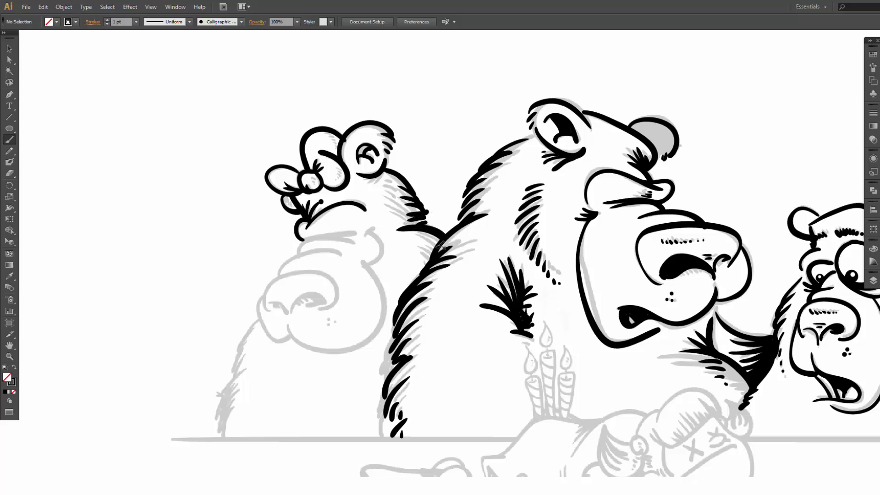
{"action": "mouse_move", "coordinate": [416, 248]}
{"action": "left_mouse_down"}
{"action": "mouse_move", "coordinate": [433, 257]}
{"action": "mouse_move", "coordinate": [427, 261]}
{"action": "left_mouse_up"}
{"action": "left_click_drag", "start_coordinate": [422, 262], "coordinate": [424, 264]}
- Ink the crease lines across the leftmost bear's snout, redrawing the one just above the nose
{"action": "left_click_drag", "start_coordinate": [303, 237], "coordinate": [351, 243]}
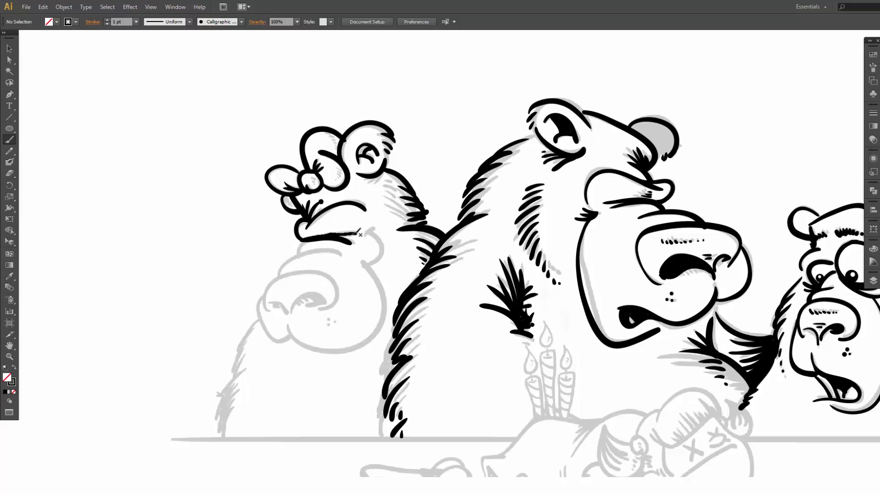
{"action": "mouse_move", "coordinate": [356, 234]}
{"action": "left_mouse_down"}
{"action": "mouse_move", "coordinate": [311, 238]}
{"action": "mouse_move", "coordinate": [280, 274]}
{"action": "mouse_move", "coordinate": [300, 256]}
{"action": "mouse_move", "coordinate": [342, 265]}
{"action": "left_mouse_up"}
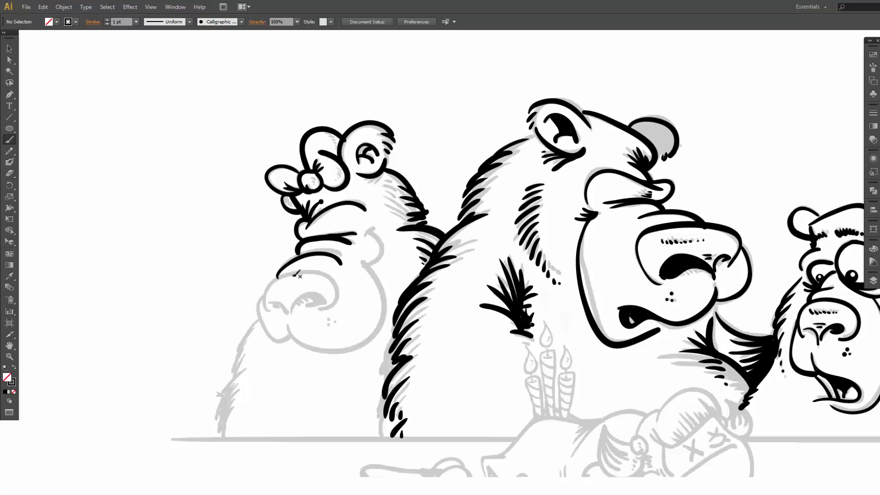
{"action": "key", "text": "ctrl+z"}
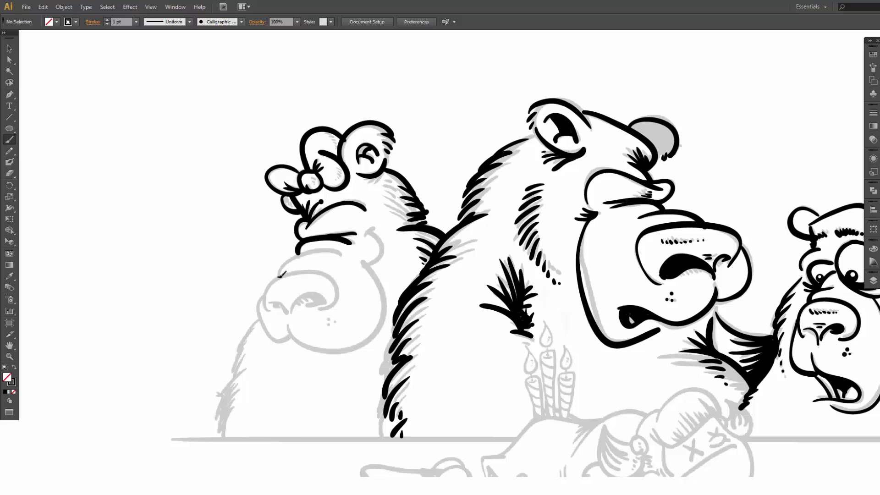
{"action": "mouse_move", "coordinate": [284, 272]}
{"action": "left_mouse_down"}
{"action": "mouse_move", "coordinate": [320, 247]}
{"action": "mouse_move", "coordinate": [350, 255]}
{"action": "left_mouse_up"}
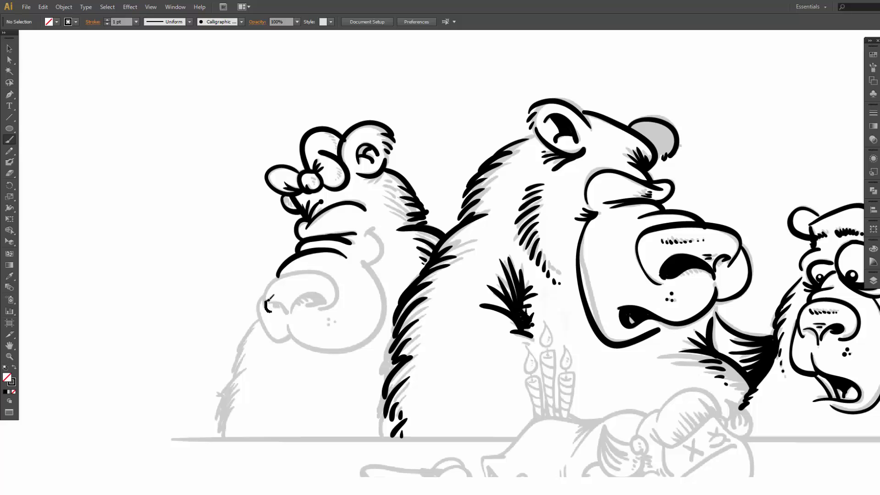
- Ink the leftmost bear's nose outline and nostril curves, undoing the faulty strokes
{"action": "left_click_drag", "start_coordinate": [272, 286], "coordinate": [276, 280]}
{"action": "key", "text": "ctrl+z"}
{"action": "mouse_move", "coordinate": [270, 311]}
{"action": "left_mouse_down"}
{"action": "mouse_move", "coordinate": [280, 275]}
{"action": "mouse_move", "coordinate": [323, 266]}
{"action": "mouse_move", "coordinate": [344, 294]}
{"action": "mouse_move", "coordinate": [327, 314]}
{"action": "mouse_move", "coordinate": [271, 302]}
{"action": "mouse_move", "coordinate": [287, 316]}
{"action": "left_mouse_up"}
{"action": "key", "text": "ctrl+z"}
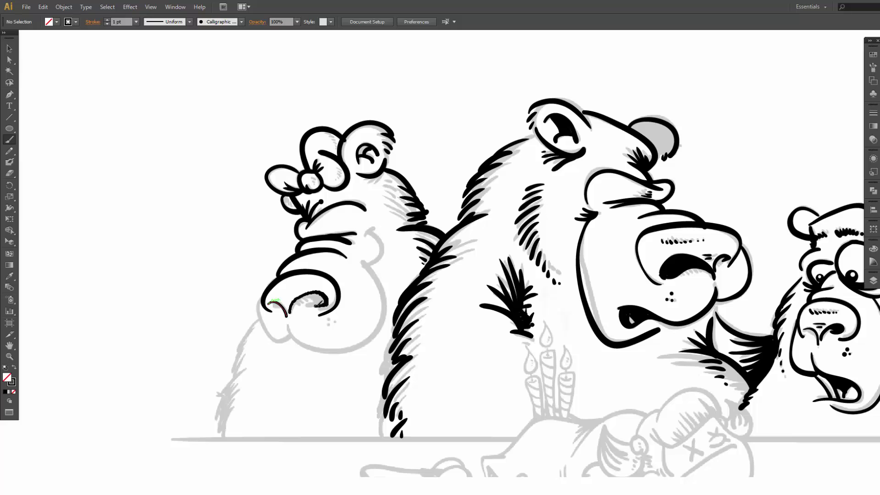
{"action": "mouse_move", "coordinate": [315, 306]}
{"action": "left_mouse_down"}
{"action": "mouse_move", "coordinate": [304, 307]}
{"action": "mouse_move", "coordinate": [320, 298]}
{"action": "left_mouse_up"}
- Ink the leftmost bear's muzzle and cheek outline and the fur strokes down the front of its body
{"action": "mouse_move", "coordinate": [261, 303]}
{"action": "left_mouse_down"}
{"action": "mouse_move", "coordinate": [276, 339]}
{"action": "mouse_move", "coordinate": [293, 335]}
{"action": "mouse_move", "coordinate": [291, 322]}
{"action": "mouse_move", "coordinate": [327, 347]}
{"action": "mouse_move", "coordinate": [372, 336]}
{"action": "mouse_move", "coordinate": [388, 315]}
{"action": "mouse_move", "coordinate": [387, 298]}
{"action": "mouse_move", "coordinate": [365, 264]}
{"action": "mouse_move", "coordinate": [381, 258]}
{"action": "mouse_move", "coordinate": [377, 225]}
{"action": "left_mouse_up"}
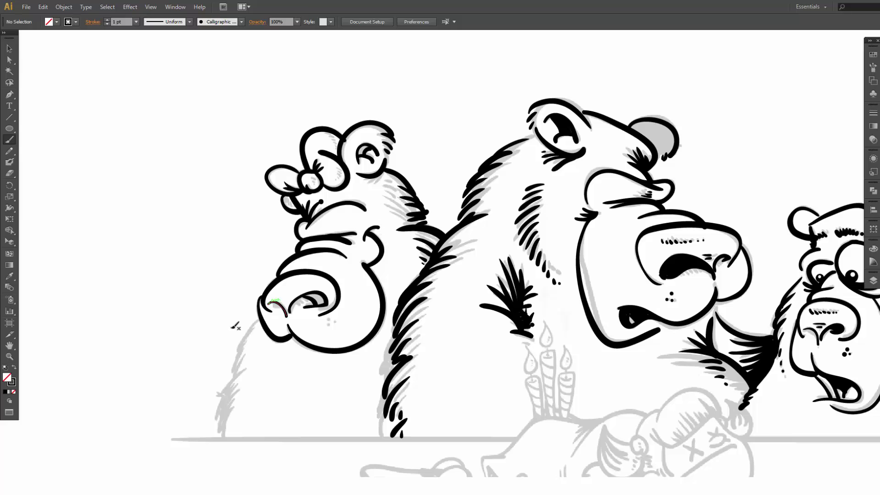
{"action": "mouse_move", "coordinate": [260, 319]}
{"action": "left_mouse_down"}
{"action": "mouse_move", "coordinate": [234, 343]}
{"action": "mouse_move", "coordinate": [248, 346]}
{"action": "mouse_move", "coordinate": [232, 372]}
{"action": "mouse_move", "coordinate": [249, 369]}
{"action": "mouse_move", "coordinate": [211, 411]}
{"action": "mouse_move", "coordinate": [220, 410]}
{"action": "mouse_move", "coordinate": [210, 420]}
{"action": "mouse_move", "coordinate": [214, 434]}
{"action": "left_mouse_up"}
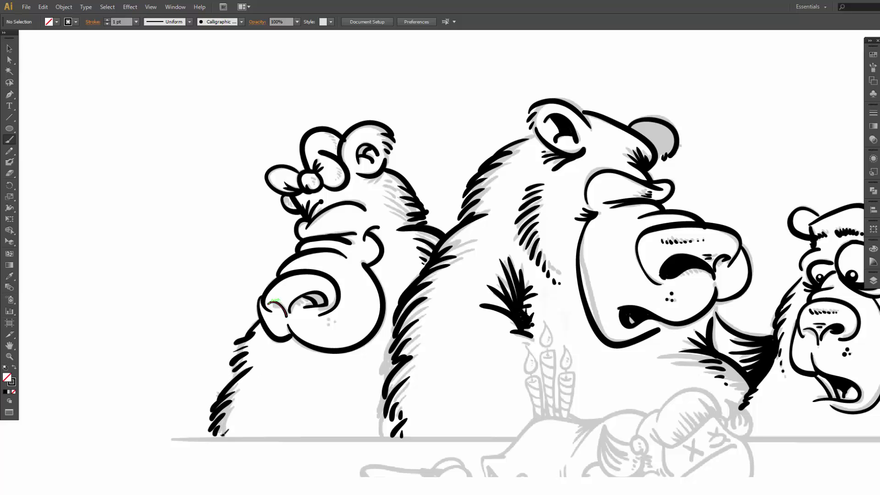
{"action": "left_click", "coordinate": [220, 434]}
- Fill the leftmost bear's nostril and inner ear black with the Blob Brush, and add its muzzle dots and bow creases with the Paintbrush
{"action": "key", "text": "shift+b"}
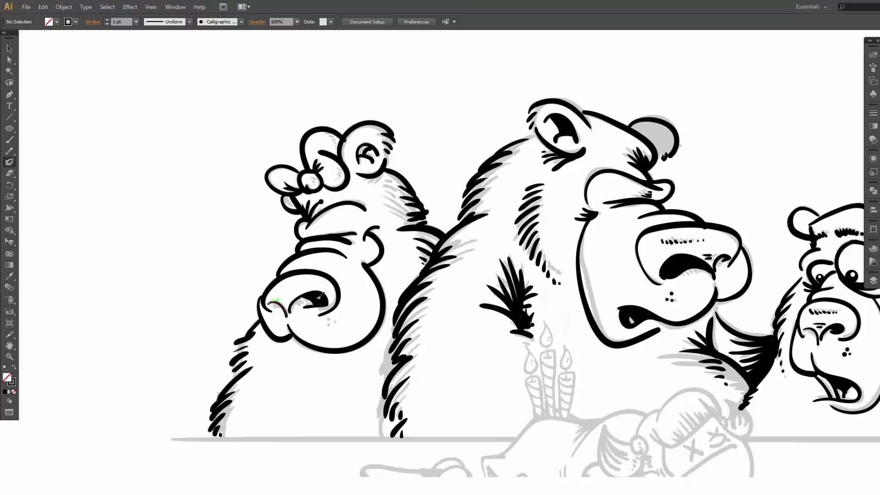
{"action": "key", "text": "b"}
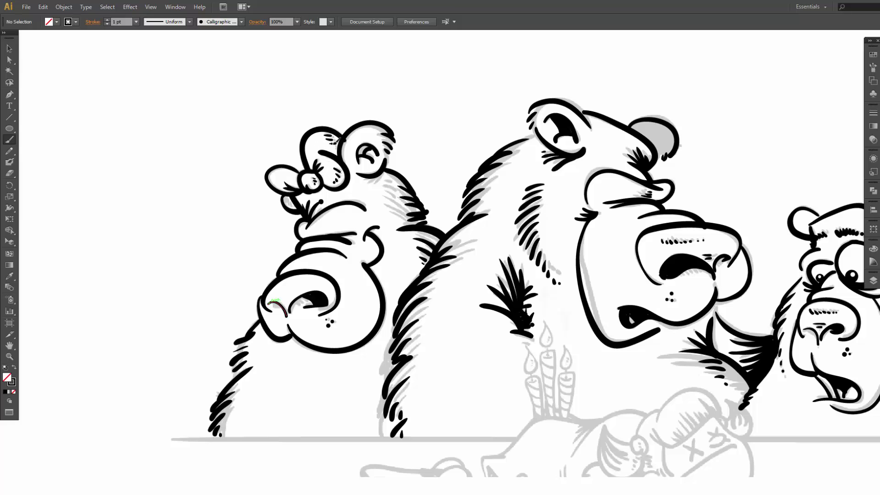
{"action": "key", "text": "shift+b"}
- Ink the long straight table edge beneath all three bears with the Paintbrush
{"action": "left_click_drag", "start_coordinate": [471, 320], "coordinate": [353, 235]}
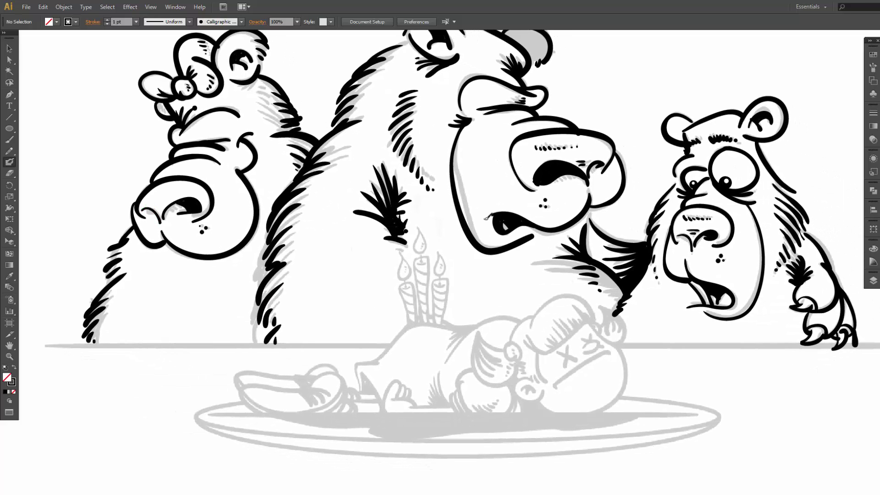
{"action": "key", "text": "ctrl+minus"}
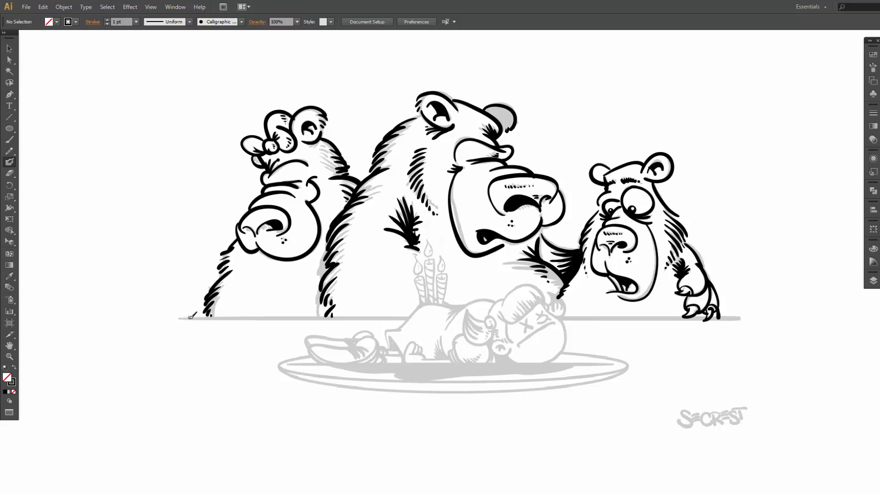
{"action": "key", "text": "b"}
{"action": "mouse_move", "coordinate": [179, 319]}
{"action": "left_mouse_down"}
{"action": "mouse_move", "coordinate": [455, 307]}
{"action": "mouse_move", "coordinate": [696, 318]}
{"action": "left_mouse_up"}
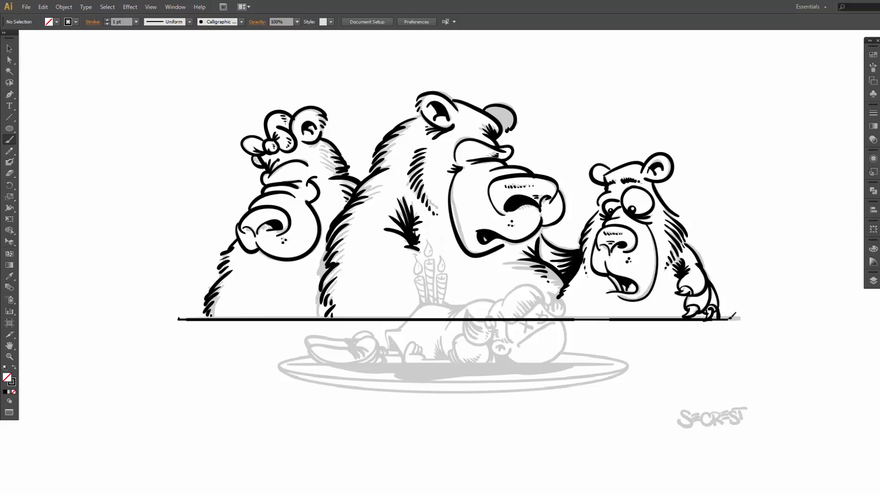
{"action": "left_click_drag", "start_coordinate": [739, 320], "coordinate": [739, 319]}
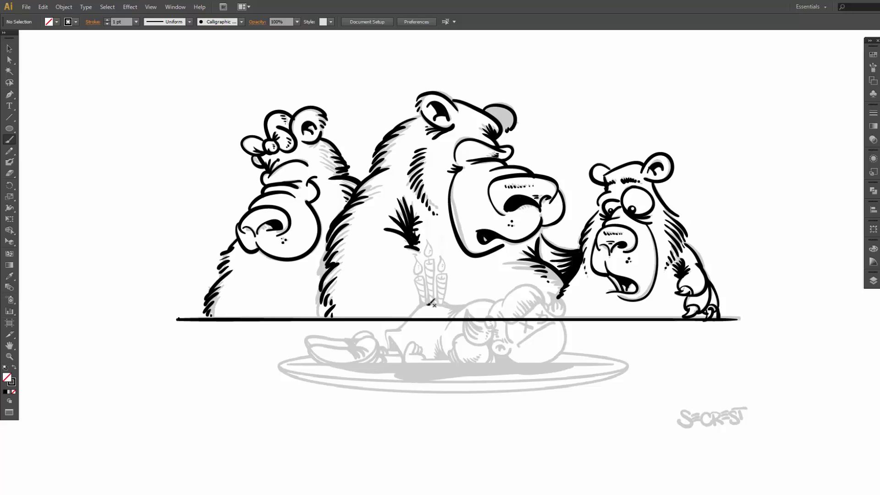
- Cut the table edge line with the Scissors tool at two points where it crosses the back and head of the figure lying on the plate
{"action": "key", "text": "v"}
{"action": "left_click", "coordinate": [418, 320]}
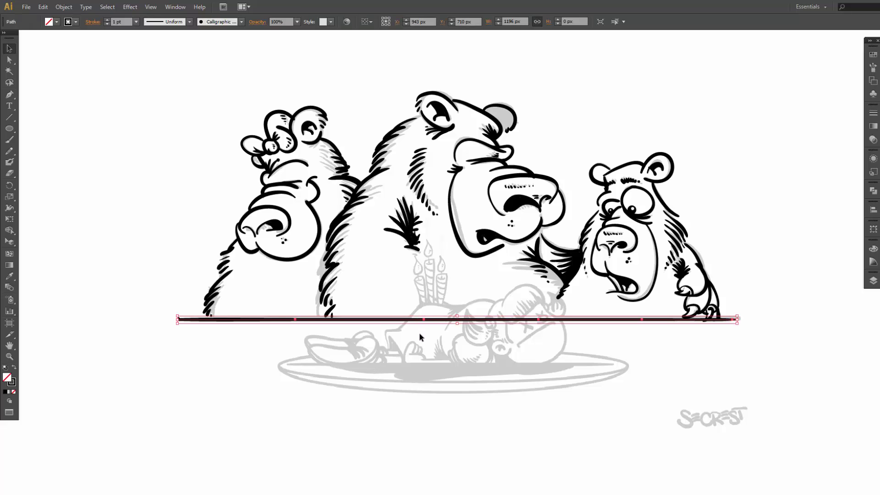
{"action": "key", "text": "c"}
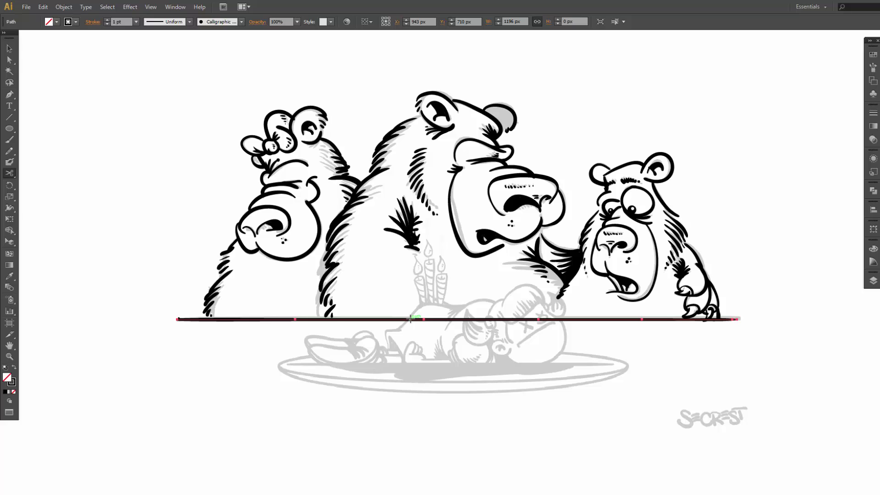
{"action": "left_click", "coordinate": [411, 319]}
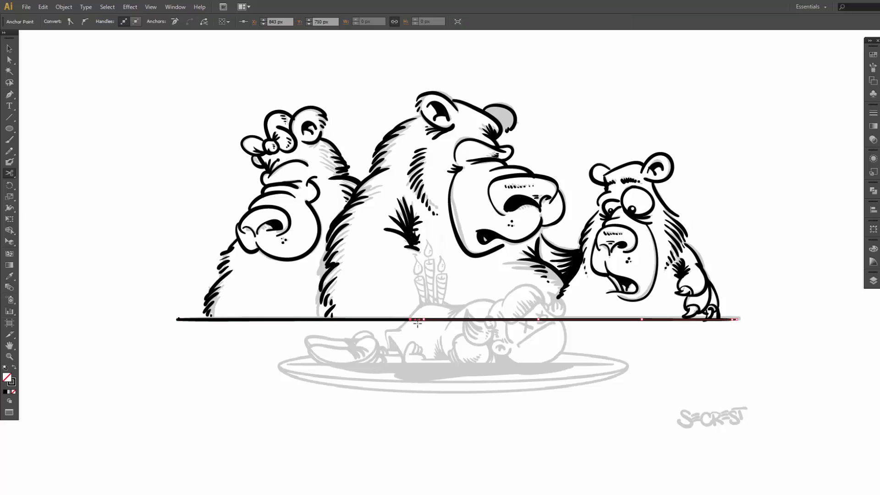
{"action": "left_click", "coordinate": [557, 320]}
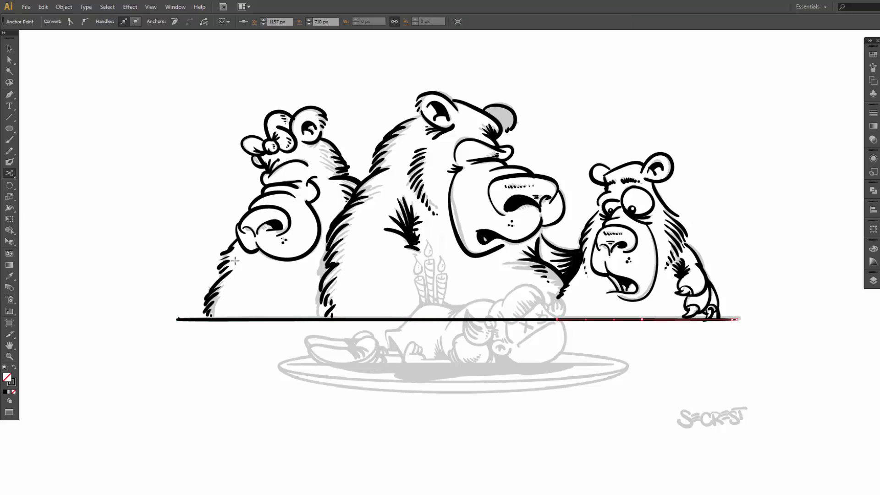
- Cut the table line with the Scissors tool where it meets the figure's back and delete the segment crossing the body
{"action": "left_click", "coordinate": [10, 173]}
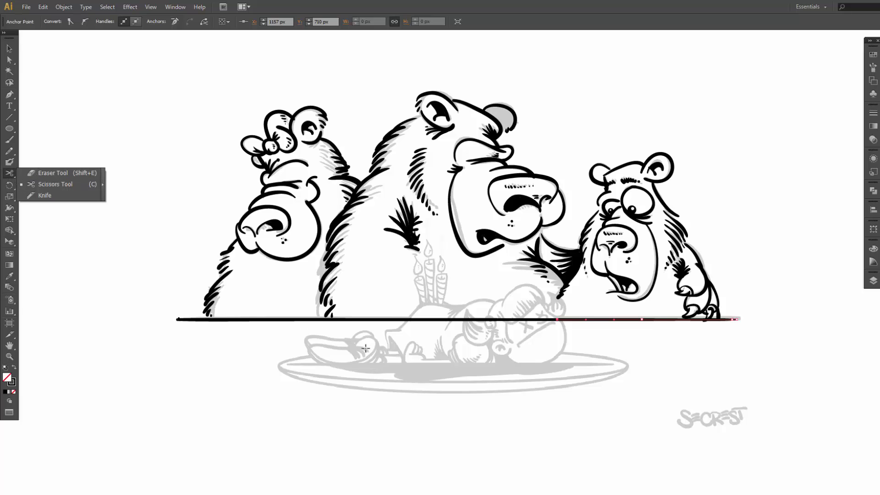
{"action": "left_click", "coordinate": [424, 347]}
{"action": "left_click", "coordinate": [411, 320]}
{"action": "key", "text": "v"}
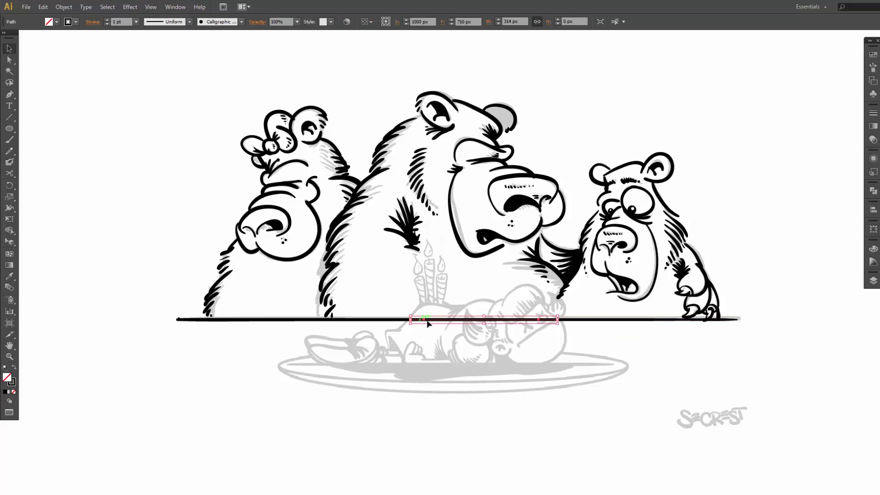
{"action": "key", "text": "Delete"}
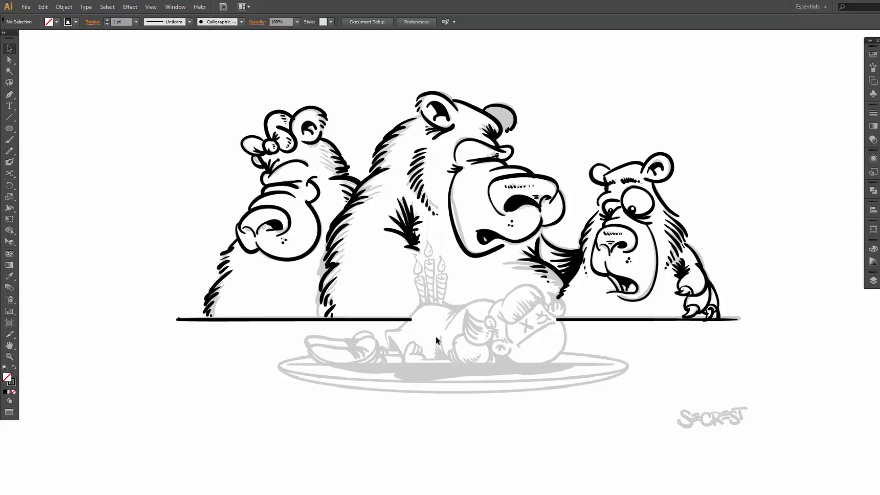
- Ink the lying figure's bangs with their strand strokes, the hair outline and hair tie, and the ear with the Paintbrush
{"action": "key", "text": "z"}
{"action": "left_click_drag", "start_coordinate": [271, 225], "coordinate": [613, 406]}
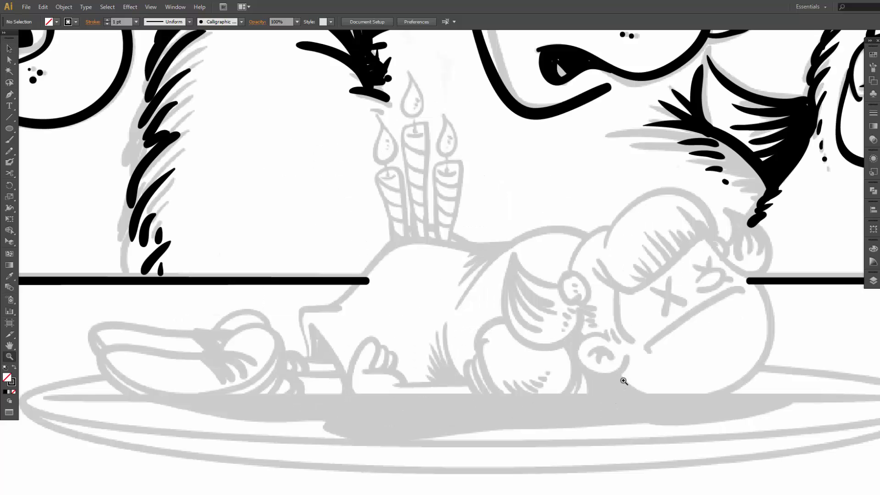
{"action": "left_click", "coordinate": [595, 268], "text": "alt"}
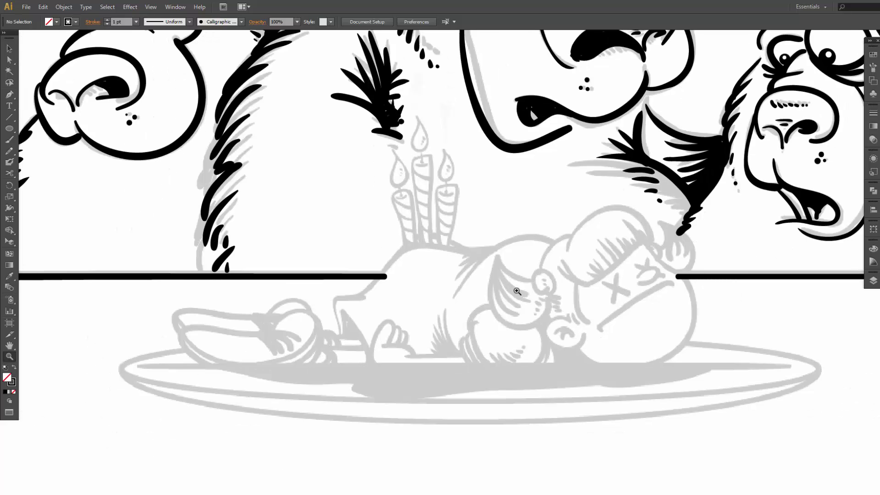
{"action": "left_click_drag", "start_coordinate": [517, 291], "coordinate": [476, 291]}
{"action": "key", "text": "b"}
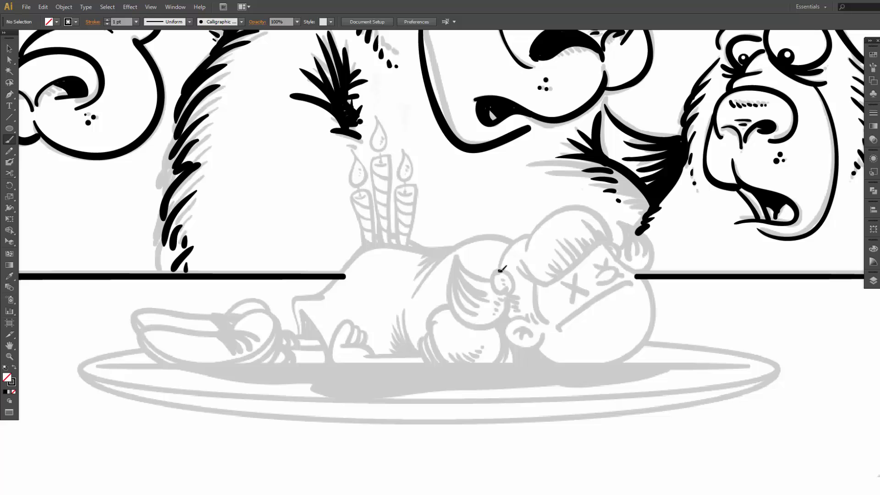
{"action": "mouse_move", "coordinate": [502, 270]}
{"action": "left_mouse_down"}
{"action": "mouse_move", "coordinate": [515, 291]}
{"action": "mouse_move", "coordinate": [500, 257]}
{"action": "mouse_move", "coordinate": [536, 230]}
{"action": "mouse_move", "coordinate": [532, 245]}
{"action": "mouse_move", "coordinate": [547, 215]}
{"action": "mouse_move", "coordinate": [566, 206]}
{"action": "mouse_move", "coordinate": [597, 208]}
{"action": "mouse_move", "coordinate": [611, 219]}
{"action": "mouse_move", "coordinate": [610, 245]}
{"action": "left_mouse_up"}
{"action": "mouse_move", "coordinate": [518, 267]}
{"action": "left_mouse_down"}
{"action": "mouse_move", "coordinate": [552, 281]}
{"action": "mouse_move", "coordinate": [601, 241]}
{"action": "mouse_move", "coordinate": [612, 243]}
{"action": "left_mouse_up"}
{"action": "mouse_move", "coordinate": [578, 213]}
{"action": "left_mouse_down"}
{"action": "mouse_move", "coordinate": [603, 238]}
{"action": "mouse_move", "coordinate": [590, 229]}
{"action": "mouse_move", "coordinate": [593, 244]}
{"action": "mouse_move", "coordinate": [570, 226]}
{"action": "mouse_move", "coordinate": [589, 248]}
{"action": "mouse_move", "coordinate": [576, 250]}
{"action": "mouse_move", "coordinate": [566, 234]}
{"action": "mouse_move", "coordinate": [579, 255]}
{"action": "mouse_move", "coordinate": [562, 241]}
{"action": "mouse_move", "coordinate": [574, 264]}
{"action": "mouse_move", "coordinate": [564, 259]}
{"action": "mouse_move", "coordinate": [568, 269]}
{"action": "mouse_move", "coordinate": [555, 271]}
{"action": "mouse_move", "coordinate": [537, 260]}
{"action": "mouse_move", "coordinate": [561, 275]}
{"action": "left_mouse_up"}
{"action": "mouse_move", "coordinate": [505, 315]}
{"action": "left_mouse_down"}
{"action": "mouse_move", "coordinate": [523, 325]}
{"action": "mouse_move", "coordinate": [527, 310]}
{"action": "mouse_move", "coordinate": [530, 319]}
{"action": "mouse_move", "coordinate": [508, 325]}
{"action": "mouse_move", "coordinate": [520, 344]}
{"action": "mouse_move", "coordinate": [547, 333]}
{"action": "mouse_move", "coordinate": [523, 334]}
{"action": "left_mouse_up"}
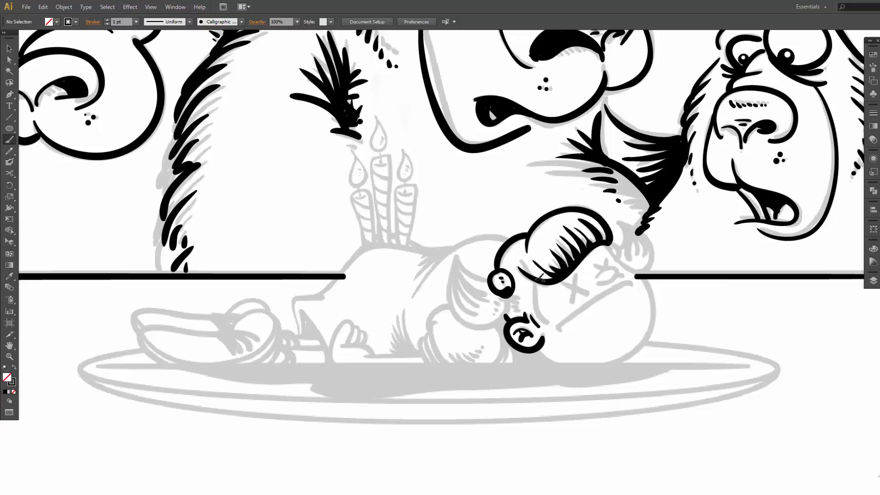
- Ink the lying figure's face features: the hairline beside the ear, both X-shaped eyes, the nose and the long frowning mouth
{"action": "left_click_drag", "start_coordinate": [535, 277], "coordinate": [550, 326]}
{"action": "mouse_move", "coordinate": [565, 283]}
{"action": "left_mouse_down"}
{"action": "mouse_move", "coordinate": [583, 295]}
{"action": "mouse_move", "coordinate": [572, 285]}
{"action": "mouse_move", "coordinate": [571, 306]}
{"action": "left_mouse_up"}
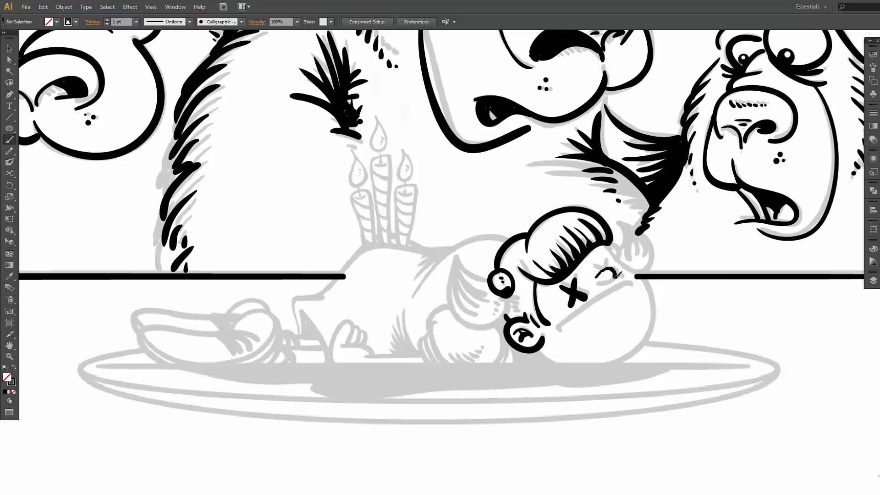
{"action": "left_click_drag", "start_coordinate": [608, 280], "coordinate": [594, 265]}
{"action": "left_click_drag", "start_coordinate": [609, 260], "coordinate": [602, 267]}
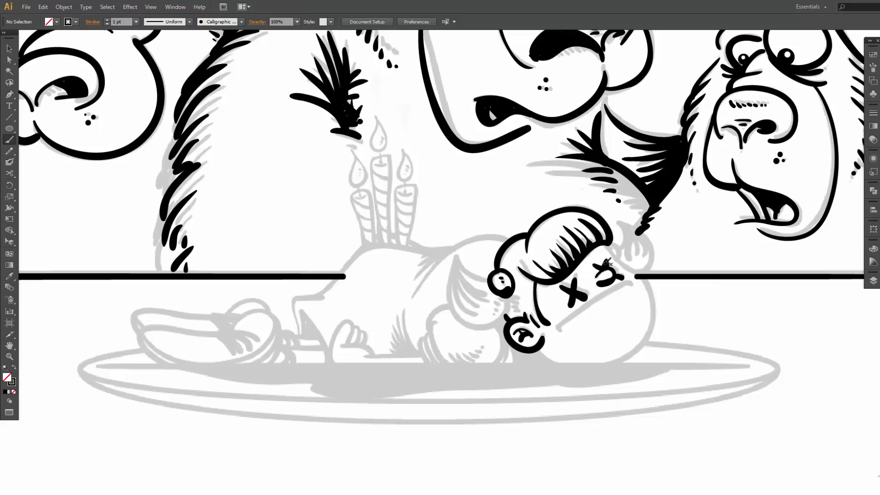
{"action": "mouse_move", "coordinate": [558, 327]}
{"action": "left_mouse_down"}
{"action": "mouse_move", "coordinate": [605, 293]}
{"action": "mouse_move", "coordinate": [635, 287]}
{"action": "left_mouse_up"}
- Nudge the lying figure's mouth line about 4 px right and 2 px down
{"action": "key", "text": "v"}
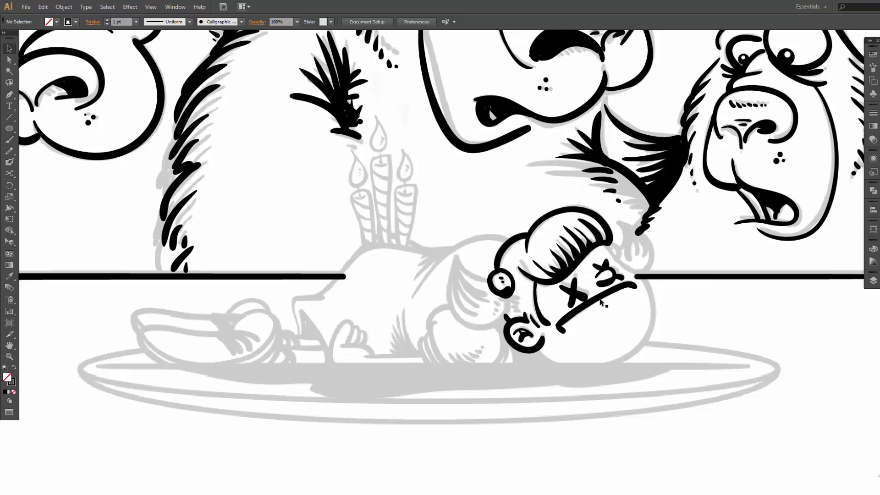
{"action": "left_click", "coordinate": [598, 299]}
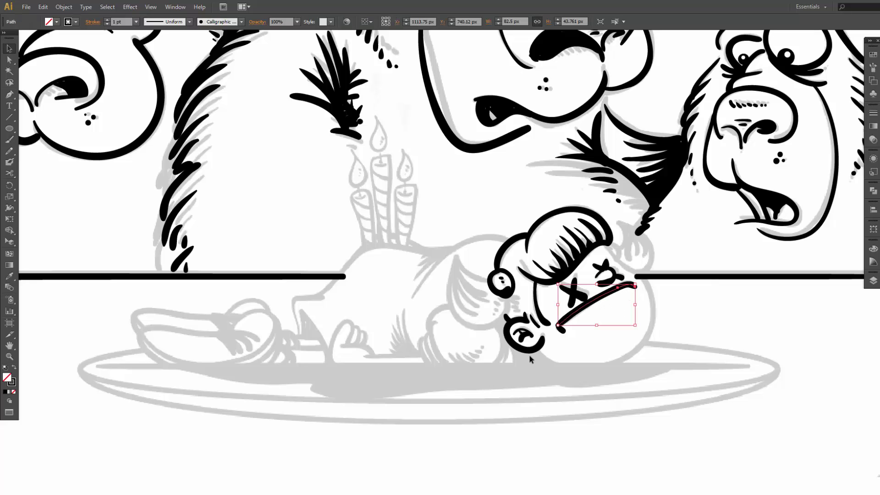
{"action": "key", "text": "Down"}
{"action": "key", "text": "Down"}
{"action": "key", "text": "Right"}
{"action": "key", "text": "Right"}
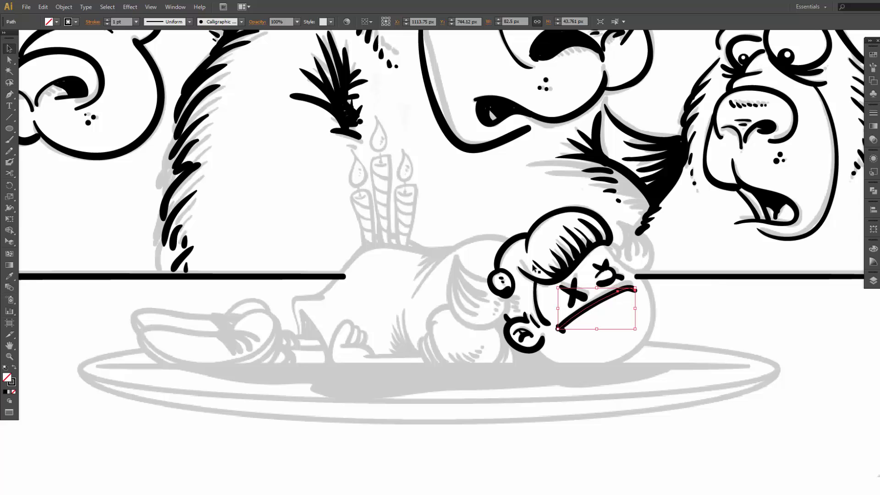
{"action": "key", "text": "Down"}
{"action": "key", "text": "Down"}
{"action": "key", "text": "Right"}
{"action": "key", "text": "Right"}
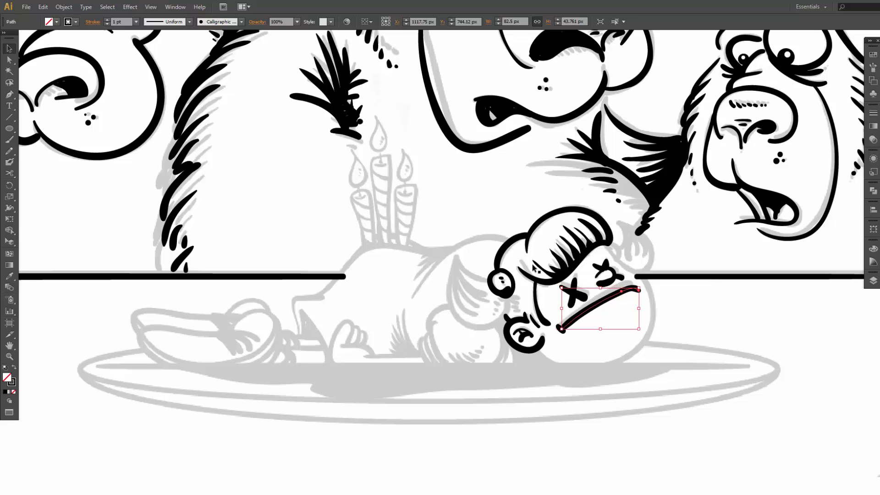
{"action": "key", "text": "Up"}
{"action": "key", "text": "Up"}
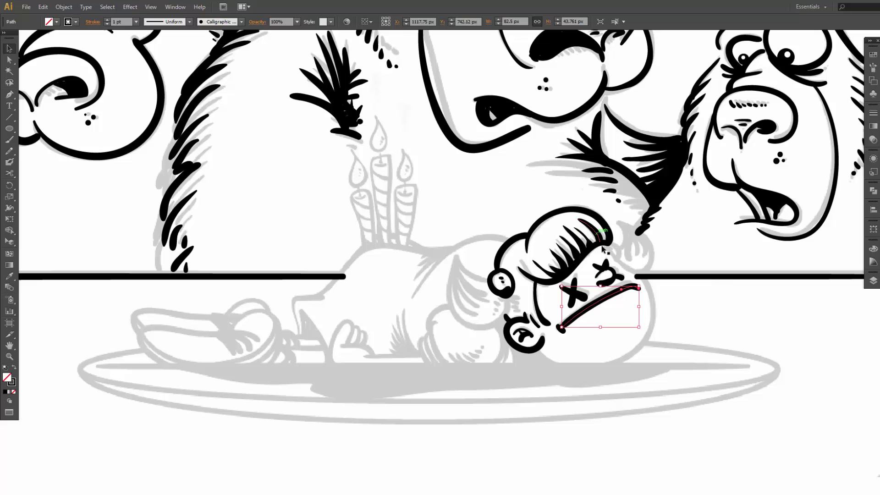
- Nudge the small crease at the lower end of the mouth down and right to match the moved mouth line
{"action": "left_click", "coordinate": [589, 337]}
{"action": "left_click", "coordinate": [562, 329]}
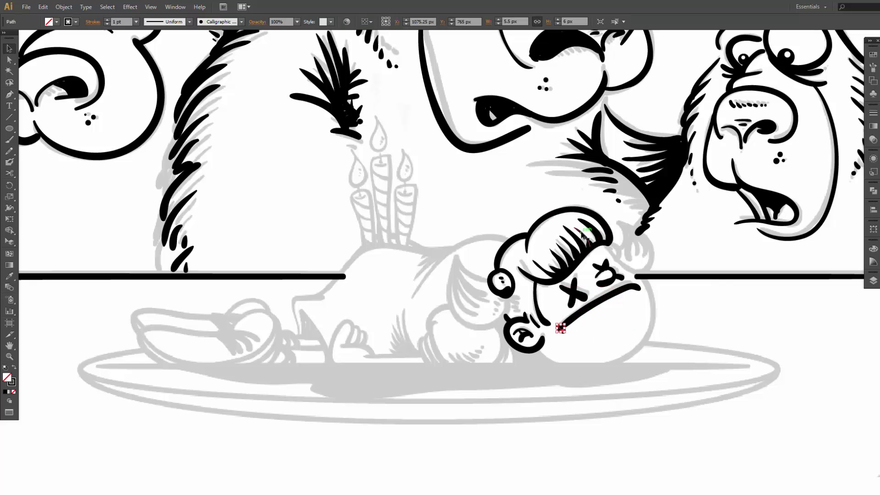
{"action": "key", "text": "Down"}
{"action": "key", "text": "Down"}
{"action": "key", "text": "Right"}
{"action": "key", "text": "Right"}
{"action": "left_click", "coordinate": [601, 342]}
- Ink the face outline from ear to bangs, then move its cheek anchor to X 1165.5, Y 715.5 px and smooth the chin curve
{"action": "key", "text": "b"}
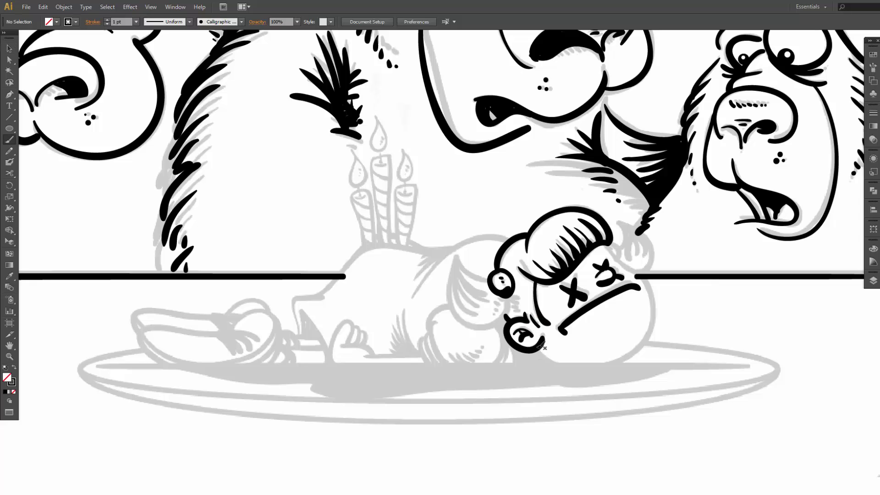
{"action": "mouse_move", "coordinate": [538, 343]}
{"action": "left_mouse_down"}
{"action": "mouse_move", "coordinate": [554, 361]}
{"action": "mouse_move", "coordinate": [594, 366]}
{"action": "mouse_move", "coordinate": [645, 335]}
{"action": "mouse_move", "coordinate": [648, 291]}
{"action": "mouse_move", "coordinate": [607, 250]}
{"action": "left_mouse_up"}
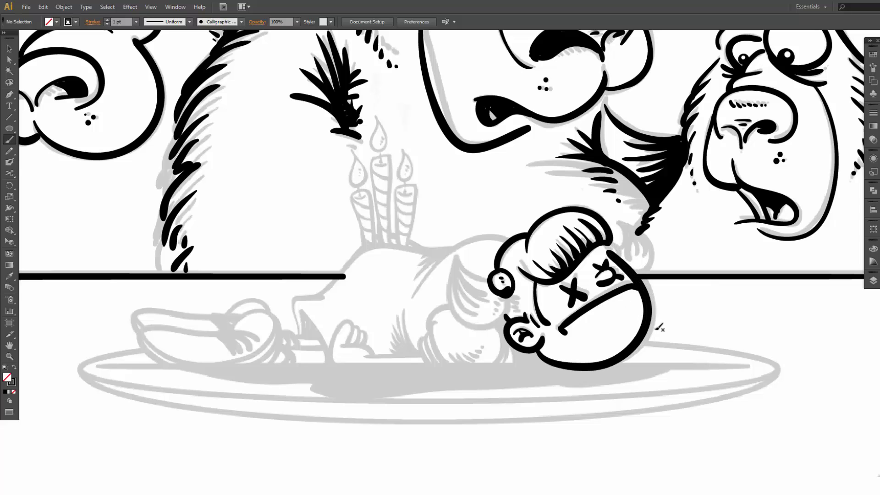
{"action": "key", "text": "a"}
{"action": "left_click", "coordinate": [641, 288]}
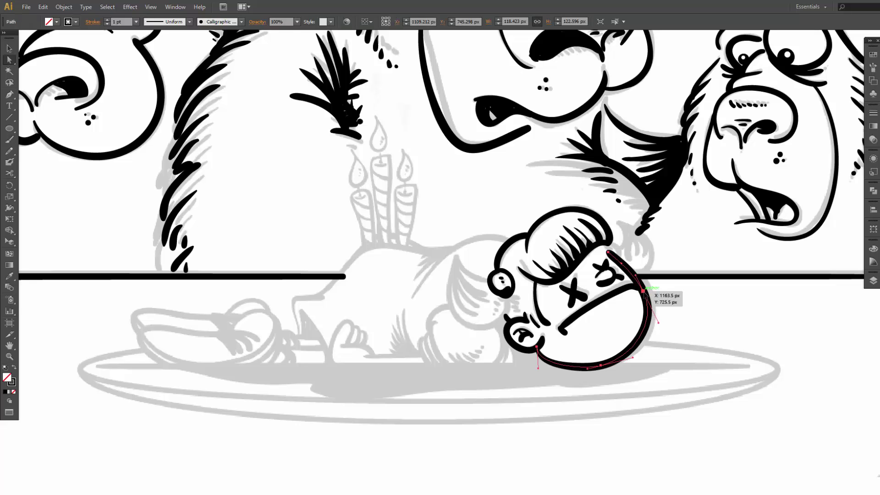
{"action": "key", "text": "Up"}
{"action": "key", "text": "Up"}
{"action": "key", "text": "Up"}
{"action": "key", "text": "Up"}
{"action": "key", "text": "Up"}
{"action": "key", "text": "Up"}
{"action": "key", "text": "Up"}
{"action": "key", "text": "Up"}
{"action": "key", "text": "Right"}
{"action": "key", "text": "Right"}
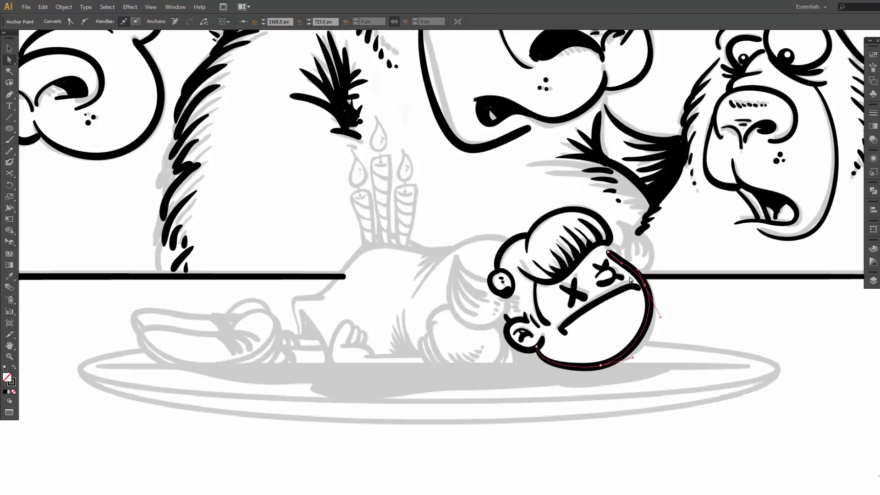
{"action": "key", "text": "Up"}
{"action": "key", "text": "Up"}
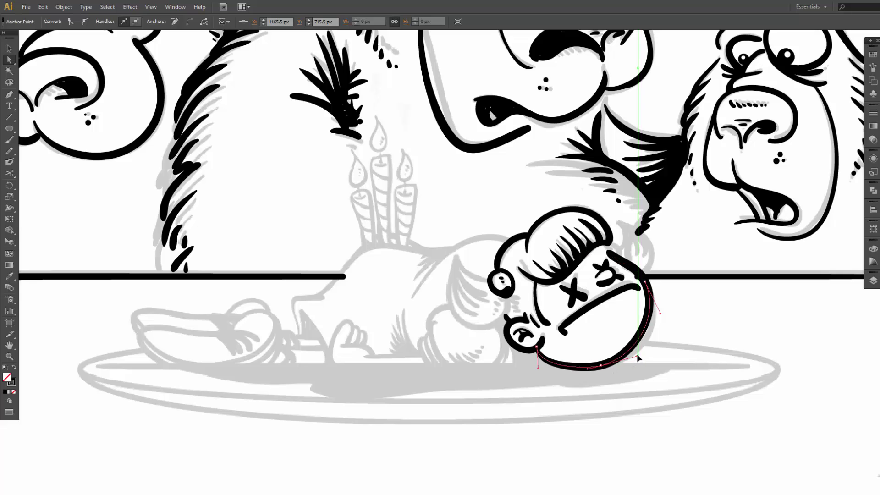
{"action": "left_click_drag", "start_coordinate": [601, 364], "coordinate": [639, 351]}
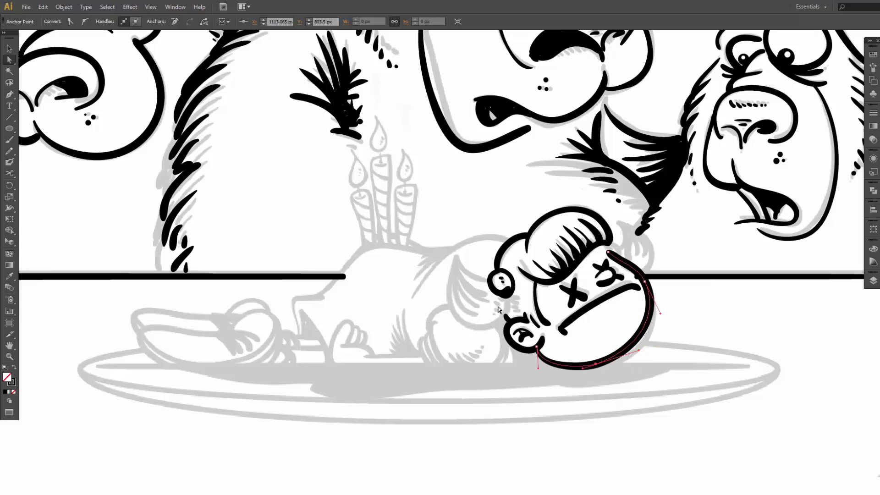
- Ink the lying figure's ponytail outline with its inner strand strokes, and add small hair marks between the hair tie and ear
{"action": "key", "text": "b"}
{"action": "mouse_move", "coordinate": [484, 281]}
{"action": "left_mouse_down"}
{"action": "mouse_move", "coordinate": [456, 255]}
{"action": "mouse_move", "coordinate": [452, 299]}
{"action": "mouse_move", "coordinate": [465, 313]}
{"action": "mouse_move", "coordinate": [490, 326]}
{"action": "mouse_move", "coordinate": [506, 293]}
{"action": "left_mouse_up"}
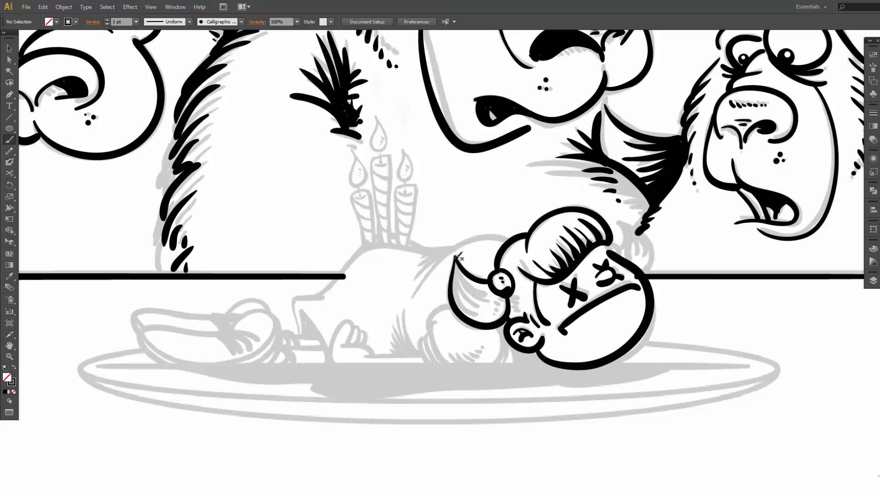
{"action": "mouse_move", "coordinate": [453, 258]}
{"action": "left_mouse_down"}
{"action": "mouse_move", "coordinate": [467, 284]}
{"action": "mouse_move", "coordinate": [494, 296]}
{"action": "left_mouse_up"}
{"action": "mouse_move", "coordinate": [456, 267]}
{"action": "left_mouse_down"}
{"action": "mouse_move", "coordinate": [481, 301]}
{"action": "mouse_move", "coordinate": [459, 267]}
{"action": "mouse_move", "coordinate": [472, 305]}
{"action": "mouse_move", "coordinate": [491, 315]}
{"action": "left_mouse_up"}
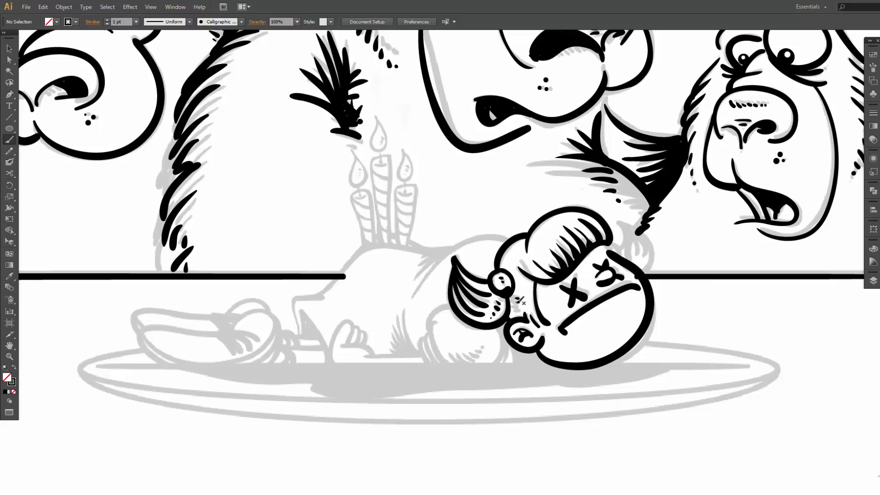
{"action": "left_click_drag", "start_coordinate": [514, 310], "coordinate": [518, 311]}
{"action": "left_click_drag", "start_coordinate": [517, 255], "coordinate": [522, 262]}
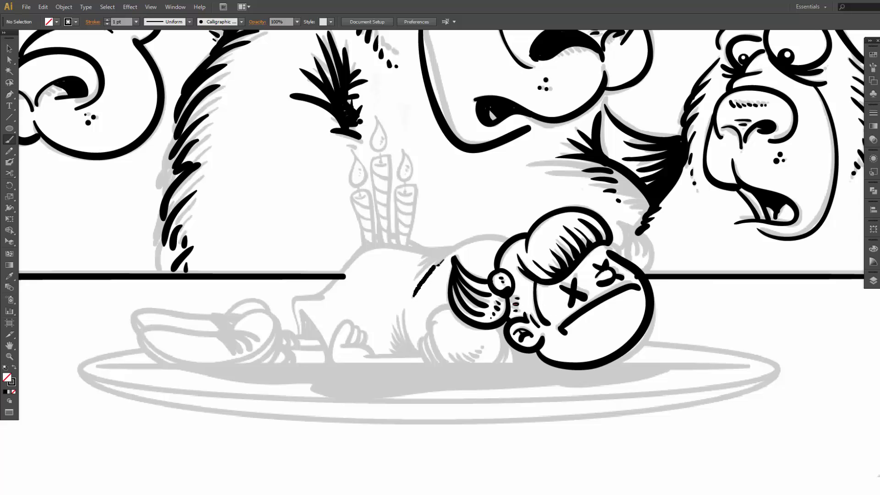
- Ink the figure's shoulder, the fold strokes behind it, and the back outline running down to the dress hem
{"action": "mouse_move", "coordinate": [453, 251]}
{"action": "left_mouse_down"}
{"action": "mouse_move", "coordinate": [492, 233]}
{"action": "mouse_move", "coordinate": [515, 234]}
{"action": "left_mouse_up"}
{"action": "mouse_move", "coordinate": [415, 277]}
{"action": "left_mouse_down"}
{"action": "mouse_move", "coordinate": [458, 246]}
{"action": "mouse_move", "coordinate": [429, 253]}
{"action": "mouse_move", "coordinate": [461, 246]}
{"action": "left_mouse_up"}
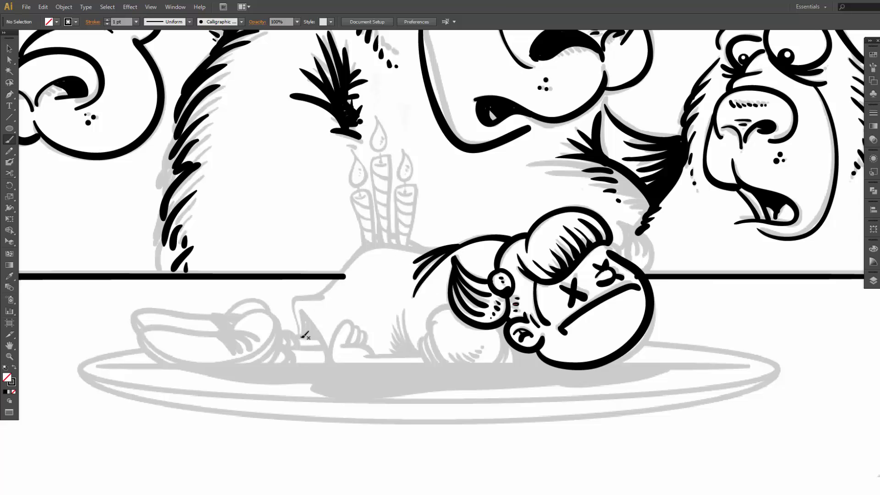
{"action": "mouse_move", "coordinate": [296, 322]}
{"action": "left_mouse_down"}
{"action": "mouse_move", "coordinate": [292, 302]}
{"action": "mouse_move", "coordinate": [339, 295]}
{"action": "mouse_move", "coordinate": [343, 277]}
{"action": "mouse_move", "coordinate": [370, 252]}
{"action": "mouse_move", "coordinate": [431, 251]}
{"action": "left_mouse_up"}
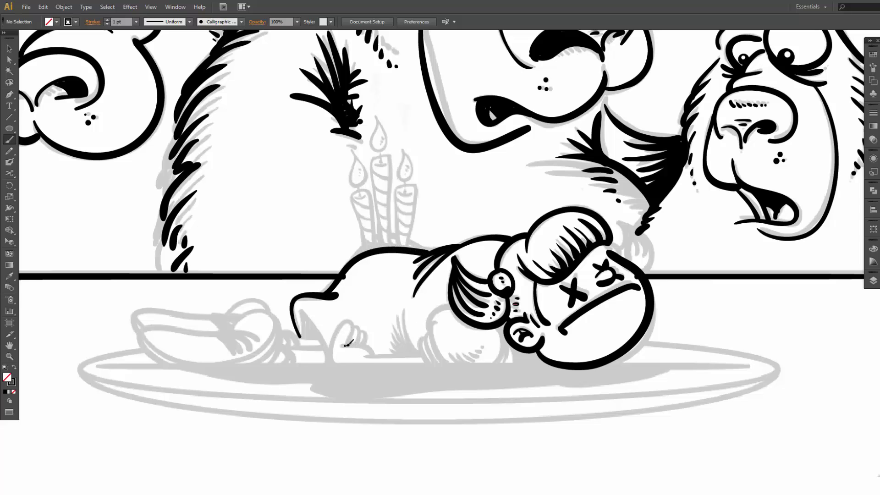
- Ink the figure's hand with its fingers and the straight forearm lines resting on the plate
{"action": "mouse_move", "coordinate": [350, 321]}
{"action": "left_mouse_down"}
{"action": "mouse_move", "coordinate": [332, 347]}
{"action": "mouse_move", "coordinate": [339, 359]}
{"action": "mouse_move", "coordinate": [430, 362]}
{"action": "left_mouse_up"}
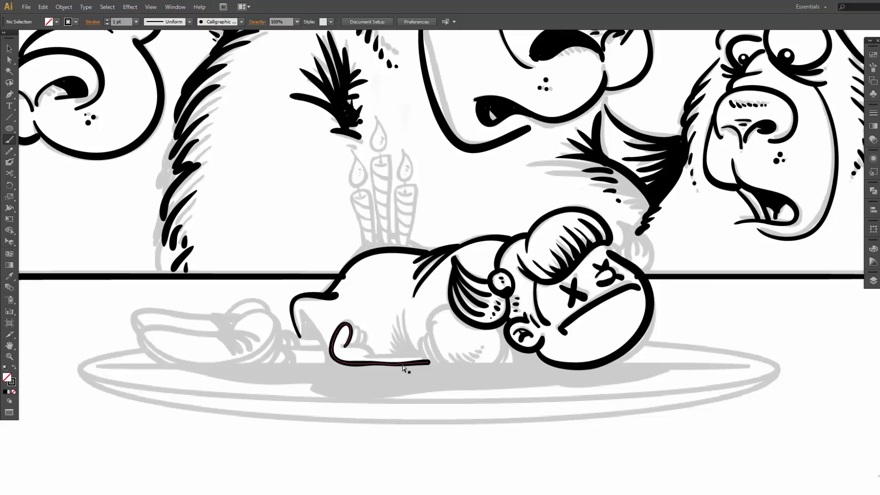
{"action": "key", "text": "ctrl+z"}
{"action": "mouse_move", "coordinate": [337, 346]}
{"action": "left_mouse_down"}
{"action": "mouse_move", "coordinate": [372, 353]}
{"action": "mouse_move", "coordinate": [338, 362]}
{"action": "mouse_move", "coordinate": [430, 363]}
{"action": "left_mouse_up"}
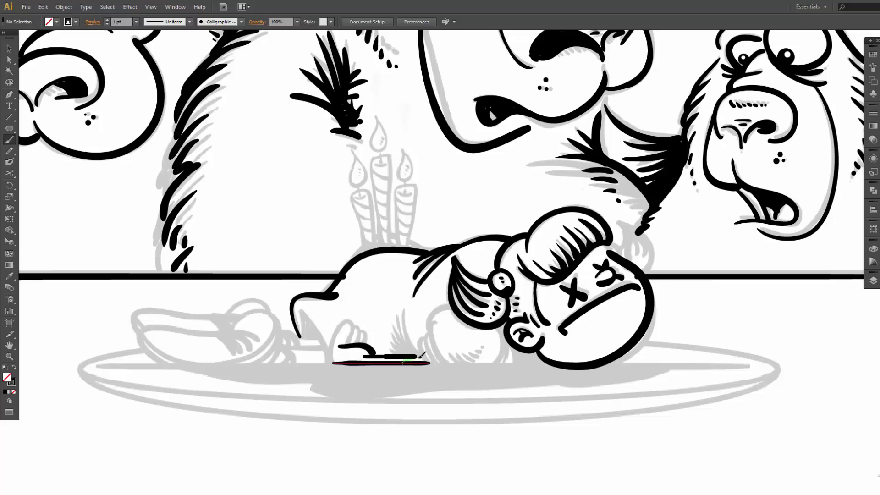
{"action": "left_click_drag", "start_coordinate": [429, 355], "coordinate": [426, 356]}
{"action": "mouse_move", "coordinate": [354, 337]}
{"action": "left_mouse_down"}
{"action": "mouse_move", "coordinate": [349, 322]}
{"action": "mouse_move", "coordinate": [332, 348]}
{"action": "left_mouse_up"}
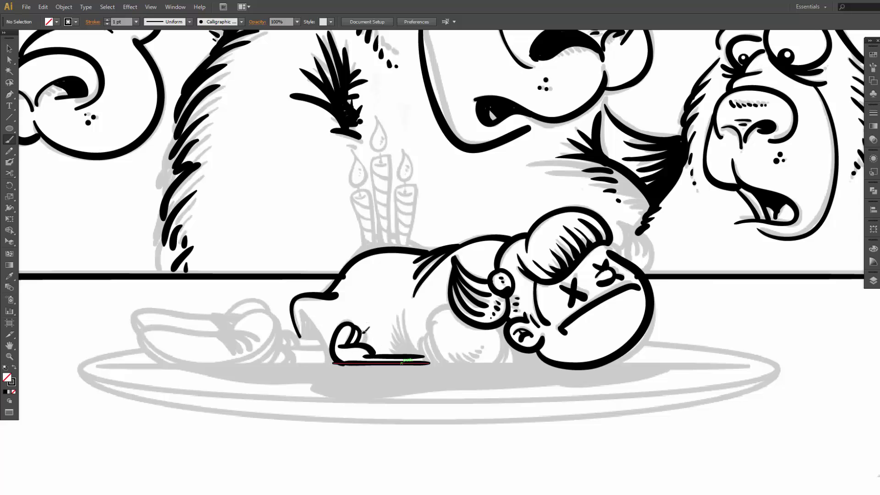
{"action": "mouse_move", "coordinate": [371, 335]}
{"action": "left_mouse_down"}
{"action": "mouse_move", "coordinate": [368, 347]}
{"action": "mouse_move", "coordinate": [439, 367]}
{"action": "left_mouse_up"}
- Ink the ruffled cuff and rounded puffy sleeve beside the head, with short shading strokes along the sleeve's underside
{"action": "left_click_drag", "start_coordinate": [429, 334], "coordinate": [448, 369]}
{"action": "mouse_move", "coordinate": [436, 323]}
{"action": "left_mouse_down"}
{"action": "mouse_move", "coordinate": [436, 346]}
{"action": "mouse_move", "coordinate": [466, 372]}
{"action": "left_mouse_up"}
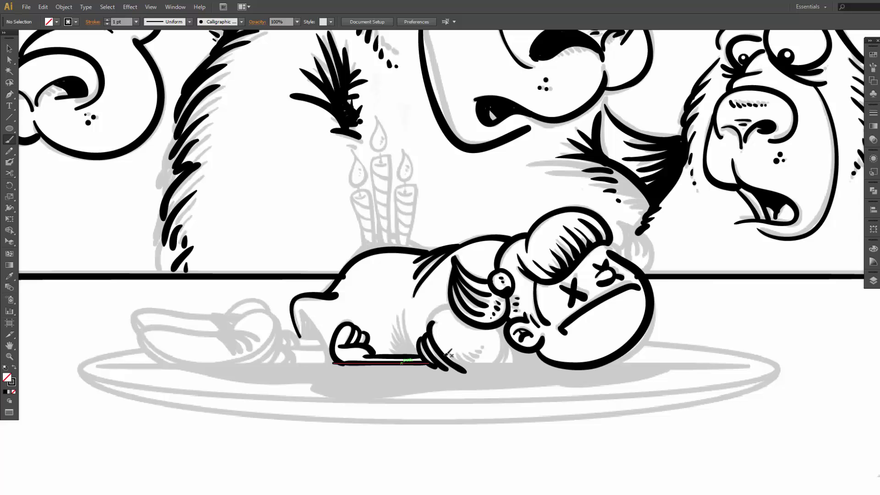
{"action": "mouse_move", "coordinate": [432, 319]}
{"action": "left_mouse_down"}
{"action": "mouse_move", "coordinate": [443, 304]}
{"action": "mouse_move", "coordinate": [458, 311]}
{"action": "left_mouse_up"}
{"action": "mouse_move", "coordinate": [482, 370]}
{"action": "left_mouse_down"}
{"action": "mouse_move", "coordinate": [498, 362]}
{"action": "mouse_move", "coordinate": [499, 333]}
{"action": "left_mouse_up"}
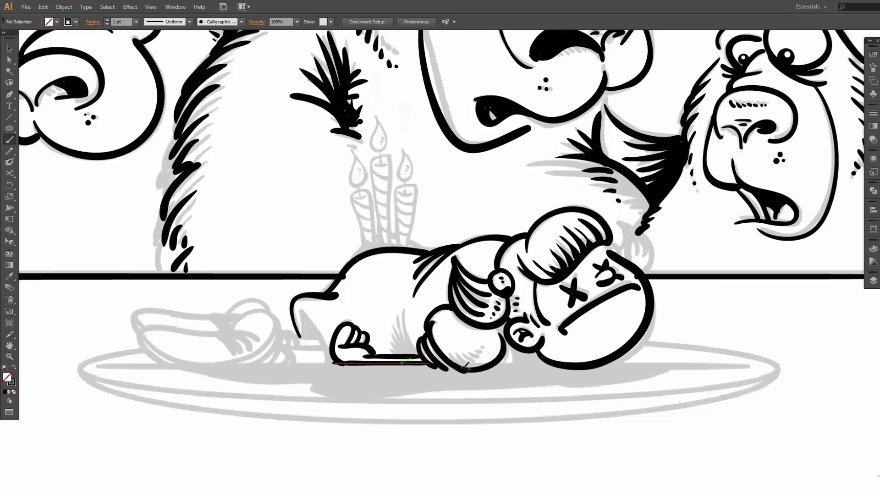
{"action": "left_click_drag", "start_coordinate": [486, 367], "coordinate": [514, 352]}
{"action": "left_click_drag", "start_coordinate": [458, 360], "coordinate": [483, 357]}
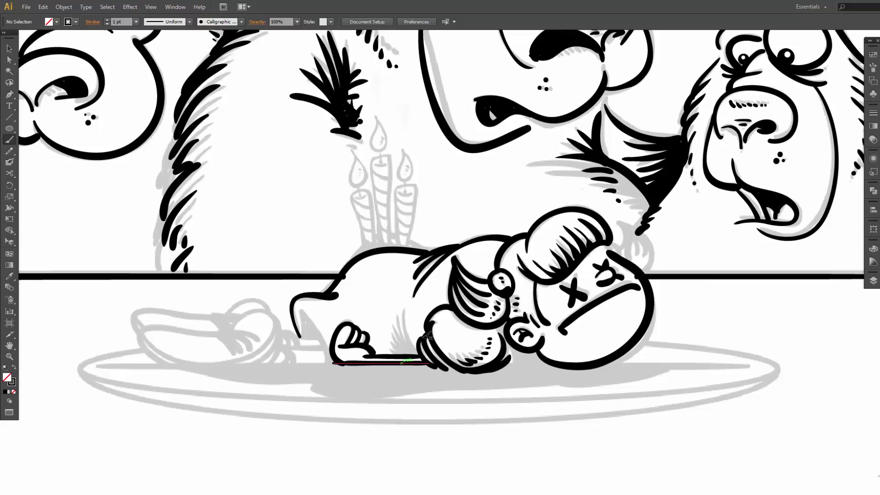
- Ink the fan of dress creases above the forearm, and the inner hem with the leg lines extending from it
{"action": "left_click_drag", "start_coordinate": [403, 310], "coordinate": [418, 354]}
{"action": "mouse_move", "coordinate": [394, 316]}
{"action": "left_mouse_down"}
{"action": "mouse_move", "coordinate": [419, 353]}
{"action": "mouse_move", "coordinate": [391, 334]}
{"action": "mouse_move", "coordinate": [404, 349]}
{"action": "left_mouse_up"}
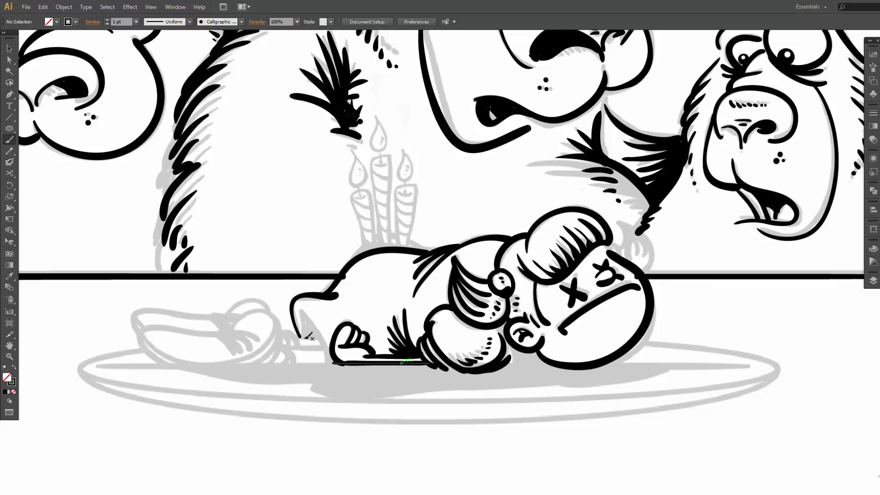
{"action": "mouse_move", "coordinate": [302, 339]}
{"action": "left_mouse_down"}
{"action": "mouse_move", "coordinate": [303, 308]}
{"action": "mouse_move", "coordinate": [331, 363]}
{"action": "left_mouse_up"}
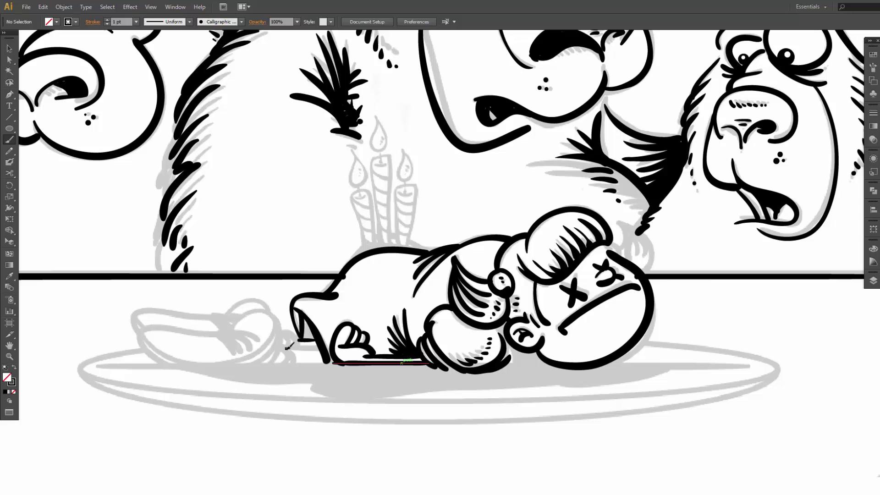
{"action": "mouse_move", "coordinate": [286, 348]}
{"action": "left_mouse_down"}
{"action": "mouse_move", "coordinate": [323, 348]}
{"action": "mouse_move", "coordinate": [301, 359]}
{"action": "mouse_move", "coordinate": [333, 364]}
{"action": "left_mouse_up"}
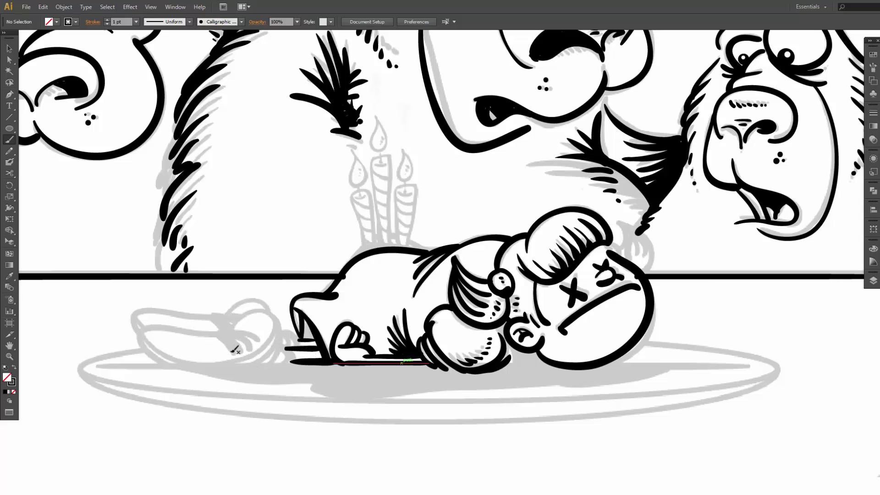
- Ink the figure's front shoe with its instep creases, rounded heel opening, toe outline and sole edge
{"action": "mouse_move", "coordinate": [220, 337]}
{"action": "left_mouse_down"}
{"action": "mouse_move", "coordinate": [236, 347]}
{"action": "mouse_move", "coordinate": [229, 333]}
{"action": "mouse_move", "coordinate": [243, 347]}
{"action": "mouse_move", "coordinate": [224, 334]}
{"action": "mouse_move", "coordinate": [239, 332]}
{"action": "mouse_move", "coordinate": [255, 345]}
{"action": "mouse_move", "coordinate": [224, 333]}
{"action": "mouse_move", "coordinate": [260, 342]}
{"action": "left_mouse_up"}
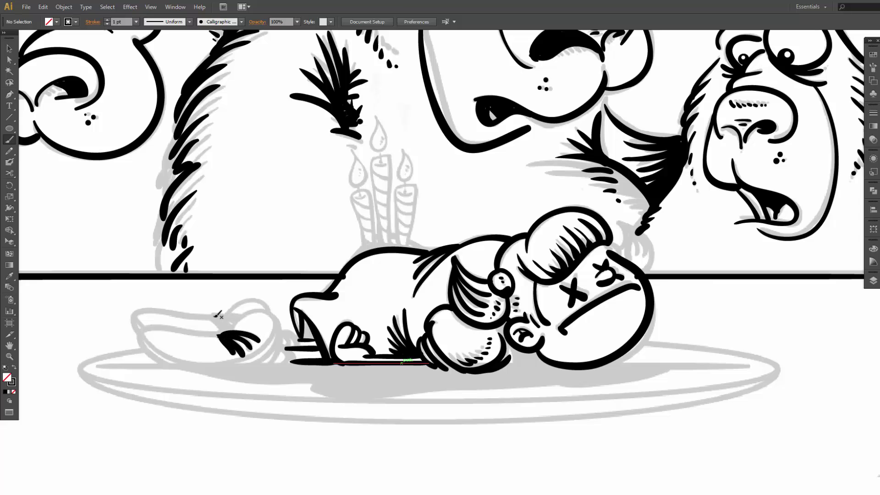
{"action": "mouse_move", "coordinate": [213, 317]}
{"action": "left_mouse_down"}
{"action": "mouse_move", "coordinate": [224, 334]}
{"action": "mouse_move", "coordinate": [232, 330]}
{"action": "left_mouse_up"}
{"action": "mouse_move", "coordinate": [236, 321]}
{"action": "left_mouse_down"}
{"action": "mouse_move", "coordinate": [260, 306]}
{"action": "mouse_move", "coordinate": [278, 316]}
{"action": "mouse_move", "coordinate": [275, 331]}
{"action": "mouse_move", "coordinate": [244, 357]}
{"action": "mouse_move", "coordinate": [204, 367]}
{"action": "left_mouse_up"}
{"action": "mouse_move", "coordinate": [227, 337]}
{"action": "left_mouse_down"}
{"action": "mouse_move", "coordinate": [161, 327]}
{"action": "mouse_move", "coordinate": [158, 347]}
{"action": "mouse_move", "coordinate": [226, 369]}
{"action": "left_mouse_up"}
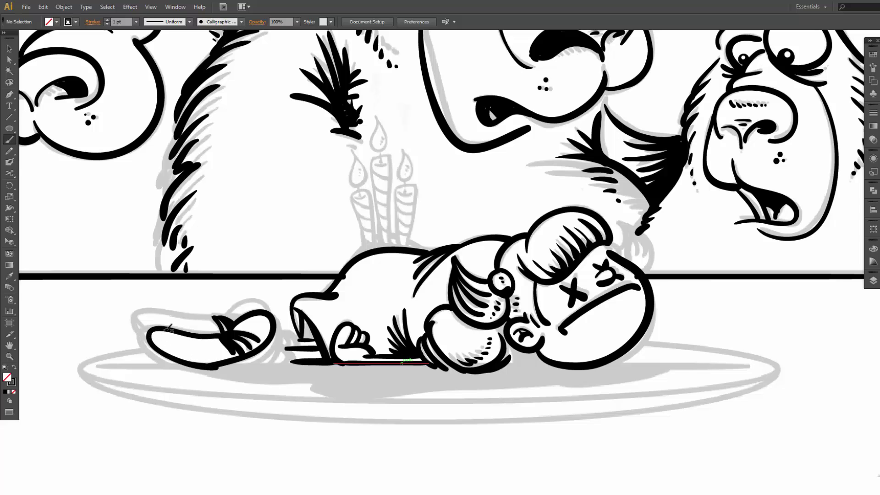
{"action": "mouse_move", "coordinate": [146, 330]}
{"action": "left_mouse_down"}
{"action": "mouse_move", "coordinate": [154, 350]}
{"action": "mouse_move", "coordinate": [187, 371]}
{"action": "left_mouse_up"}
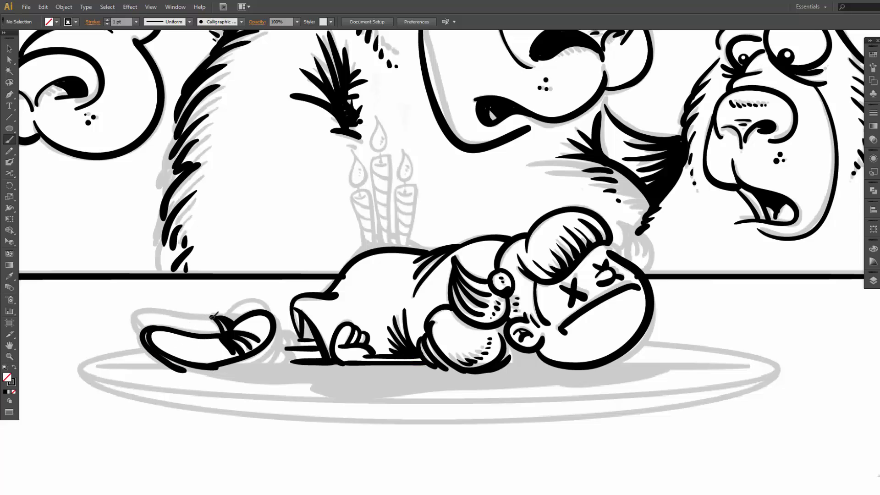
- Ink the rear shoe and the sock ruffles at the ankles, plus the hair tuft beyond the forehead
{"action": "mouse_move", "coordinate": [214, 315]}
{"action": "left_mouse_down"}
{"action": "mouse_move", "coordinate": [141, 310]}
{"action": "mouse_move", "coordinate": [143, 335]}
{"action": "left_mouse_up"}
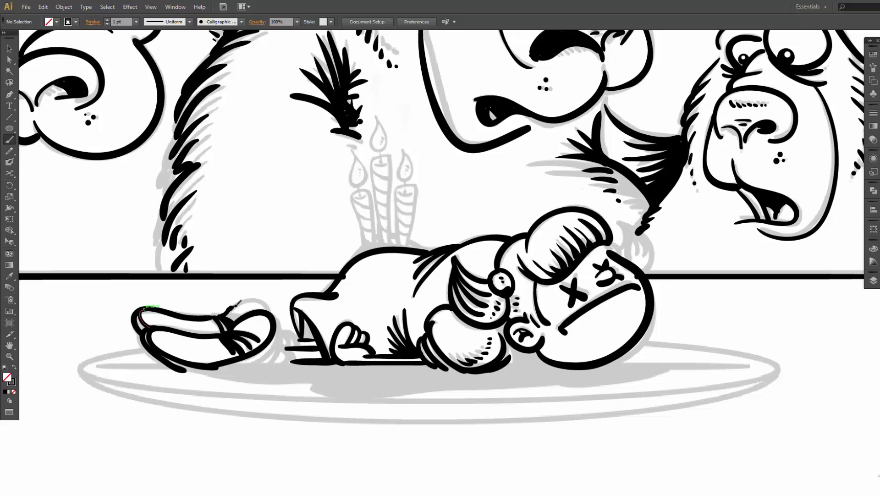
{"action": "mouse_move", "coordinate": [234, 306]}
{"action": "left_mouse_down"}
{"action": "mouse_move", "coordinate": [253, 297]}
{"action": "mouse_move", "coordinate": [270, 312]}
{"action": "left_mouse_up"}
{"action": "mouse_move", "coordinate": [251, 366]}
{"action": "left_mouse_down"}
{"action": "mouse_move", "coordinate": [269, 359]}
{"action": "mouse_move", "coordinate": [281, 318]}
{"action": "left_mouse_up"}
{"action": "mouse_move", "coordinate": [280, 348]}
{"action": "left_mouse_down"}
{"action": "mouse_move", "coordinate": [279, 371]}
{"action": "mouse_move", "coordinate": [292, 372]}
{"action": "left_mouse_up"}
{"action": "mouse_move", "coordinate": [282, 330]}
{"action": "left_mouse_down"}
{"action": "mouse_move", "coordinate": [289, 350]}
{"action": "mouse_move", "coordinate": [297, 340]}
{"action": "mouse_move", "coordinate": [299, 347]}
{"action": "left_mouse_up"}
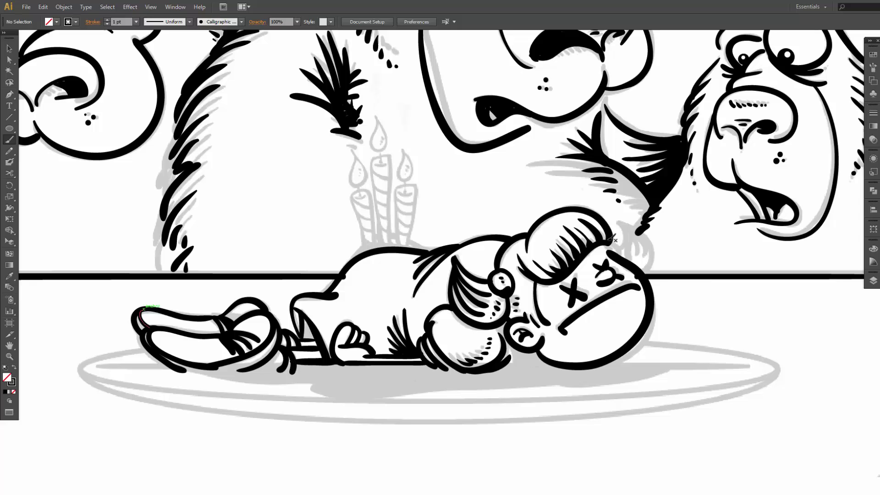
{"action": "mouse_move", "coordinate": [615, 244]}
{"action": "left_mouse_down"}
{"action": "mouse_move", "coordinate": [632, 246]}
{"action": "mouse_move", "coordinate": [620, 247]}
{"action": "mouse_move", "coordinate": [632, 235]}
{"action": "mouse_move", "coordinate": [617, 220]}
{"action": "mouse_move", "coordinate": [641, 229]}
{"action": "mouse_move", "coordinate": [644, 275]}
{"action": "left_mouse_up"}
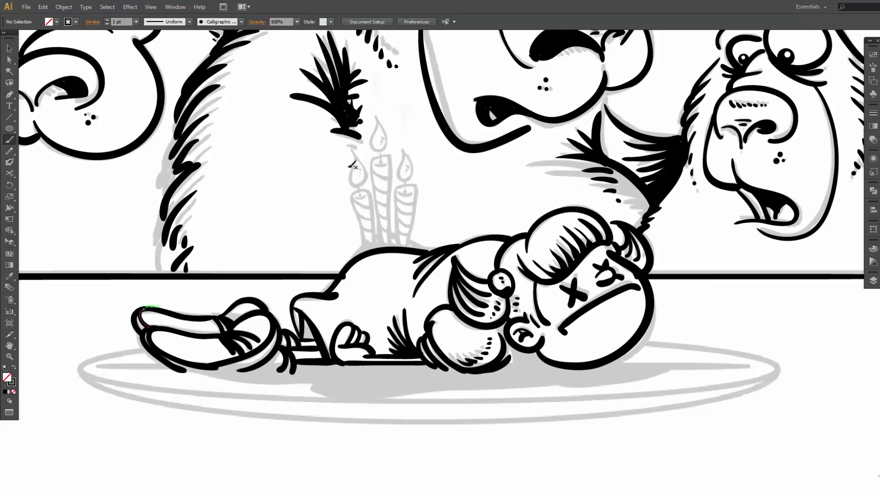
- Ink the teardrop flames of the three candles and the short curved rims topping each candle
{"action": "mouse_move", "coordinate": [352, 146]}
{"action": "left_mouse_down"}
{"action": "mouse_move", "coordinate": [349, 180]}
{"action": "mouse_move", "coordinate": [363, 182]}
{"action": "mouse_move", "coordinate": [368, 167]}
{"action": "mouse_move", "coordinate": [354, 148]}
{"action": "left_mouse_up"}
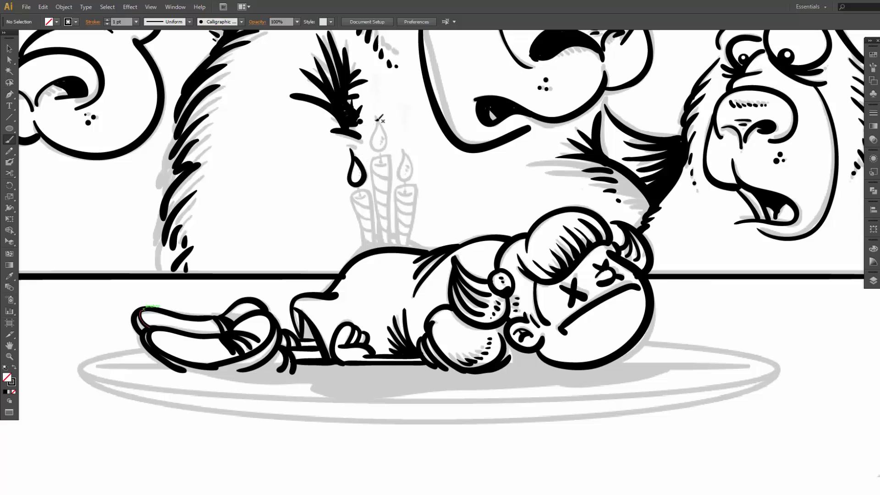
{"action": "mouse_move", "coordinate": [374, 118]}
{"action": "left_mouse_down"}
{"action": "mouse_move", "coordinate": [371, 146]}
{"action": "mouse_move", "coordinate": [378, 150]}
{"action": "mouse_move", "coordinate": [387, 146]}
{"action": "mouse_move", "coordinate": [375, 119]}
{"action": "left_mouse_up"}
{"action": "mouse_move", "coordinate": [405, 152]}
{"action": "left_mouse_down"}
{"action": "mouse_move", "coordinate": [397, 172]}
{"action": "mouse_move", "coordinate": [410, 179]}
{"action": "mouse_move", "coordinate": [416, 159]}
{"action": "mouse_move", "coordinate": [406, 146]}
{"action": "left_mouse_up"}
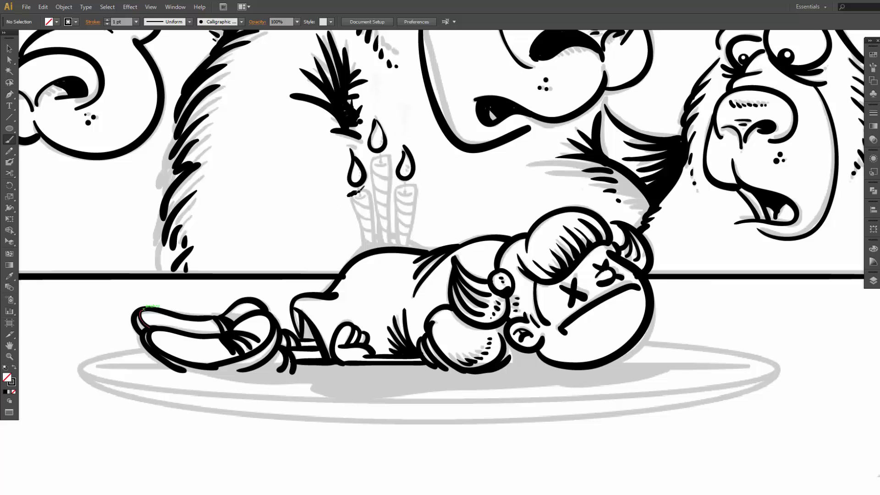
{"action": "left_click_drag", "start_coordinate": [350, 193], "coordinate": [366, 192]}
{"action": "left_click_drag", "start_coordinate": [388, 153], "coordinate": [389, 155]}
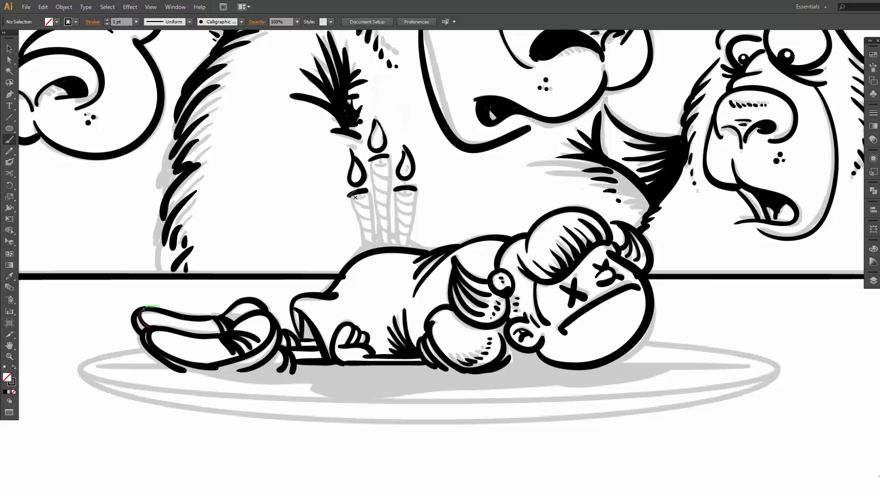
- Ink the side edges of all three candles down to the figure's back
{"action": "left_click_drag", "start_coordinate": [348, 199], "coordinate": [370, 245]}
{"action": "left_click_drag", "start_coordinate": [368, 188], "coordinate": [380, 248]}
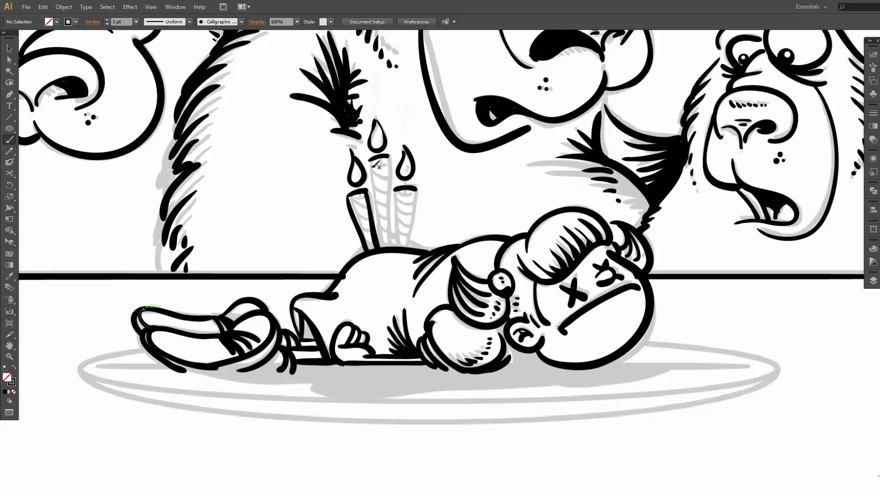
{"action": "left_click_drag", "start_coordinate": [372, 160], "coordinate": [386, 245]}
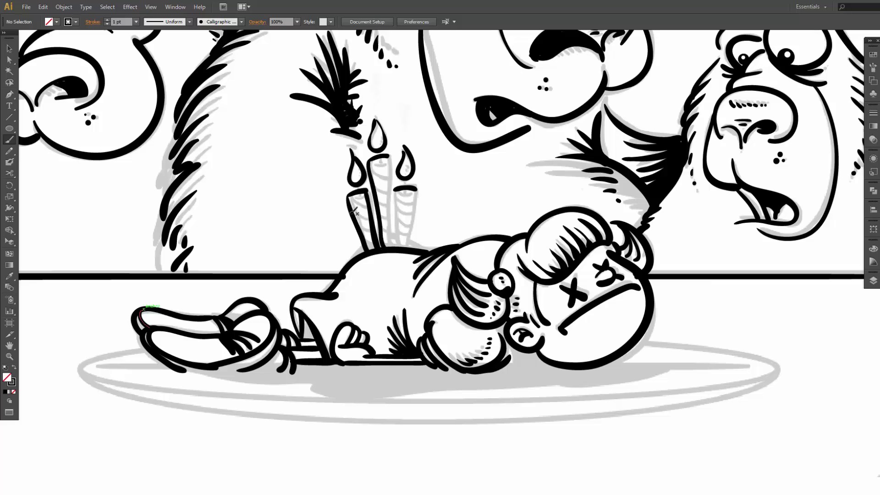
{"action": "left_click_drag", "start_coordinate": [393, 166], "coordinate": [397, 245]}
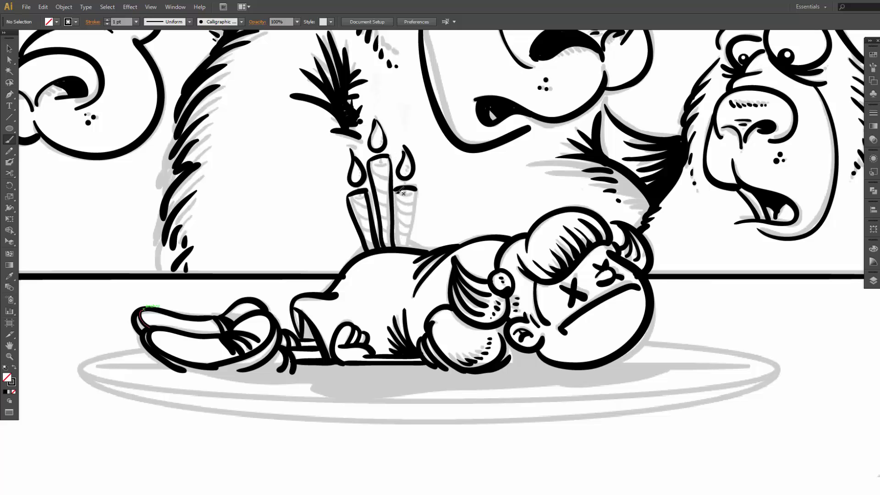
{"action": "left_click_drag", "start_coordinate": [395, 189], "coordinate": [397, 251]}
{"action": "left_click_drag", "start_coordinate": [418, 186], "coordinate": [413, 249]}
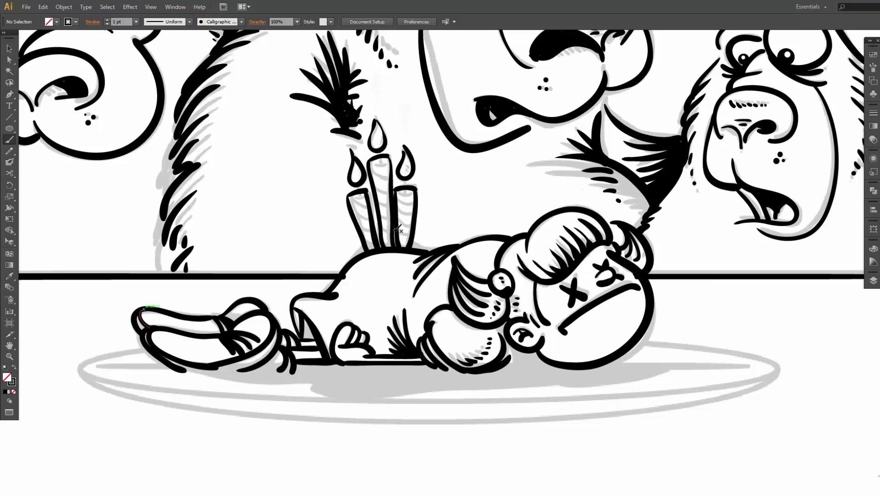
- Nudge the rightmost candle together with its flame slightly right and down, away from the middle candle
{"action": "key", "text": "v"}
{"action": "left_click", "coordinate": [408, 196]}
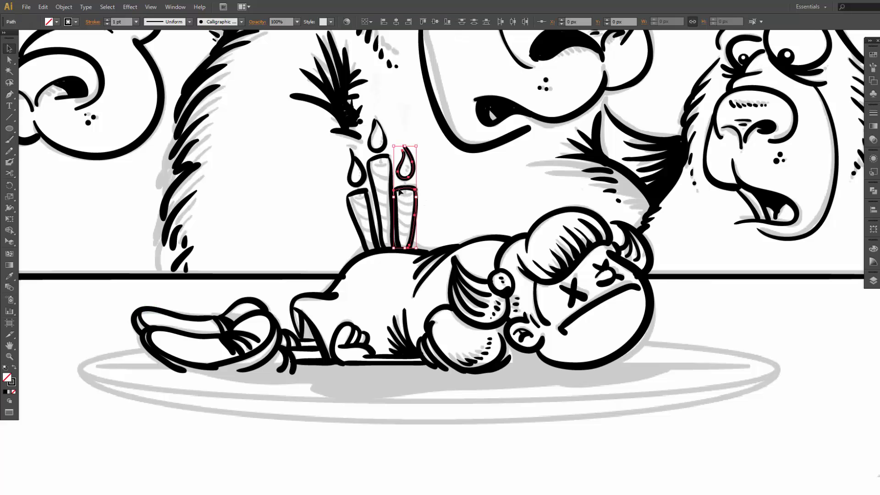
{"action": "key", "text": "Right"}
{"action": "key", "text": "Right"}
{"action": "key", "text": "Right"}
{"action": "key", "text": "Right"}
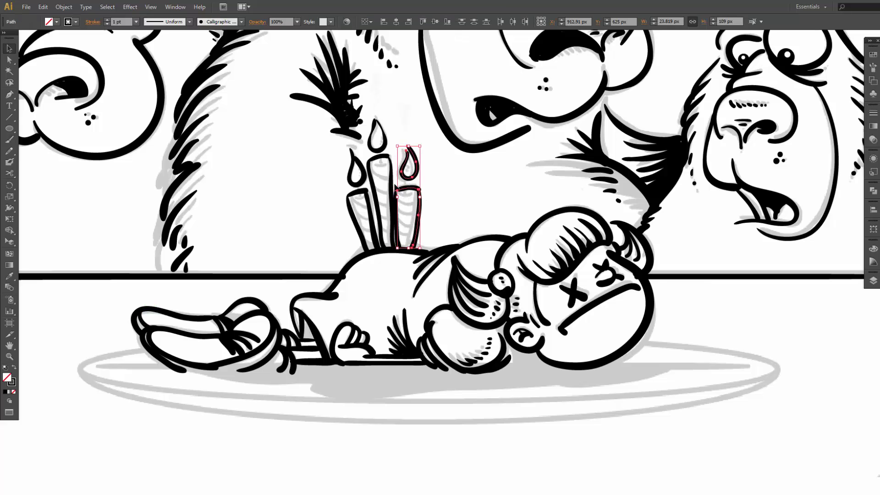
{"action": "key", "text": "Down"}
{"action": "key", "text": "Down"}
{"action": "left_click", "coordinate": [429, 185]}
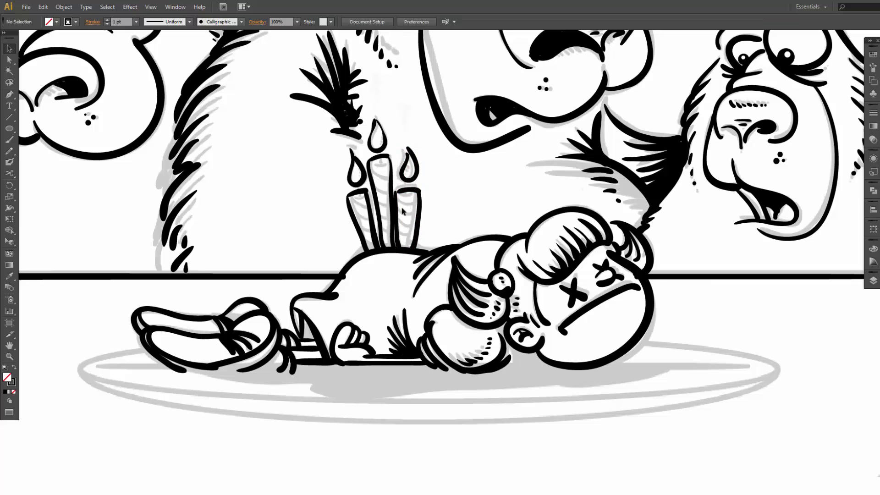
- Nudge the left edge line of the rightmost candle slightly right to separate it from the middle candle
{"action": "left_click", "coordinate": [397, 209]}
{"action": "key", "text": "Right"}
{"action": "key", "text": "Right"}
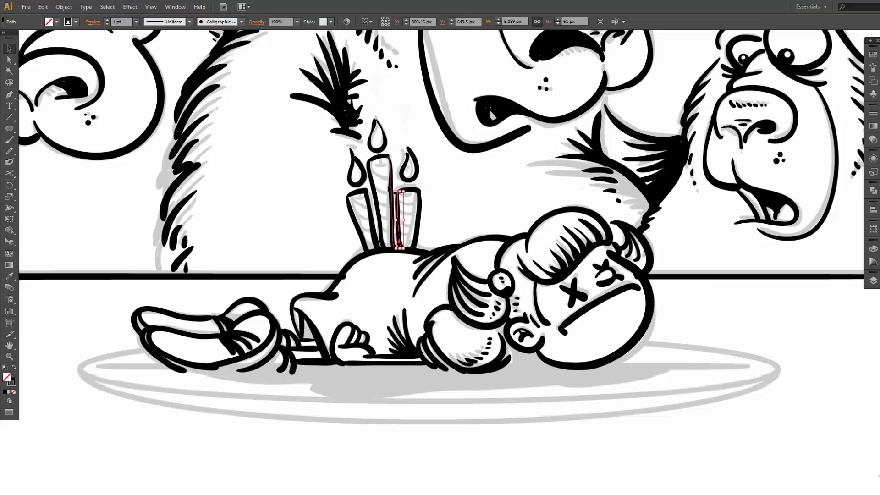
{"action": "left_click", "coordinate": [457, 193]}
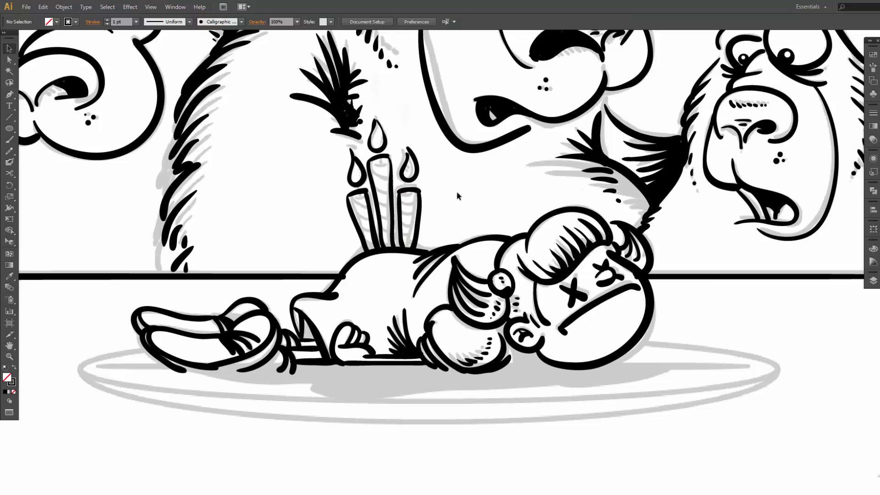
- Ink the wicks and the curved stripes on all three candles with the Paintbrush
{"action": "key", "text": "b"}
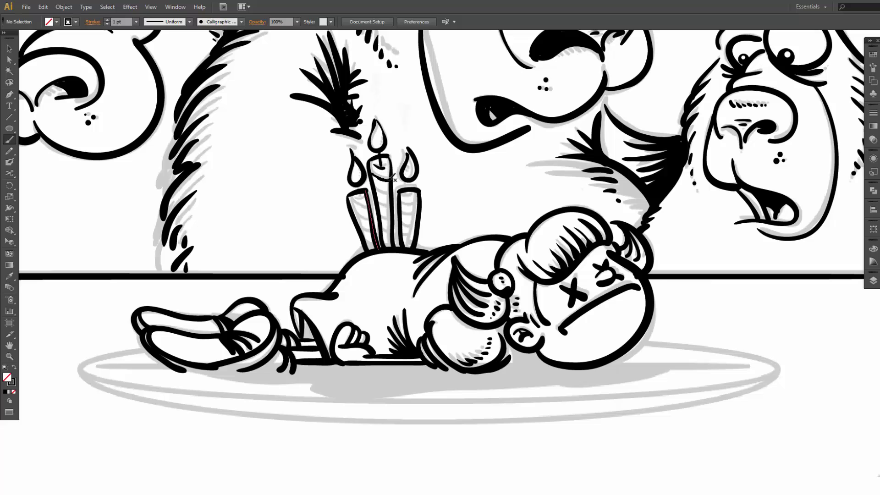
{"action": "mouse_move", "coordinate": [375, 187]}
{"action": "left_mouse_down"}
{"action": "mouse_move", "coordinate": [388, 196]}
{"action": "mouse_move", "coordinate": [388, 215]}
{"action": "left_mouse_up"}
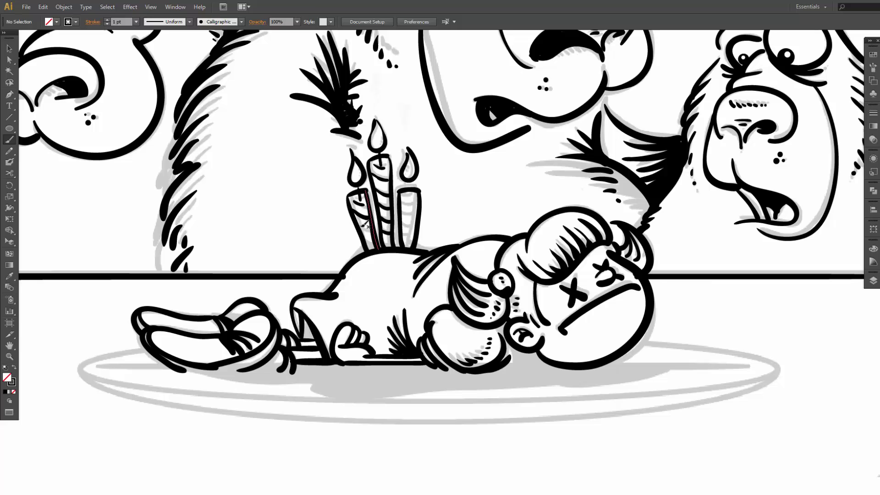
{"action": "left_click_drag", "start_coordinate": [374, 228], "coordinate": [372, 241]}
{"action": "left_click_drag", "start_coordinate": [404, 197], "coordinate": [414, 197]}
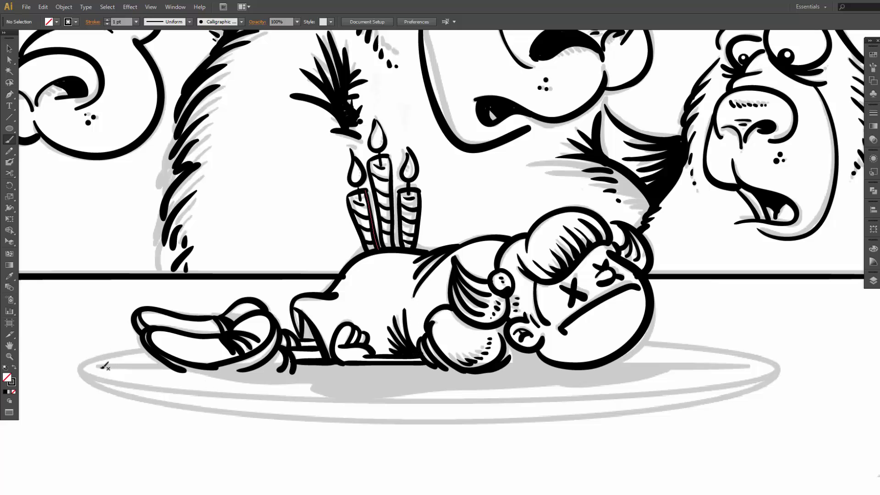
- Ink a straight horizontal line about 632 px long across the plate beneath the figure and nudge it slightly right
{"action": "left_click_drag", "start_coordinate": [101, 367], "coordinate": [694, 368]}
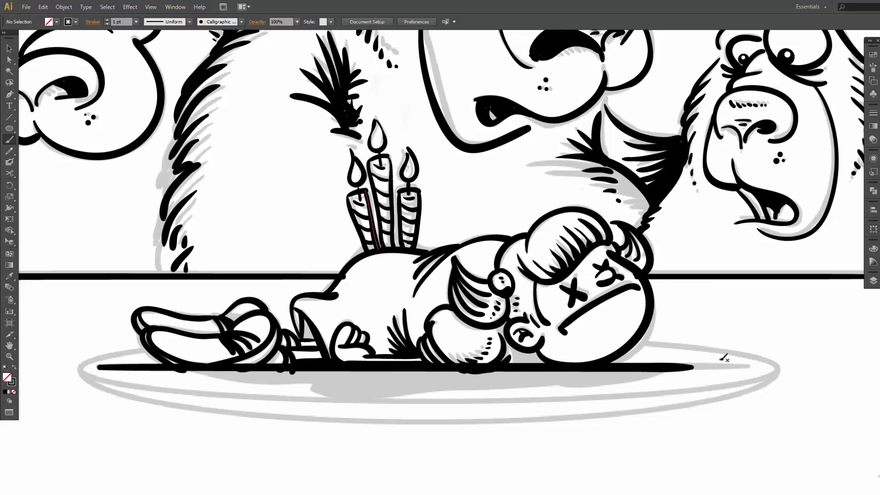
{"action": "key", "text": "v"}
{"action": "left_click", "coordinate": [525, 367]}
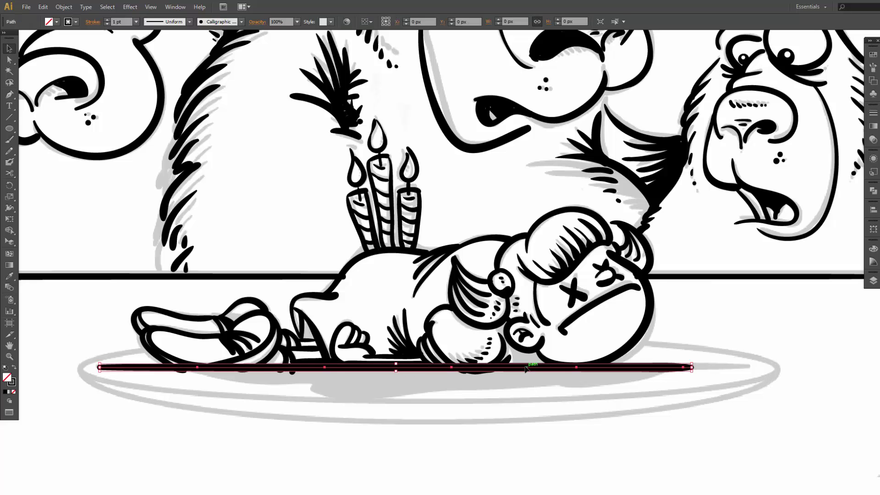
{"action": "key", "text": "Down"}
{"action": "key", "text": "Down"}
{"action": "key", "text": "Right"}
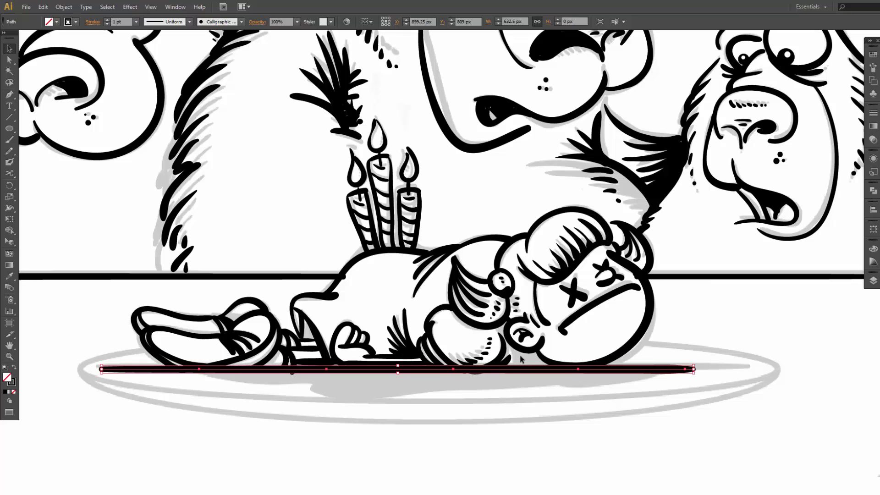
{"action": "key", "text": "Right"}
{"action": "key", "text": "Right"}
{"action": "key", "text": "Right"}
{"action": "key", "text": "Right"}
{"action": "key", "text": "Up"}
{"action": "key", "text": "Up"}
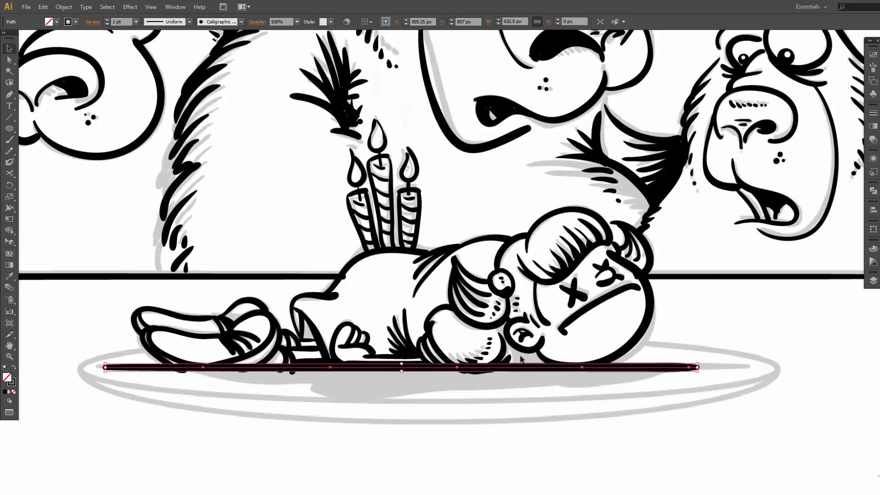
{"action": "key", "text": "Right"}
{"action": "key", "text": "Right"}
- Outline the figure's shadow on the plate with the Blob Brush and fill it solid black, including the gap below the ear
{"action": "key", "text": "shift+b"}
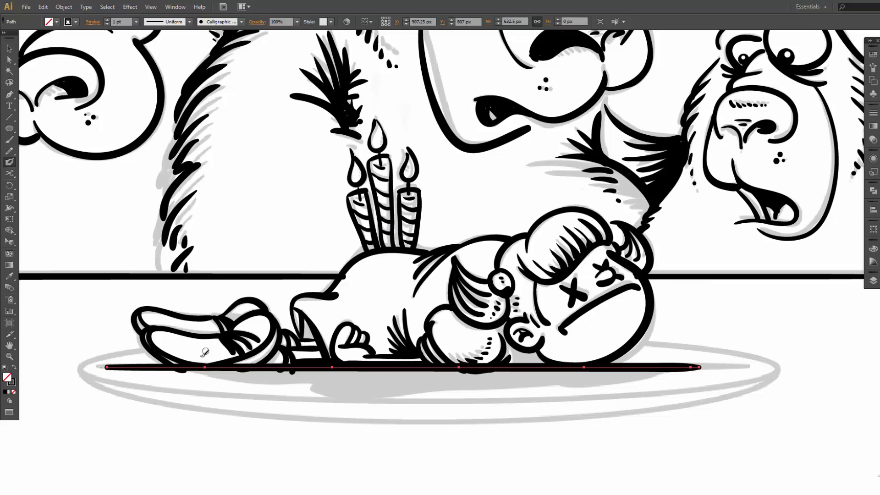
{"action": "mouse_move", "coordinate": [186, 369]}
{"action": "left_mouse_down"}
{"action": "mouse_move", "coordinate": [328, 378]}
{"action": "mouse_move", "coordinate": [340, 385]}
{"action": "mouse_move", "coordinate": [292, 380]}
{"action": "mouse_move", "coordinate": [383, 395]}
{"action": "mouse_move", "coordinate": [459, 378]}
{"action": "mouse_move", "coordinate": [438, 381]}
{"action": "mouse_move", "coordinate": [618, 382]}
{"action": "mouse_move", "coordinate": [687, 367]}
{"action": "left_mouse_up"}
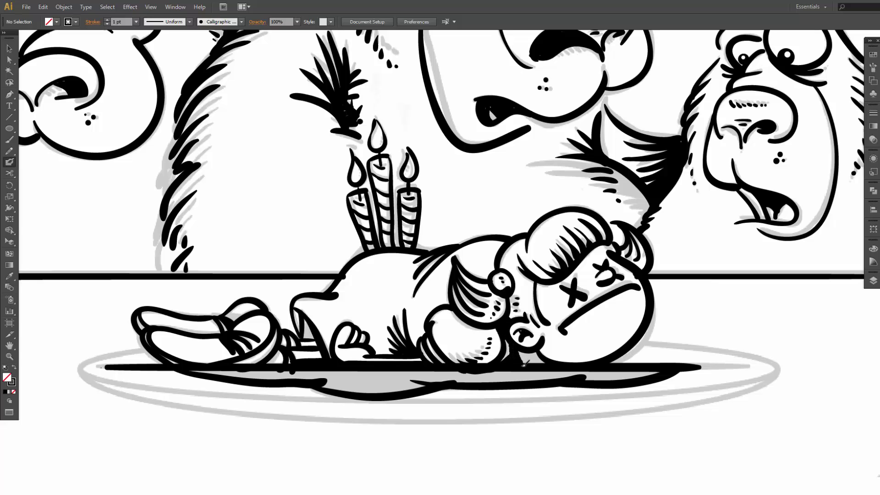
{"action": "left_click_drag", "start_coordinate": [526, 364], "coordinate": [538, 357]}
{"action": "mouse_move", "coordinate": [221, 369]}
{"action": "left_mouse_down"}
{"action": "mouse_move", "coordinate": [255, 373]}
{"action": "mouse_move", "coordinate": [198, 371]}
{"action": "mouse_move", "coordinate": [274, 373]}
{"action": "left_mouse_up"}
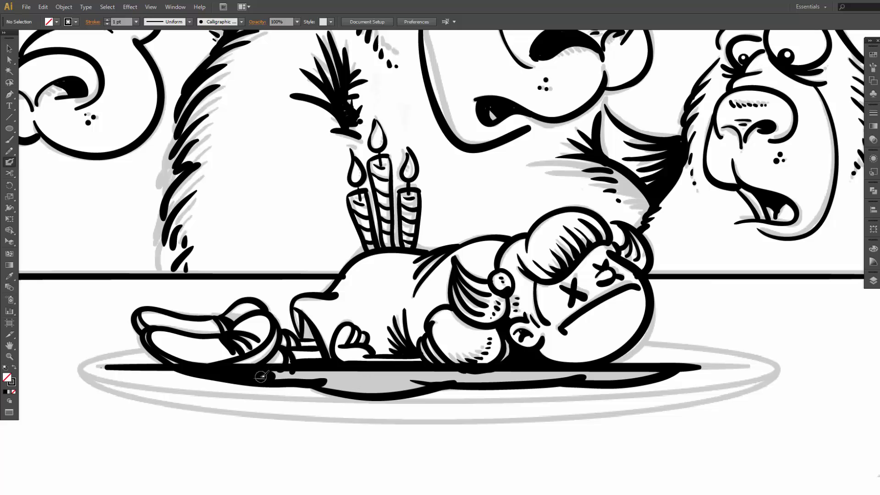
{"action": "mouse_move", "coordinate": [288, 371]}
{"action": "left_mouse_down"}
{"action": "mouse_move", "coordinate": [360, 381]}
{"action": "mouse_move", "coordinate": [348, 382]}
{"action": "mouse_move", "coordinate": [359, 381]}
{"action": "mouse_move", "coordinate": [346, 372]}
{"action": "mouse_move", "coordinate": [361, 370]}
{"action": "mouse_move", "coordinate": [416, 373]}
{"action": "mouse_move", "coordinate": [379, 382]}
{"action": "mouse_move", "coordinate": [413, 382]}
{"action": "mouse_move", "coordinate": [438, 375]}
{"action": "mouse_move", "coordinate": [411, 375]}
{"action": "mouse_move", "coordinate": [436, 371]}
{"action": "mouse_move", "coordinate": [526, 377]}
{"action": "mouse_move", "coordinate": [643, 366]}
{"action": "mouse_move", "coordinate": [528, 378]}
{"action": "mouse_move", "coordinate": [643, 374]}
{"action": "left_mouse_up"}
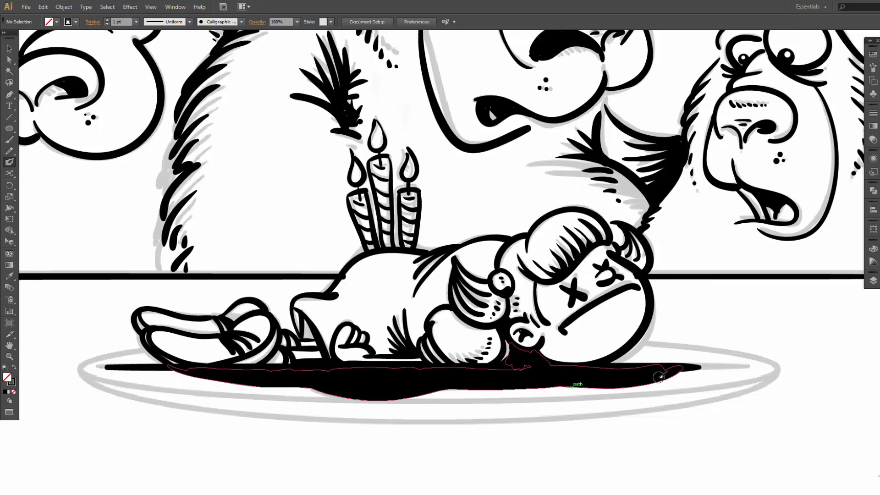
- Draw an unfilled ellipse over the plate's outer rim and resize it to about 746.5 by 104 px
{"action": "key", "text": "v"}
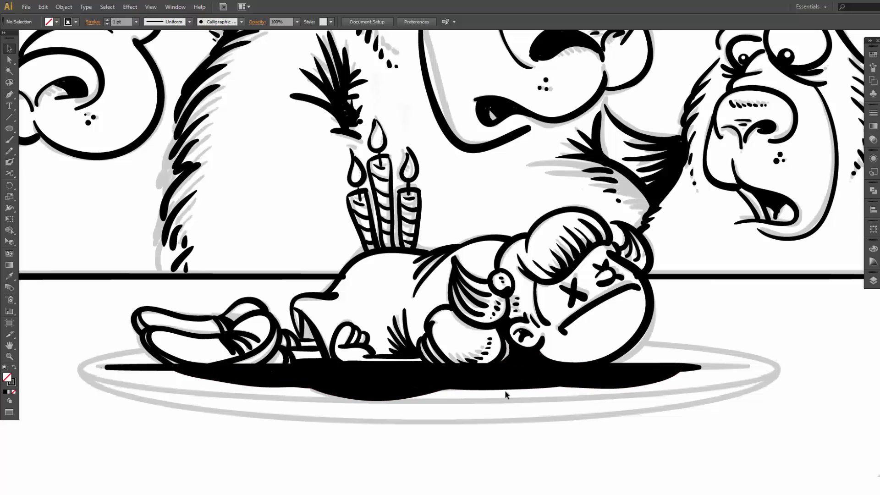
{"action": "left_click", "coordinate": [11, 131]}
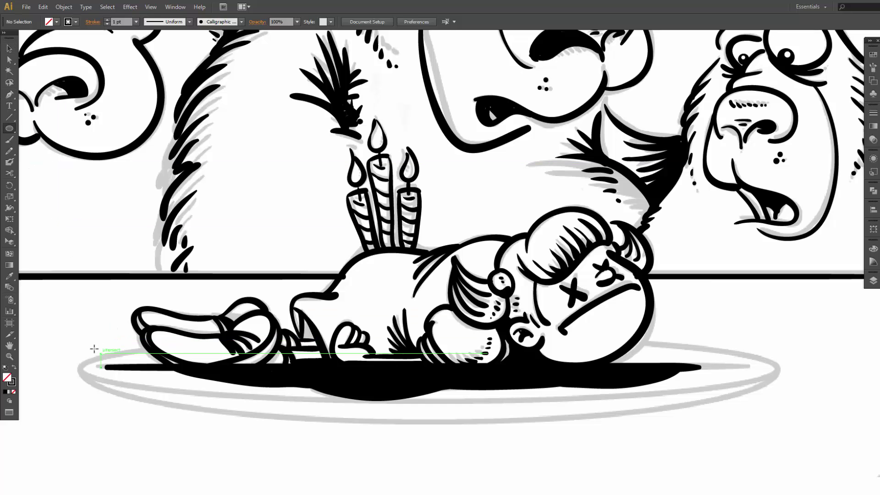
{"action": "mouse_move", "coordinate": [75, 339]}
{"action": "left_mouse_down"}
{"action": "mouse_move", "coordinate": [362, 403]}
{"action": "mouse_move", "coordinate": [779, 414]}
{"action": "left_mouse_up"}
{"action": "key", "text": "v"}
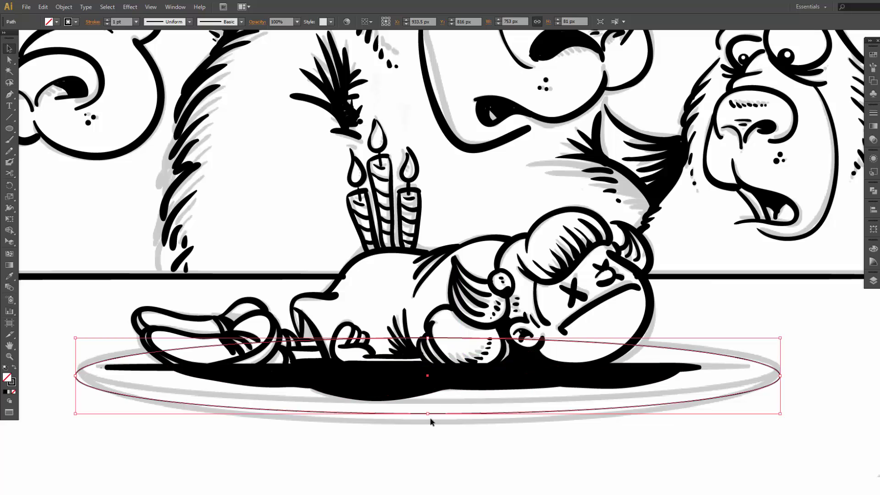
{"action": "left_click_drag", "start_coordinate": [428, 413], "coordinate": [427, 423]}
{"action": "left_click_drag", "start_coordinate": [428, 342], "coordinate": [427, 326]}
{"action": "left_click_drag", "start_coordinate": [76, 375], "coordinate": [81, 375]}
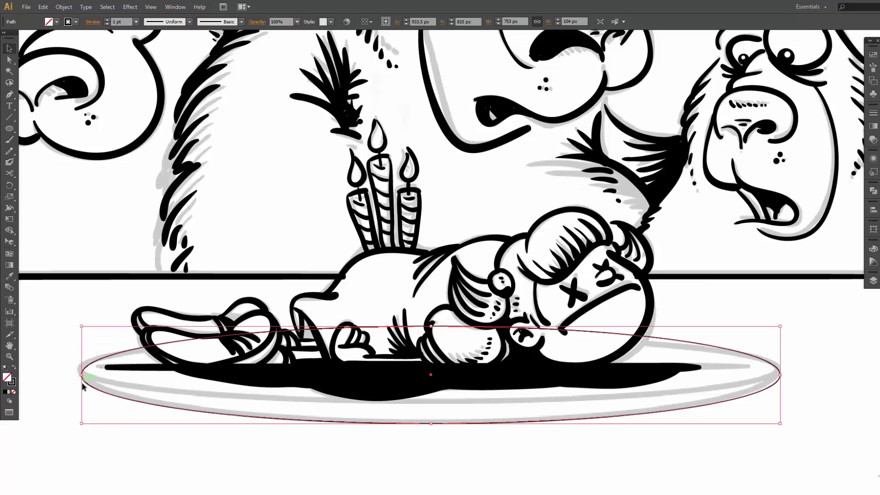
- Set the plate ellipse's stroke to 8 pt and extend its upper edge to a total height of 112.5 px
{"action": "left_click", "coordinate": [108, 20]}
{"action": "left_click", "coordinate": [108, 20]}
{"action": "left_click", "coordinate": [107, 20]}
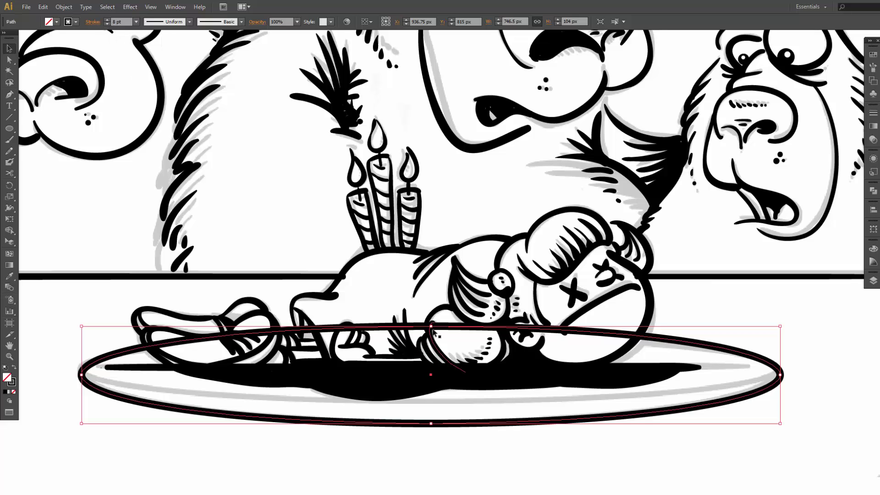
{"action": "left_click_drag", "start_coordinate": [431, 326], "coordinate": [428, 319]}
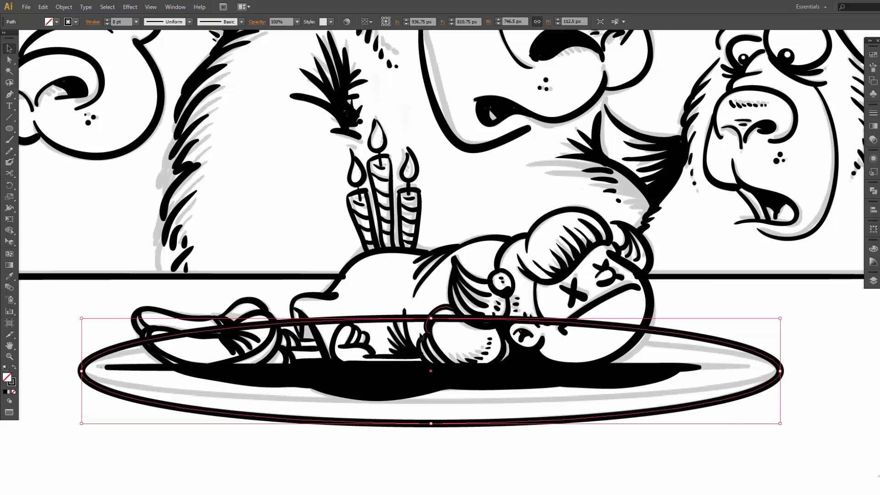
- Duplicate the plate's rim ellipse and place the copy about 21 px higher and 4 px further left
{"action": "left_click", "coordinate": [396, 444]}
{"action": "left_click", "coordinate": [401, 424]}
{"action": "key", "text": "alt"}
{"action": "left_click_drag", "start_coordinate": [406, 424], "coordinate": [395, 404]}
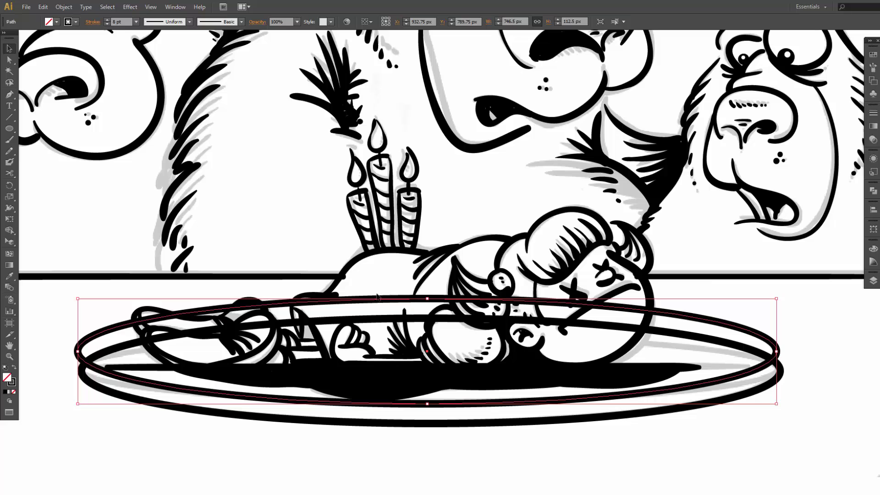
- Cut the duplicated ellipse near both ends of the plate, delete its upper arc, and nudge the remaining lower arc 2 px down
{"action": "key", "text": "c"}
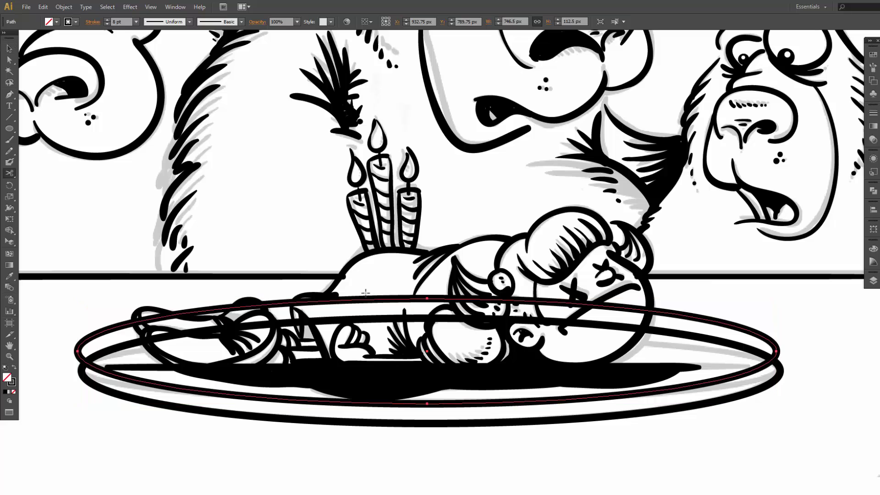
{"action": "left_click", "coordinate": [97, 367]}
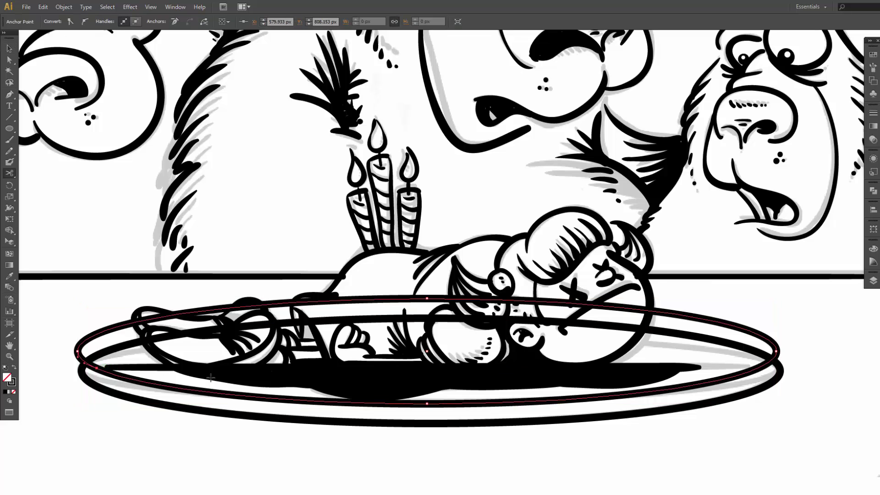
{"action": "left_click", "coordinate": [759, 367]}
{"action": "key", "text": "v"}
{"action": "left_click", "coordinate": [740, 340]}
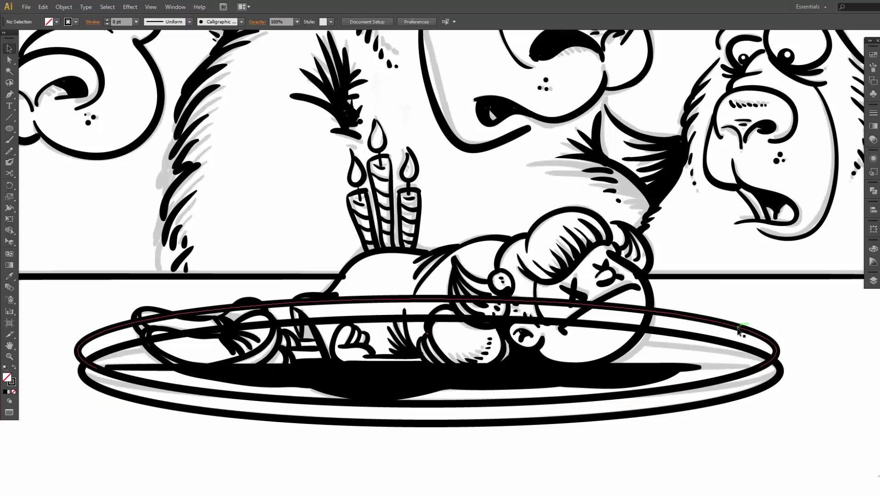
{"action": "left_click", "coordinate": [739, 331]}
{"action": "key", "text": "Delete"}
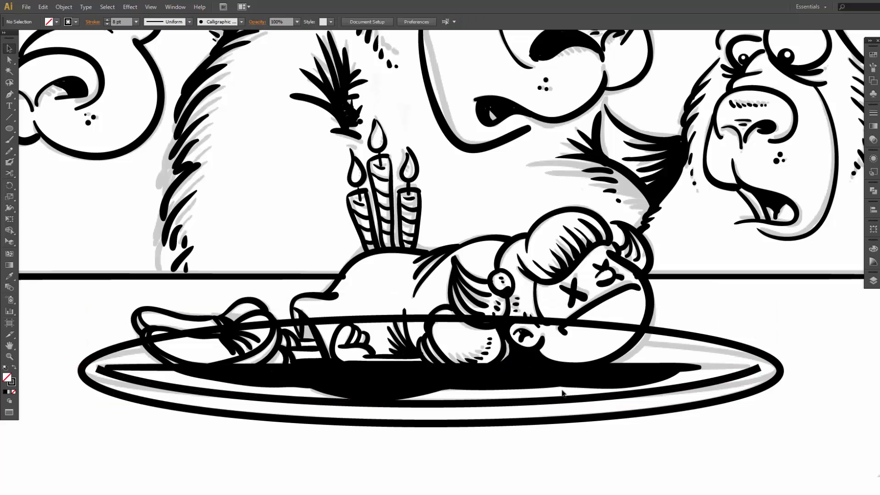
{"action": "left_click", "coordinate": [560, 404]}
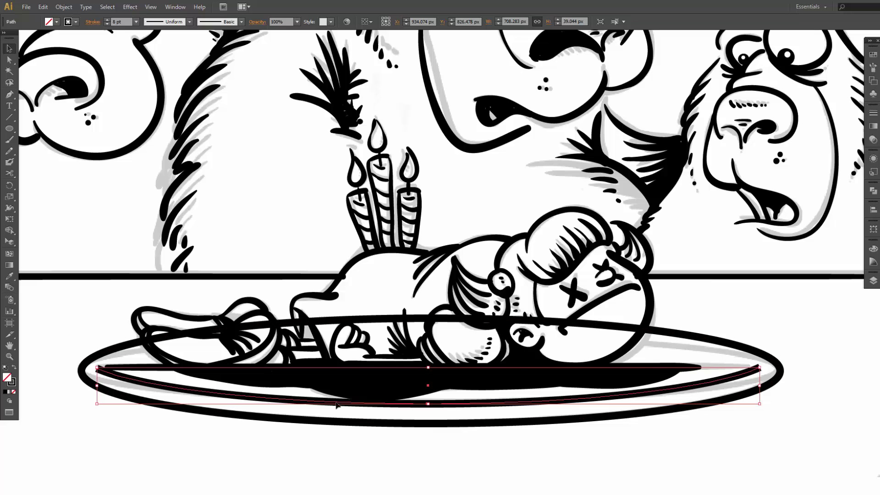
{"action": "key", "text": "Down"}
{"action": "key", "text": "Down"}
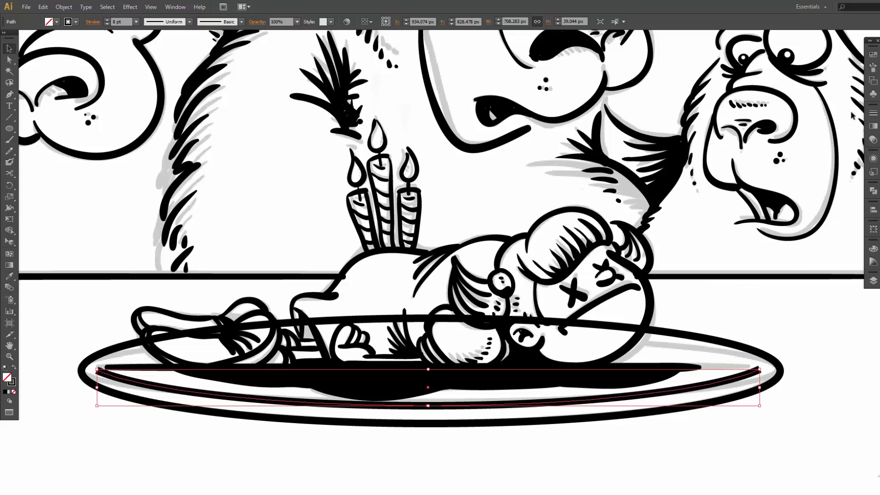
- Load the user-defined Cartoon Brushes library and apply its third tapered line brush to the plate's inner arc
{"action": "left_click", "coordinate": [873, 67]}
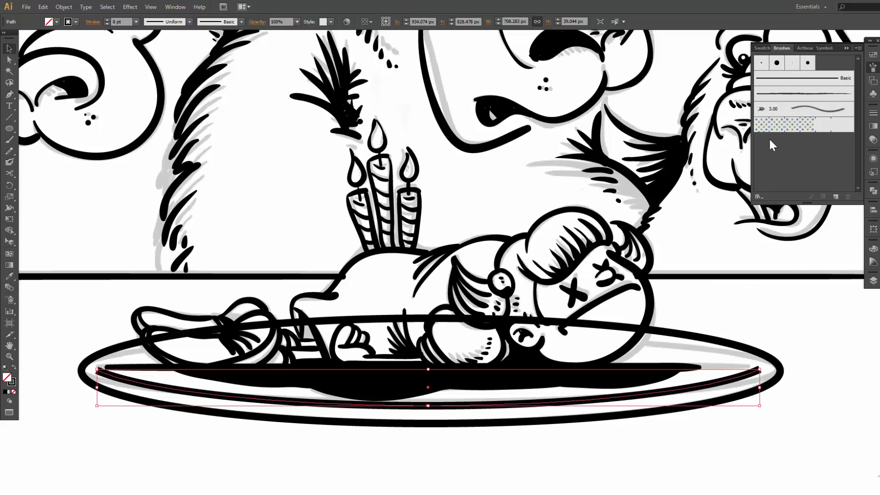
{"action": "left_click", "coordinate": [758, 194]}
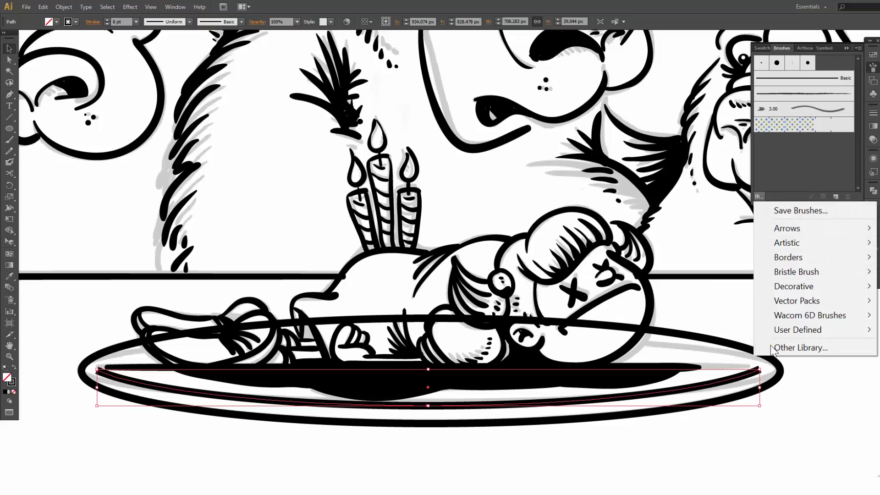
{"action": "mouse_move", "coordinate": [783, 330]}
{"action": "left_click", "coordinate": [666, 330]}
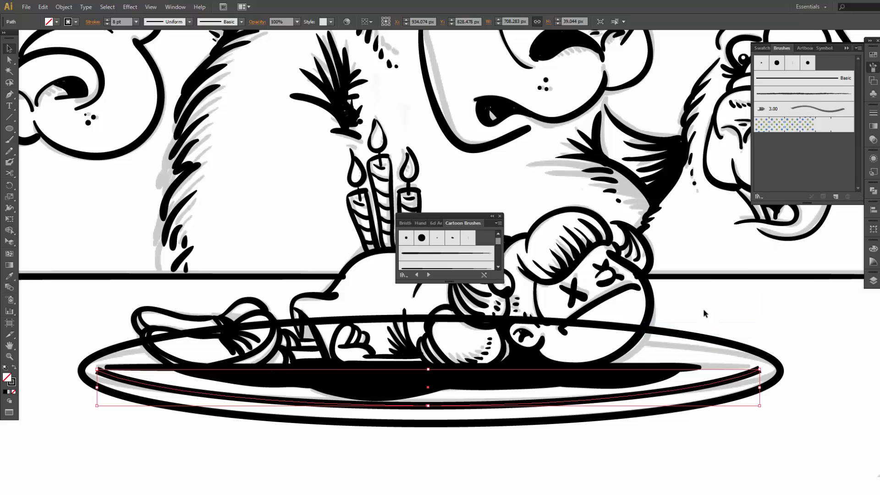
{"action": "left_click_drag", "start_coordinate": [493, 274], "coordinate": [507, 325]}
{"action": "left_click", "coordinate": [469, 288]}
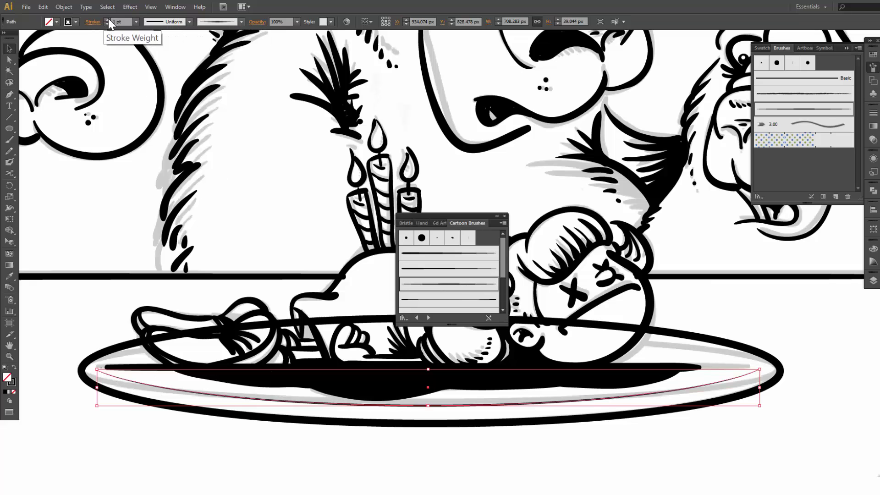
- Set the stroke weight of the plate's inner arc to 4 pt
{"action": "left_click", "coordinate": [107, 19]}
{"action": "left_click", "coordinate": [107, 19]}
{"action": "left_click", "coordinate": [107, 19]}
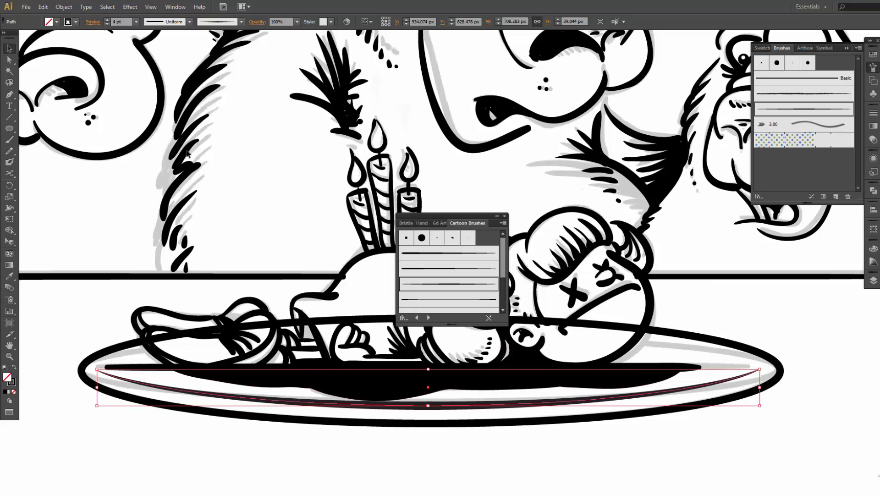
{"action": "left_click", "coordinate": [107, 20]}
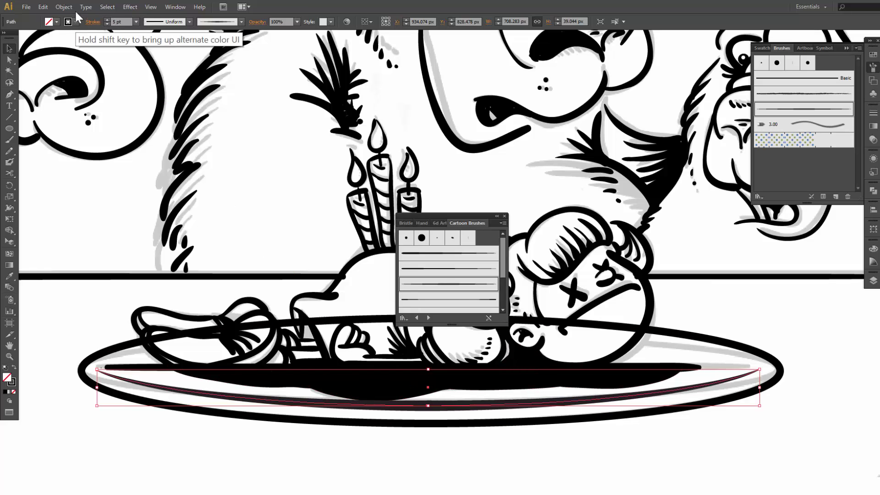
{"action": "left_click", "coordinate": [107, 24]}
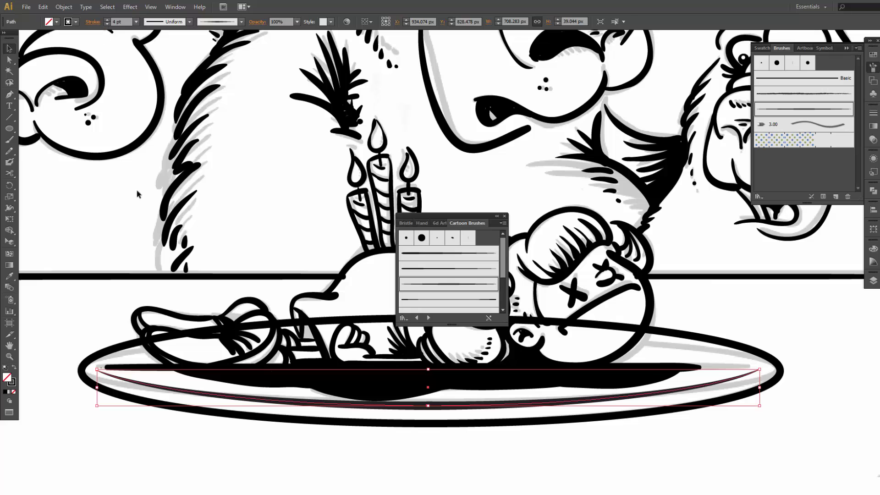
- Shorten the straight horizontal line beneath the figure by pulling in its left end
{"action": "left_click", "coordinate": [144, 215]}
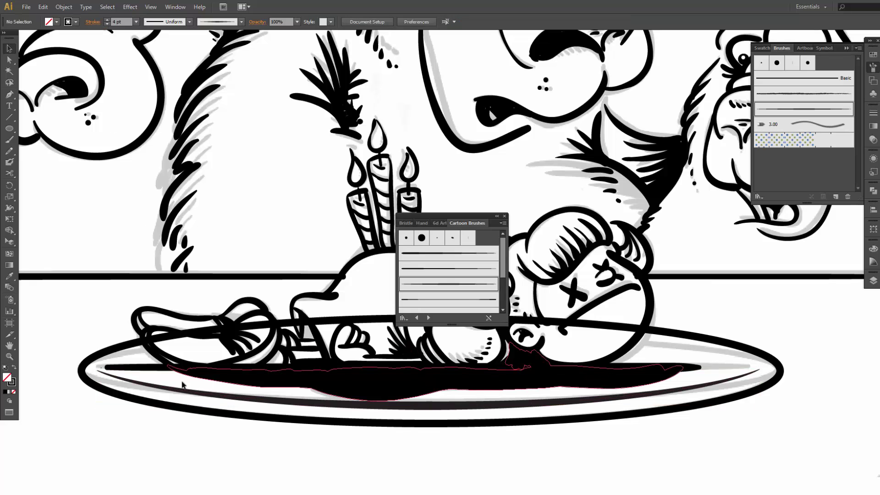
{"action": "left_click", "coordinate": [139, 367]}
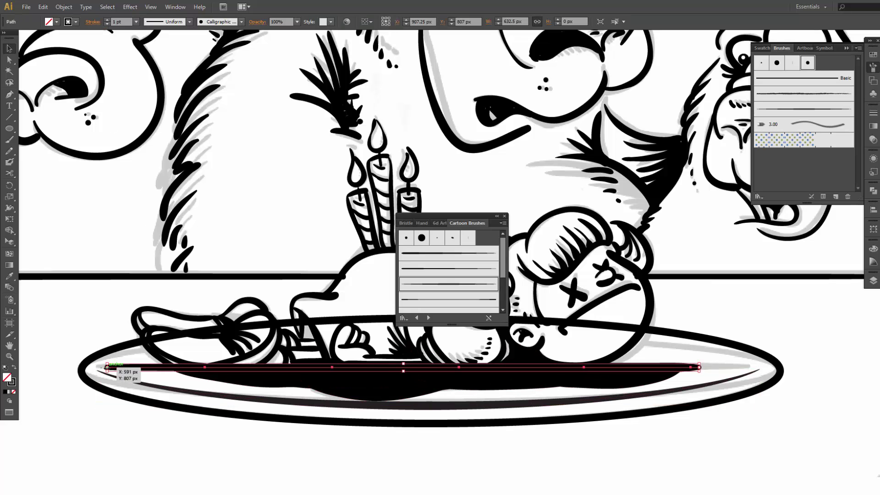
{"action": "left_click_drag", "start_coordinate": [107, 367], "coordinate": [136, 367]}
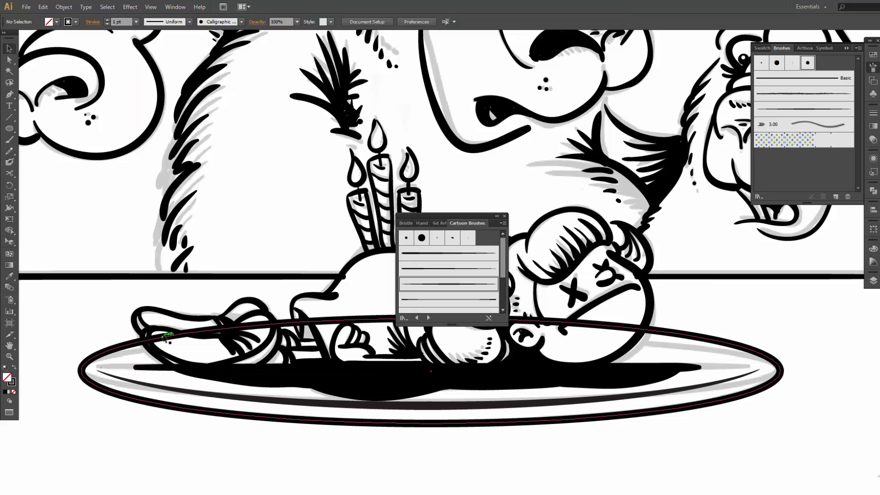
- Cut the outer plate ellipse at both sides of the shoes, the shirt's left hem and the head's right edge, and close the Cartoon Brushes library
{"action": "left_click", "coordinate": [154, 350]}
{"action": "key", "text": "c"}
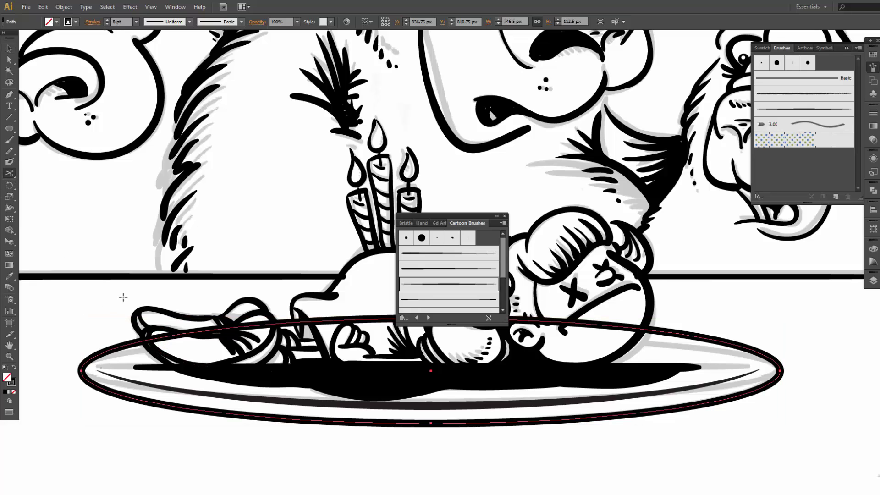
{"action": "left_click", "coordinate": [146, 340]}
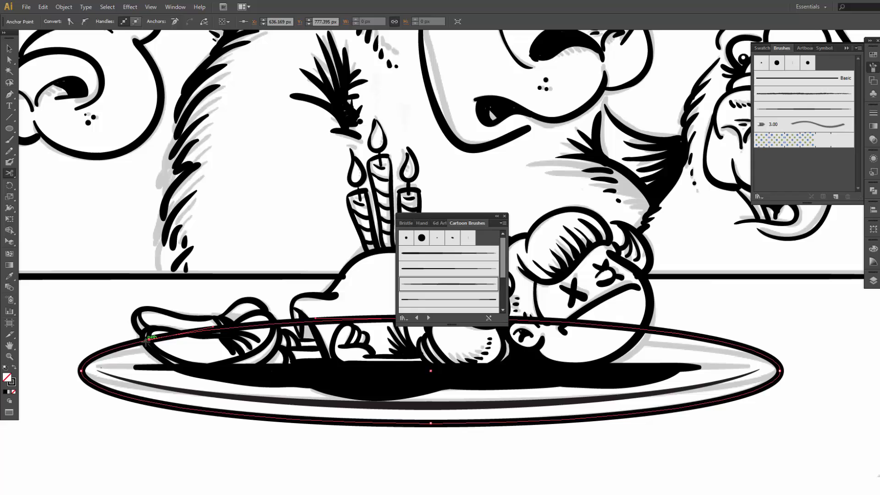
{"action": "left_click", "coordinate": [270, 323]}
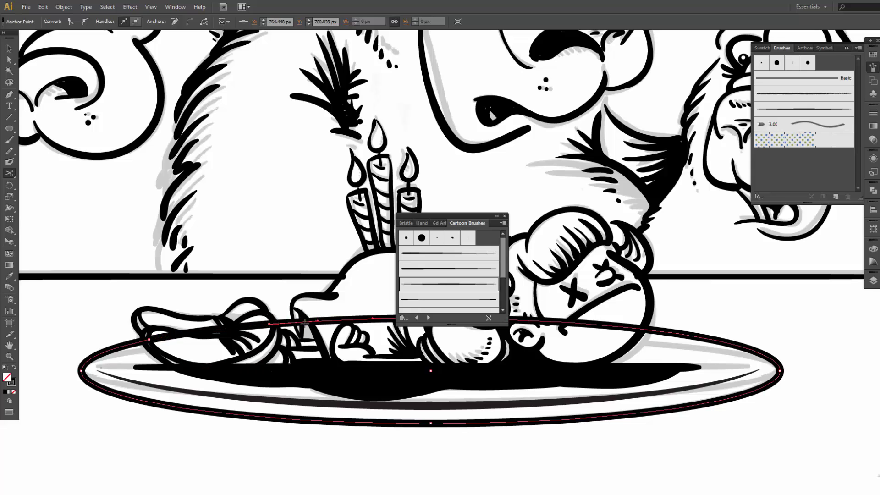
{"action": "left_click", "coordinate": [297, 323]}
{"action": "left_click", "coordinate": [637, 327]}
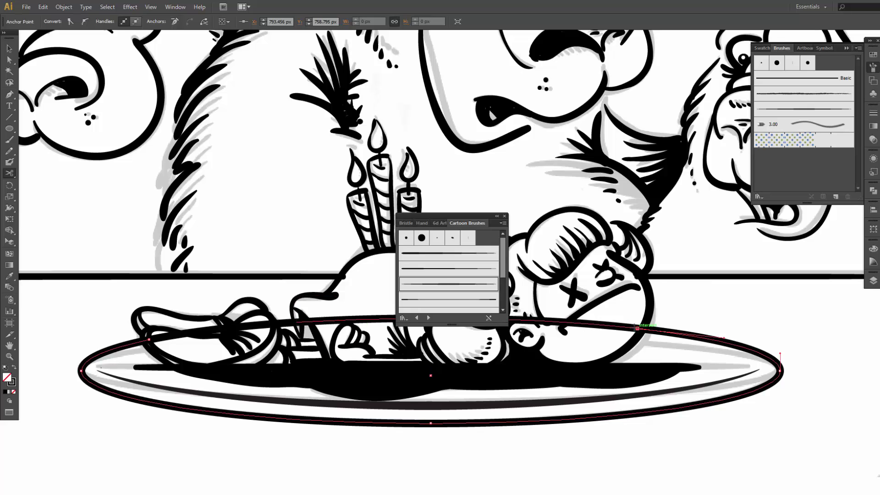
{"action": "left_click", "coordinate": [505, 216]}
- Delete the outer ellipse segments that cross the figure's body and head and its shoes
{"action": "key", "text": "v"}
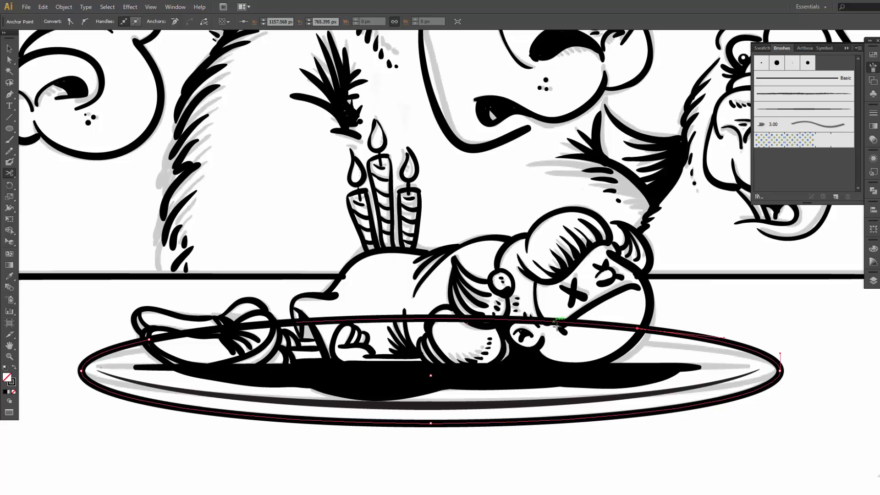
{"action": "left_click", "coordinate": [609, 326]}
{"action": "left_click", "coordinate": [610, 326]}
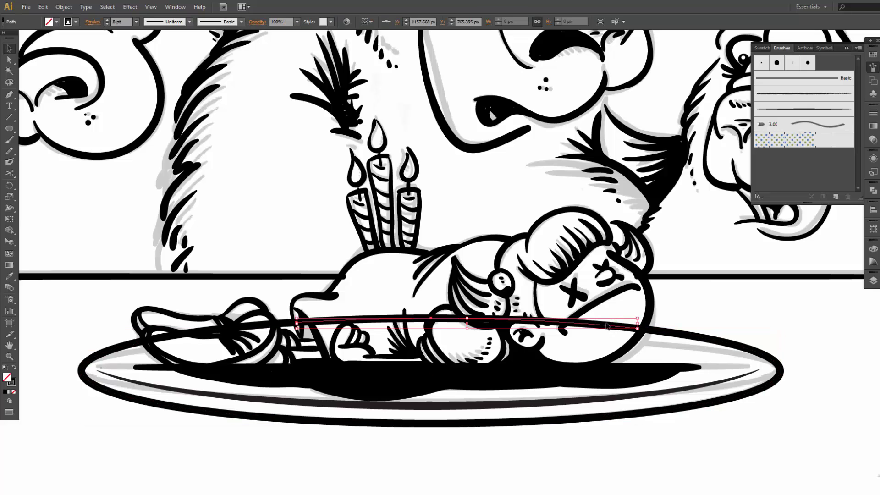
{"action": "key", "text": "Delete"}
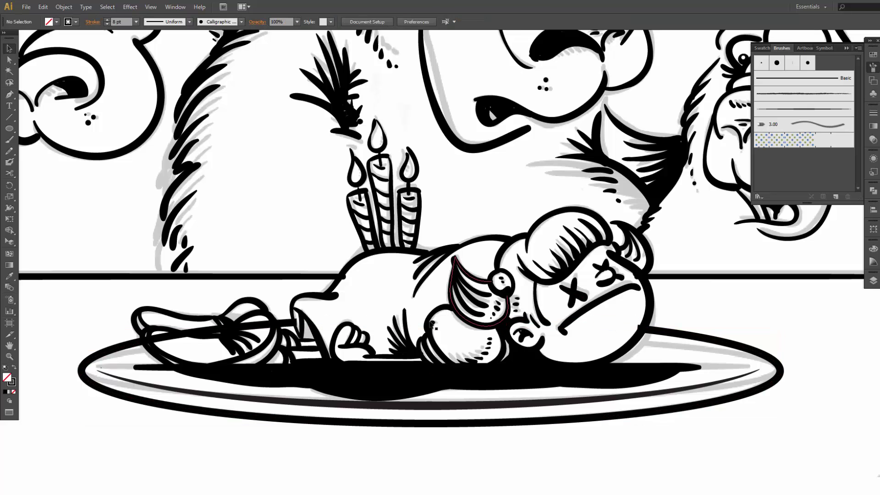
{"action": "left_click", "coordinate": [252, 322]}
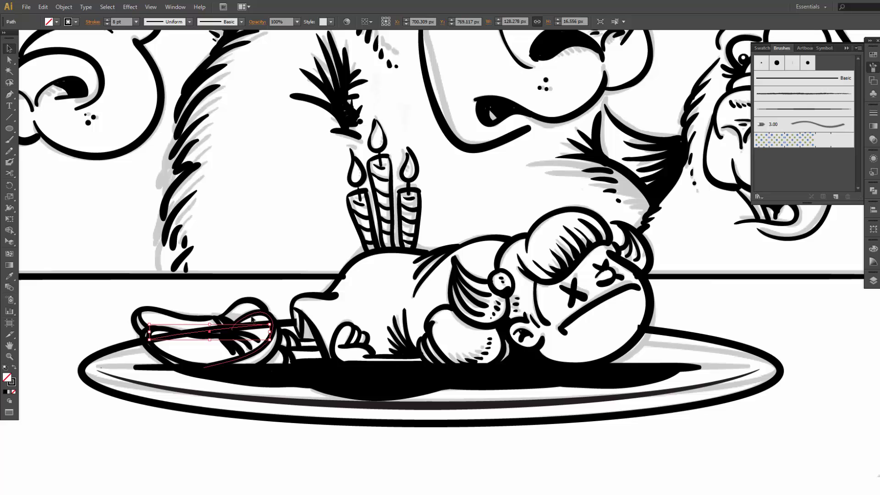
{"action": "key", "text": "Delete"}
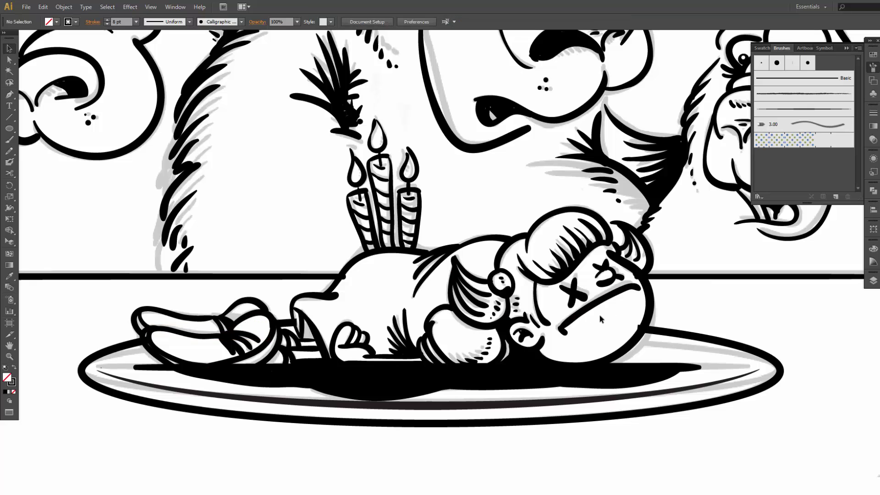
- Move the outer rim's open end anchor beside the head 2 px to the right
{"action": "left_click", "coordinate": [642, 330]}
{"action": "key", "text": "a"}
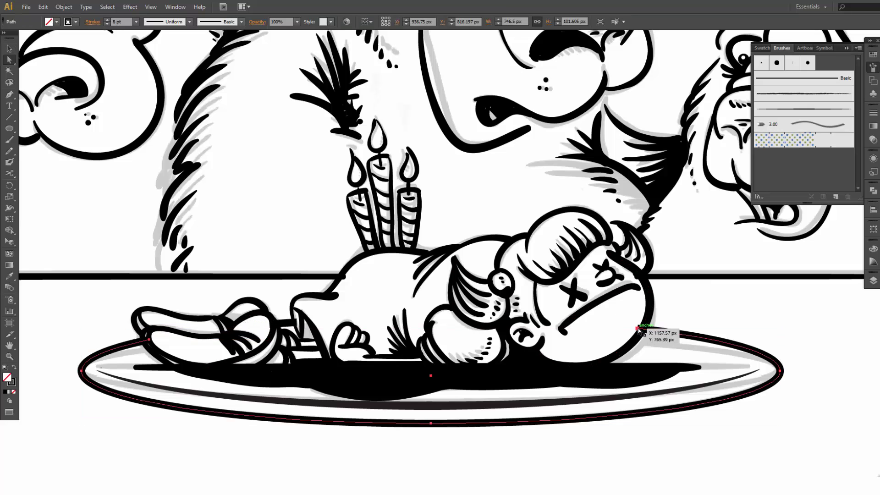
{"action": "left_click", "coordinate": [638, 329]}
{"action": "key", "text": "Right"}
{"action": "key", "text": "Right"}
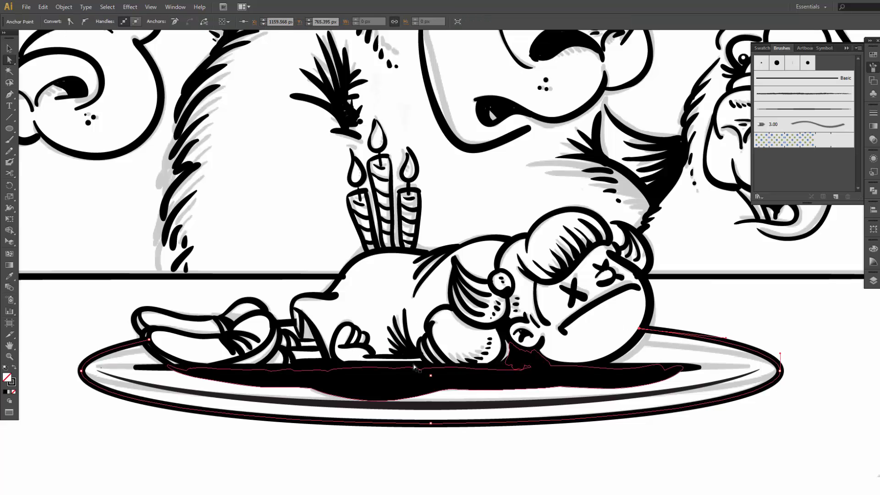
- Save the drawing in the Downloads folder as an Adobe Illustrator file named bEARS, using the Illustrator CS6 version
{"action": "key", "text": "ctrl+minus"}
{"action": "key", "text": "ctrl+minus"}
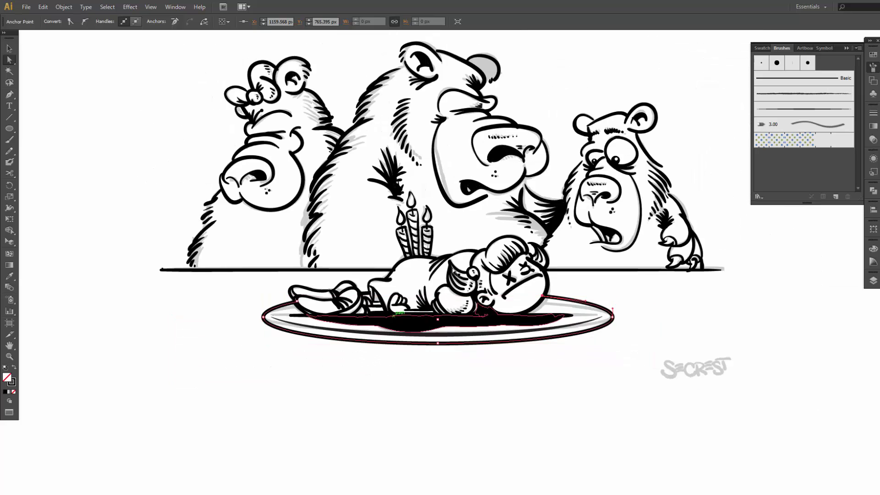
{"action": "left_click_drag", "start_coordinate": [489, 220], "coordinate": [479, 274]}
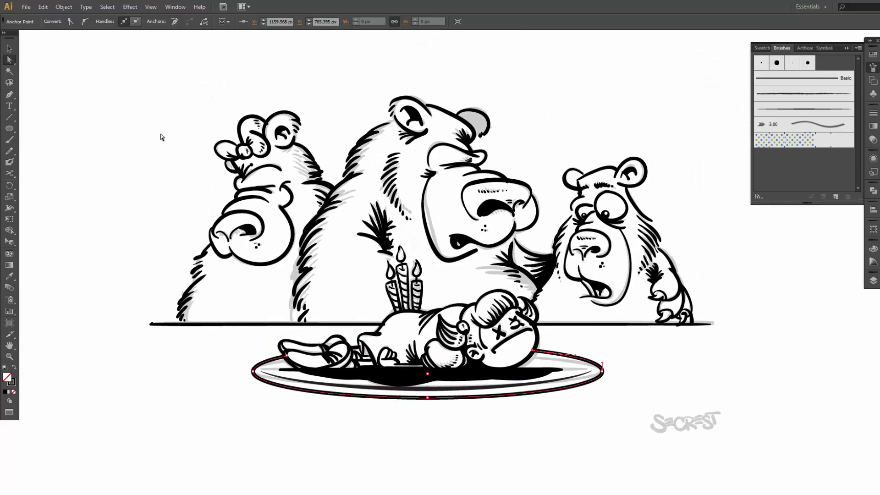
{"action": "left_click", "coordinate": [26, 6]}
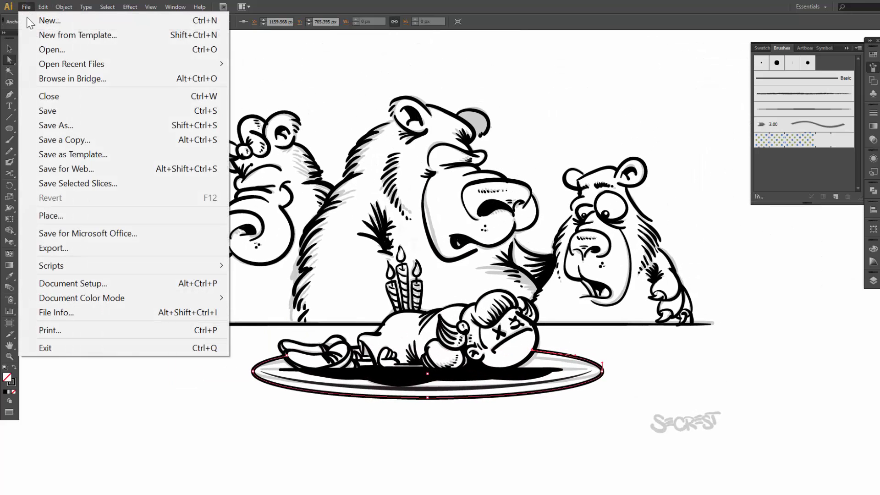
{"action": "left_click", "coordinate": [66, 114]}
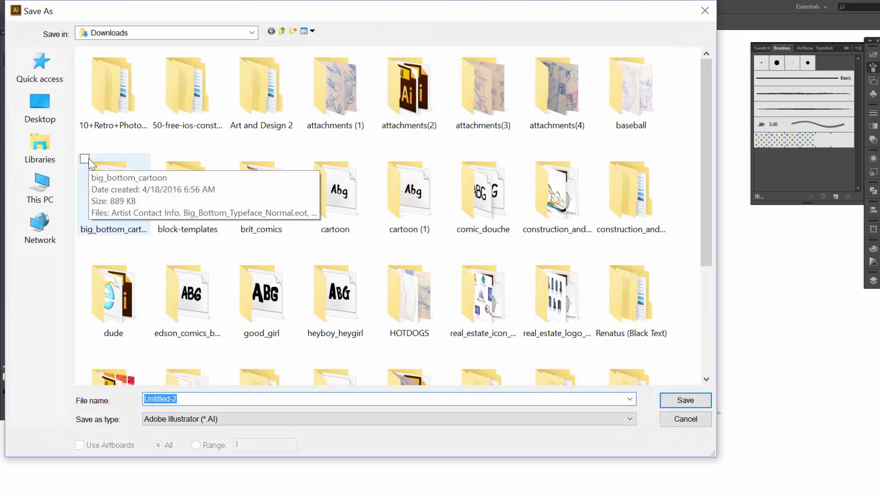
{"action": "type", "text": "bEARS"}
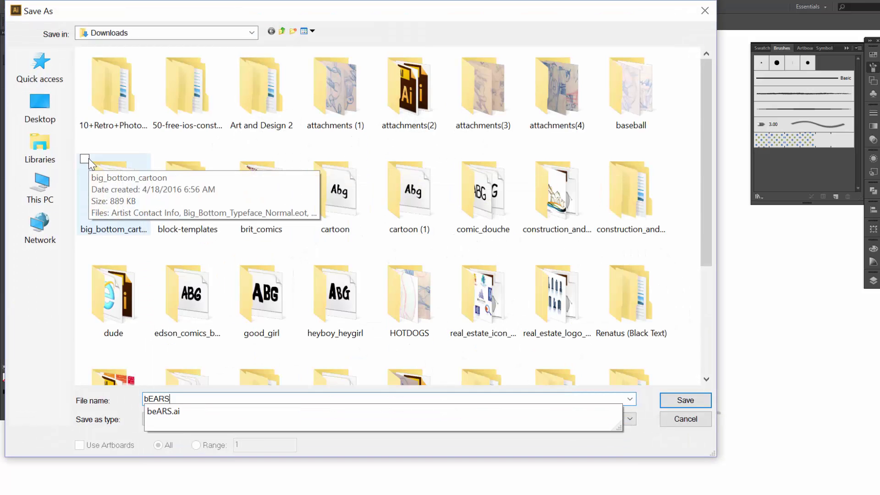
{"action": "key", "text": "Return"}
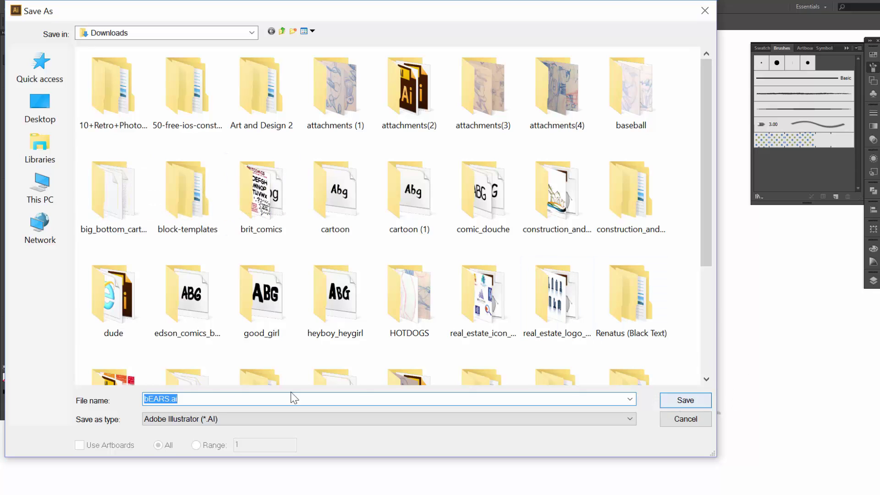
{"action": "left_click", "coordinate": [171, 398]}
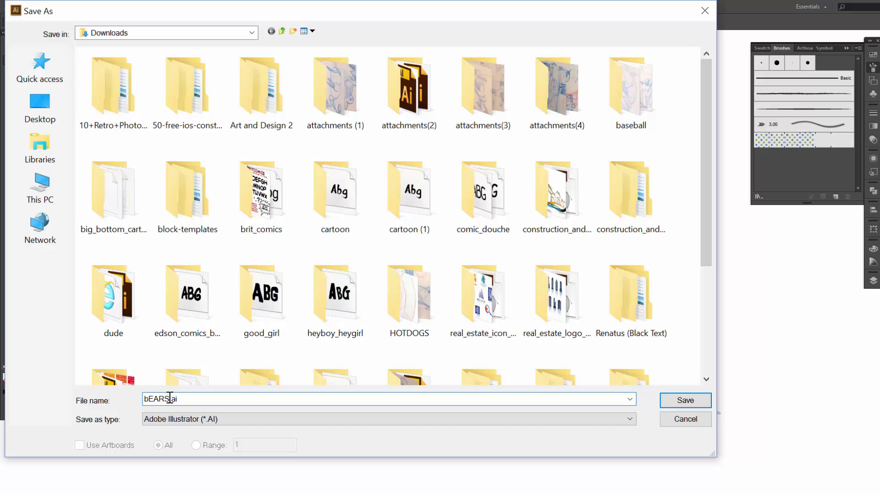
{"action": "left_click", "coordinate": [673, 402]}
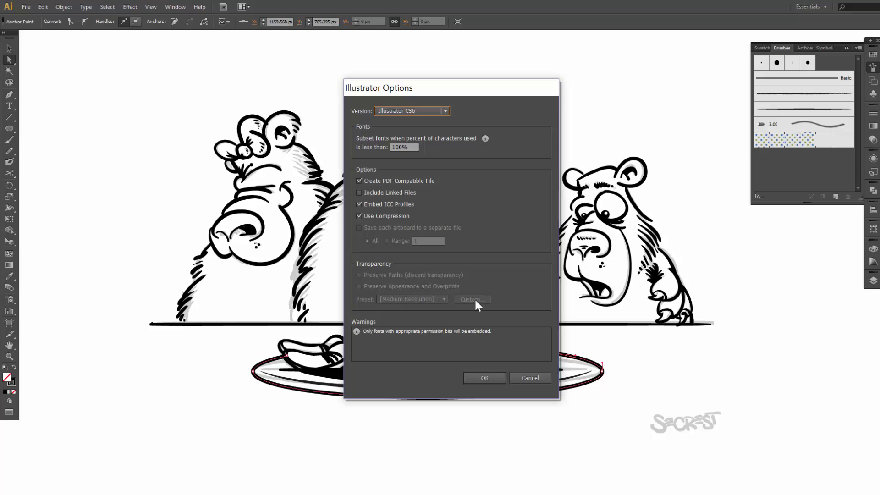
{"action": "left_click", "coordinate": [477, 376]}
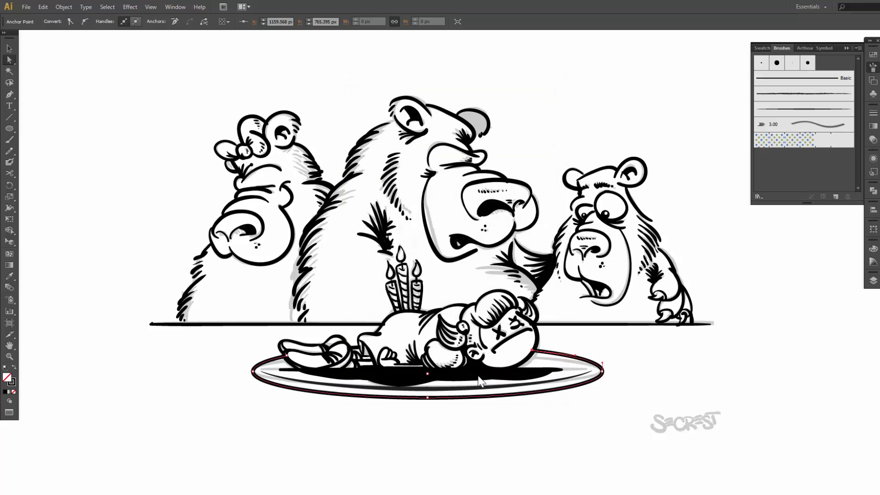
- Deselect the plate rim, collapse the brushes, and add a new layer named value above INKING
{"action": "left_click", "coordinate": [449, 418]}
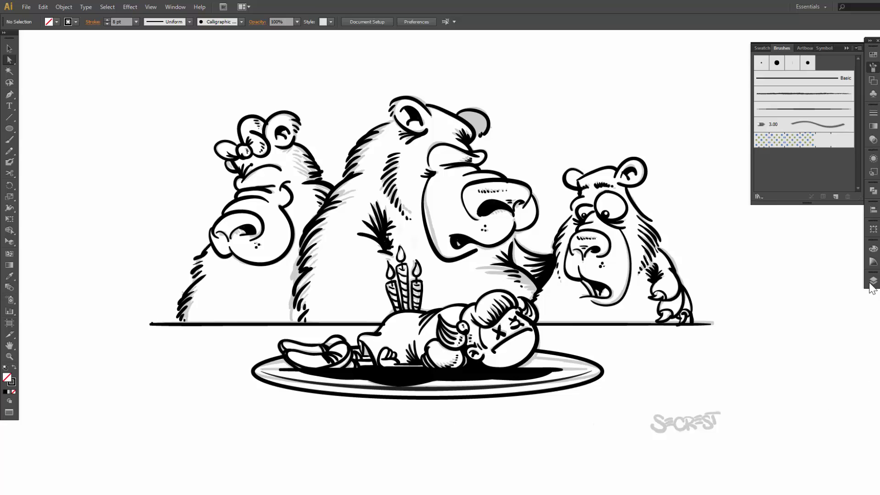
{"action": "left_click", "coordinate": [847, 47]}
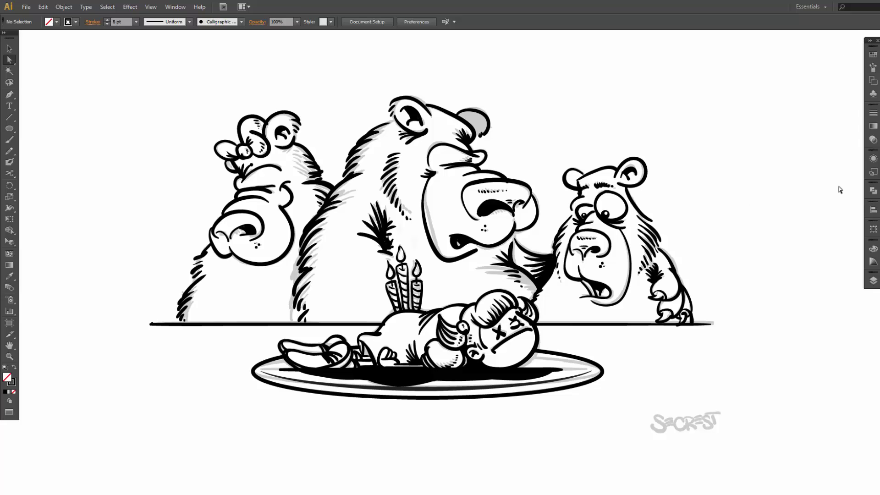
{"action": "left_click", "coordinate": [873, 280]}
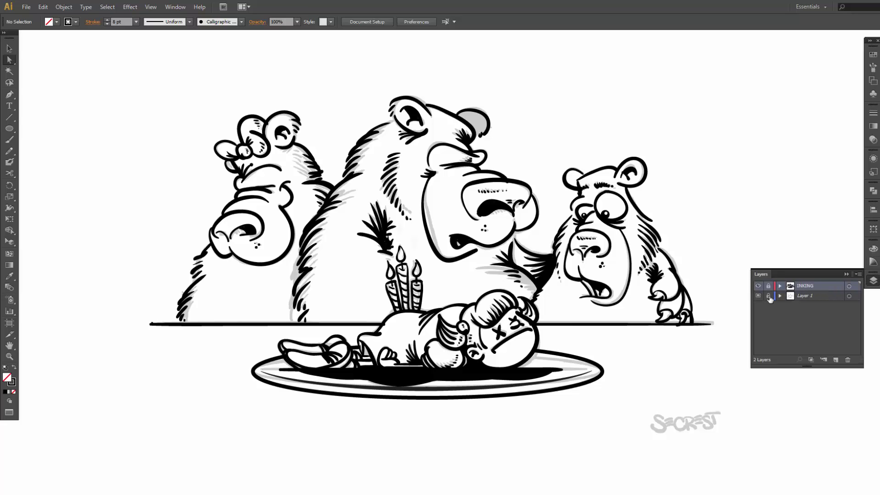
{"action": "left_click", "coordinate": [835, 359]}
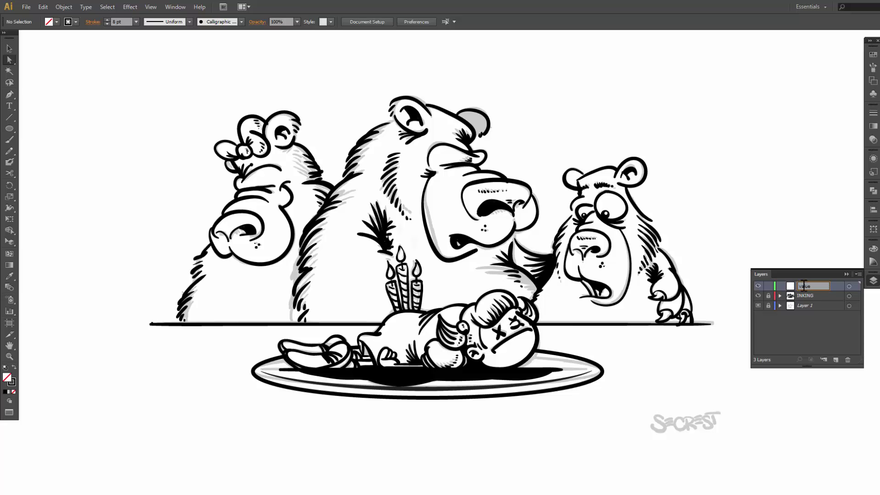
{"action": "key", "text": "Return"}
- Paint short 1 pt fur strokes over the shaded areas of the three bears' heads, shoulders and chests with the Paintbrush
{"action": "key", "text": "b"}
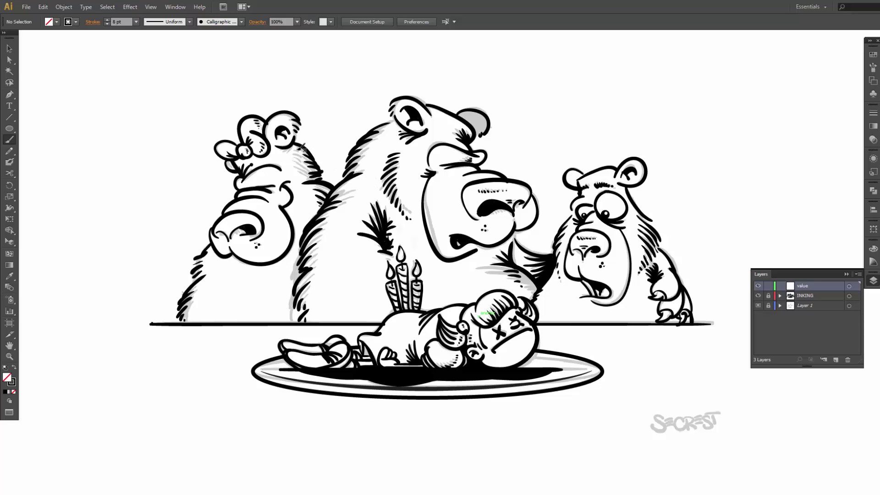
{"action": "left_click_drag", "start_coordinate": [306, 150], "coordinate": [313, 177]}
{"action": "left_click_drag", "start_coordinate": [389, 150], "coordinate": [399, 150]}
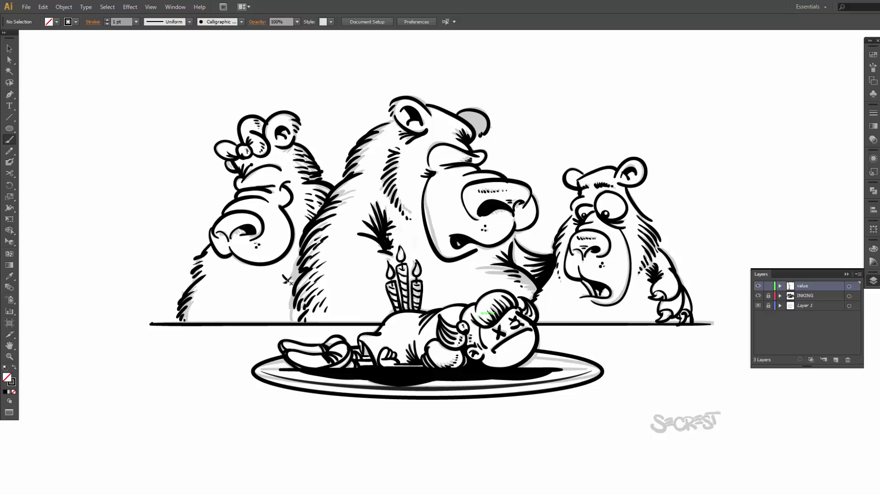
{"action": "left_click_drag", "start_coordinate": [279, 282], "coordinate": [269, 294]}
{"action": "left_click_drag", "start_coordinate": [260, 292], "coordinate": [261, 296]}
{"action": "mouse_move", "coordinate": [552, 295]}
{"action": "left_mouse_down"}
{"action": "mouse_move", "coordinate": [572, 308]}
{"action": "mouse_move", "coordinate": [555, 293]}
{"action": "left_mouse_up"}
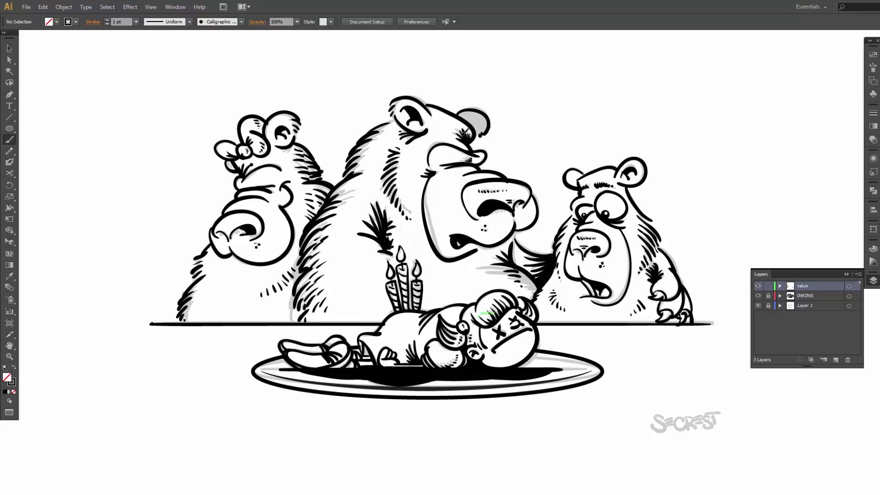
- Fill the far ears of the middle bear and the small right bear solid black with the Blob Brush
{"action": "key", "text": "shift+b"}
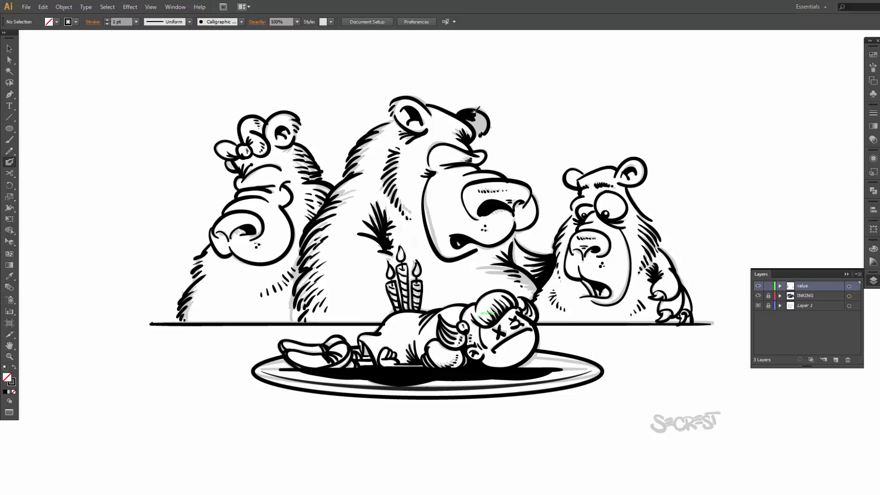
{"action": "mouse_move", "coordinate": [475, 110]}
{"action": "left_mouse_down"}
{"action": "mouse_move", "coordinate": [485, 117]}
{"action": "mouse_move", "coordinate": [474, 119]}
{"action": "left_mouse_up"}
{"action": "mouse_move", "coordinate": [476, 120]}
{"action": "left_mouse_down"}
{"action": "mouse_move", "coordinate": [469, 115]}
{"action": "mouse_move", "coordinate": [483, 113]}
{"action": "left_mouse_up"}
{"action": "left_click_drag", "start_coordinate": [576, 178], "coordinate": [581, 173]}
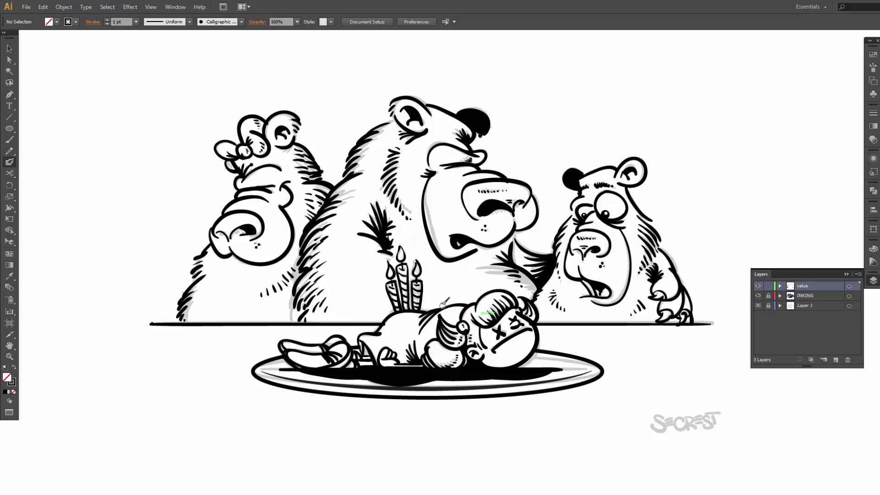
- Paint small shading strokes on the left bear's nose and short fur marks across its chest with the Paintbrush
{"action": "key", "text": "b"}
{"action": "left_click_drag", "start_coordinate": [224, 230], "coordinate": [231, 230]}
{"action": "left_click_drag", "start_coordinate": [254, 295], "coordinate": [244, 299]}
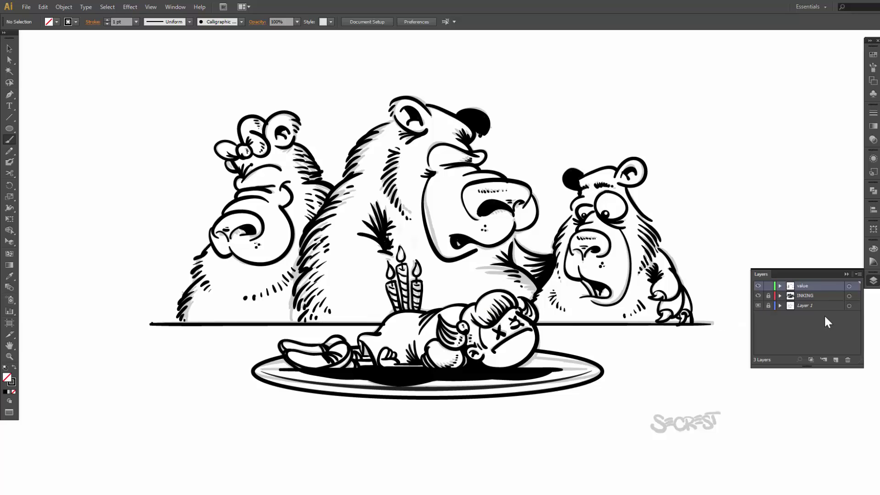
- Add a new layer directly beneath the INKING and value layers, and move the INKING layer above value
{"action": "left_click", "coordinate": [835, 360]}
{"action": "left_click_drag", "start_coordinate": [799, 284], "coordinate": [796, 307]}
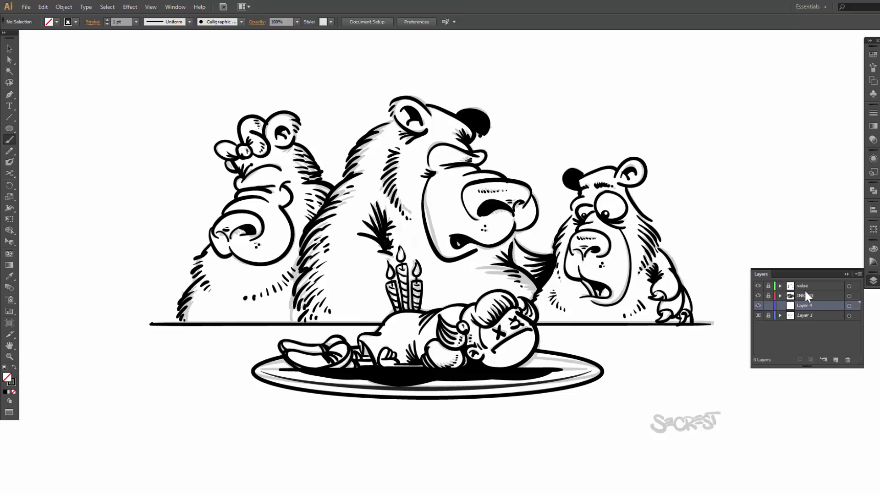
{"action": "left_click_drag", "start_coordinate": [797, 295], "coordinate": [800, 283]}
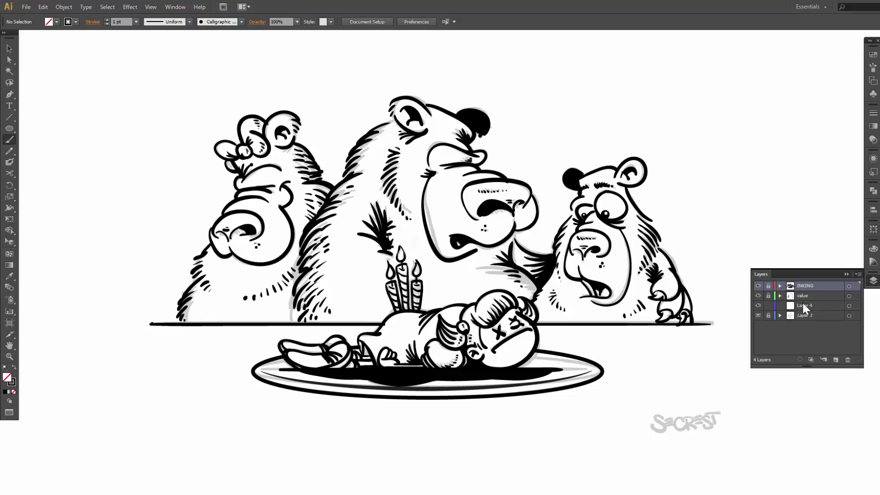
- Rename the new empty layer beneath value as cOLOR
{"action": "left_click", "coordinate": [803, 307]}
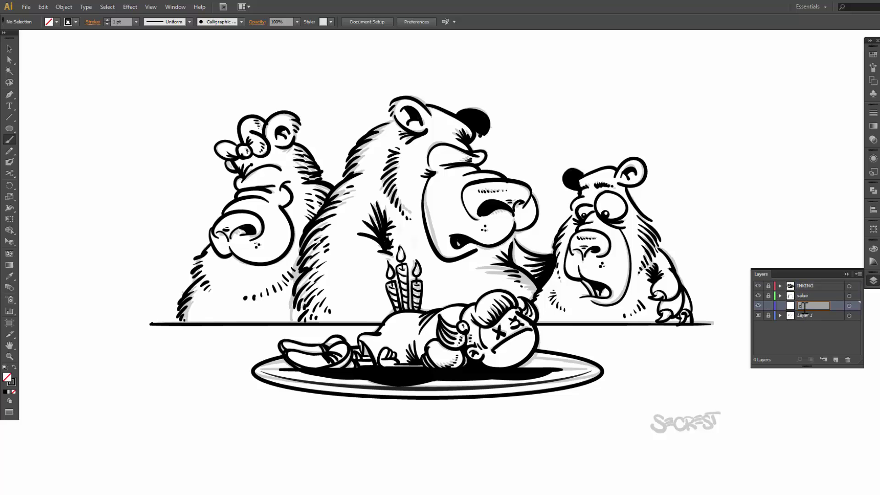
{"action": "type", "text": "co"}
{"action": "key", "text": "Return"}
- Start placing an image and look through the Downloads folder for the bears color palette
{"action": "left_click", "coordinate": [26, 7]}
{"action": "left_click", "coordinate": [67, 210]}
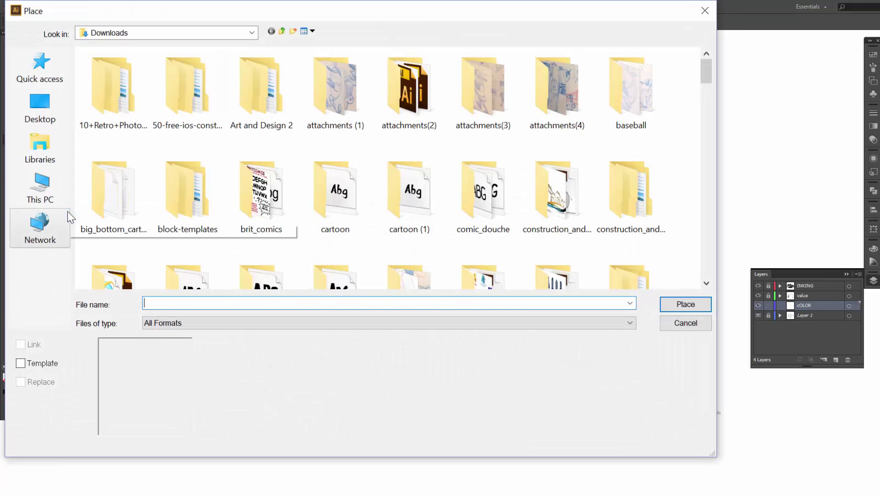
{"action": "scroll", "coordinate": [323, 169], "scroll_direction": "down", "scroll_amount": 10}
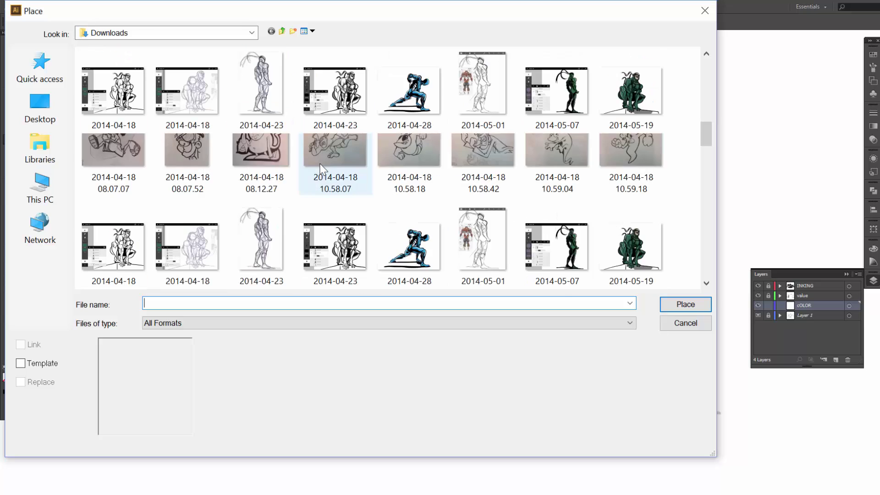
{"action": "scroll", "coordinate": [323, 169], "scroll_direction": "down", "scroll_amount": 8}
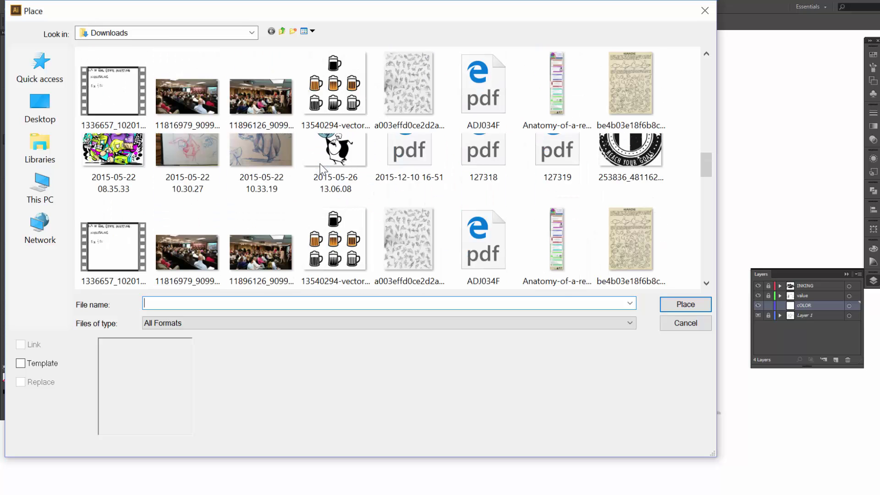
{"action": "scroll", "coordinate": [323, 170], "scroll_direction": "down", "scroll_amount": 6}
{"action": "scroll", "coordinate": [323, 169], "scroll_direction": "down", "scroll_amount": 8}
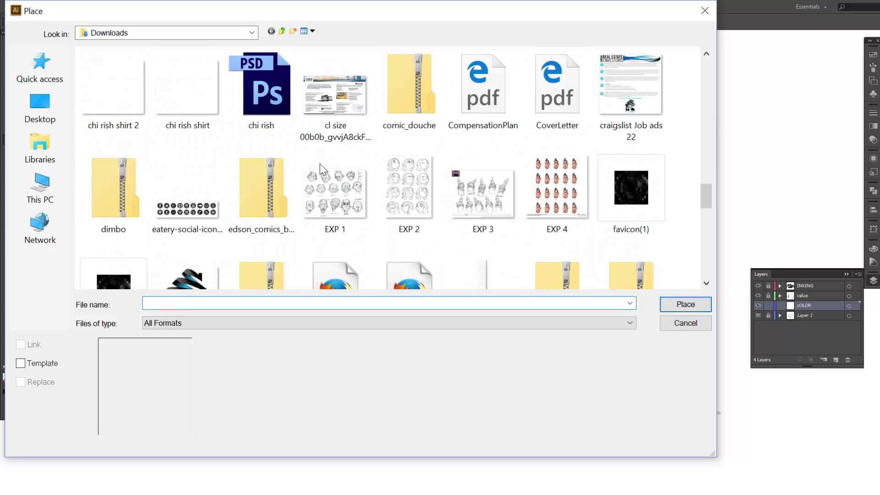
{"action": "scroll", "coordinate": [323, 169], "scroll_direction": "down", "scroll_amount": 3}
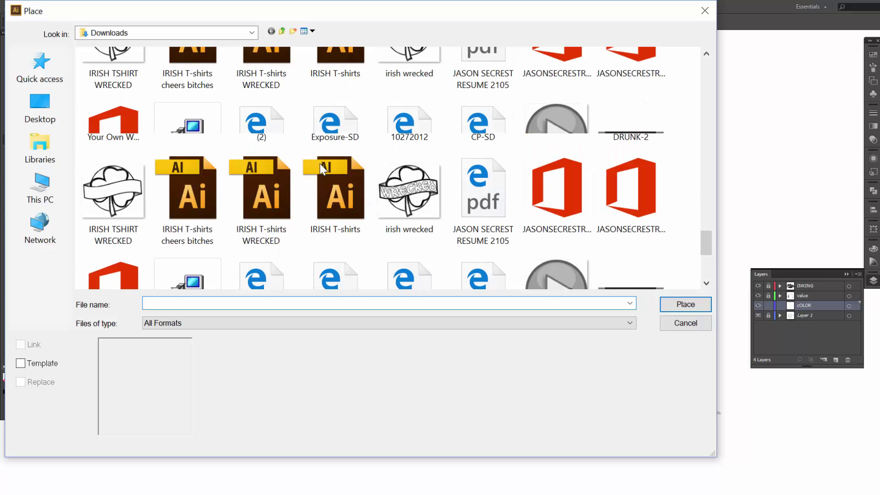
{"action": "scroll", "coordinate": [322, 169], "scroll_direction": "up", "scroll_amount": 6}
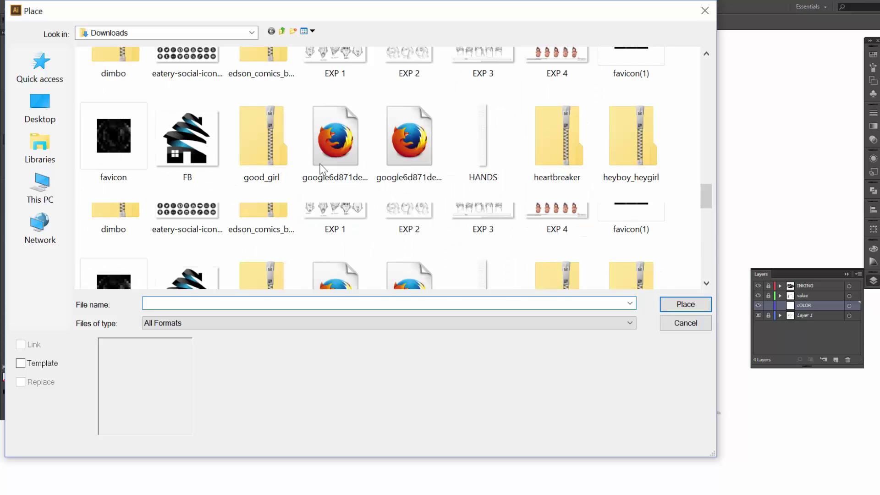
{"action": "scroll", "coordinate": [322, 168], "scroll_direction": "down", "scroll_amount": 5}
{"action": "scroll", "coordinate": [323, 169], "scroll_direction": "down", "scroll_amount": 10}
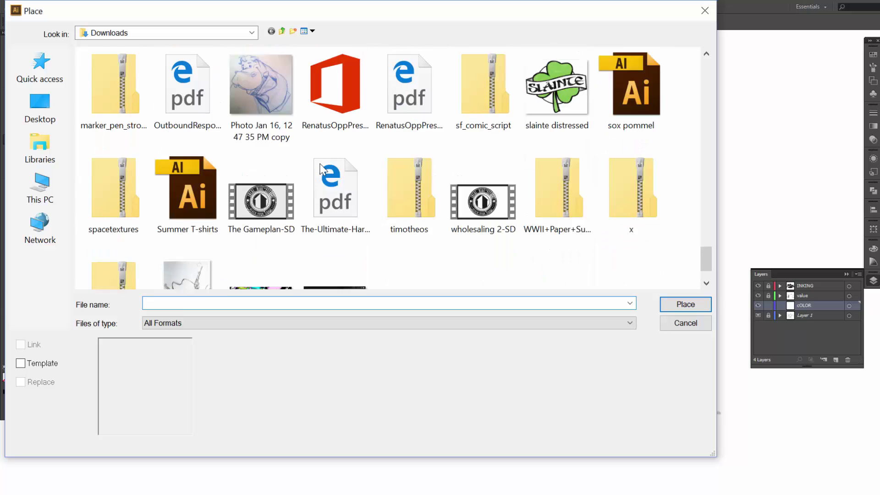
{"action": "scroll", "coordinate": [326, 169], "scroll_direction": "up", "scroll_amount": 9}
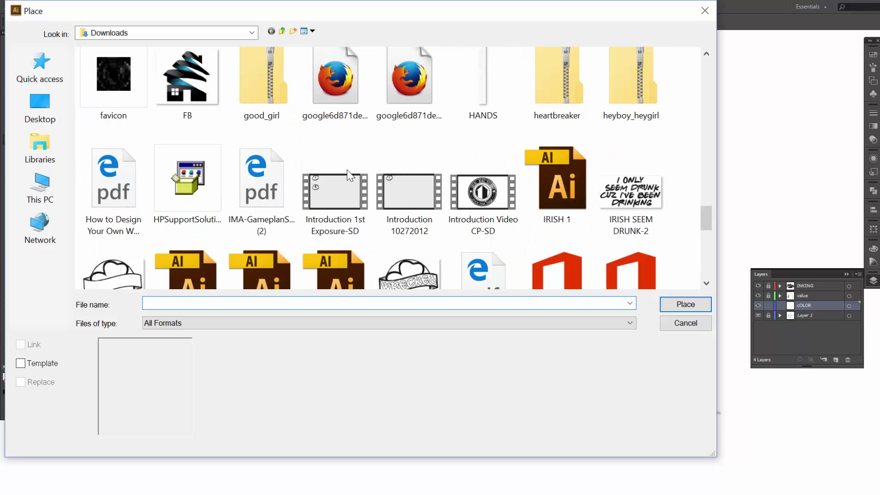
- Place the beARS-Color-Palette image from the Pictures folder as a linked file on the cOLOR layer
{"action": "left_click", "coordinate": [205, 34]}
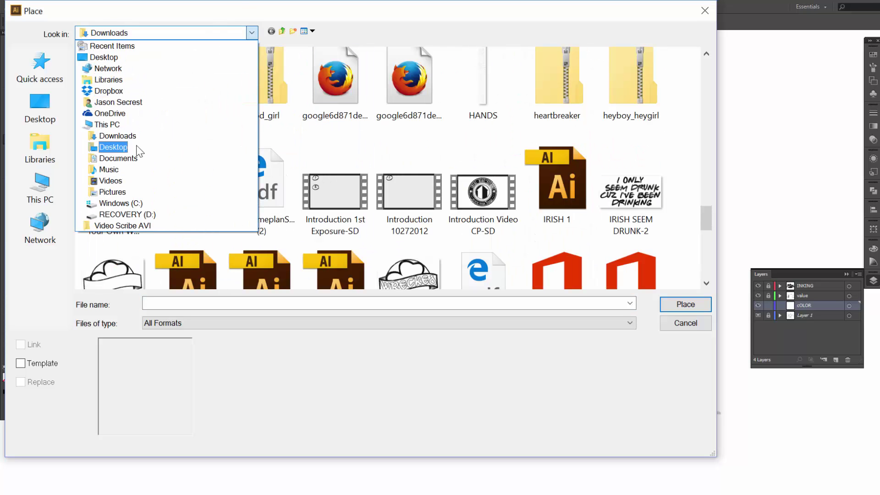
{"action": "left_click", "coordinate": [129, 189]}
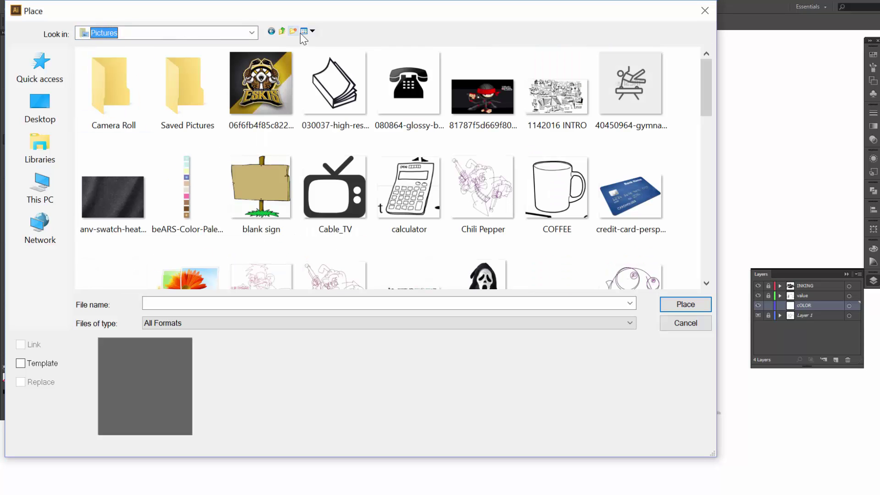
{"action": "left_click", "coordinate": [178, 200]}
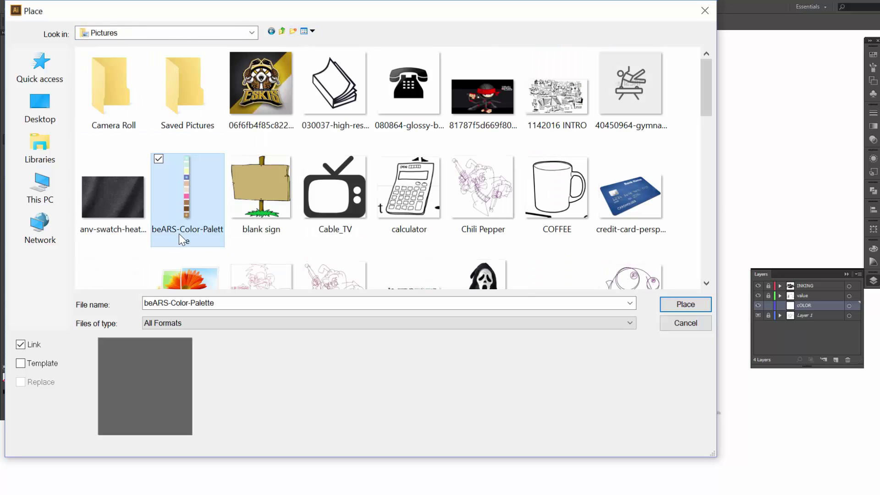
{"action": "left_click", "coordinate": [687, 304]}
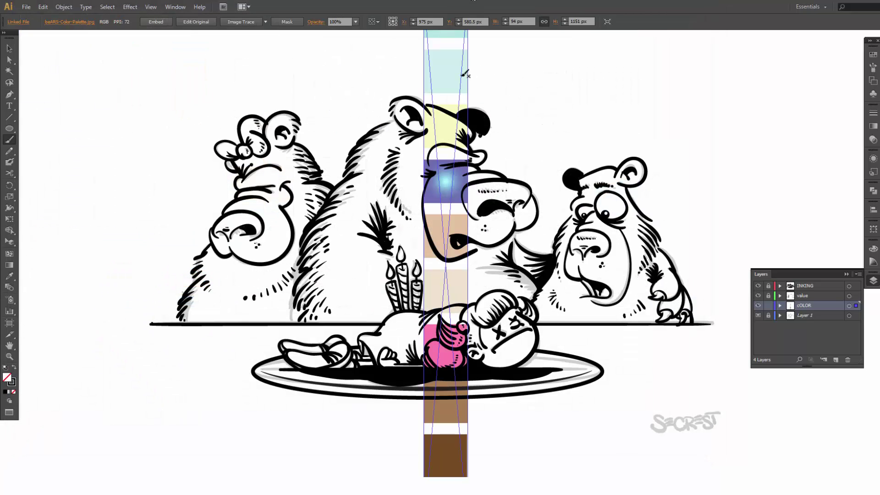
- Move the placed color palette off the artwork into the empty space left of the bears and deselect it
{"action": "key", "text": "ctrl+minus"}
{"action": "key", "text": "v"}
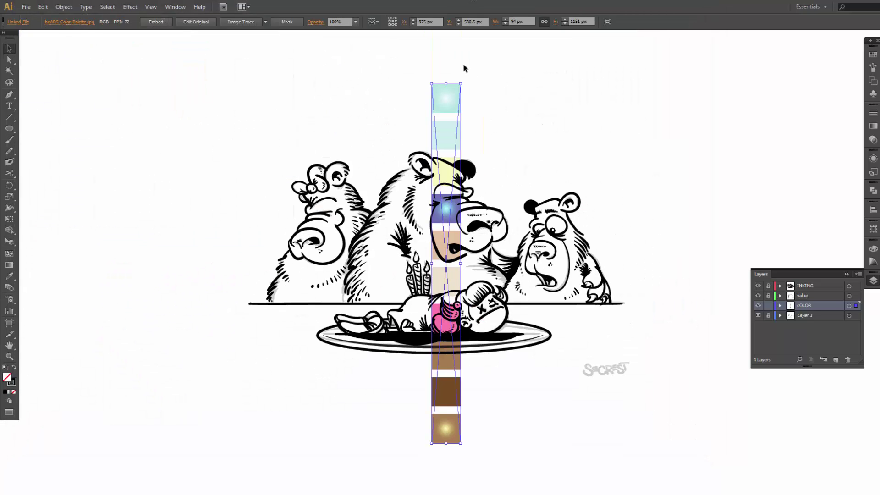
{"action": "left_click_drag", "start_coordinate": [461, 92], "coordinate": [190, 132]}
{"action": "left_click", "coordinate": [232, 217]}
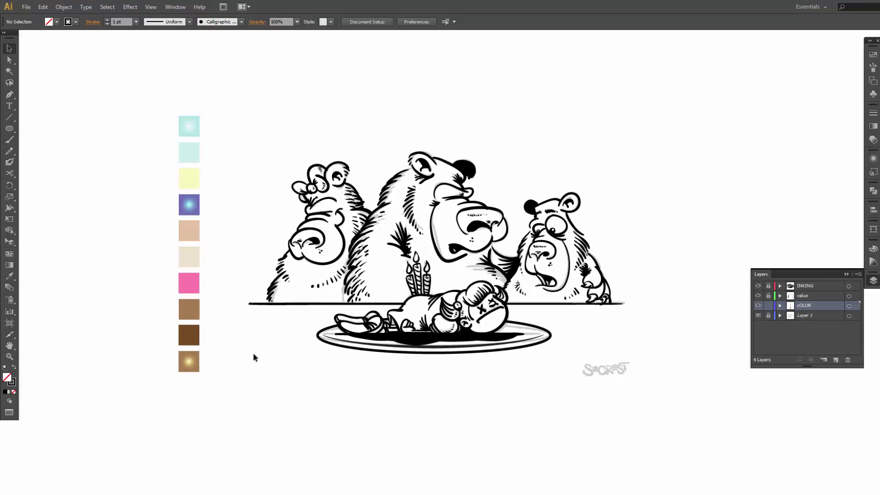
{"action": "mouse_move", "coordinate": [353, 370]}
{"action": "left_mouse_down"}
{"action": "mouse_move", "coordinate": [337, 354]}
{"action": "mouse_move", "coordinate": [344, 341]}
{"action": "mouse_move", "coordinate": [352, 352]}
{"action": "left_mouse_up"}
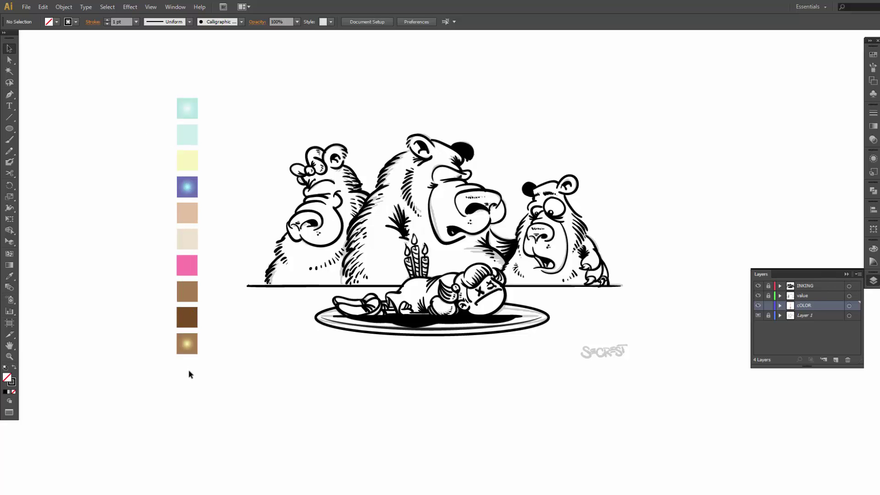
{"action": "key", "text": "ctrl+="}
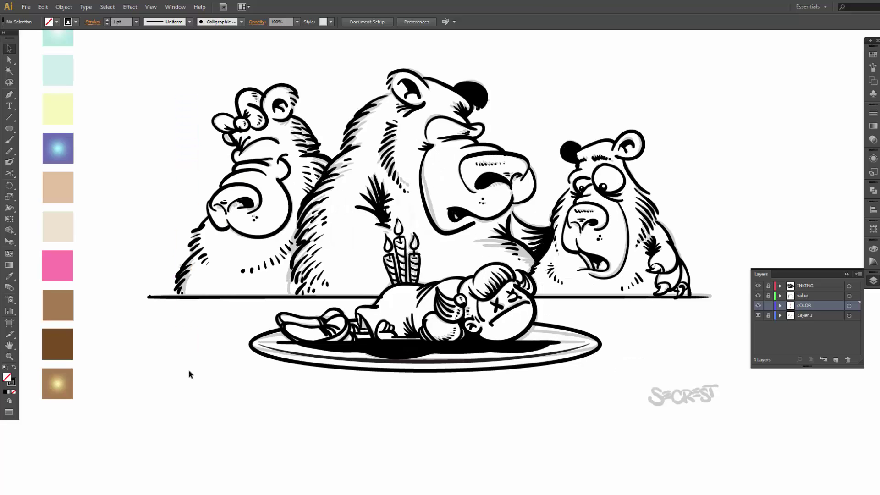
{"action": "left_click_drag", "start_coordinate": [232, 301], "coordinate": [243, 333]}
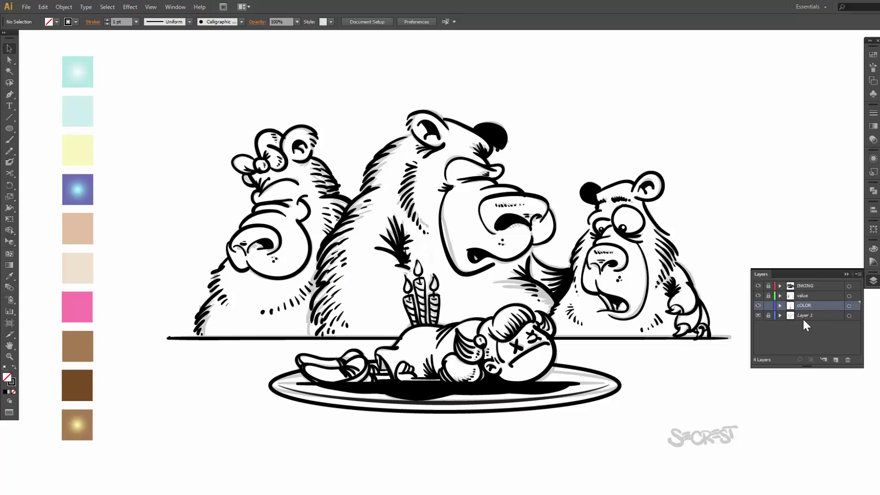
- Sample the dark brown swatch as the painting colour with the Eyedropper
{"action": "left_click", "coordinate": [768, 286]}
{"action": "left_click", "coordinate": [10, 162]}
{"action": "left_click", "coordinate": [9, 276]}
{"action": "left_click", "coordinate": [82, 367], "text": "ctrl"}
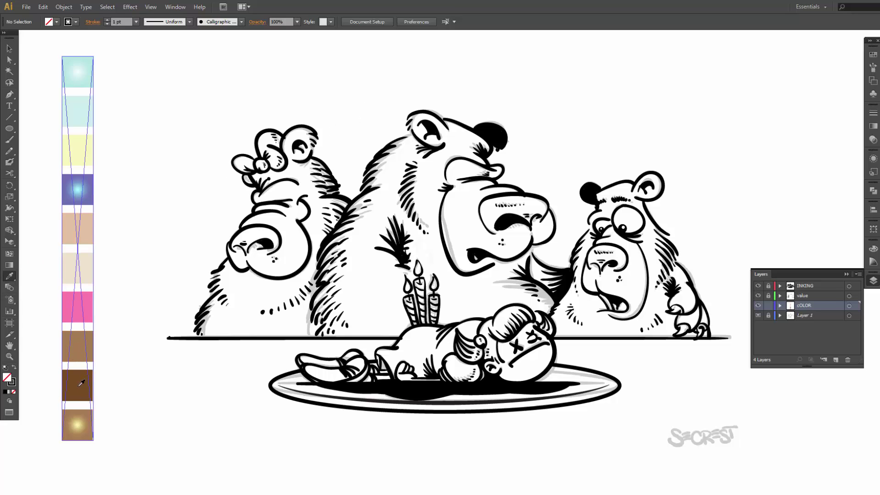
{"action": "left_click", "coordinate": [81, 383]}
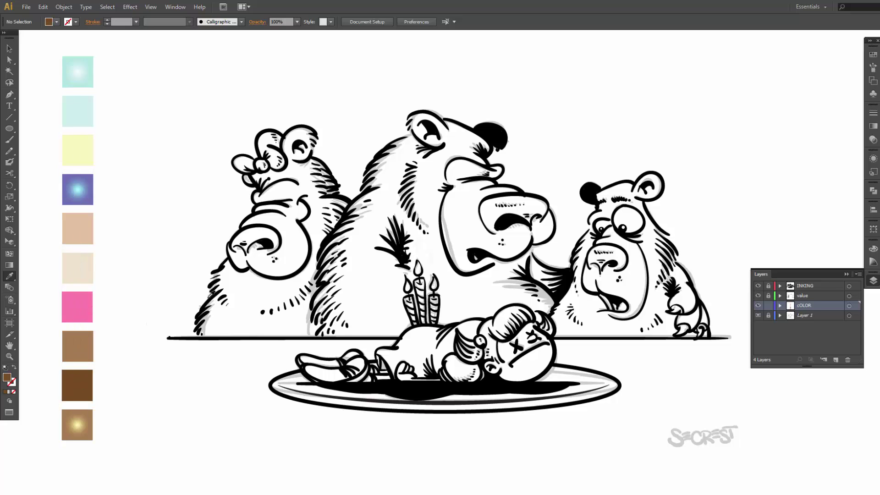
- Paint the middle bear's ear, forehead and back of the head dark brown with the Blob Brush on the color layer
{"action": "key", "text": "shift+b"}
{"action": "mouse_move", "coordinate": [440, 129]}
{"action": "left_mouse_down"}
{"action": "mouse_move", "coordinate": [417, 123]}
{"action": "mouse_move", "coordinate": [429, 137]}
{"action": "mouse_move", "coordinate": [448, 132]}
{"action": "mouse_move", "coordinate": [428, 123]}
{"action": "mouse_move", "coordinate": [431, 130]}
{"action": "mouse_move", "coordinate": [433, 115]}
{"action": "mouse_move", "coordinate": [445, 135]}
{"action": "mouse_move", "coordinate": [440, 122]}
{"action": "mouse_move", "coordinate": [488, 140]}
{"action": "left_mouse_up"}
{"action": "key", "text": "shift+x"}
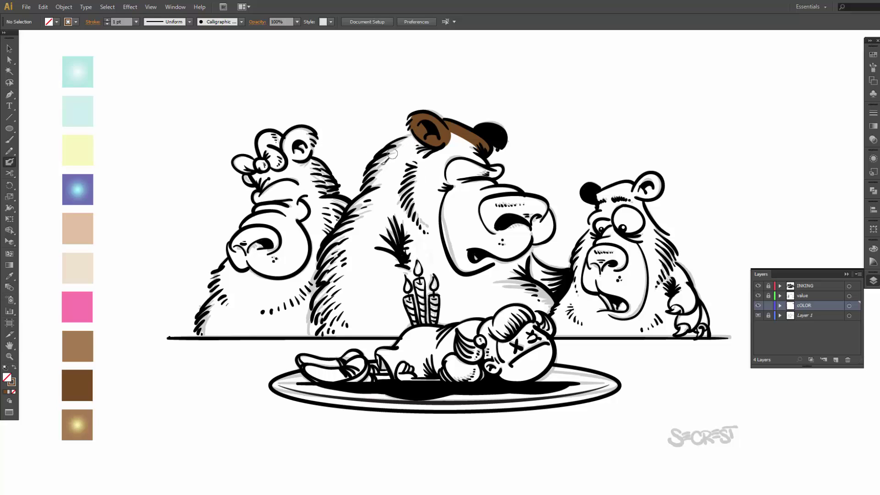
{"action": "mouse_move", "coordinate": [369, 193]}
{"action": "left_mouse_down"}
{"action": "mouse_move", "coordinate": [391, 151]}
{"action": "mouse_move", "coordinate": [426, 134]}
{"action": "left_mouse_up"}
{"action": "mouse_move", "coordinate": [384, 163]}
{"action": "left_mouse_down"}
{"action": "mouse_move", "coordinate": [401, 187]}
{"action": "mouse_move", "coordinate": [386, 176]}
{"action": "mouse_move", "coordinate": [401, 183]}
{"action": "mouse_move", "coordinate": [398, 158]}
{"action": "mouse_move", "coordinate": [411, 168]}
{"action": "mouse_move", "coordinate": [424, 163]}
{"action": "mouse_move", "coordinate": [427, 144]}
{"action": "mouse_move", "coordinate": [438, 163]}
{"action": "mouse_move", "coordinate": [446, 152]}
{"action": "mouse_move", "coordinate": [442, 170]}
{"action": "left_mouse_up"}
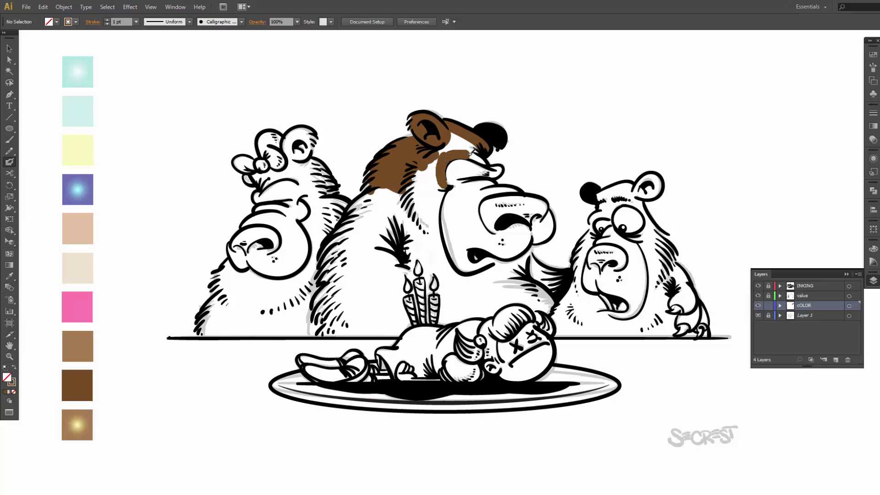
{"action": "mouse_move", "coordinate": [471, 151]}
{"action": "left_mouse_down"}
{"action": "mouse_move", "coordinate": [481, 155]}
{"action": "mouse_move", "coordinate": [479, 143]}
{"action": "left_mouse_up"}
{"action": "mouse_move", "coordinate": [474, 145]}
{"action": "left_mouse_down"}
{"action": "mouse_move", "coordinate": [406, 171]}
{"action": "mouse_move", "coordinate": [425, 165]}
{"action": "mouse_move", "coordinate": [444, 186]}
{"action": "mouse_move", "coordinate": [438, 161]}
{"action": "left_mouse_up"}
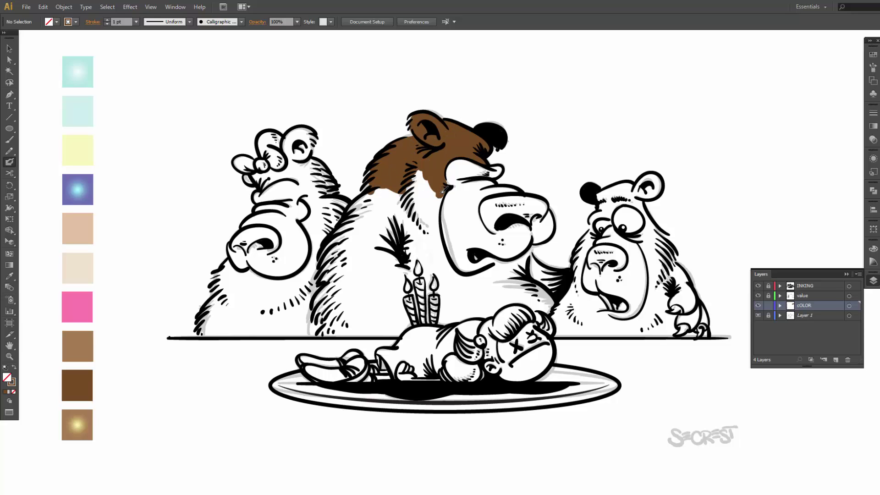
- Paint the middle bear's neck, shoulder, torso and arm dark brown, leaving the area around the candles unpainted
{"action": "mouse_move", "coordinate": [442, 191]}
{"action": "left_mouse_down"}
{"action": "mouse_move", "coordinate": [436, 237]}
{"action": "mouse_move", "coordinate": [425, 174]}
{"action": "mouse_move", "coordinate": [427, 187]}
{"action": "mouse_move", "coordinate": [406, 165]}
{"action": "mouse_move", "coordinate": [390, 215]}
{"action": "mouse_move", "coordinate": [393, 197]}
{"action": "mouse_move", "coordinate": [378, 200]}
{"action": "mouse_move", "coordinate": [381, 188]}
{"action": "mouse_move", "coordinate": [349, 215]}
{"action": "mouse_move", "coordinate": [373, 207]}
{"action": "mouse_move", "coordinate": [424, 227]}
{"action": "mouse_move", "coordinate": [427, 251]}
{"action": "mouse_move", "coordinate": [438, 212]}
{"action": "mouse_move", "coordinate": [457, 285]}
{"action": "left_mouse_up"}
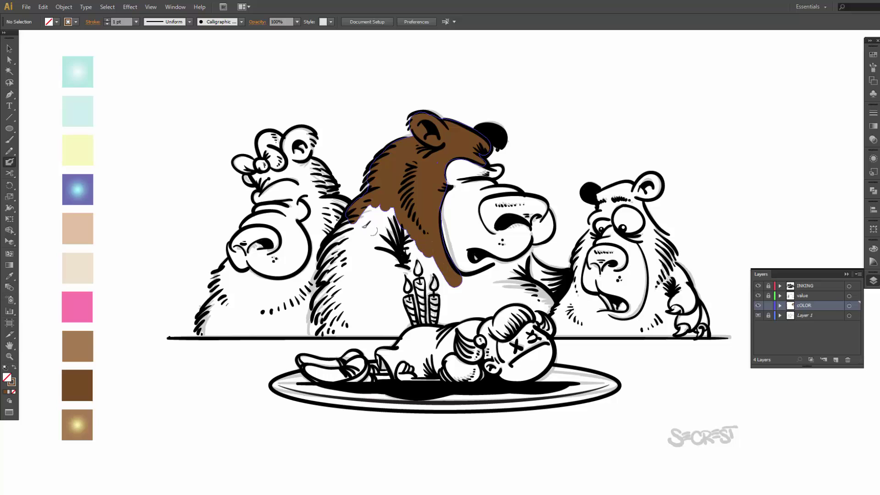
{"action": "mouse_move", "coordinate": [374, 231]}
{"action": "left_mouse_down"}
{"action": "mouse_move", "coordinate": [396, 215]}
{"action": "mouse_move", "coordinate": [402, 230]}
{"action": "mouse_move", "coordinate": [394, 242]}
{"action": "mouse_move", "coordinate": [403, 249]}
{"action": "mouse_move", "coordinate": [388, 245]}
{"action": "mouse_move", "coordinate": [394, 207]}
{"action": "mouse_move", "coordinate": [371, 233]}
{"action": "mouse_move", "coordinate": [357, 232]}
{"action": "mouse_move", "coordinate": [360, 217]}
{"action": "mouse_move", "coordinate": [348, 223]}
{"action": "mouse_move", "coordinate": [321, 255]}
{"action": "mouse_move", "coordinate": [351, 253]}
{"action": "mouse_move", "coordinate": [377, 231]}
{"action": "mouse_move", "coordinate": [375, 259]}
{"action": "left_mouse_up"}
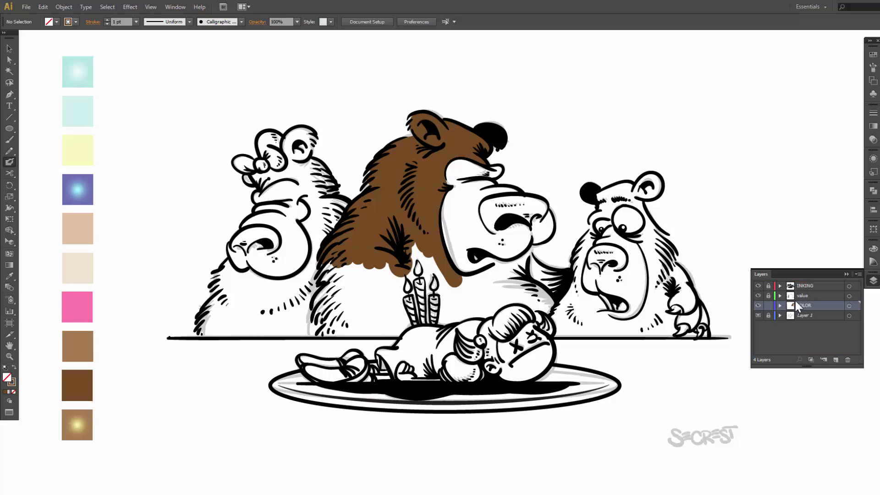
{"action": "mouse_move", "coordinate": [355, 265]}
{"action": "left_mouse_down"}
{"action": "mouse_move", "coordinate": [335, 262]}
{"action": "mouse_move", "coordinate": [327, 273]}
{"action": "mouse_move", "coordinate": [343, 268]}
{"action": "mouse_move", "coordinate": [349, 277]}
{"action": "mouse_move", "coordinate": [314, 306]}
{"action": "mouse_move", "coordinate": [329, 304]}
{"action": "mouse_move", "coordinate": [323, 331]}
{"action": "mouse_move", "coordinate": [402, 327]}
{"action": "mouse_move", "coordinate": [387, 298]}
{"action": "mouse_move", "coordinate": [352, 324]}
{"action": "mouse_move", "coordinate": [342, 311]}
{"action": "mouse_move", "coordinate": [346, 280]}
{"action": "mouse_move", "coordinate": [352, 305]}
{"action": "mouse_move", "coordinate": [367, 316]}
{"action": "mouse_move", "coordinate": [359, 258]}
{"action": "mouse_move", "coordinate": [377, 258]}
{"action": "mouse_move", "coordinate": [385, 274]}
{"action": "mouse_move", "coordinate": [382, 260]}
{"action": "mouse_move", "coordinate": [391, 260]}
{"action": "mouse_move", "coordinate": [399, 315]}
{"action": "left_mouse_up"}
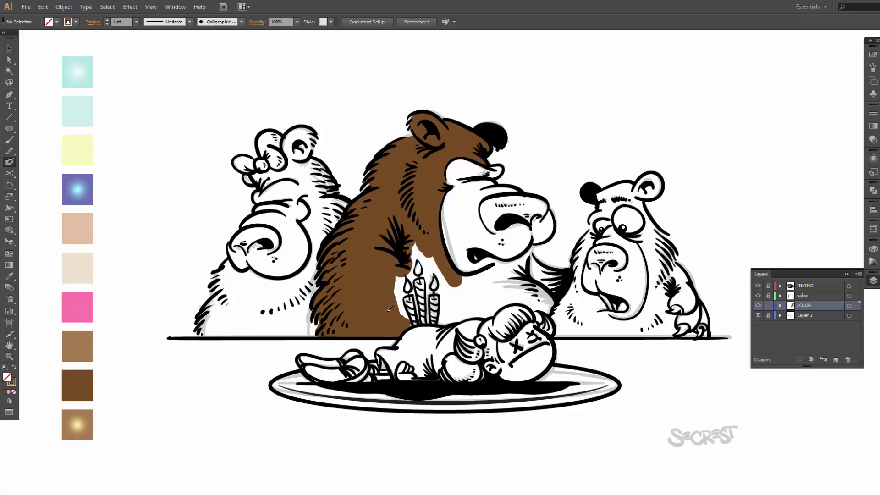
{"action": "mouse_move", "coordinate": [475, 285]}
{"action": "left_mouse_down"}
{"action": "mouse_move", "coordinate": [504, 265]}
{"action": "mouse_move", "coordinate": [519, 271]}
{"action": "mouse_move", "coordinate": [512, 265]}
{"action": "mouse_move", "coordinate": [530, 258]}
{"action": "mouse_move", "coordinate": [518, 271]}
{"action": "mouse_move", "coordinate": [533, 267]}
{"action": "mouse_move", "coordinate": [532, 257]}
{"action": "mouse_move", "coordinate": [558, 274]}
{"action": "mouse_move", "coordinate": [541, 269]}
{"action": "mouse_move", "coordinate": [555, 287]}
{"action": "mouse_move", "coordinate": [561, 278]}
{"action": "mouse_move", "coordinate": [528, 258]}
{"action": "left_mouse_up"}
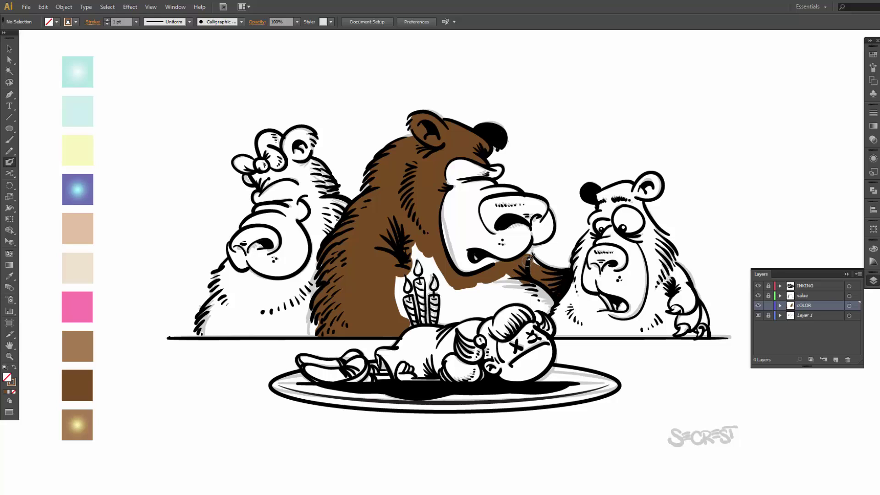
{"action": "left_click_drag", "start_coordinate": [481, 275], "coordinate": [450, 291]}
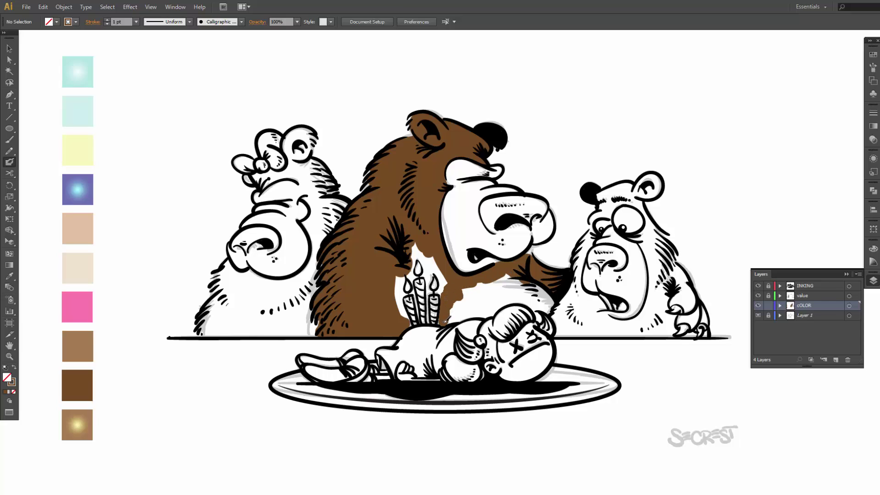
{"action": "mouse_move", "coordinate": [460, 316]}
{"action": "left_mouse_down"}
{"action": "mouse_move", "coordinate": [533, 298]}
{"action": "mouse_move", "coordinate": [485, 293]}
{"action": "mouse_move", "coordinate": [461, 306]}
{"action": "mouse_move", "coordinate": [469, 286]}
{"action": "mouse_move", "coordinate": [463, 297]}
{"action": "mouse_move", "coordinate": [520, 276]}
{"action": "mouse_move", "coordinate": [550, 305]}
{"action": "mouse_move", "coordinate": [533, 283]}
{"action": "left_mouse_up"}
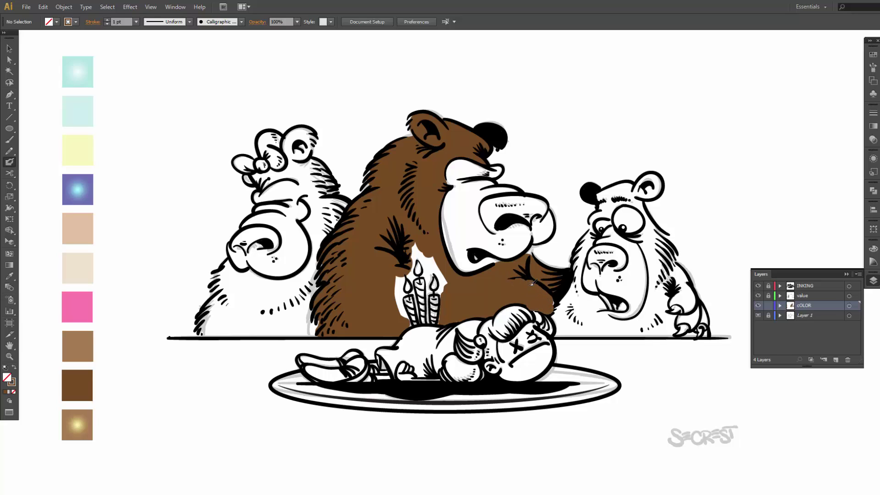
- Fill the unpainted fur above and to the right of the three candles with dark brown
{"action": "key", "text": "z"}
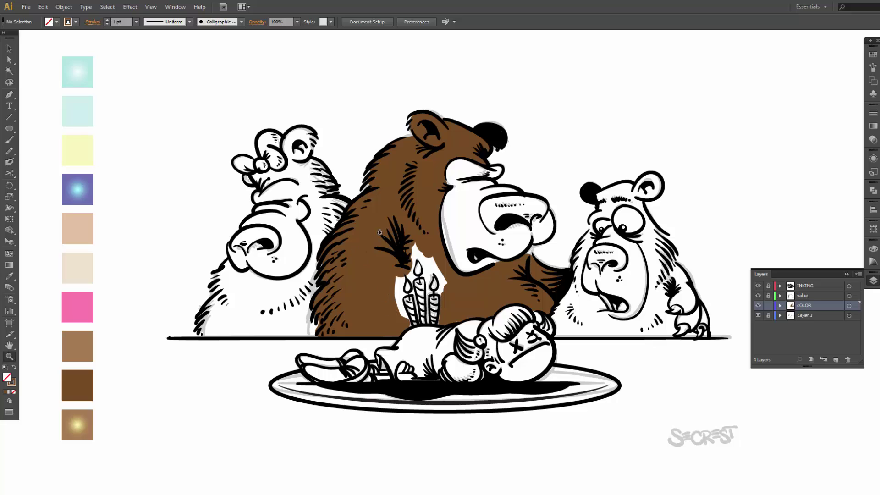
{"action": "left_click_drag", "start_coordinate": [371, 215], "coordinate": [498, 357]}
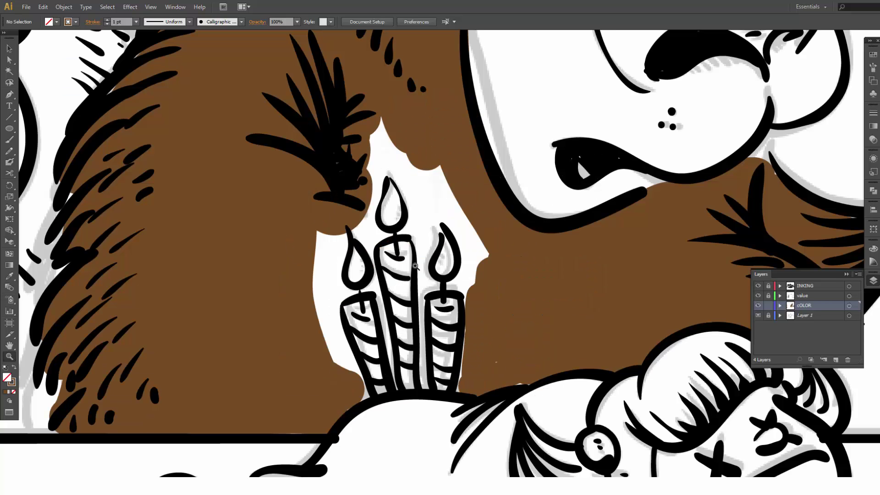
{"action": "key", "text": "shift+b"}
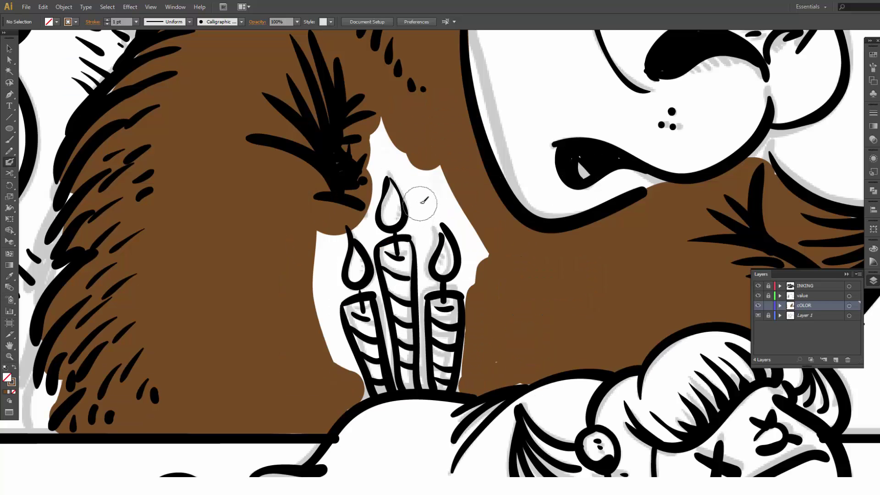
{"action": "mouse_move", "coordinate": [366, 199]}
{"action": "left_mouse_down"}
{"action": "mouse_move", "coordinate": [381, 119]}
{"action": "mouse_move", "coordinate": [396, 164]}
{"action": "mouse_move", "coordinate": [423, 199]}
{"action": "mouse_move", "coordinate": [429, 175]}
{"action": "mouse_move", "coordinate": [451, 193]}
{"action": "mouse_move", "coordinate": [435, 168]}
{"action": "mouse_move", "coordinate": [427, 169]}
{"action": "mouse_move", "coordinate": [416, 213]}
{"action": "mouse_move", "coordinate": [424, 217]}
{"action": "mouse_move", "coordinate": [422, 205]}
{"action": "mouse_move", "coordinate": [436, 200]}
{"action": "mouse_move", "coordinate": [462, 204]}
{"action": "mouse_move", "coordinate": [437, 207]}
{"action": "mouse_move", "coordinate": [459, 219]}
{"action": "mouse_move", "coordinate": [491, 263]}
{"action": "mouse_move", "coordinate": [482, 272]}
{"action": "mouse_move", "coordinate": [476, 258]}
{"action": "mouse_move", "coordinate": [469, 276]}
{"action": "mouse_move", "coordinate": [478, 253]}
{"action": "left_mouse_up"}
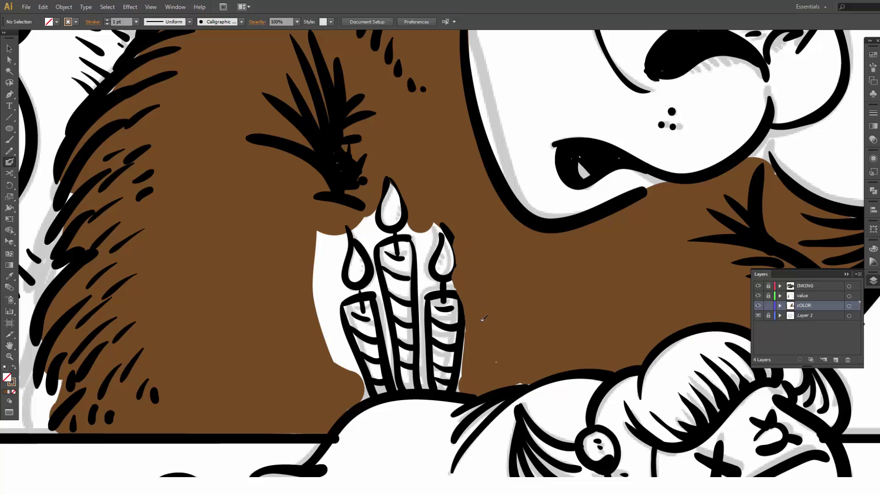
{"action": "mouse_move", "coordinate": [479, 341]}
{"action": "left_mouse_down"}
{"action": "mouse_move", "coordinate": [472, 383]}
{"action": "mouse_move", "coordinate": [495, 361]}
{"action": "mouse_move", "coordinate": [500, 377]}
{"action": "mouse_move", "coordinate": [529, 372]}
{"action": "left_mouse_up"}
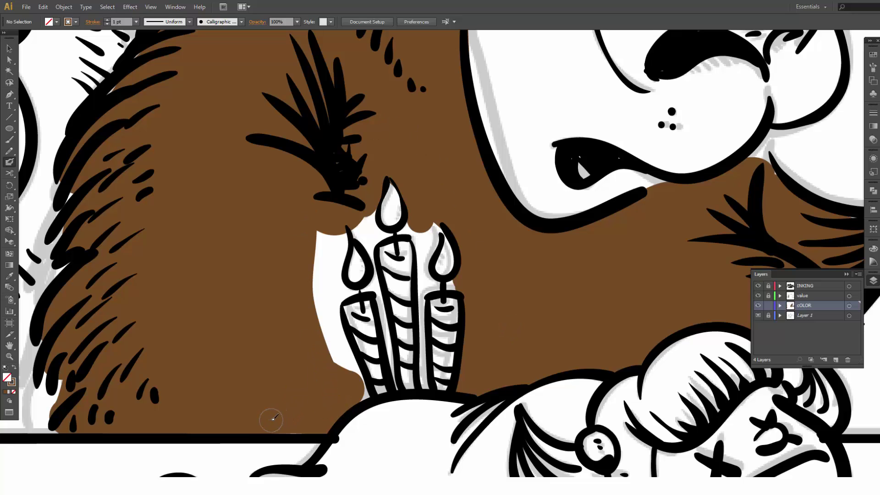
- Fill the unpainted fur left of the candles with dark brown, selecting the fur shape and reducing the Blob Brush size for the edge
{"action": "mouse_move", "coordinate": [320, 232]}
{"action": "left_mouse_down"}
{"action": "mouse_move", "coordinate": [326, 249]}
{"action": "mouse_move", "coordinate": [341, 238]}
{"action": "mouse_move", "coordinate": [302, 314]}
{"action": "left_mouse_up"}
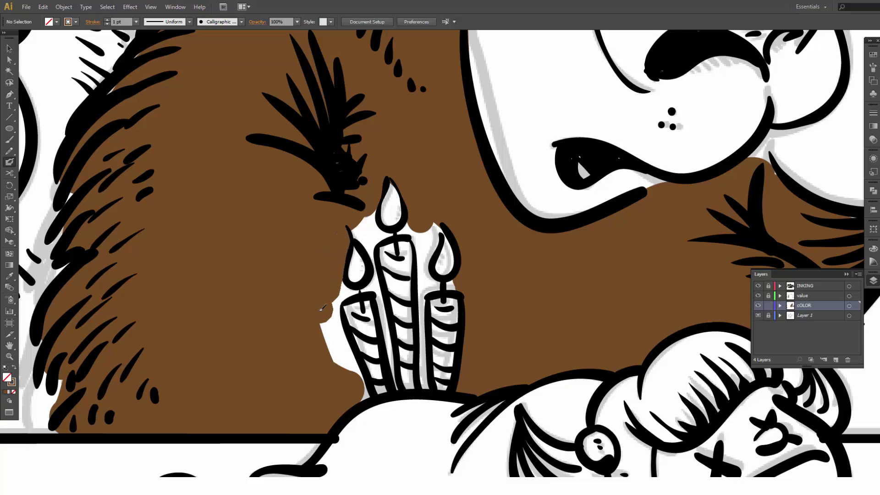
{"action": "key", "text": "v"}
{"action": "left_click", "coordinate": [269, 224]}
{"action": "left_click", "coordinate": [273, 227]}
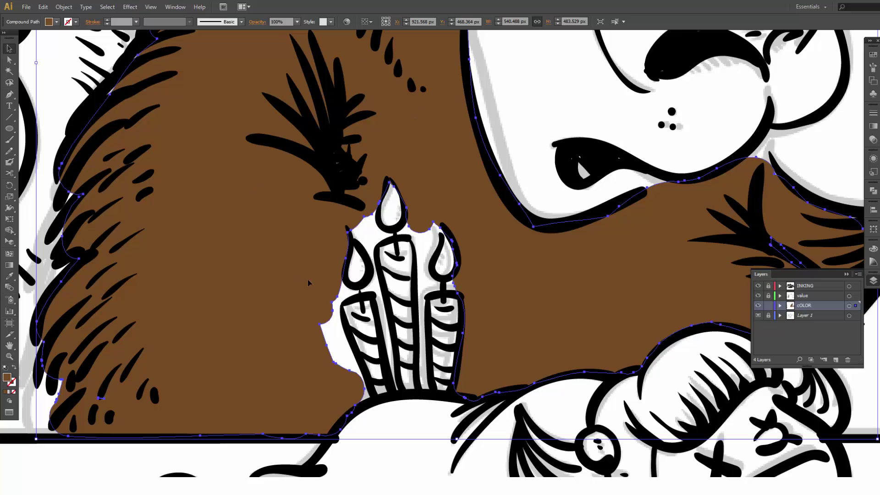
{"action": "key", "text": "shift+b"}
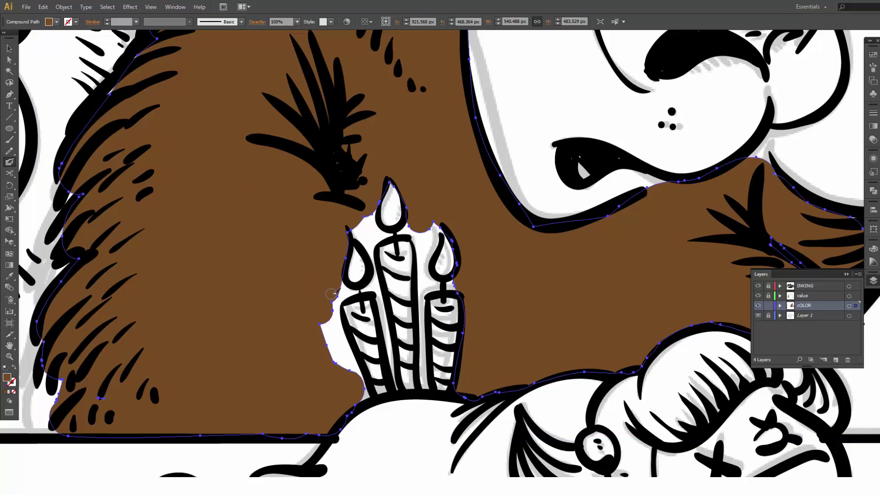
{"action": "key", "text": "bracketleft"}
{"action": "left_click", "coordinate": [535, 272]}
{"action": "mouse_move", "coordinate": [327, 321]}
{"action": "left_mouse_down"}
{"action": "mouse_move", "coordinate": [332, 328]}
{"action": "mouse_move", "coordinate": [337, 302]}
{"action": "mouse_move", "coordinate": [344, 353]}
{"action": "mouse_move", "coordinate": [366, 395]}
{"action": "left_mouse_up"}
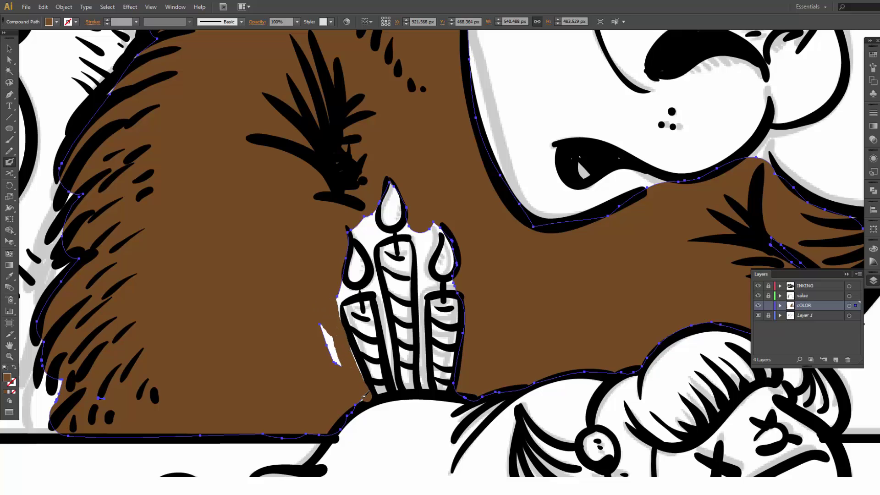
{"action": "left_click_drag", "start_coordinate": [314, 320], "coordinate": [329, 335]}
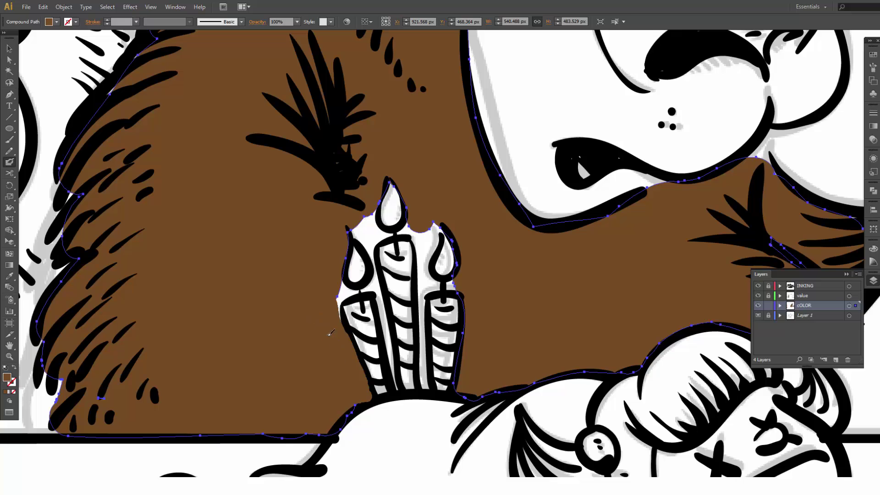
- Paint the remaining gaps between the three candles and their flames dark brown
{"action": "mouse_move", "coordinate": [332, 294]}
{"action": "left_mouse_down"}
{"action": "mouse_move", "coordinate": [341, 315]}
{"action": "mouse_move", "coordinate": [342, 288]}
{"action": "mouse_move", "coordinate": [354, 287]}
{"action": "mouse_move", "coordinate": [339, 297]}
{"action": "mouse_move", "coordinate": [357, 290]}
{"action": "mouse_move", "coordinate": [335, 276]}
{"action": "left_mouse_up"}
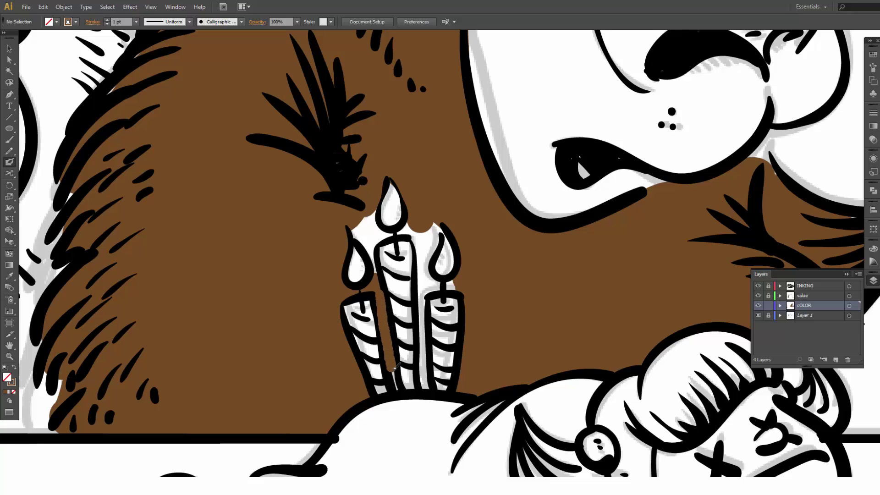
{"action": "mouse_move", "coordinate": [420, 352]}
{"action": "left_mouse_down"}
{"action": "mouse_move", "coordinate": [426, 387]}
{"action": "mouse_move", "coordinate": [422, 288]}
{"action": "mouse_move", "coordinate": [427, 296]}
{"action": "mouse_move", "coordinate": [432, 285]}
{"action": "mouse_move", "coordinate": [462, 280]}
{"action": "mouse_move", "coordinate": [438, 288]}
{"action": "left_mouse_up"}
{"action": "mouse_move", "coordinate": [421, 259]}
{"action": "left_mouse_down"}
{"action": "mouse_move", "coordinate": [423, 288]}
{"action": "mouse_move", "coordinate": [428, 268]}
{"action": "mouse_move", "coordinate": [435, 281]}
{"action": "mouse_move", "coordinate": [427, 262]}
{"action": "mouse_move", "coordinate": [441, 218]}
{"action": "mouse_move", "coordinate": [433, 249]}
{"action": "mouse_move", "coordinate": [422, 212]}
{"action": "mouse_move", "coordinate": [394, 234]}
{"action": "mouse_move", "coordinate": [414, 222]}
{"action": "mouse_move", "coordinate": [421, 248]}
{"action": "left_mouse_up"}
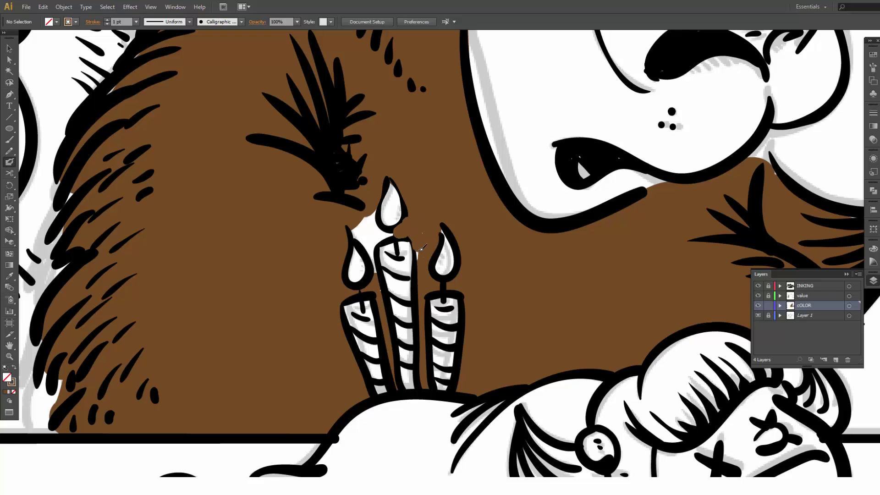
{"action": "mouse_move", "coordinate": [351, 229]}
{"action": "left_mouse_down"}
{"action": "mouse_move", "coordinate": [399, 227]}
{"action": "mouse_move", "coordinate": [387, 231]}
{"action": "mouse_move", "coordinate": [375, 209]}
{"action": "mouse_move", "coordinate": [373, 221]}
{"action": "mouse_move", "coordinate": [358, 216]}
{"action": "mouse_move", "coordinate": [370, 251]}
{"action": "left_mouse_up"}
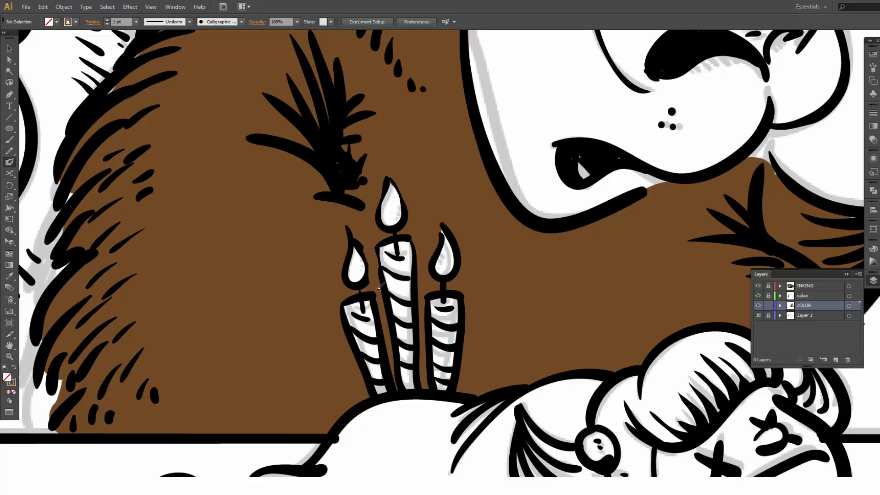
- Sample the medium brown swatch above the dark brown one as the new painting colour
{"action": "key", "text": "ctrl+minus"}
{"action": "key", "text": "ctrl+minus"}
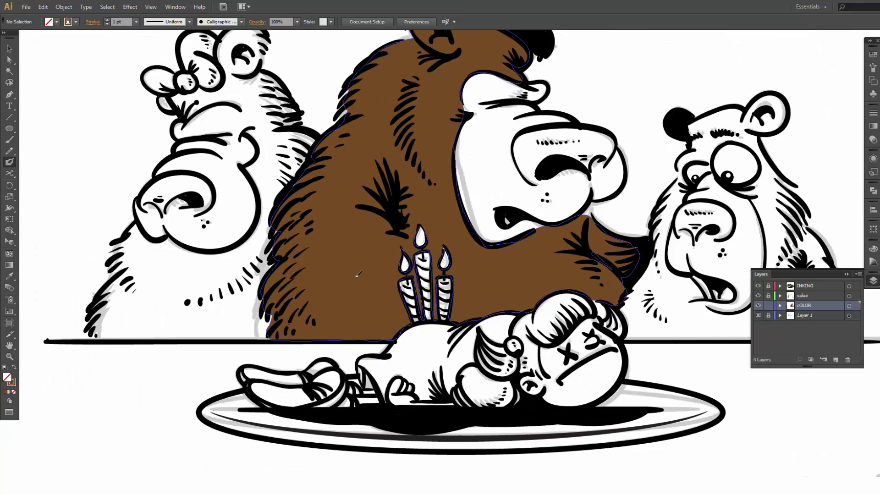
{"action": "key", "text": "ctrl+minus"}
{"action": "key", "text": "ctrl+minus"}
{"action": "key", "text": "ctrl+minus"}
{"action": "key", "text": "ctrl+minus"}
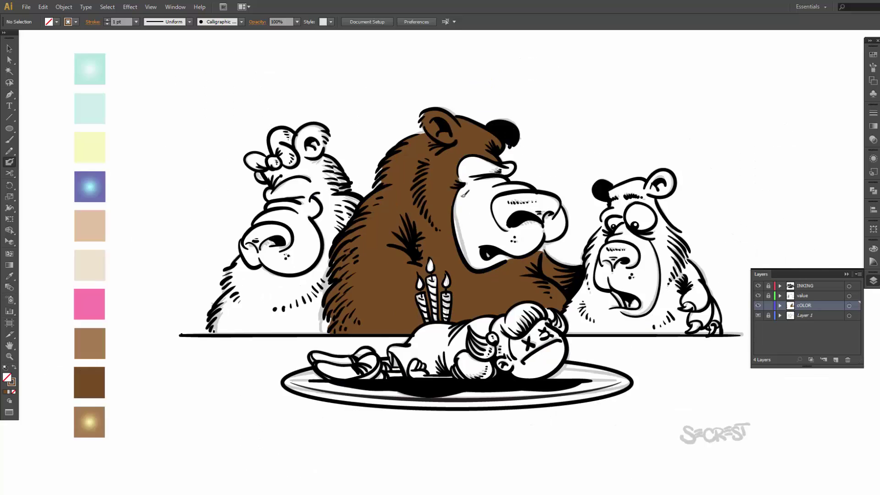
{"action": "left_click_drag", "start_coordinate": [456, 255], "coordinate": [437, 258]}
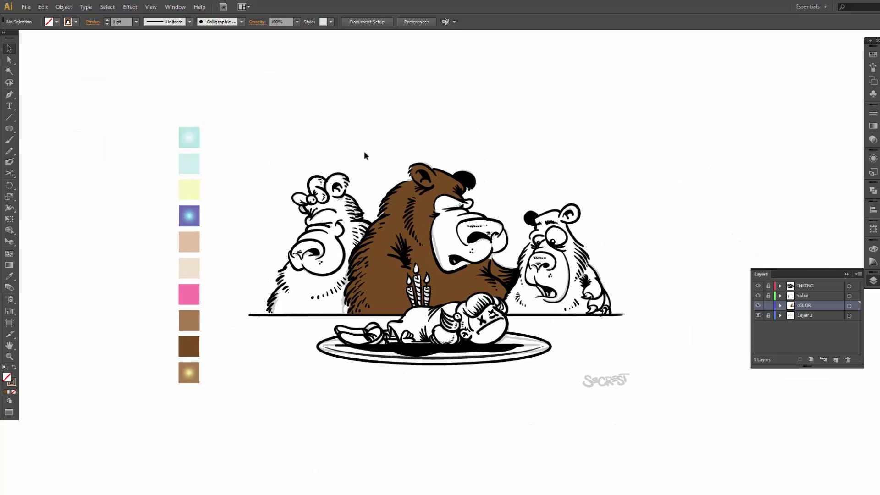
{"action": "key", "text": "v"}
{"action": "left_click", "coordinate": [9, 276]}
{"action": "left_click", "coordinate": [191, 320]}
{"action": "left_click", "coordinate": [191, 321]}
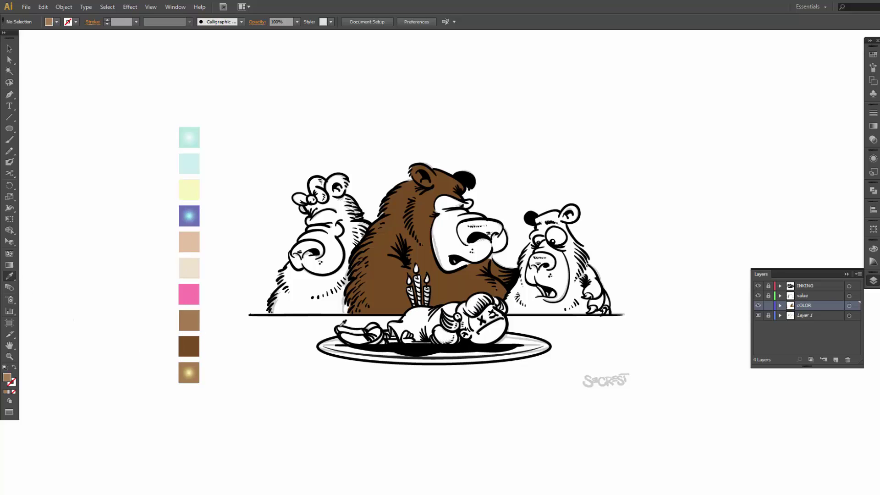
- Paint the smallest bear's lower chest fur medium brown with the Blob Brush
{"action": "key", "text": "shift+b"}
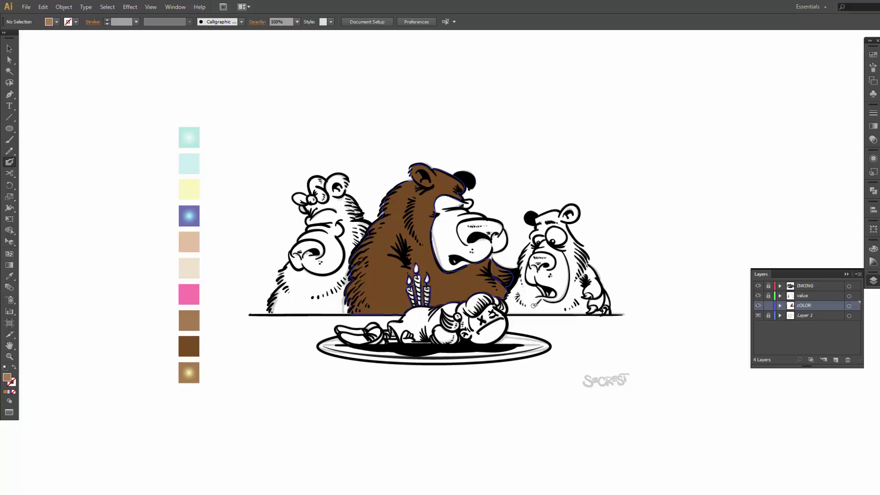
{"action": "key", "text": "v"}
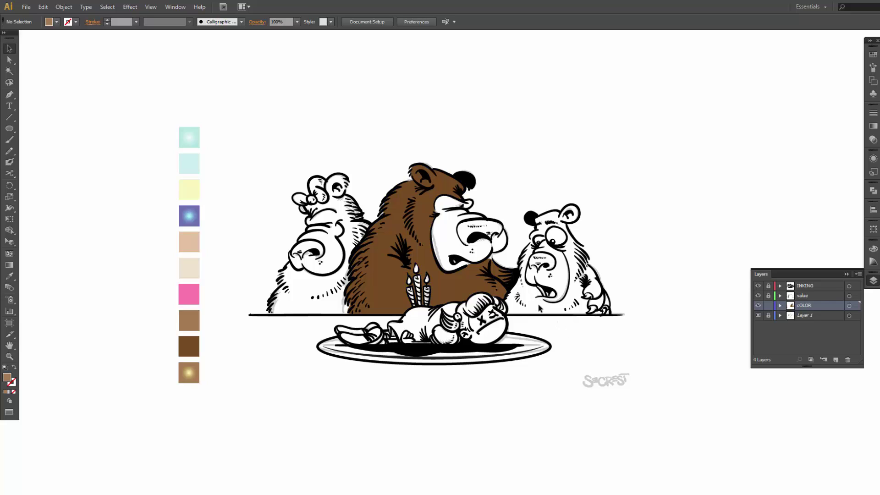
{"action": "key", "text": "shift+b"}
{"action": "mouse_move", "coordinate": [511, 296]}
{"action": "left_mouse_down"}
{"action": "mouse_move", "coordinate": [518, 300]}
{"action": "mouse_move", "coordinate": [523, 285]}
{"action": "mouse_move", "coordinate": [514, 293]}
{"action": "mouse_move", "coordinate": [527, 303]}
{"action": "left_mouse_up"}
{"action": "key", "text": "shift+x"}
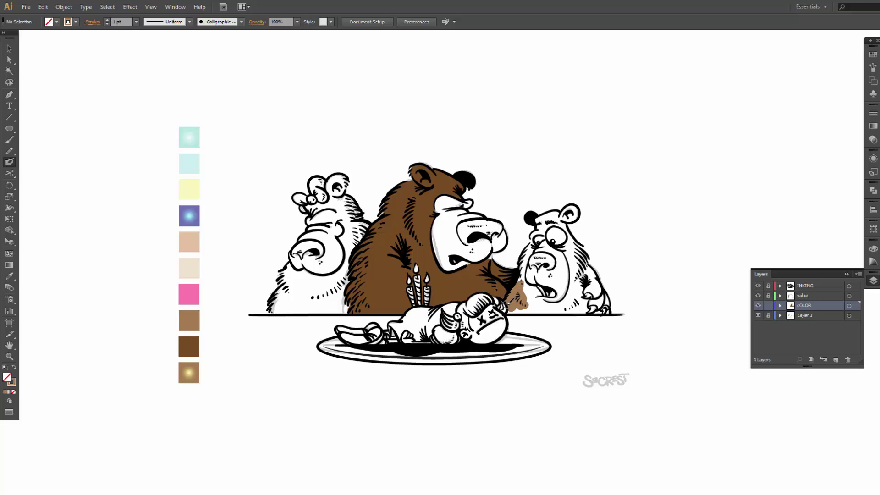
{"action": "key", "text": "z"}
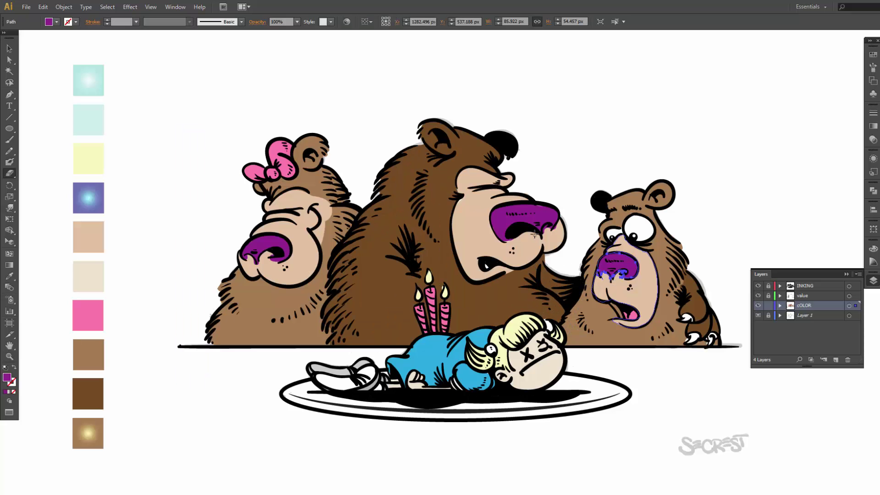
- Inspect the purple nose shapes of the three bears by selecting each one, finishing with everything deselected
{"action": "left_click", "coordinate": [543, 230], "text": "ctrl"}
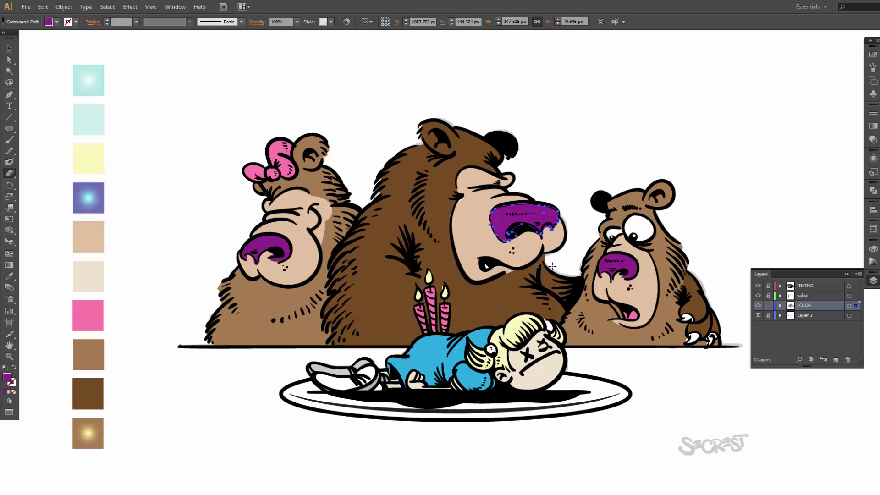
{"action": "left_click", "coordinate": [617, 275], "text": "ctrl"}
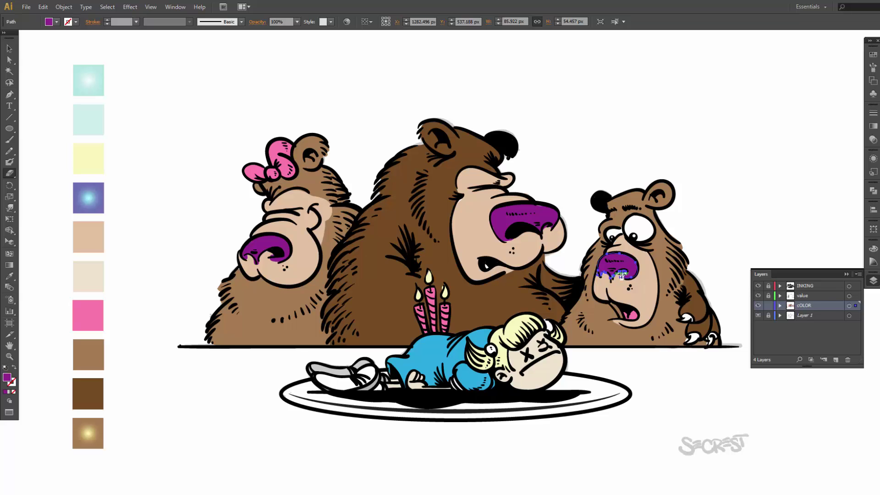
{"action": "left_click", "coordinate": [272, 265], "text": "ctrl"}
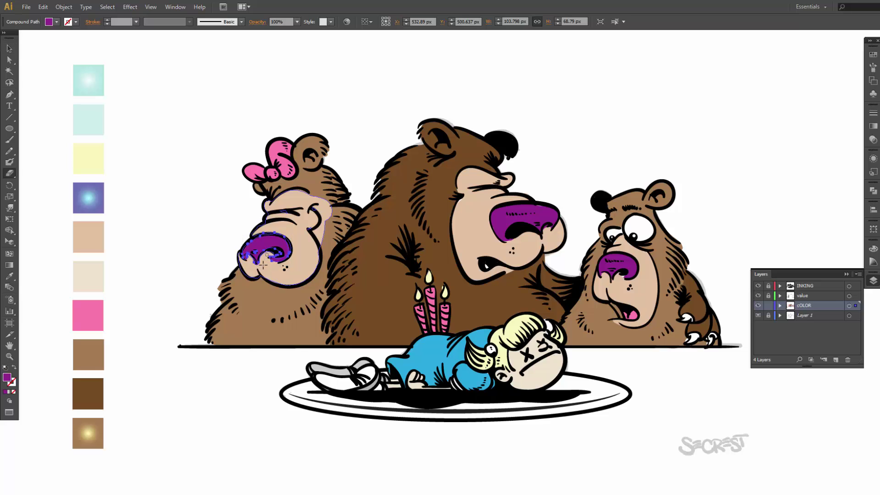
{"action": "key", "text": "v"}
{"action": "left_click", "coordinate": [219, 236]}
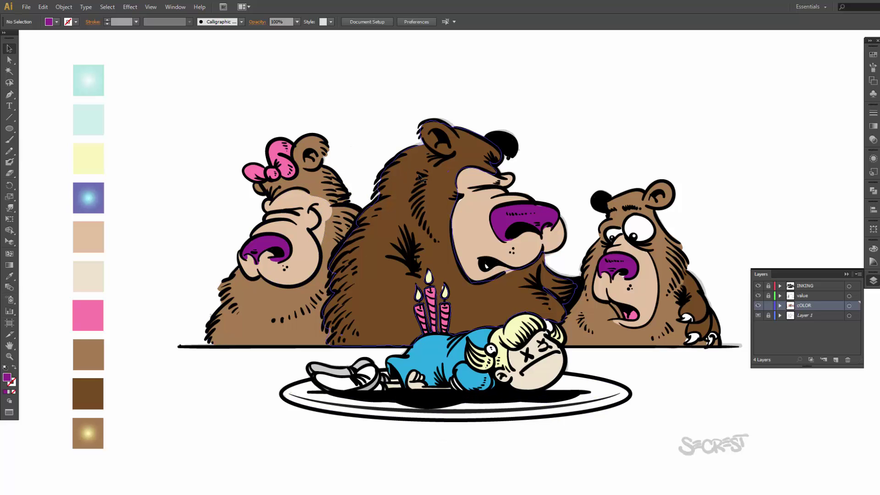
- Inspect the flat colour shapes of the bears' fur, the smallest bear's arm and the girl, finishing with everything deselected
{"action": "left_click", "coordinate": [436, 186]}
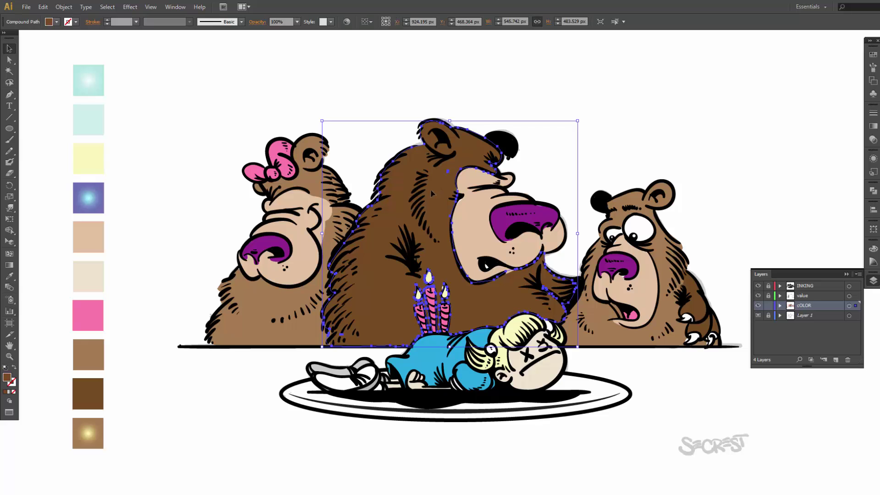
{"action": "left_click", "coordinate": [294, 313]}
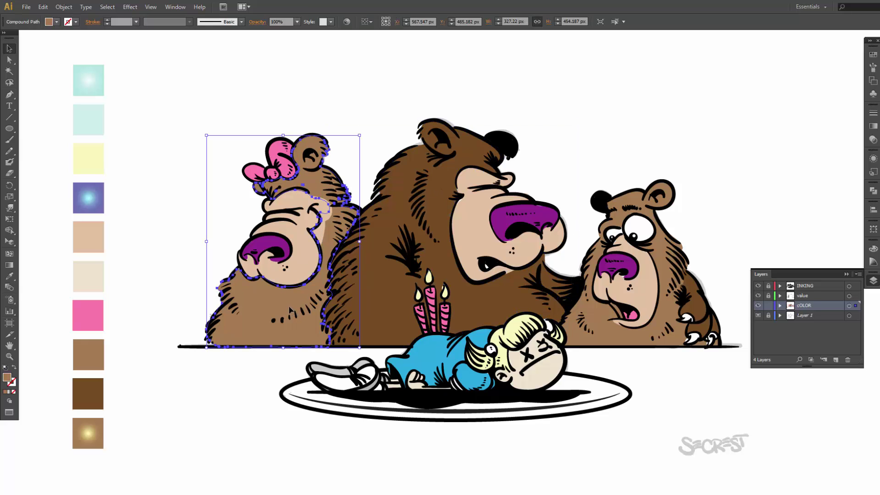
{"action": "left_click", "coordinate": [600, 331]}
{"action": "left_click", "coordinate": [700, 307]}
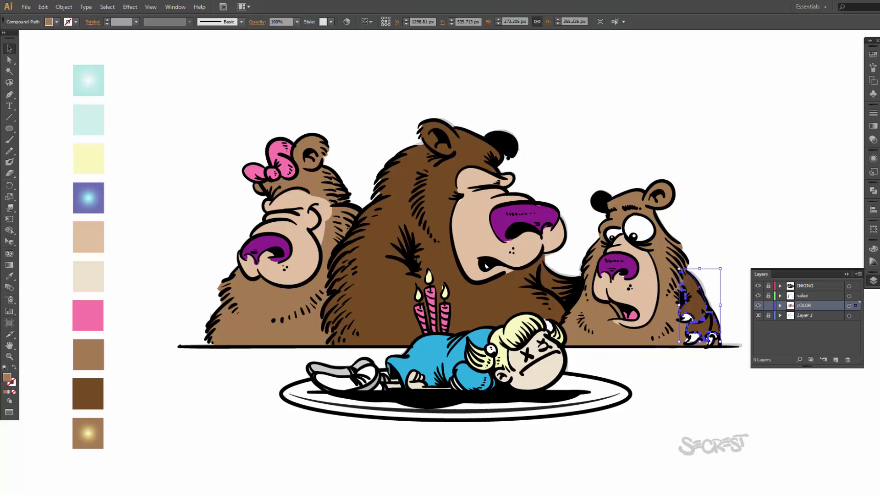
{"action": "left_click", "coordinate": [531, 366]}
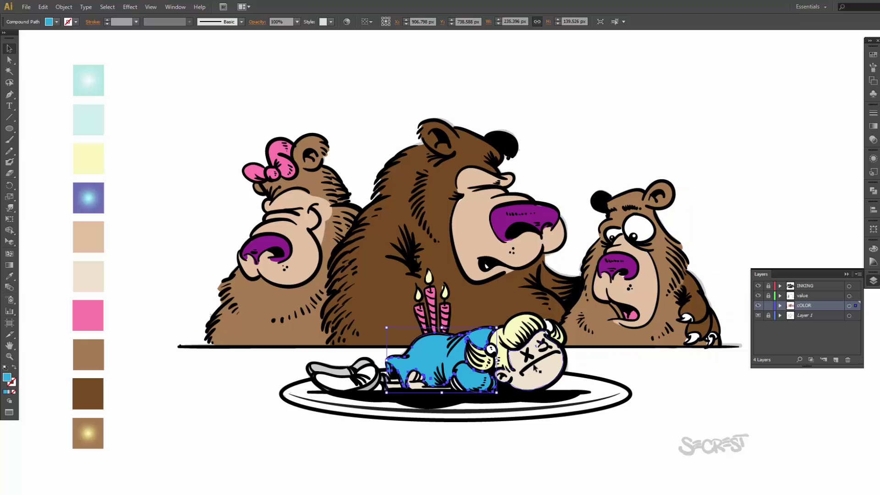
{"action": "left_click", "coordinate": [374, 258]}
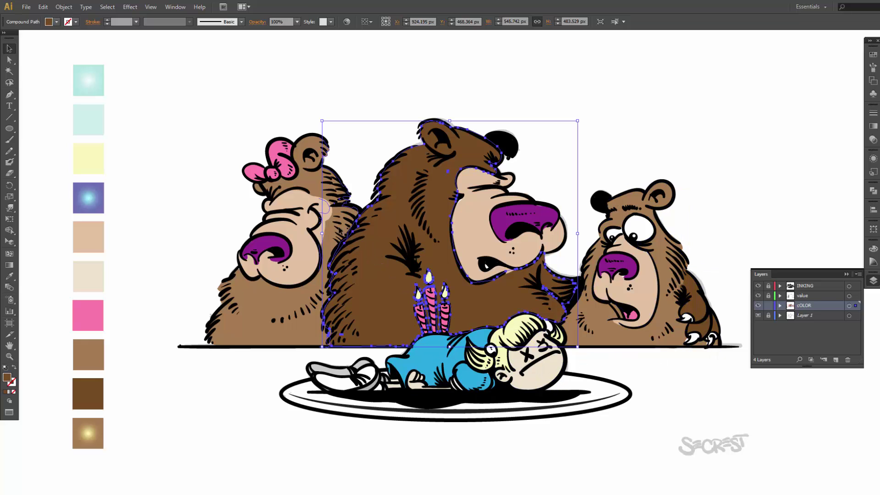
{"action": "left_click", "coordinate": [275, 311]}
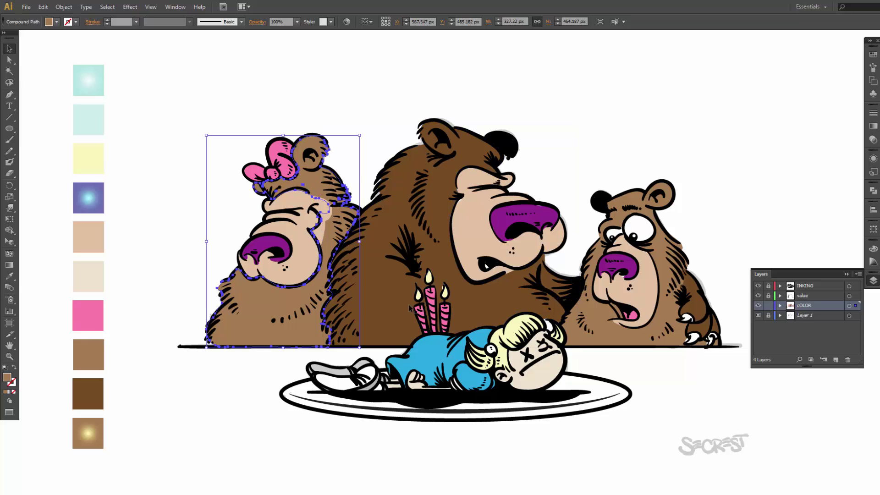
{"action": "left_click", "coordinate": [362, 124]}
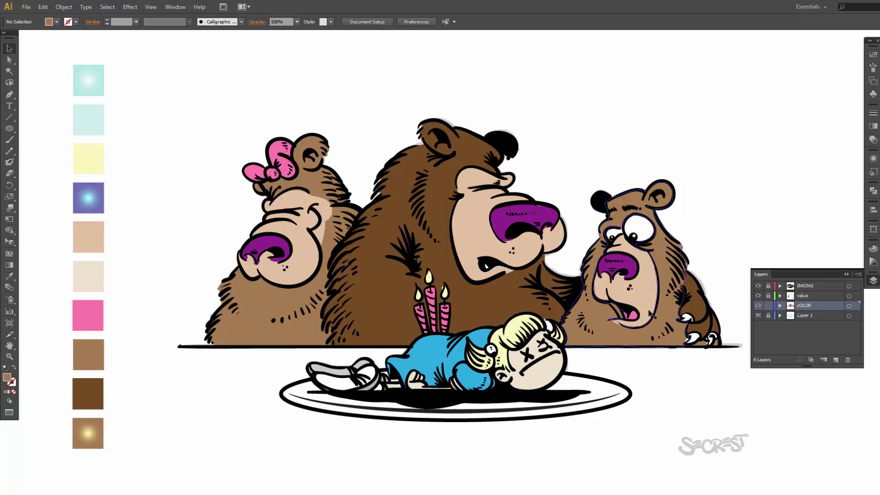
{"action": "left_click_drag", "start_coordinate": [590, 383], "coordinate": [577, 369]}
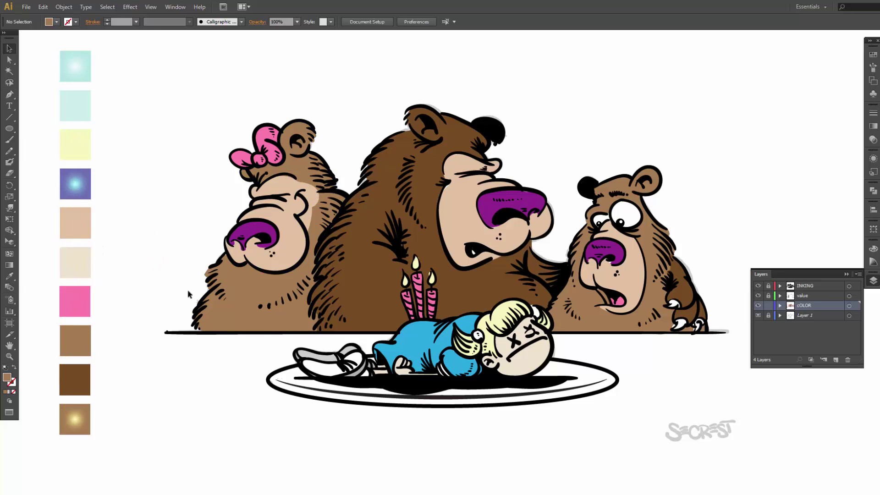
- Select the middle bear's dark brown fur shape, try moving it away from the ink lines, and undo the move
{"action": "left_click", "coordinate": [370, 270]}
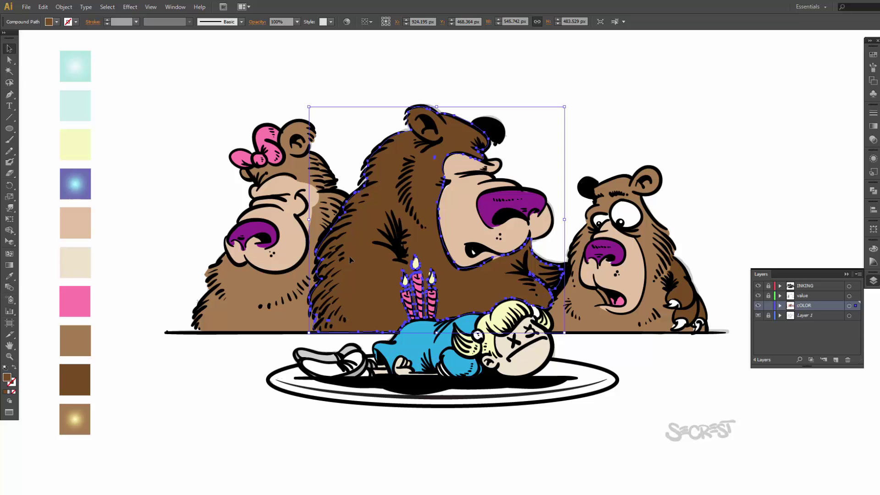
{"action": "left_click_drag", "start_coordinate": [366, 255], "coordinate": [465, 187]}
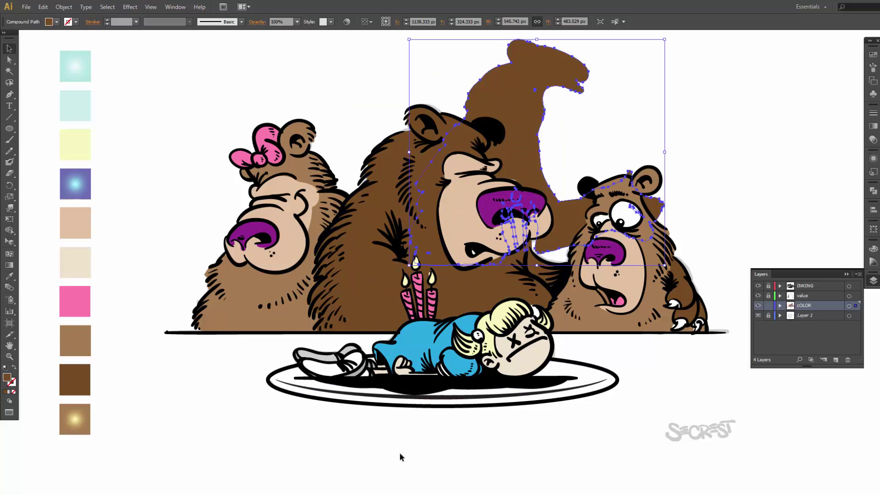
{"action": "key", "text": "ctrl+z"}
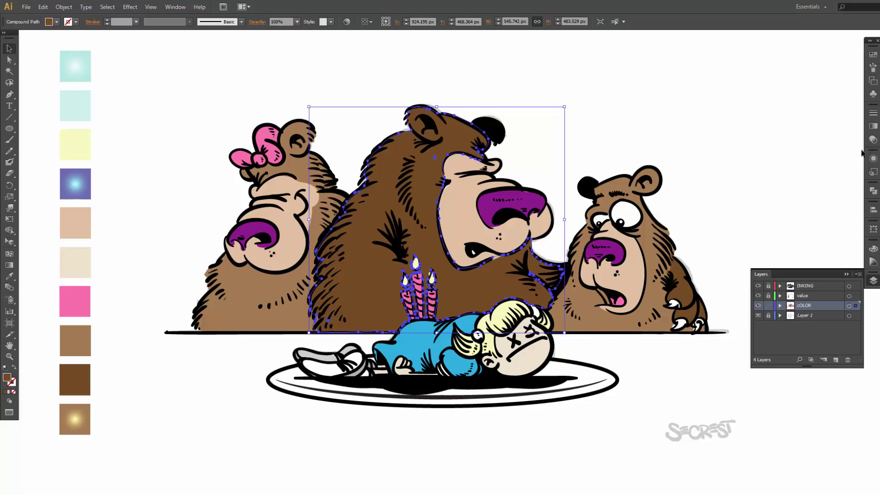
- Try to sample the brown and yellow gradient swatch onto the middle bear's selected fur with the Eyedropper
{"action": "left_click", "coordinate": [873, 126]}
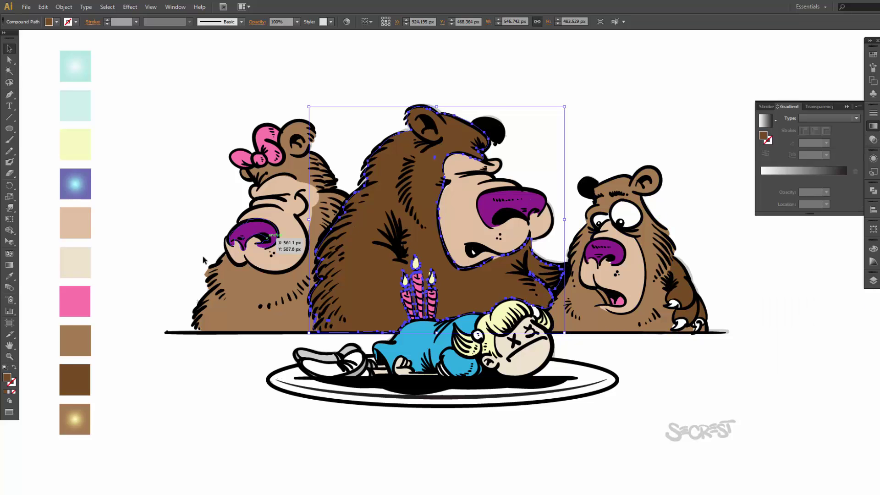
{"action": "key", "text": "i"}
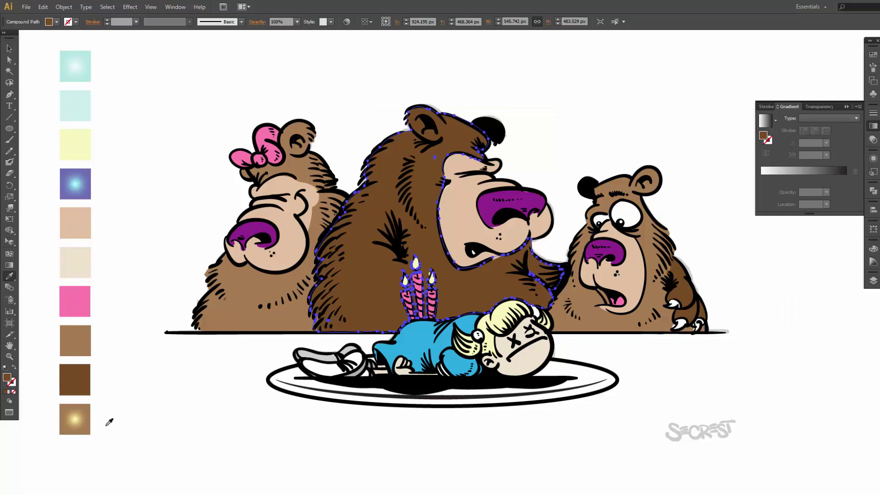
{"action": "left_click", "coordinate": [78, 420]}
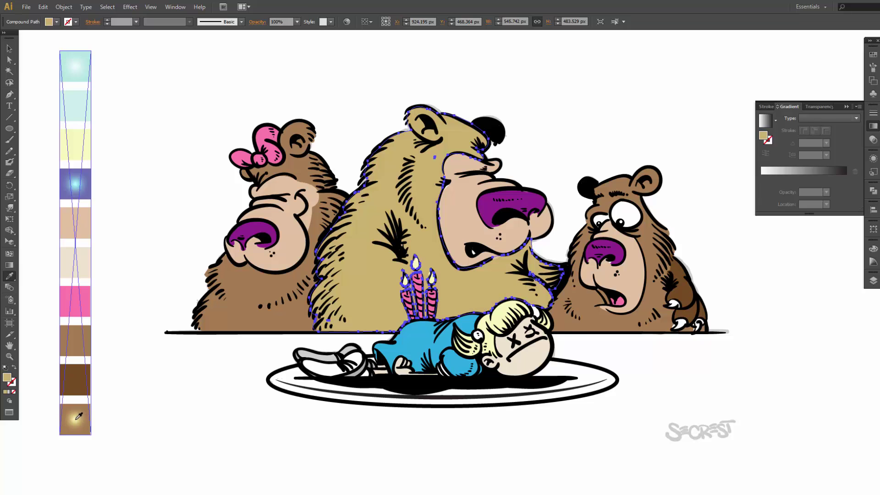
{"action": "left_click", "coordinate": [77, 419]}
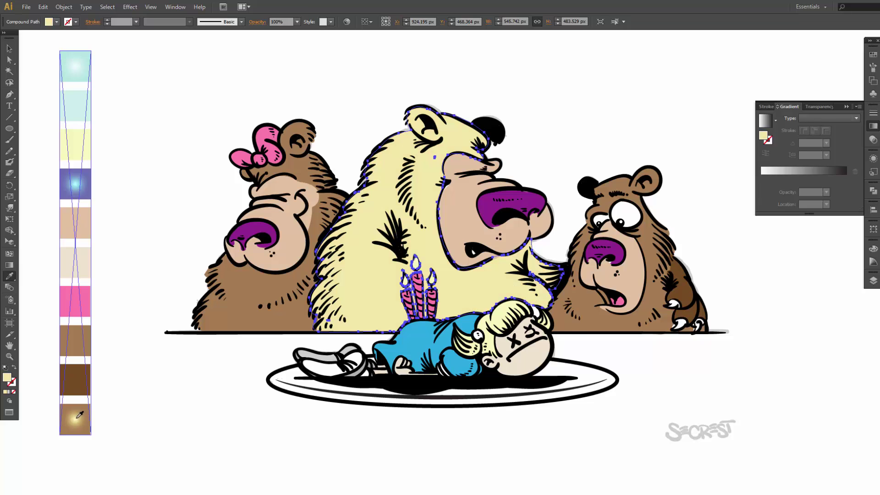
{"action": "left_click", "coordinate": [78, 419]}
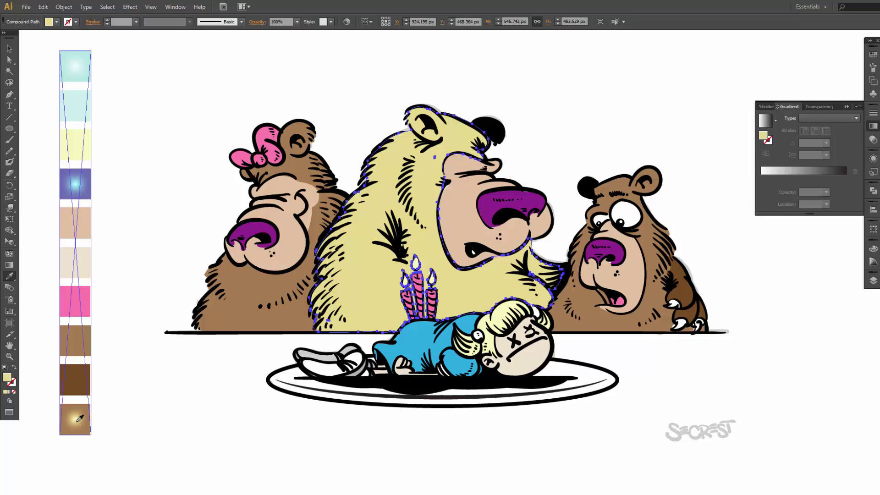
{"action": "left_click", "coordinate": [84, 413]}
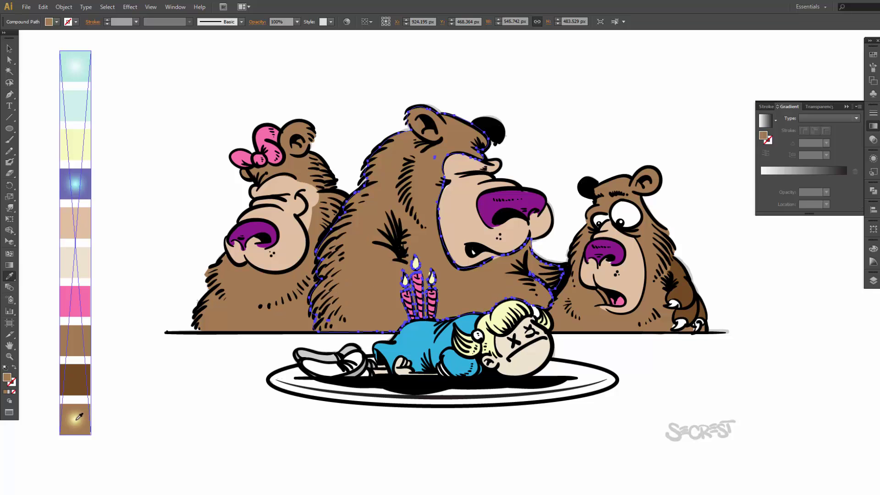
{"action": "left_click", "coordinate": [76, 420]}
{"action": "left_click", "coordinate": [84, 411]}
{"action": "left_click", "coordinate": [77, 420]}
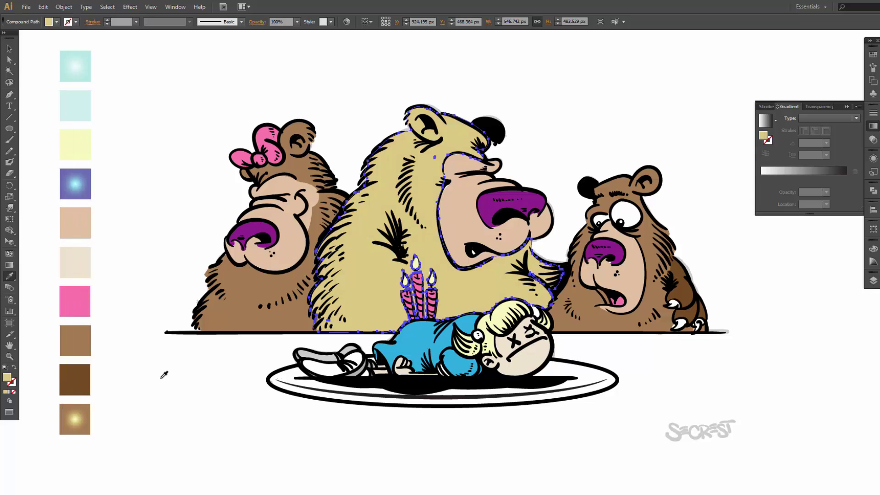
- Apply a radial gradient to the middle bear's fur, using pale yellow from the centre of the brown gradient swatch as its inner colour
{"action": "left_click", "coordinate": [813, 115]}
{"action": "left_click", "coordinate": [809, 134]}
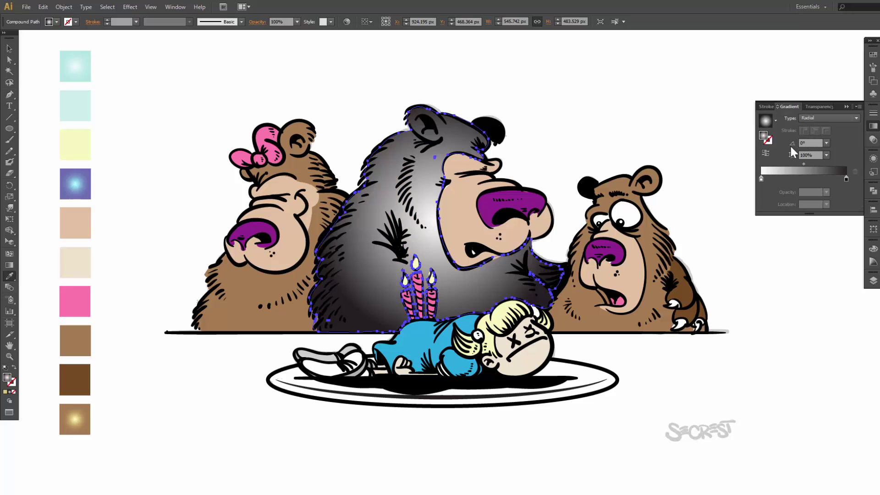
{"action": "left_click", "coordinate": [761, 179]}
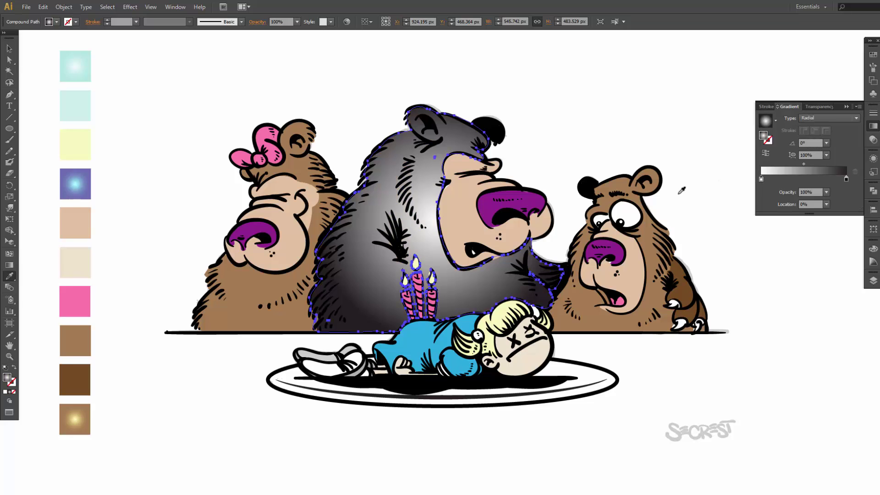
{"action": "left_click", "coordinate": [78, 417]}
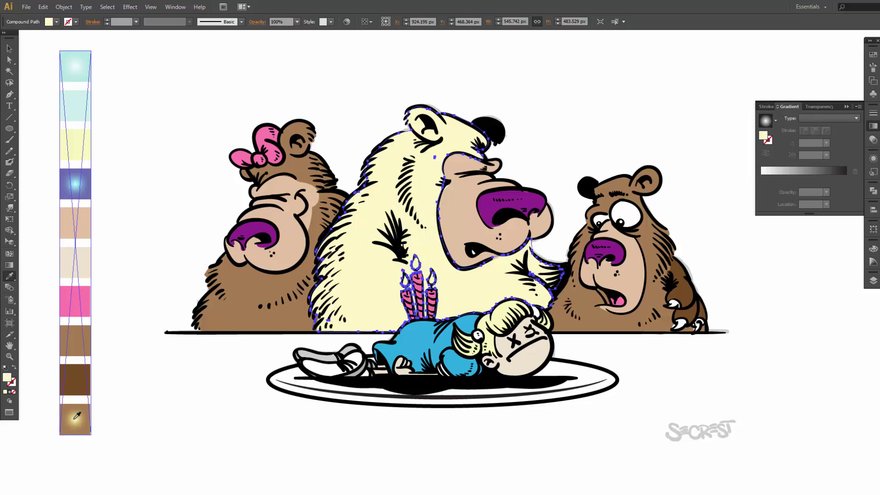
{"action": "left_click", "coordinate": [764, 171]}
{"action": "double_click", "coordinate": [760, 177]}
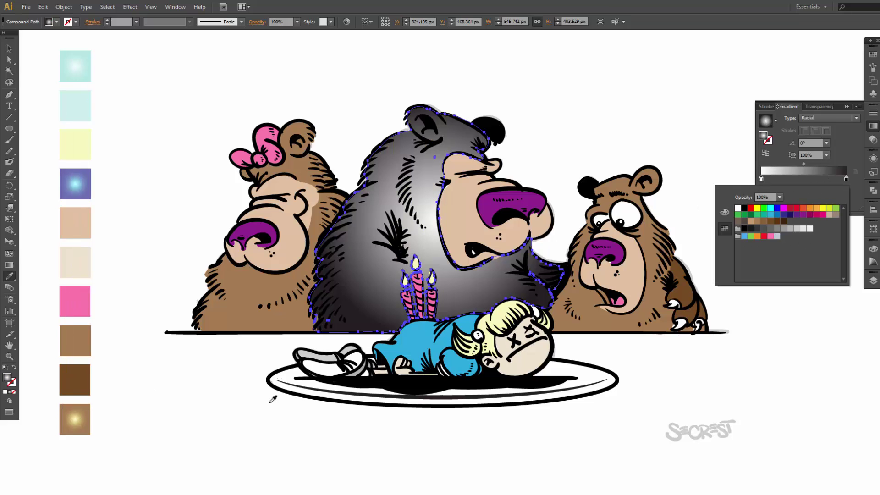
{"action": "left_click", "coordinate": [78, 416]}
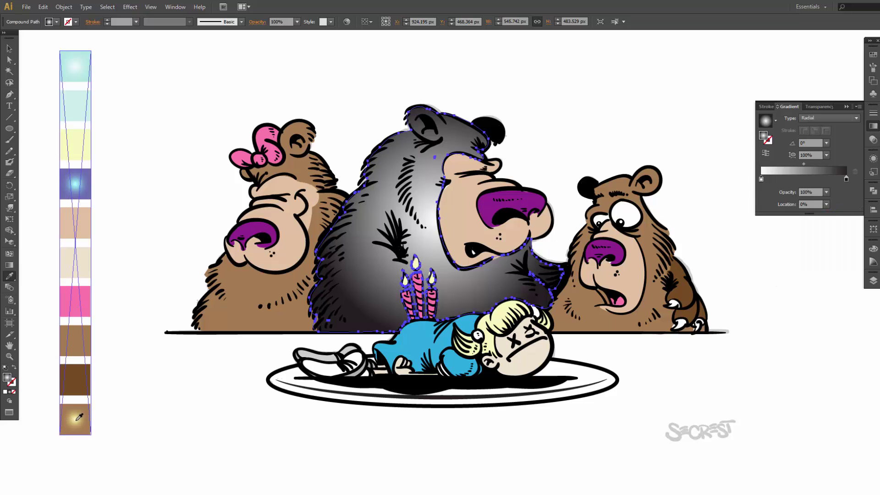
{"action": "left_click", "coordinate": [78, 417]}
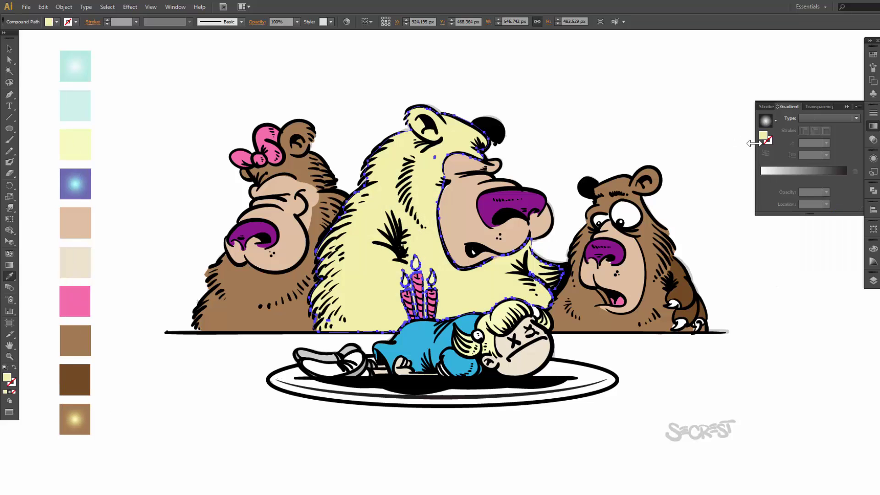
{"action": "left_click", "coordinate": [762, 171]}
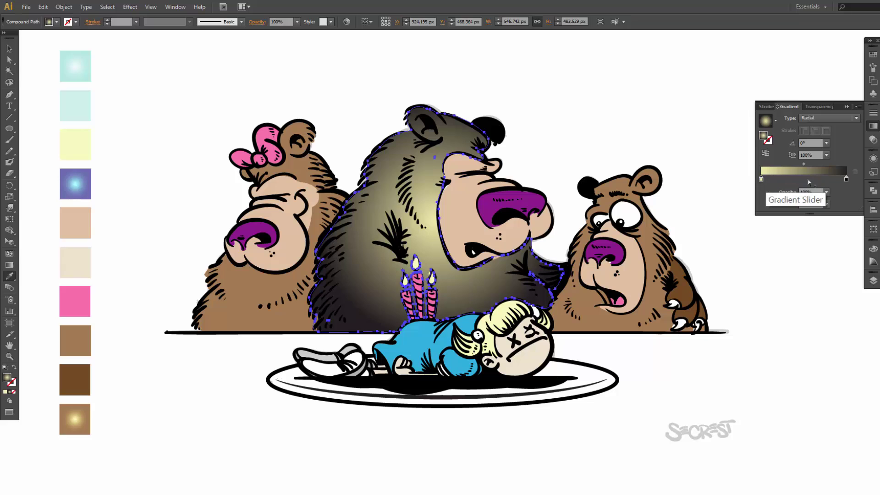
- Try to sample the dark brown swatch with the Eyedropper as the outer colour of the middle bear's gradient, restoring the radial gradient each time
{"action": "left_click", "coordinate": [846, 178]}
{"action": "double_click", "coordinate": [846, 178]}
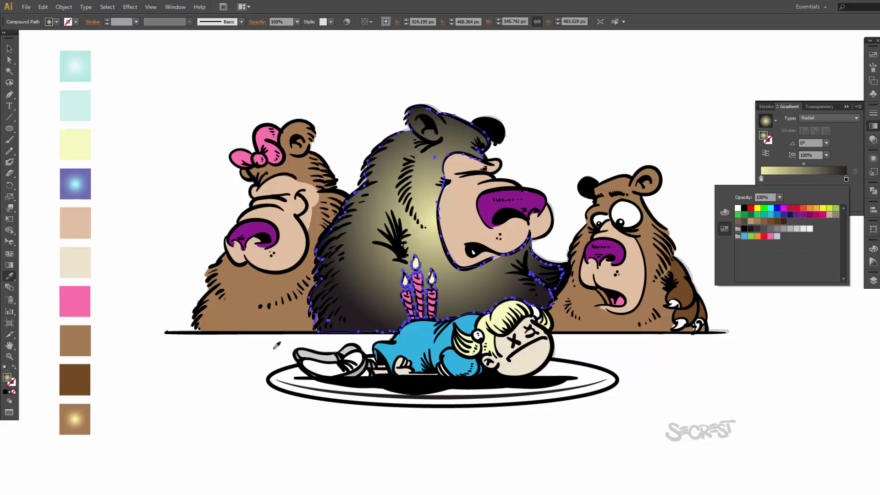
{"action": "left_click", "coordinate": [89, 382]}
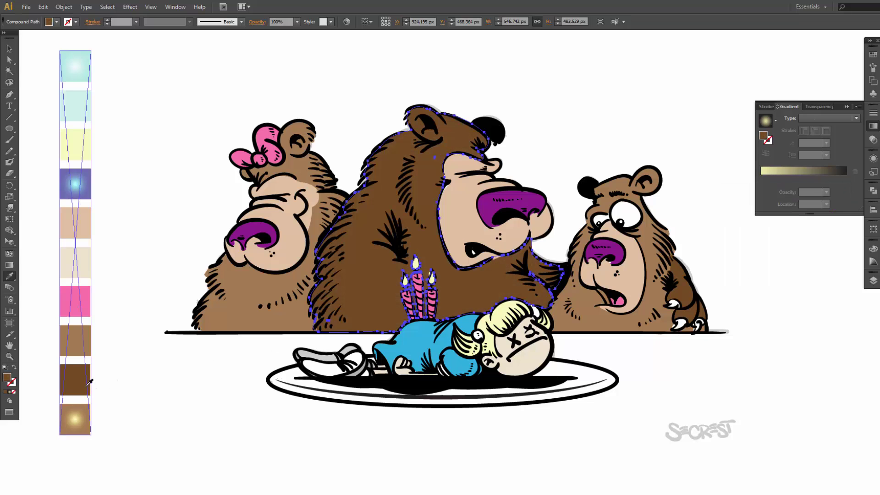
{"action": "left_click", "coordinate": [818, 173]}
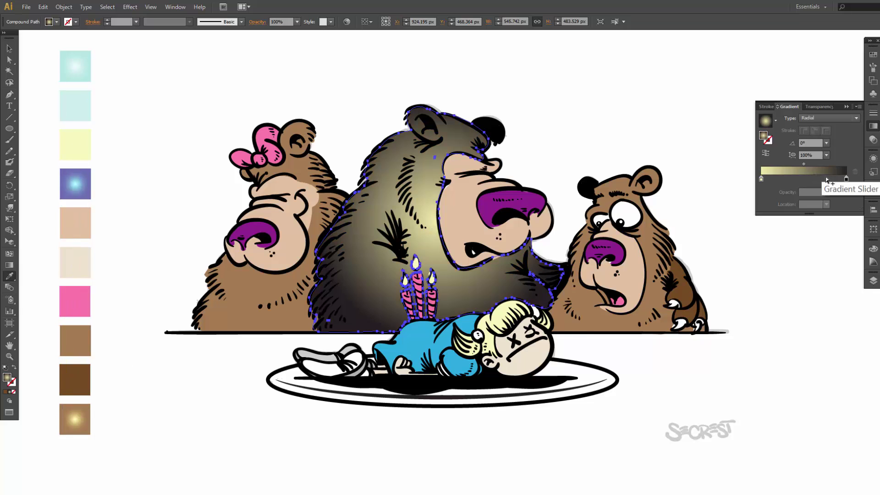
{"action": "left_click", "coordinate": [846, 178]}
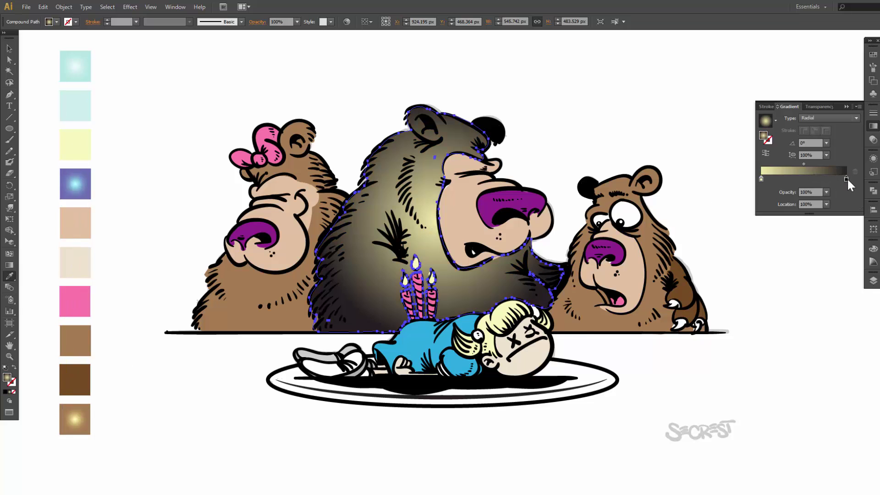
{"action": "double_click", "coordinate": [845, 177]}
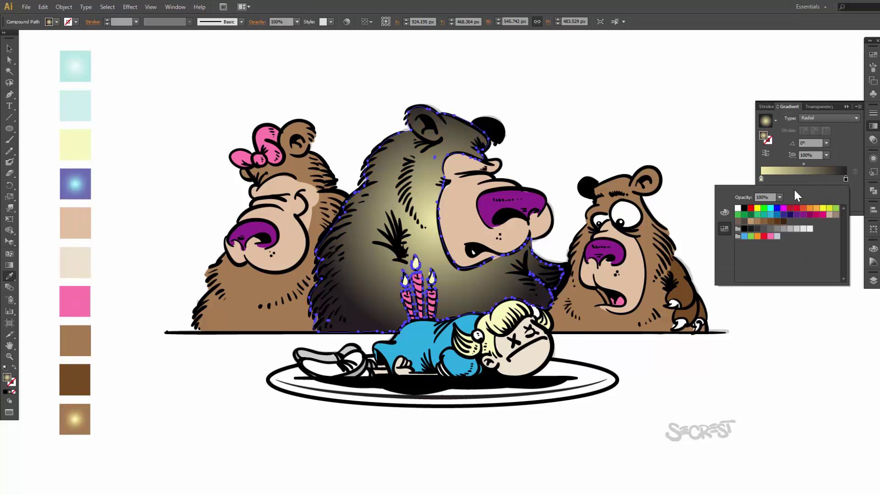
{"action": "left_click", "coordinate": [79, 377]}
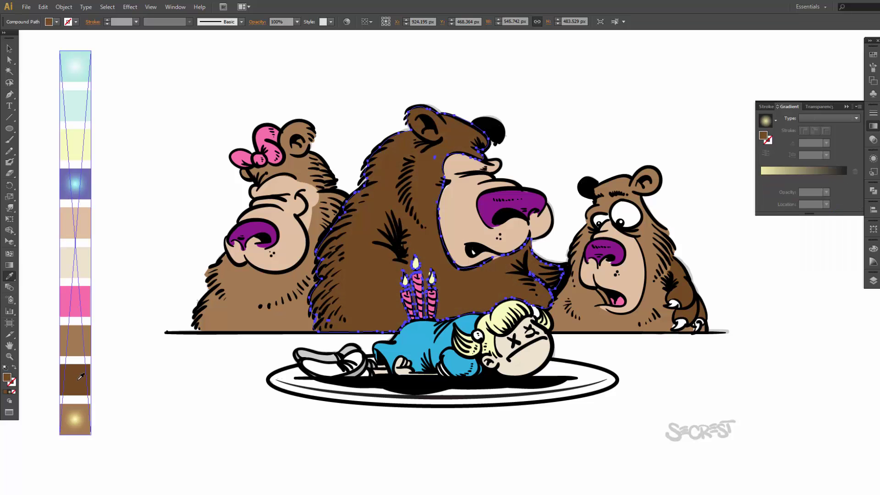
{"action": "left_click", "coordinate": [840, 170]}
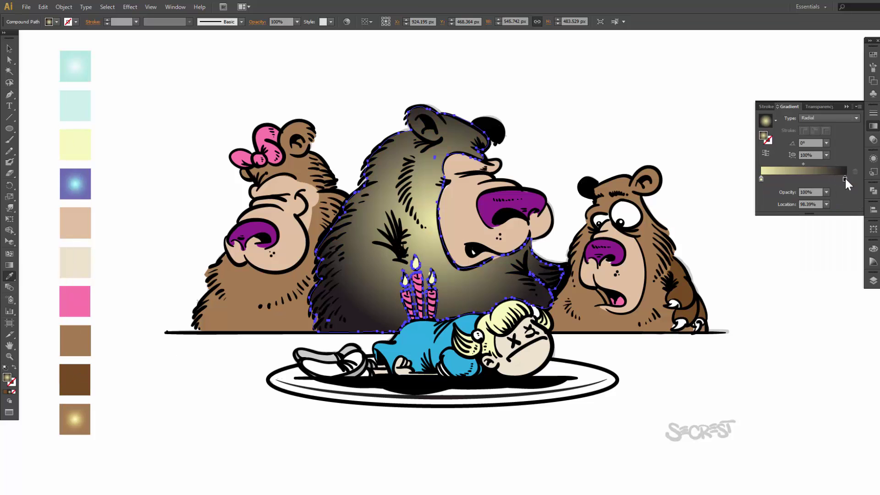
- Set the outer stop of the middle bear's fur gradient to a dark brown swatch at 70% opacity
{"action": "double_click", "coordinate": [844, 178]}
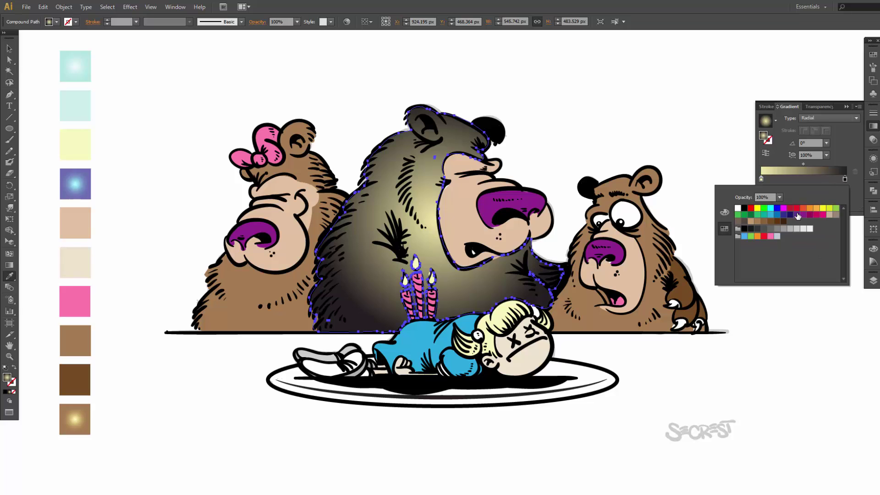
{"action": "left_click", "coordinate": [772, 222]}
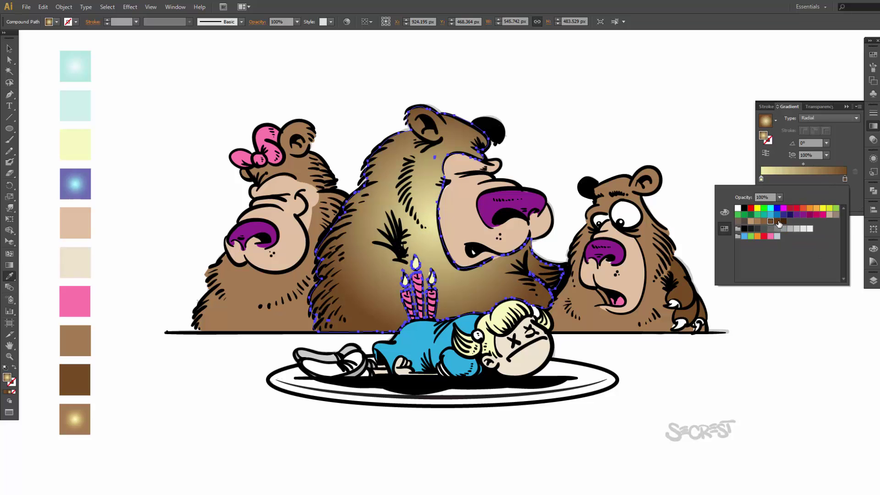
{"action": "left_click", "coordinate": [778, 221]}
{"action": "double_click", "coordinate": [845, 179]}
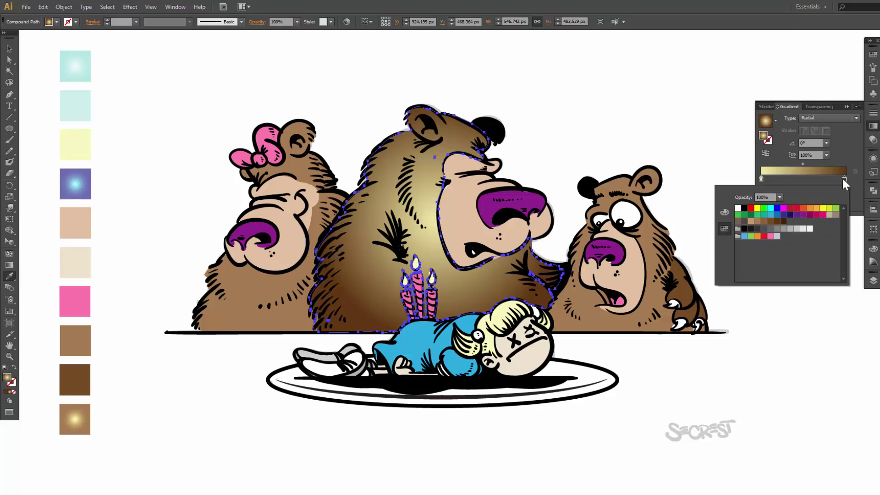
{"action": "left_click", "coordinate": [779, 197]}
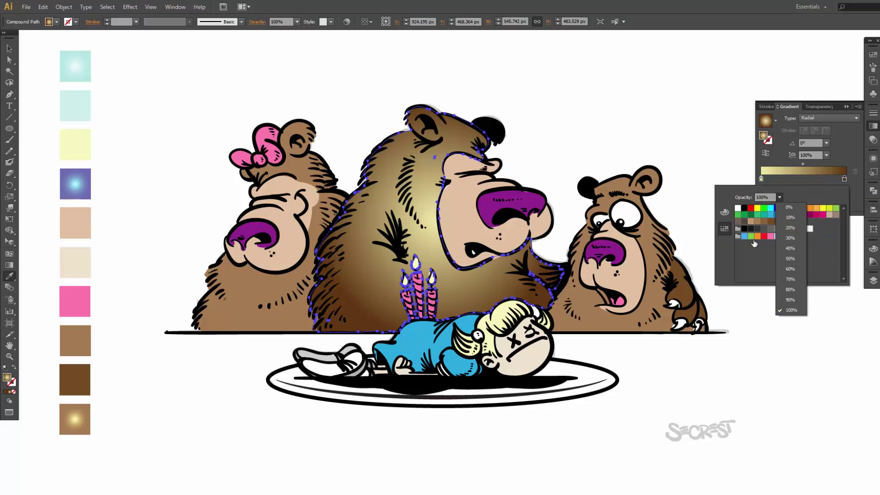
{"action": "left_click", "coordinate": [787, 278]}
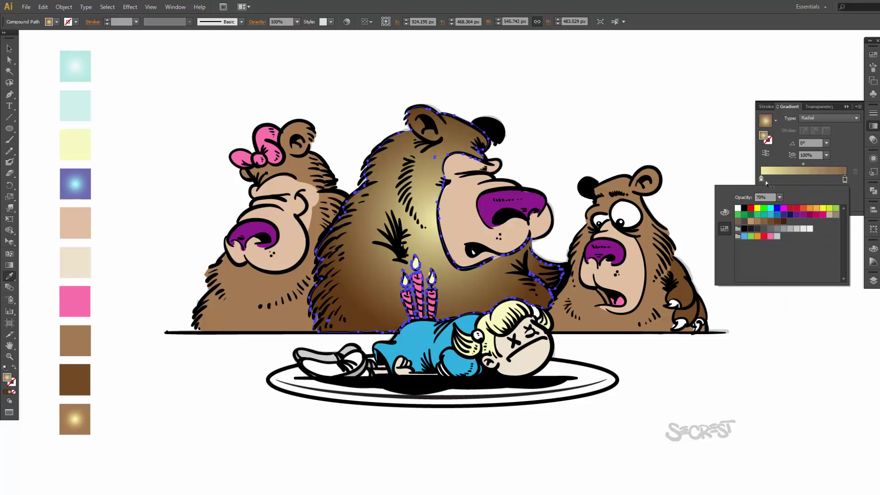
- Set the pale yellow stop's opacity to 40% and move the gradient midpoint to about 26%
{"action": "double_click", "coordinate": [761, 179]}
{"action": "left_click", "coordinate": [779, 197]}
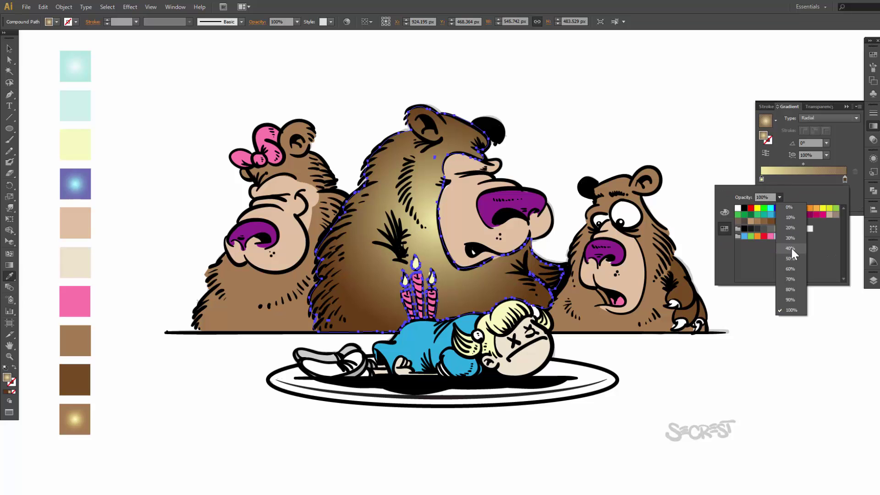
{"action": "left_click", "coordinate": [790, 249]}
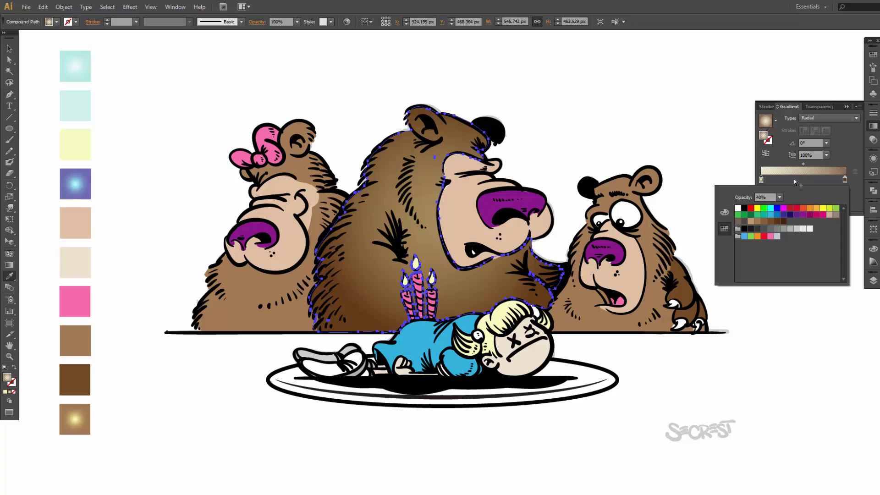
{"action": "left_click", "coordinate": [799, 164]}
{"action": "left_click_drag", "start_coordinate": [799, 164], "coordinate": [780, 166]}
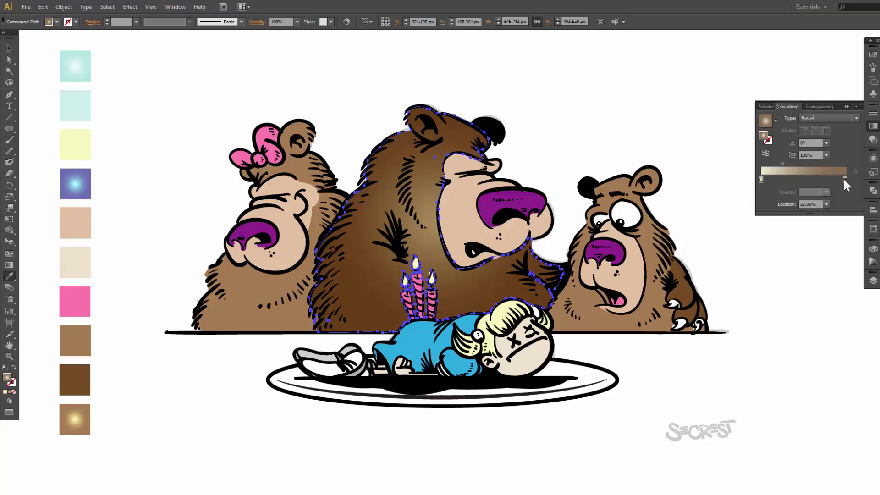
- Move the centre of the middle bear's radial gradient onto the candle flames and shorten its radius slightly
{"action": "key", "text": "v"}
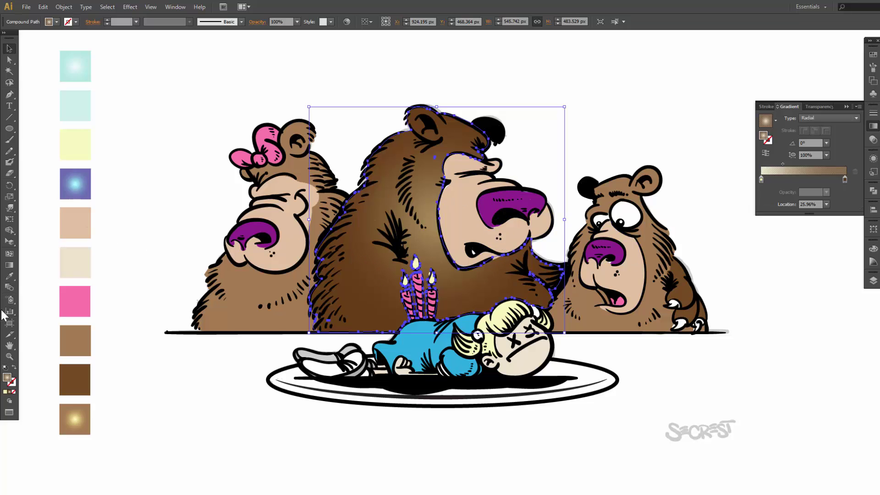
{"action": "left_click", "coordinate": [9, 265]}
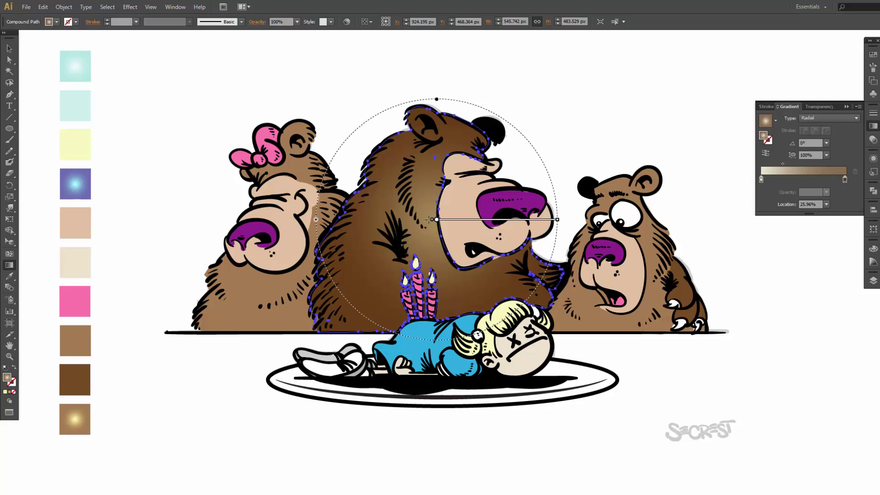
{"action": "mouse_move", "coordinate": [435, 220]}
{"action": "left_mouse_down"}
{"action": "mouse_move", "coordinate": [414, 280]}
{"action": "mouse_move", "coordinate": [416, 269]}
{"action": "left_mouse_up"}
{"action": "mouse_move", "coordinate": [422, 277]}
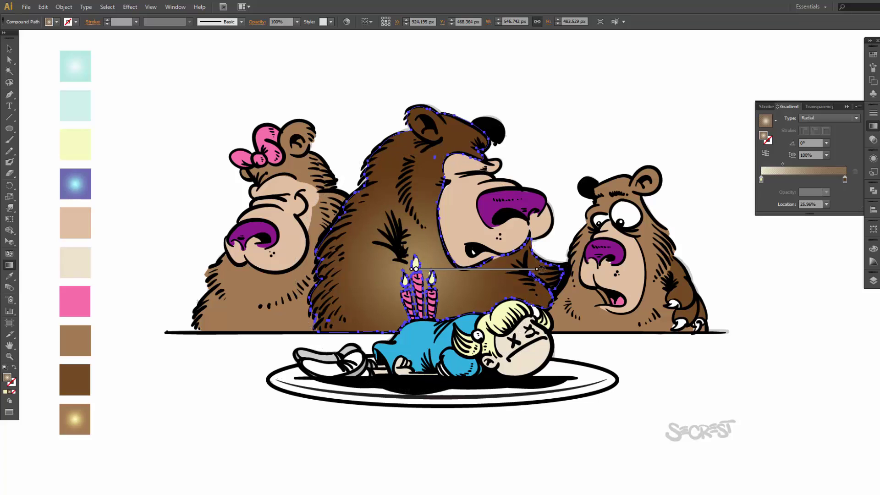
{"action": "left_click_drag", "start_coordinate": [539, 269], "coordinate": [516, 271]}
{"action": "mouse_move", "coordinate": [504, 273]}
{"action": "key", "text": "v"}
- Apply the same pale yellow to brown gradient to the bow-wearing bear's fur and change its type to linear
{"action": "left_click", "coordinate": [273, 312]}
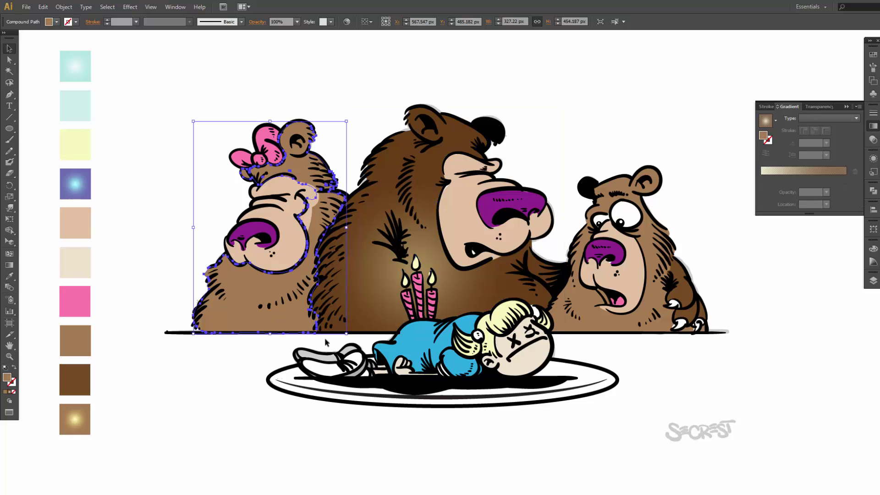
{"action": "key", "text": "ctrl"}
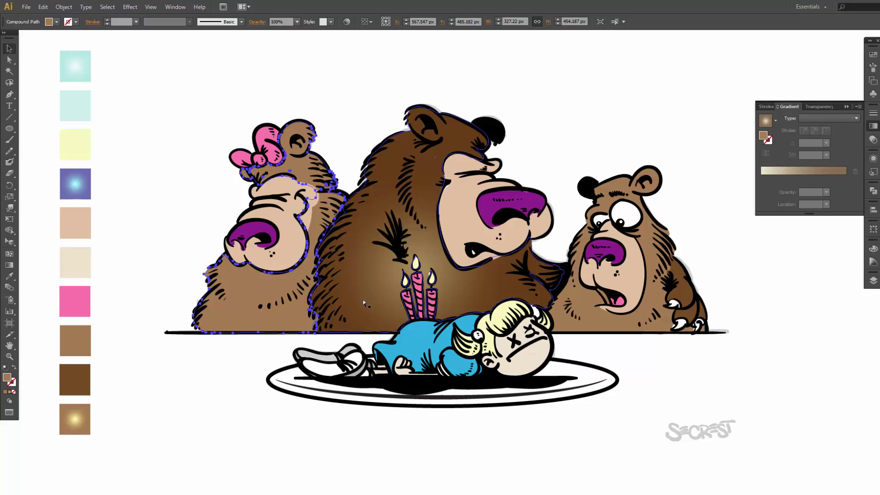
{"action": "left_click", "coordinate": [795, 172]}
{"action": "left_click", "coordinate": [784, 169]}
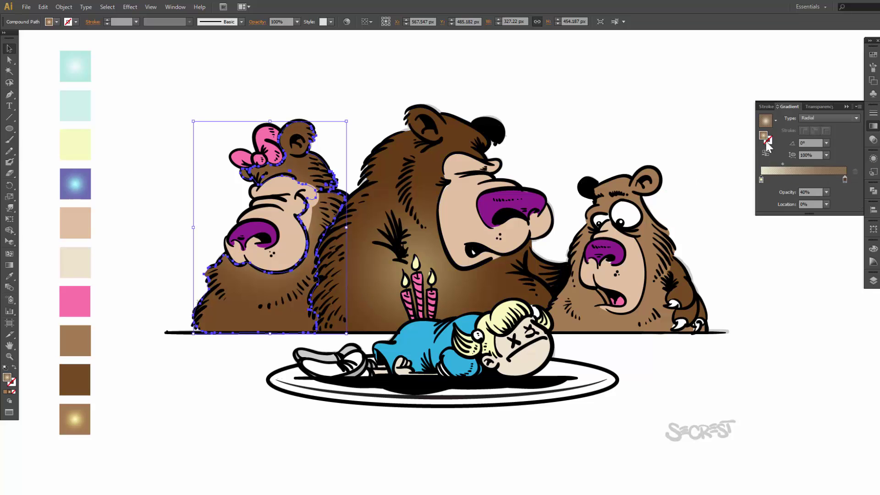
{"action": "left_click", "coordinate": [812, 119]}
{"action": "left_click", "coordinate": [812, 134]}
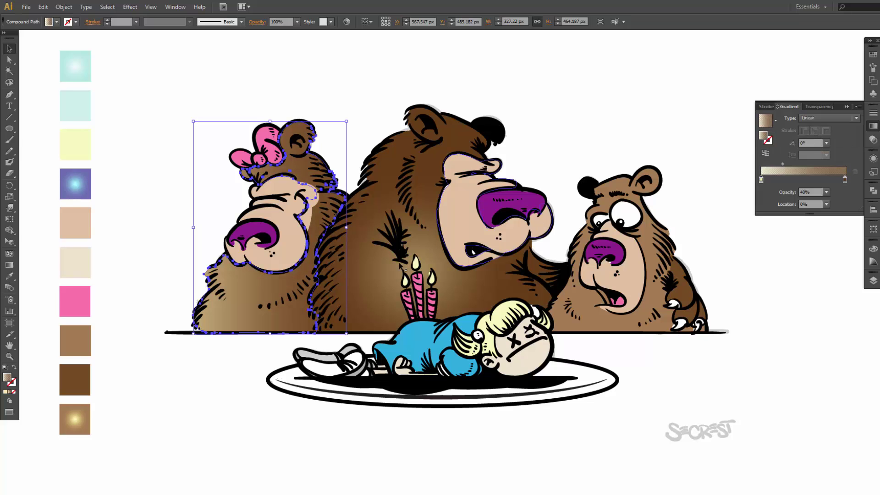
- Redirect the bow-wearing bear's linear gradient at about 136°, running from near the candles up across its snout, and nudge its midpoint
{"action": "left_click", "coordinate": [10, 265]}
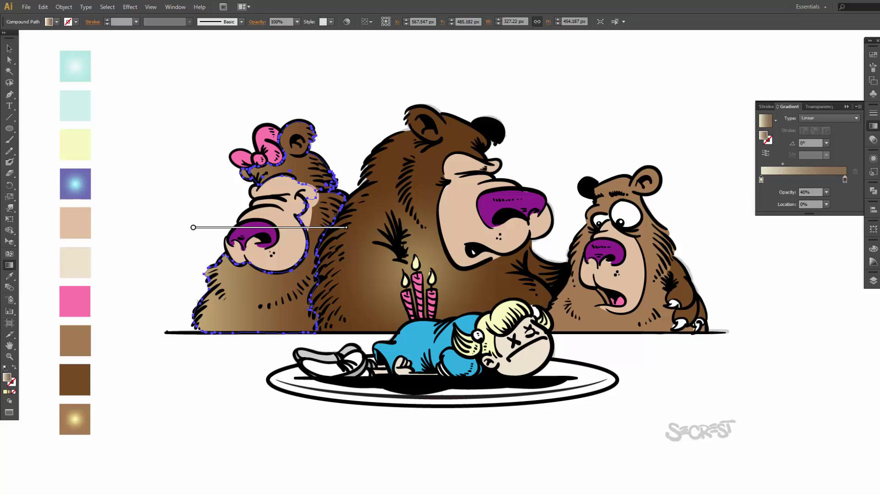
{"action": "left_click_drag", "start_coordinate": [329, 301], "coordinate": [234, 212]}
{"action": "mouse_move", "coordinate": [297, 277]}
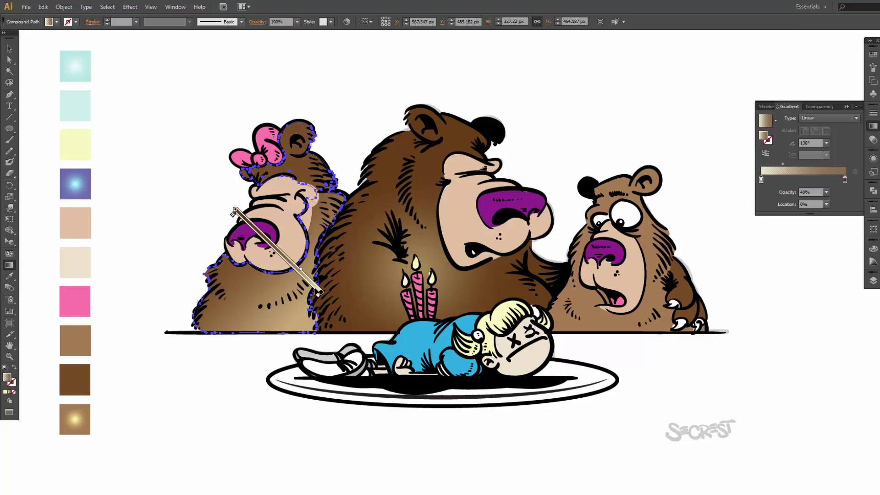
{"action": "mouse_move", "coordinate": [301, 269]}
{"action": "left_mouse_down"}
{"action": "mouse_move", "coordinate": [279, 253]}
{"action": "mouse_move", "coordinate": [301, 270]}
{"action": "left_mouse_up"}
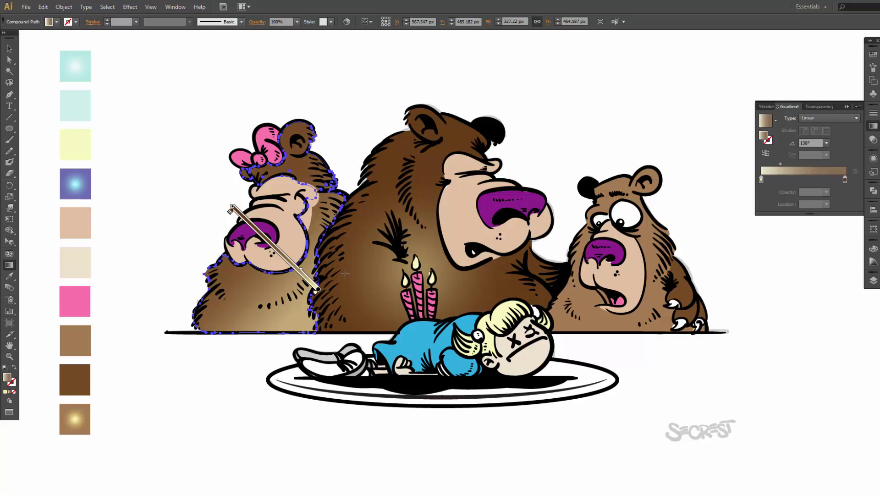
- Set the pale stop's opacity to 20% on the bow-wearing bear's gradient and pull the brown stop inward
{"action": "left_click", "coordinate": [761, 179]}
{"action": "left_click", "coordinate": [827, 194]}
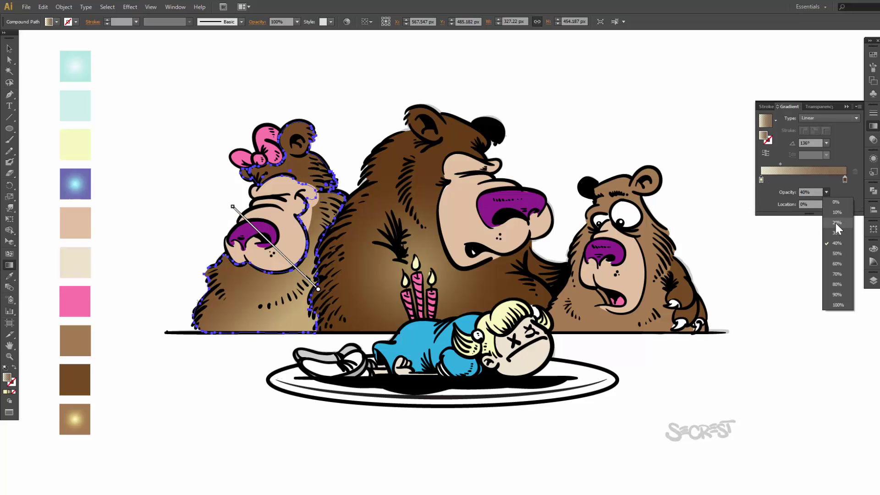
{"action": "left_click", "coordinate": [831, 224]}
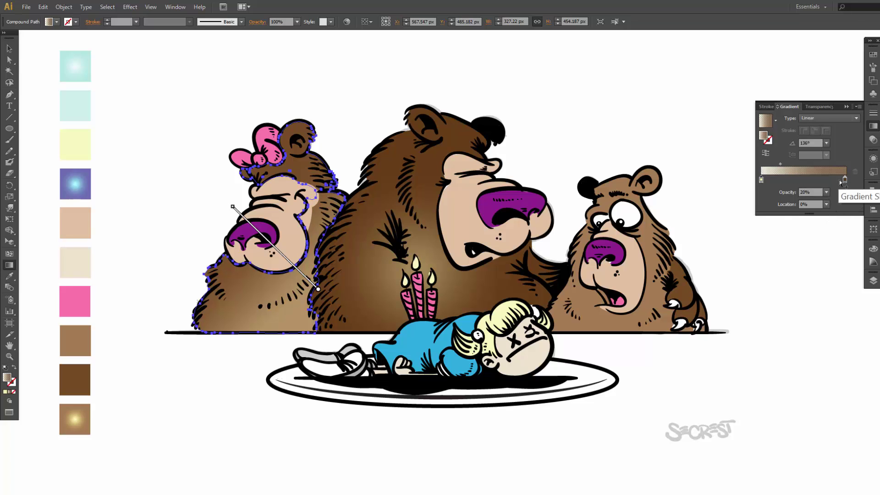
{"action": "mouse_move", "coordinate": [234, 212]}
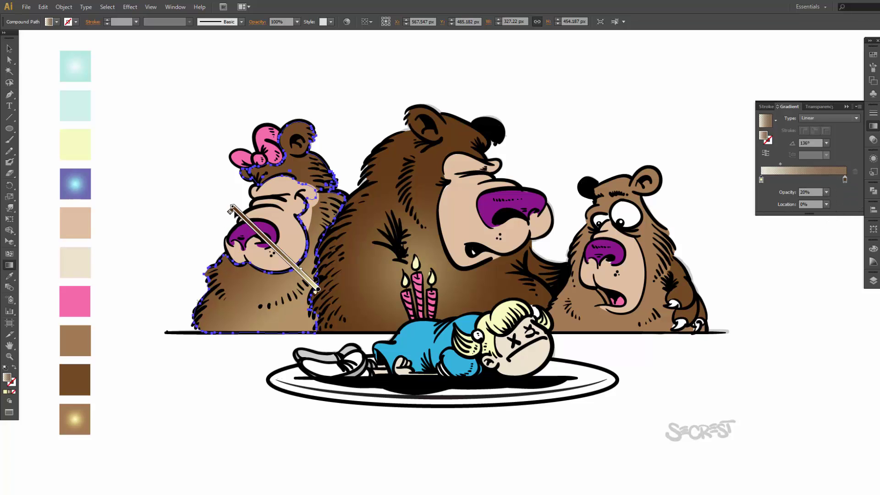
{"action": "left_click_drag", "start_coordinate": [231, 212], "coordinate": [257, 242]}
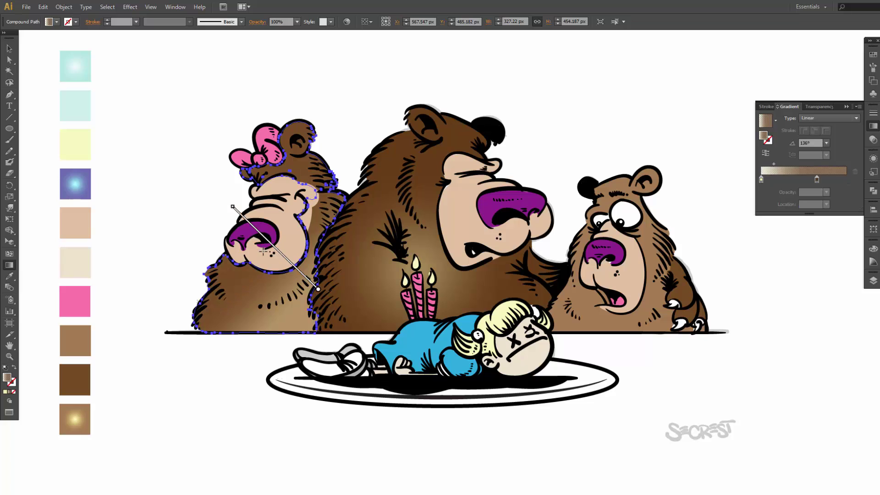
{"action": "key", "text": "v"}
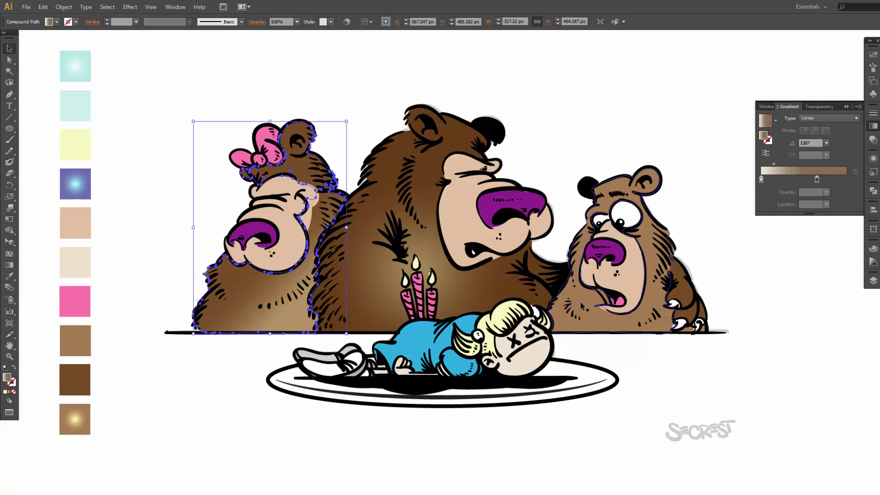
- Apply the linear gradient to the smallest bear's fur, move its brown stop to about 86%, and deselect the shape
{"action": "left_click", "coordinate": [581, 305]}
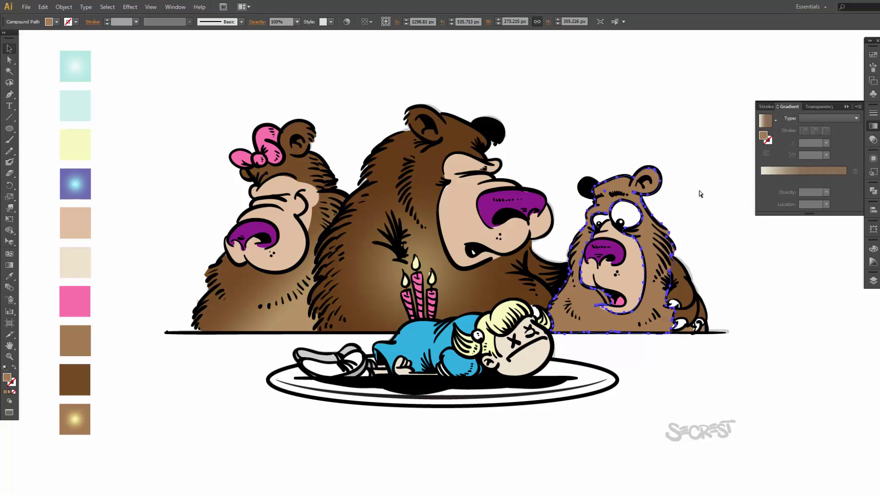
{"action": "left_click", "coordinate": [767, 122]}
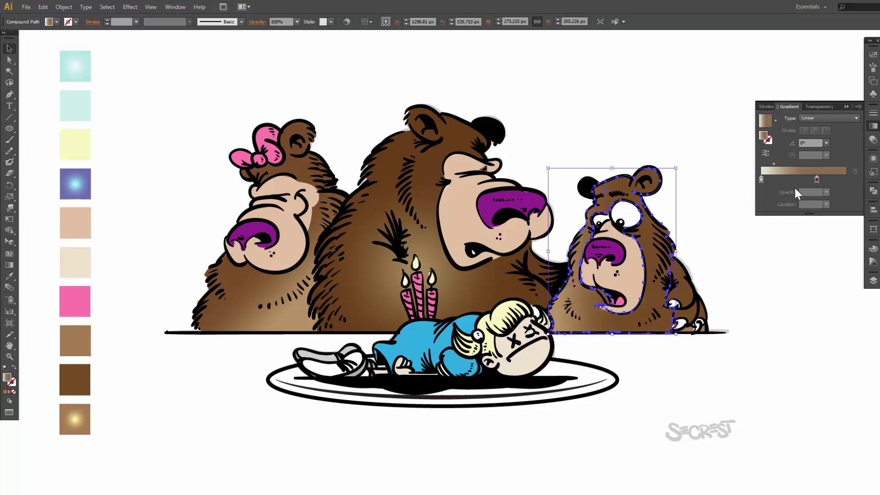
{"action": "left_click_drag", "start_coordinate": [817, 181], "coordinate": [834, 180]}
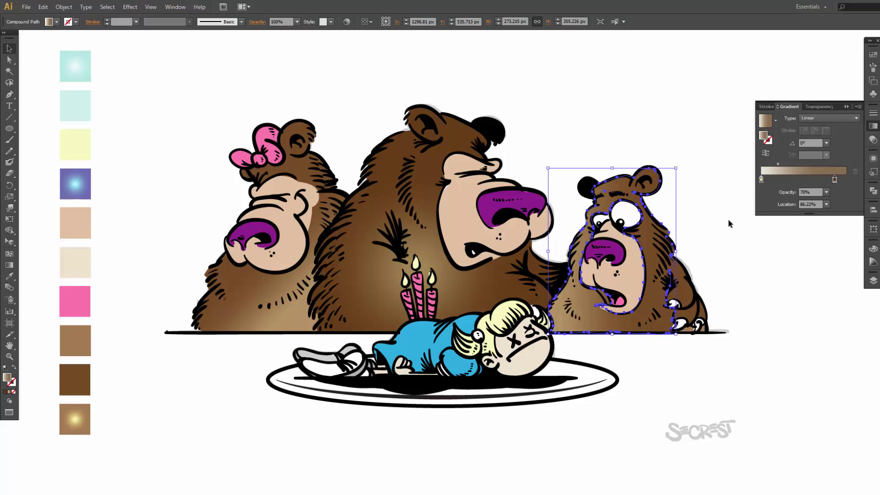
{"action": "left_click", "coordinate": [731, 241]}
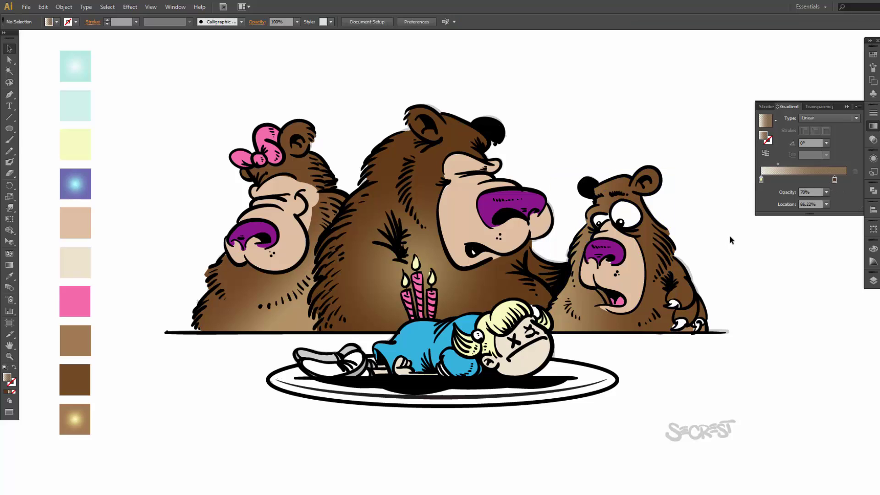
- Recolour the linear gradient's dark brown end stop with a lighter brown swatch
{"action": "double_click", "coordinate": [833, 179]}
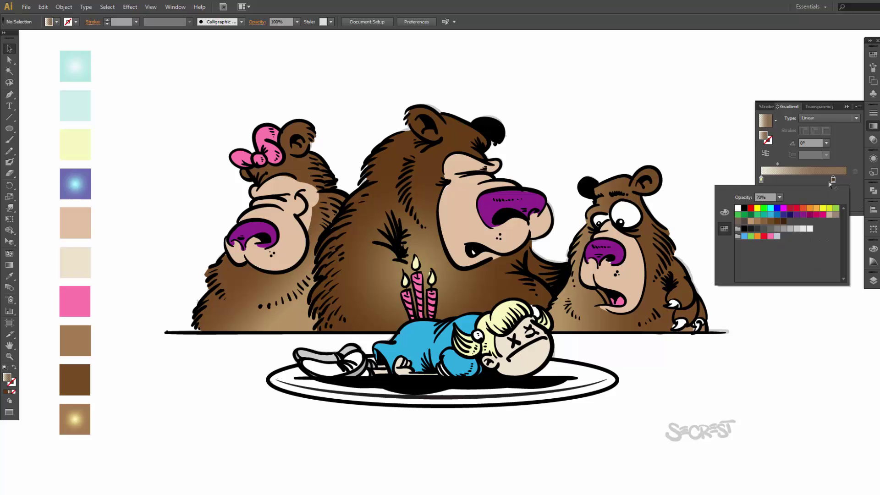
{"action": "left_click", "coordinate": [771, 222]}
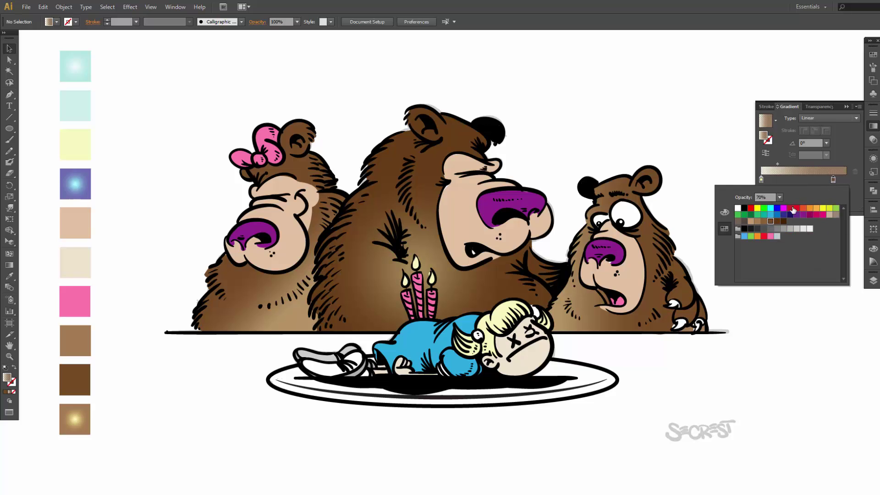
{"action": "left_click", "coordinate": [764, 222]}
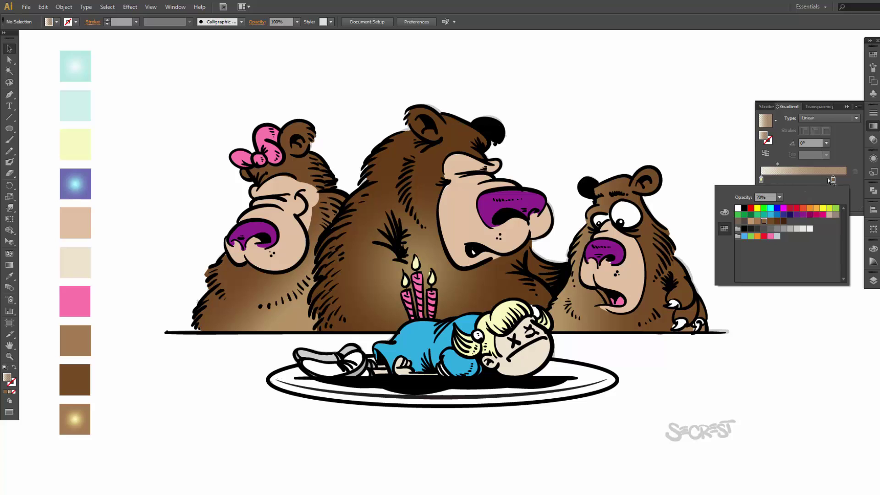
{"action": "left_click", "coordinate": [804, 177]}
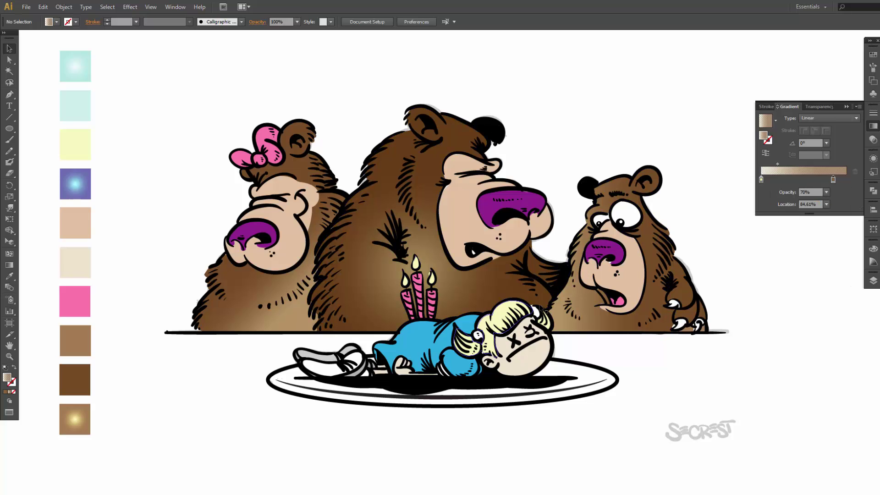
- Try the light brown gradient as a radial fill on the bow-wearing bear's nose and undo it
{"action": "left_click", "coordinate": [252, 235]}
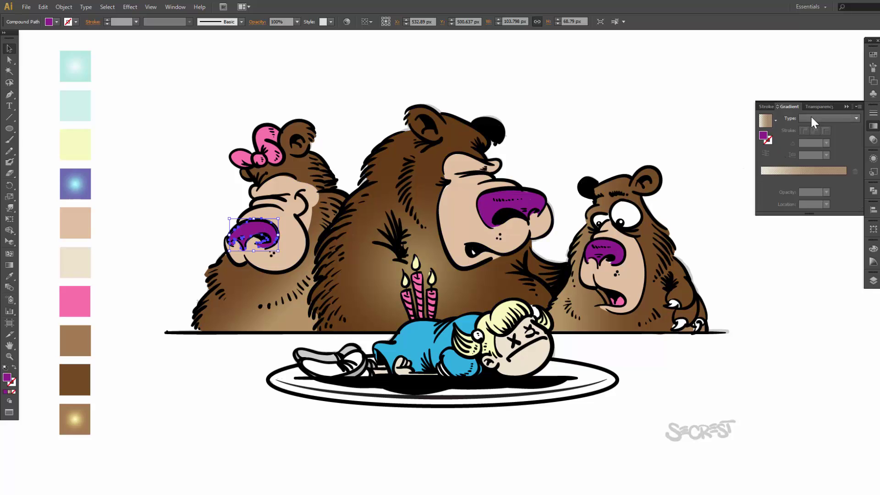
{"action": "left_click", "coordinate": [765, 122]}
{"action": "left_click", "coordinate": [812, 118]}
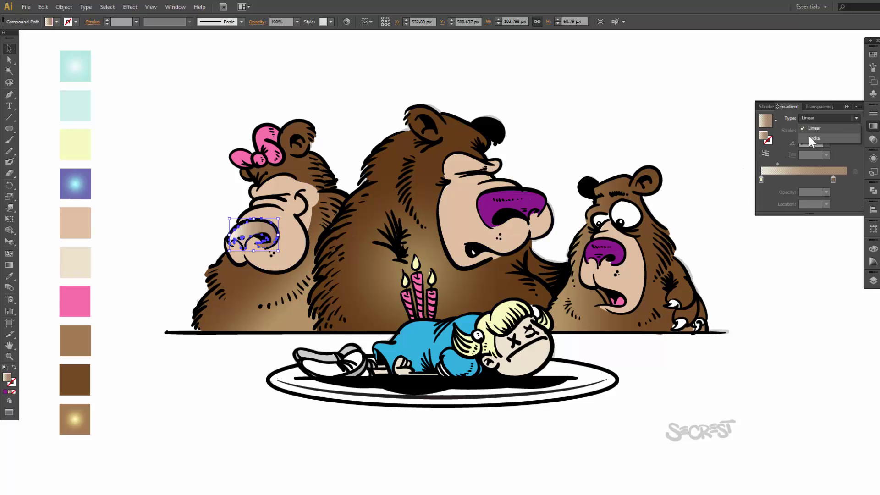
{"action": "left_click", "coordinate": [809, 136]}
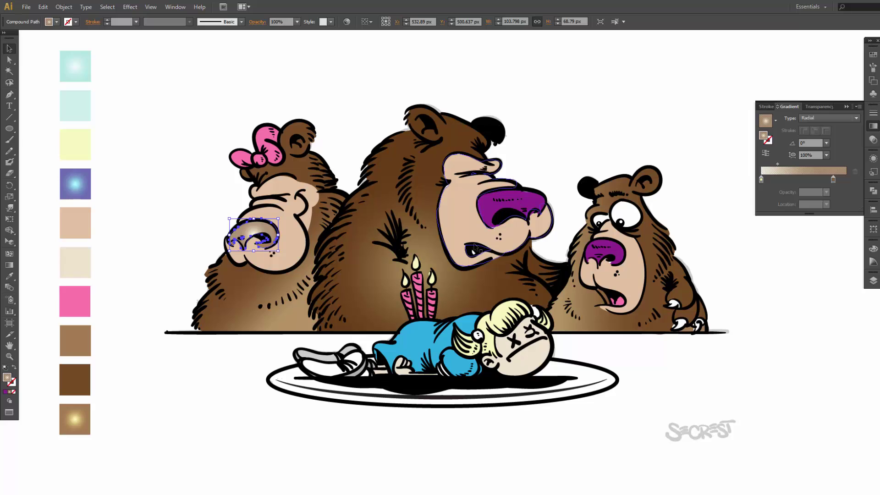
{"action": "key", "text": "ctrl+z"}
{"action": "key", "text": "ctrl+z"}
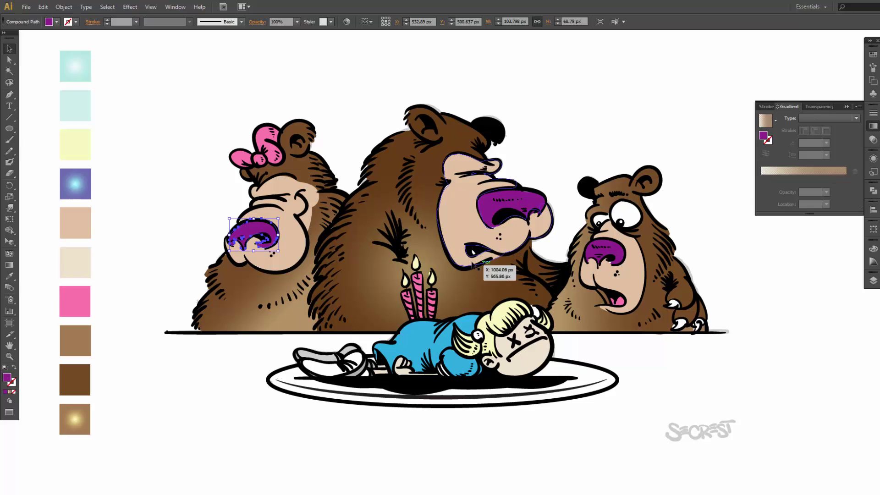
- Add the other two bears' noses to the selection and fill all three with the palette's pink sample
{"action": "left_click", "coordinate": [489, 216], "text": "shift"}
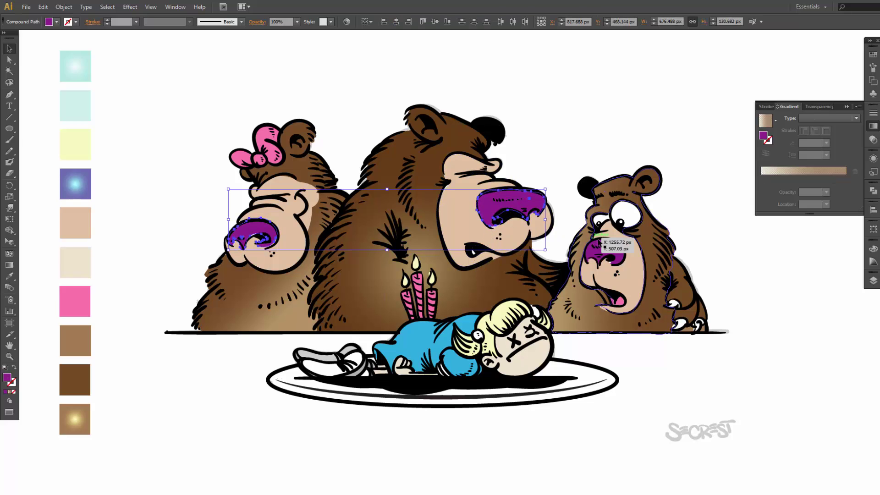
{"action": "left_click", "coordinate": [601, 255], "text": "shift"}
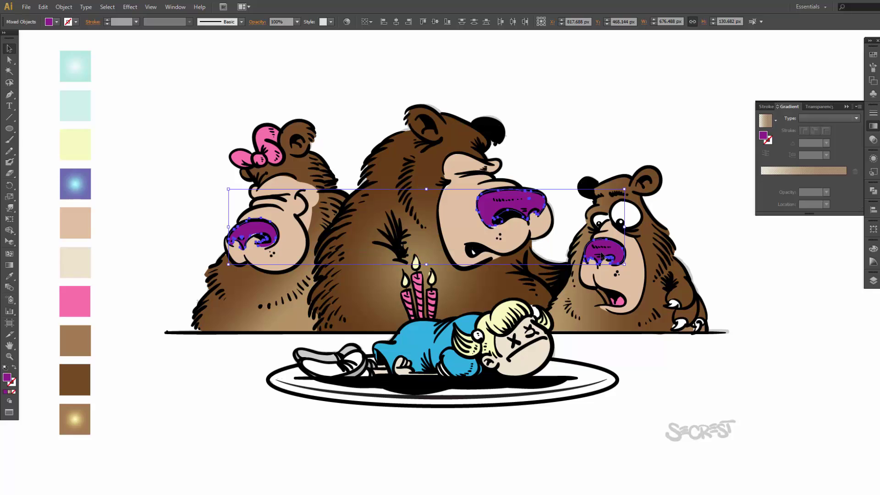
{"action": "left_click", "coordinate": [591, 288], "text": "shift"}
{"action": "left_click", "coordinate": [10, 276]}
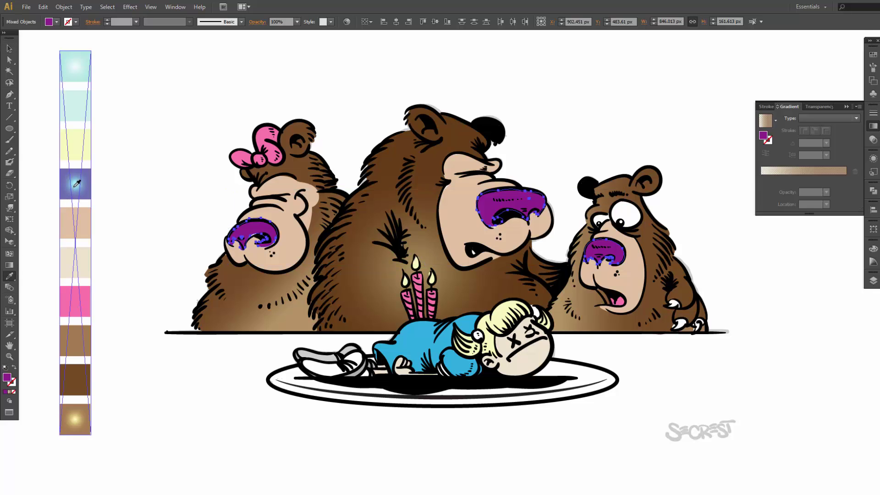
{"action": "left_click", "coordinate": [84, 299]}
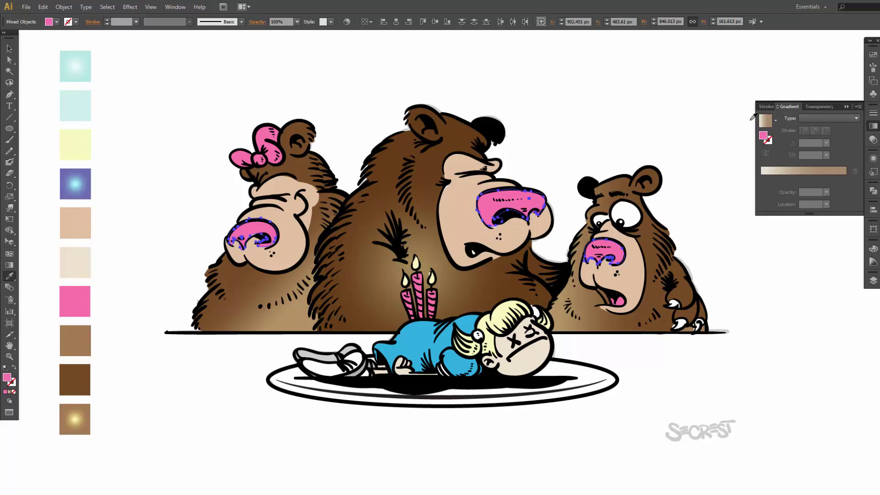
- Give the three noses a gradient ending in the pink fill, with the starting stop white at 60% opacity
{"action": "left_click_drag", "start_coordinate": [767, 139], "coordinate": [830, 202]}
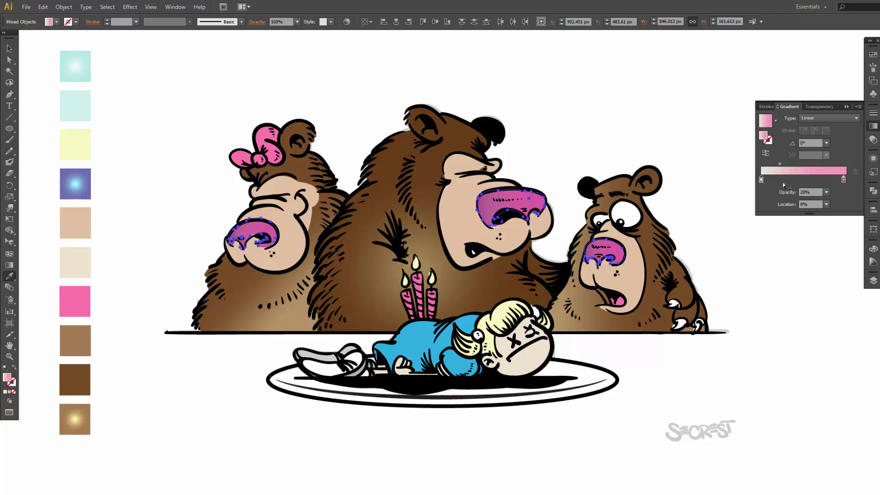
{"action": "double_click", "coordinate": [761, 179]}
{"action": "left_click", "coordinate": [761, 179]}
{"action": "double_click", "coordinate": [761, 179]}
{"action": "left_click", "coordinate": [738, 209]}
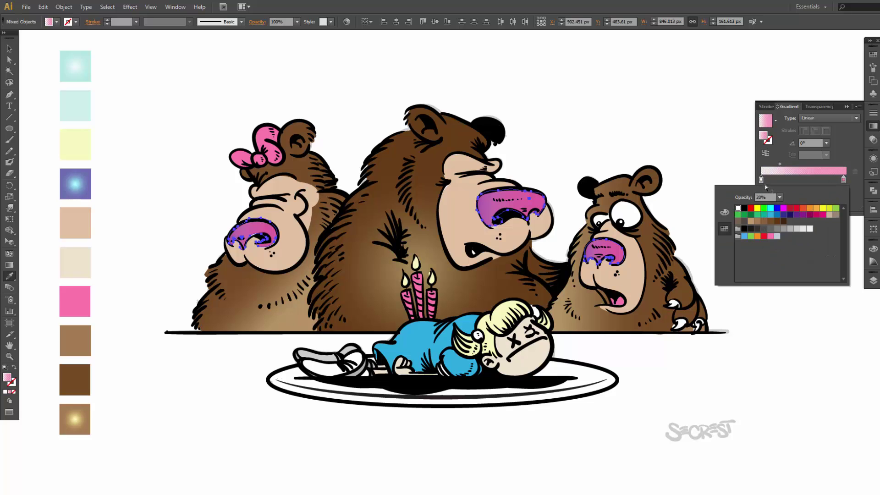
{"action": "left_click", "coordinate": [779, 198]}
{"action": "left_click", "coordinate": [790, 269]}
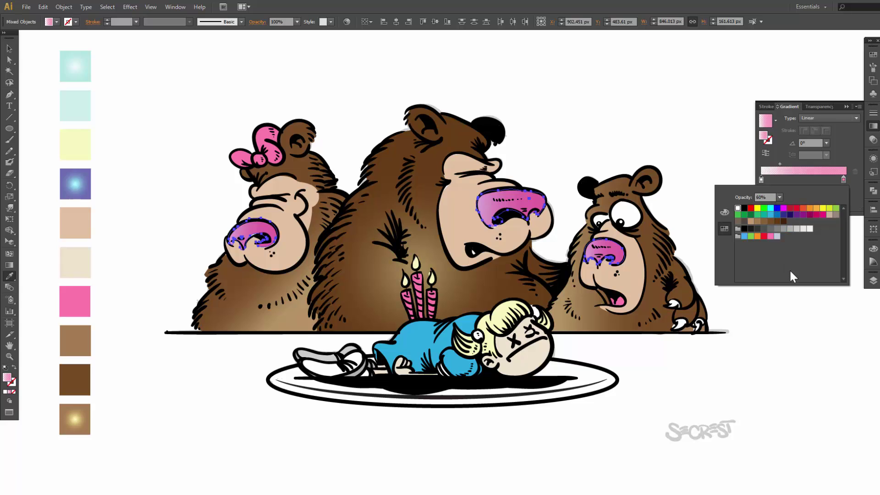
- Change the noses' gradient type to radial and shift its midpoint to about 38%
{"action": "left_click", "coordinate": [807, 163]}
{"action": "left_click", "coordinate": [812, 117]}
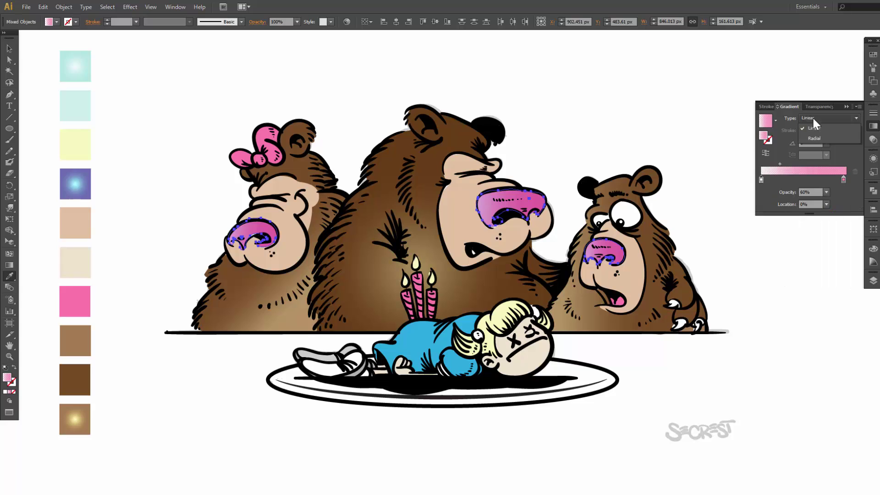
{"action": "left_click", "coordinate": [810, 134]}
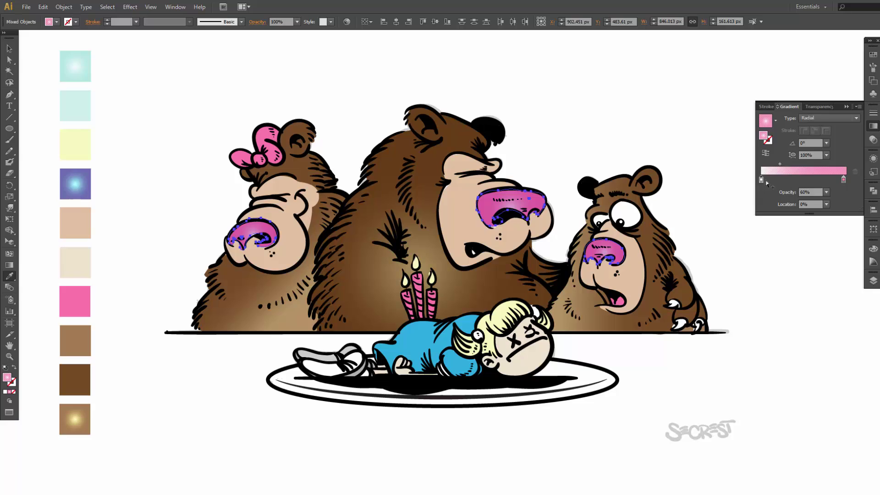
{"action": "left_click_drag", "start_coordinate": [779, 164], "coordinate": [788, 168]}
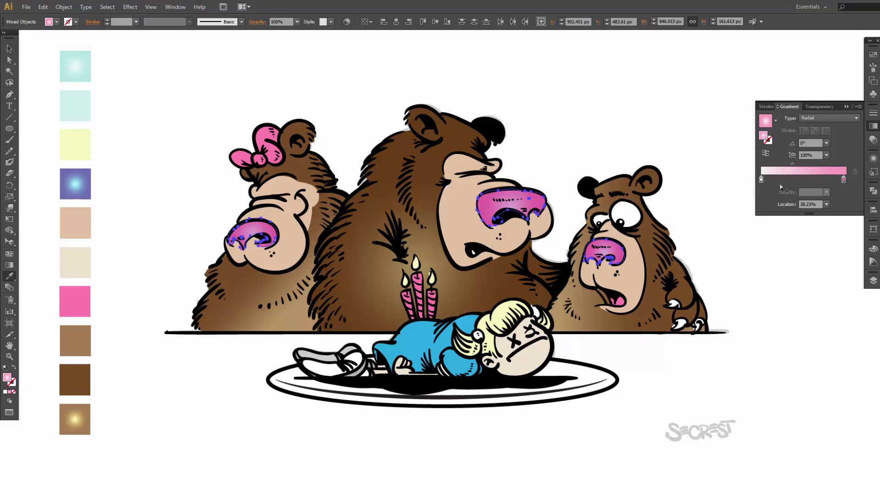
{"action": "left_click", "coordinate": [762, 180]}
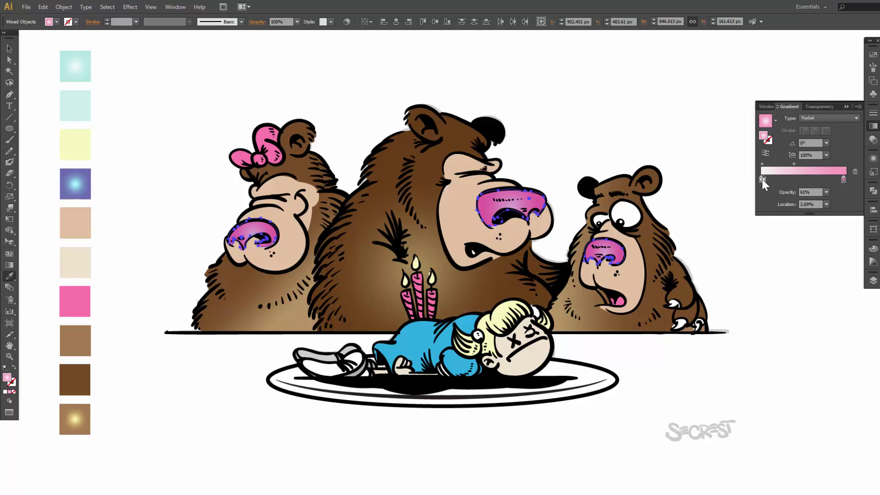
- Set the pink stop's opacity to 50% on the noses' radial gradient
{"action": "left_click", "coordinate": [844, 179]}
{"action": "double_click", "coordinate": [843, 180]}
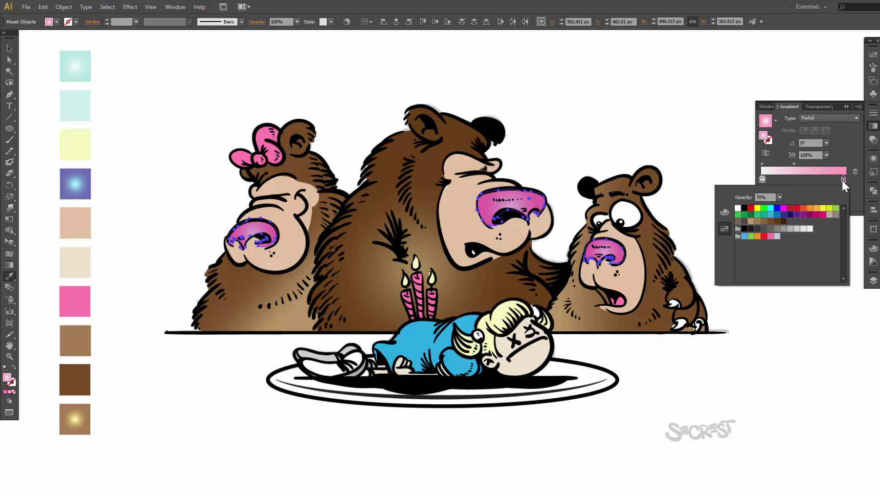
{"action": "left_click", "coordinate": [780, 198]}
{"action": "left_click", "coordinate": [790, 259]}
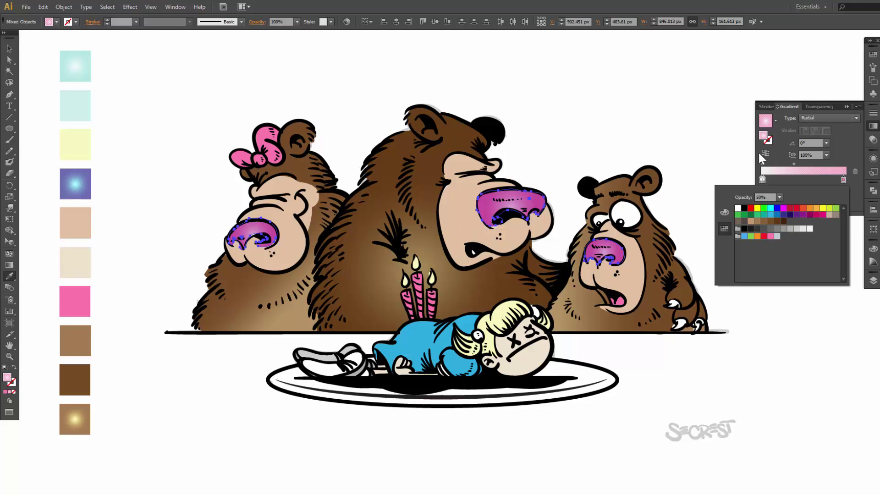
- Move each nose's radial highlight toward the upper part of the nose with the Gradient tool, and deselect the noses
{"action": "left_click", "coordinate": [9, 266]}
{"action": "left_click", "coordinate": [9, 266]}
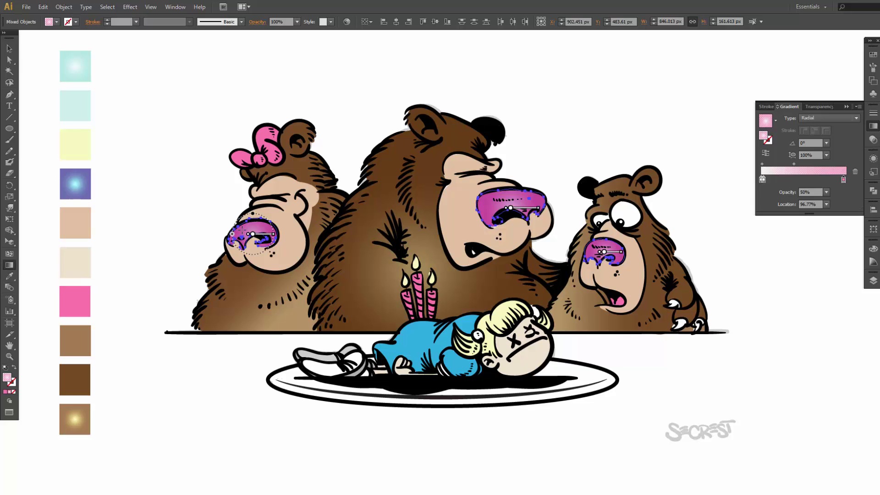
{"action": "left_click_drag", "start_coordinate": [252, 234], "coordinate": [243, 232]}
{"action": "left_click_drag", "start_coordinate": [510, 208], "coordinate": [510, 197]}
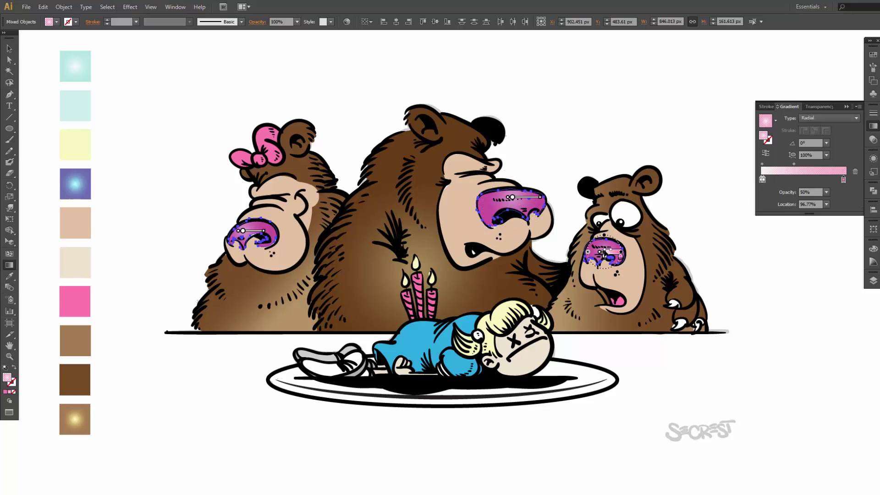
{"action": "left_click_drag", "start_coordinate": [604, 252], "coordinate": [599, 245]}
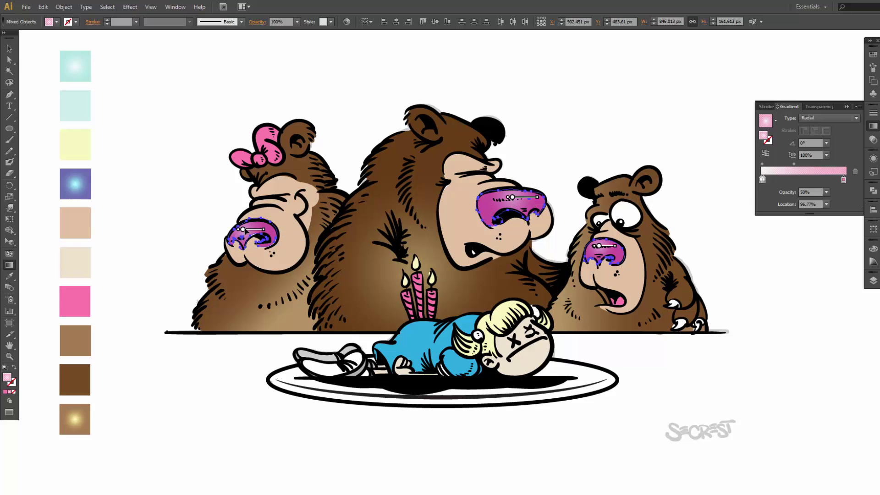
{"action": "key", "text": "v"}
{"action": "left_click", "coordinate": [173, 225]}
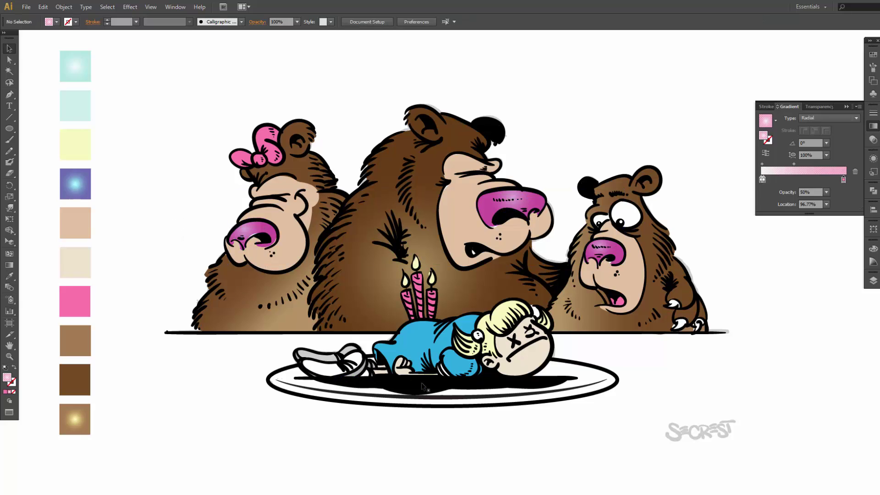
- Fill the girl's blue dress with the purple sampled from the edge of the palette's blue-purple gradient square
{"action": "left_click", "coordinate": [412, 341]}
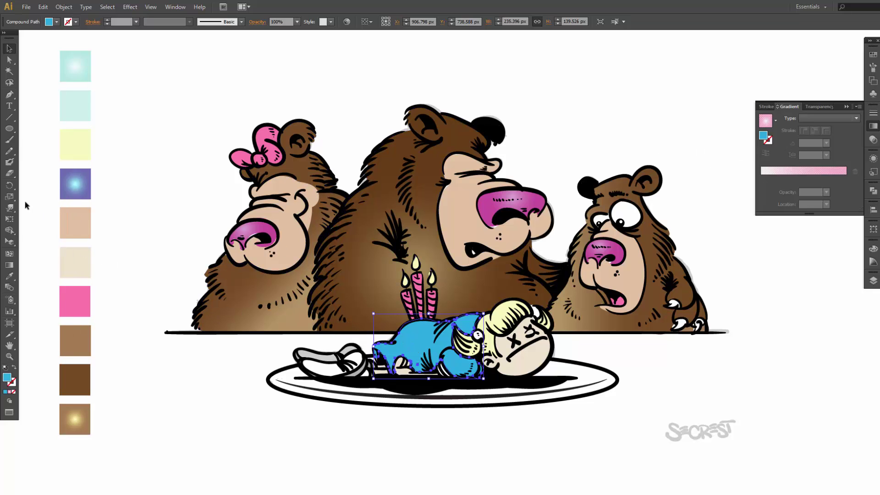
{"action": "left_click", "coordinate": [9, 276]}
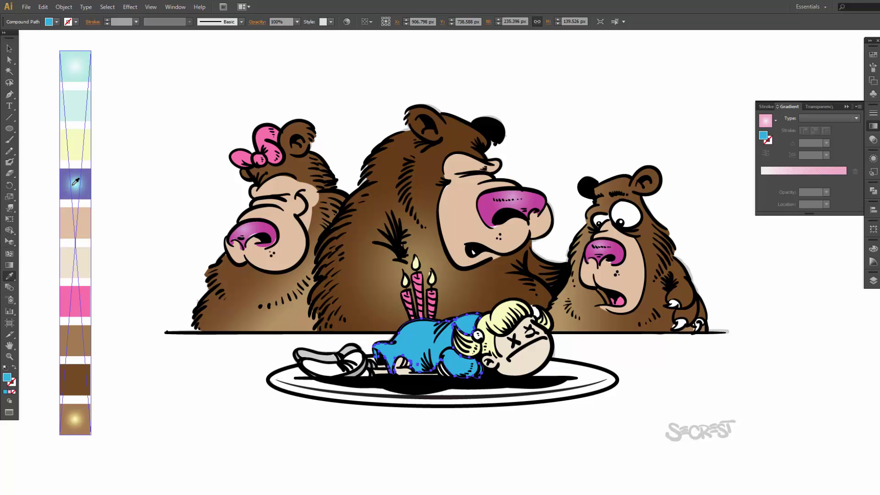
{"action": "left_click", "coordinate": [76, 182]}
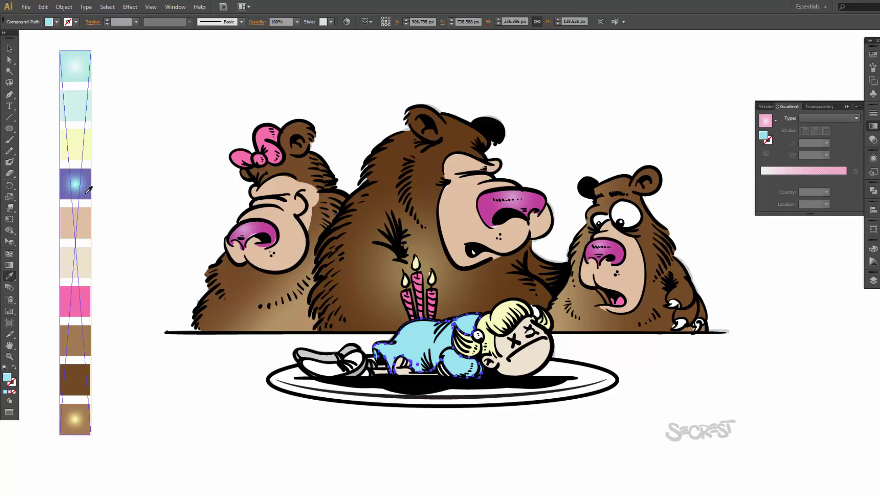
{"action": "left_click", "coordinate": [87, 191]}
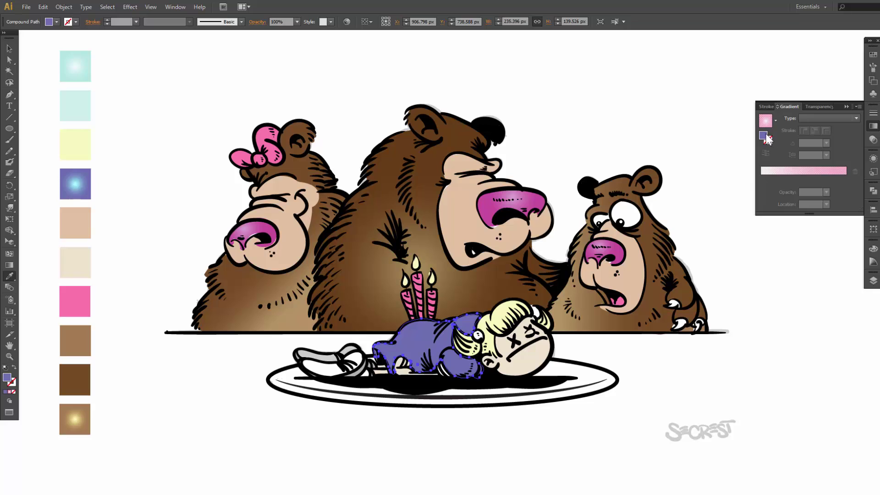
- Give the dress a radial gradient ending in purple at 100%, remove the extra pale stop, and colour the starting stop cyan
{"action": "left_click_drag", "start_coordinate": [843, 171], "coordinate": [847, 179]}
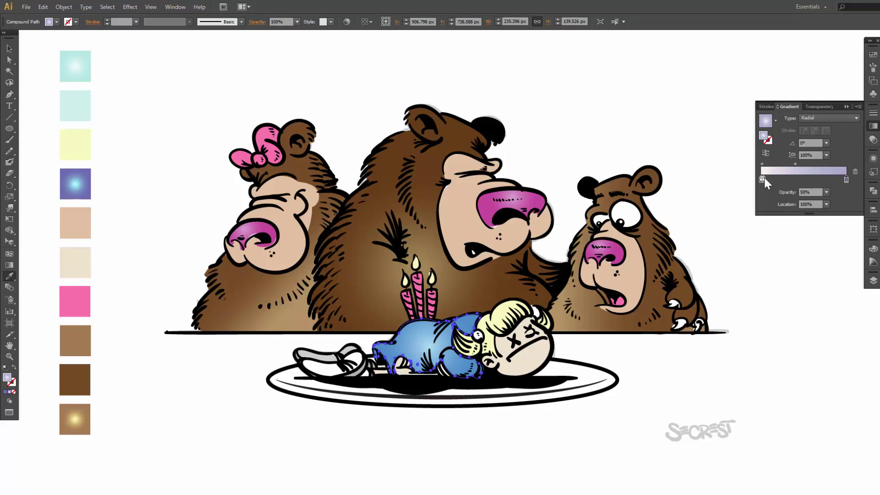
{"action": "left_click_drag", "start_coordinate": [763, 179], "coordinate": [763, 190]}
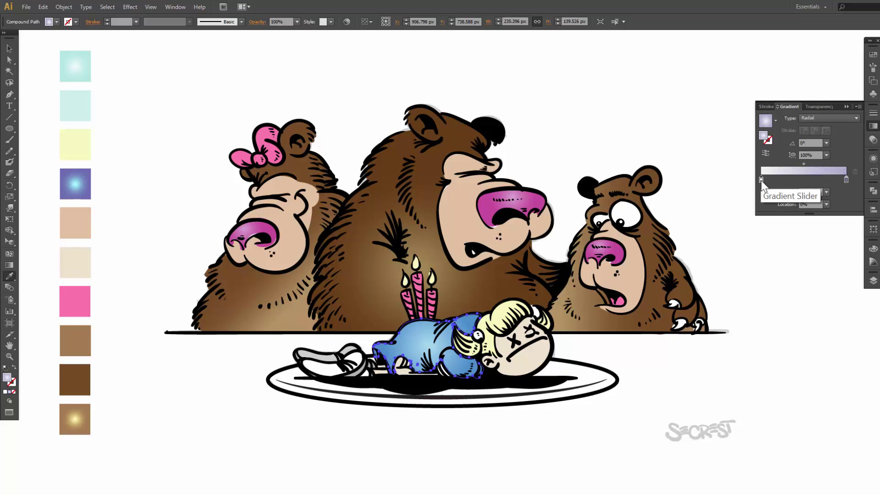
{"action": "double_click", "coordinate": [761, 180]}
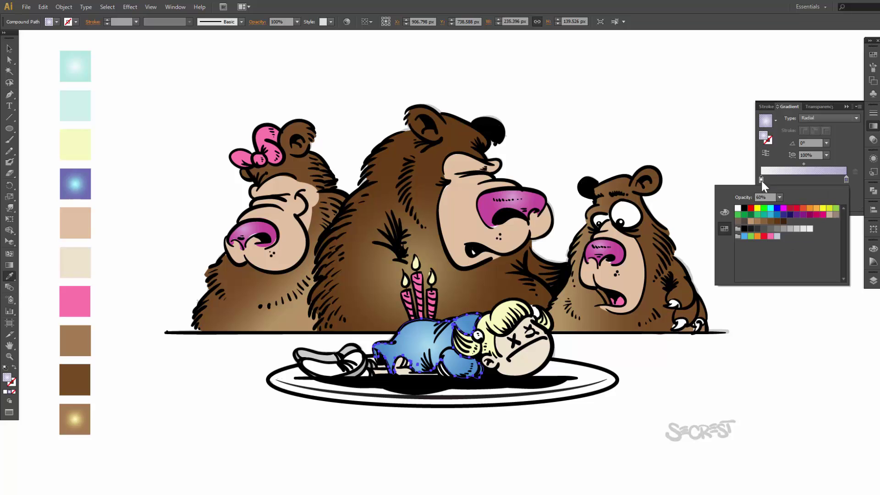
{"action": "left_click", "coordinate": [770, 210]}
- Set the opacity of the purple end stop on the dress's radial gradient to 70%
{"action": "left_click", "coordinate": [812, 118]}
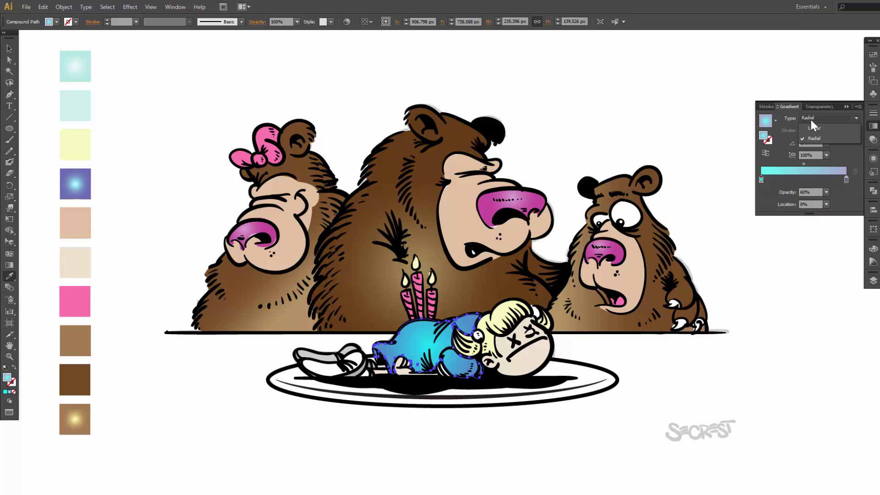
{"action": "left_click", "coordinate": [844, 178]}
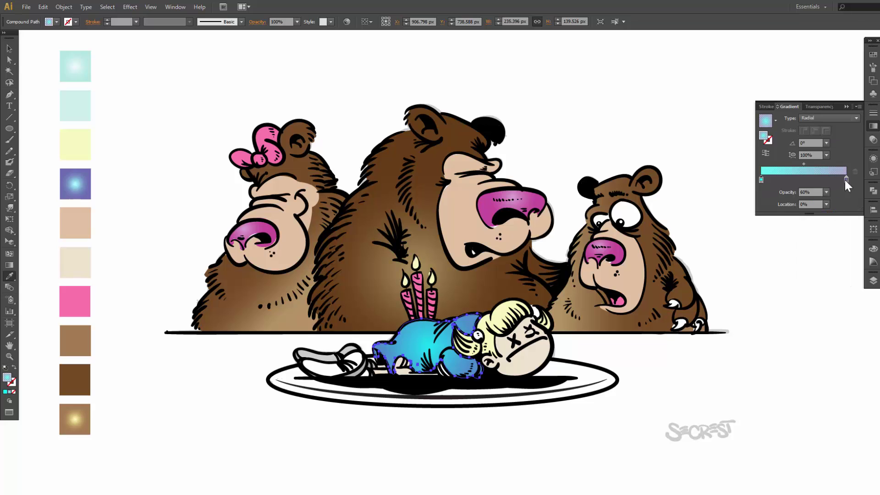
{"action": "left_click", "coordinate": [845, 179]}
{"action": "left_click", "coordinate": [825, 192]}
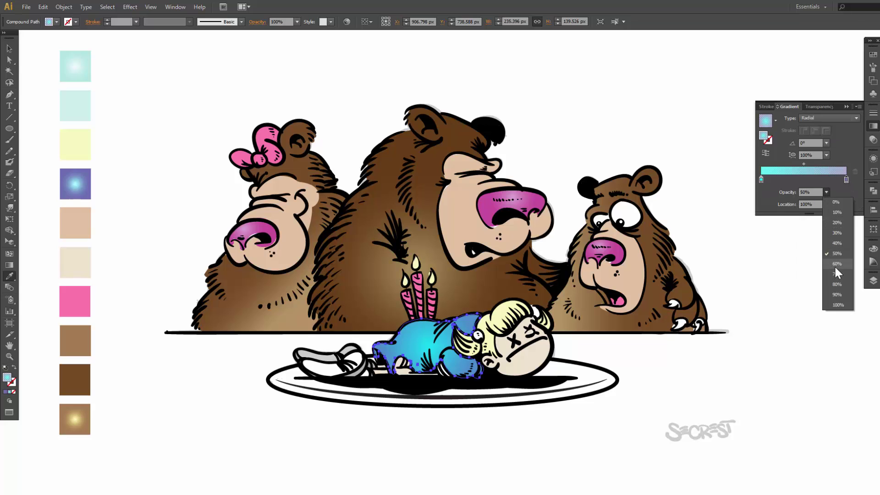
{"action": "left_click", "coordinate": [835, 266]}
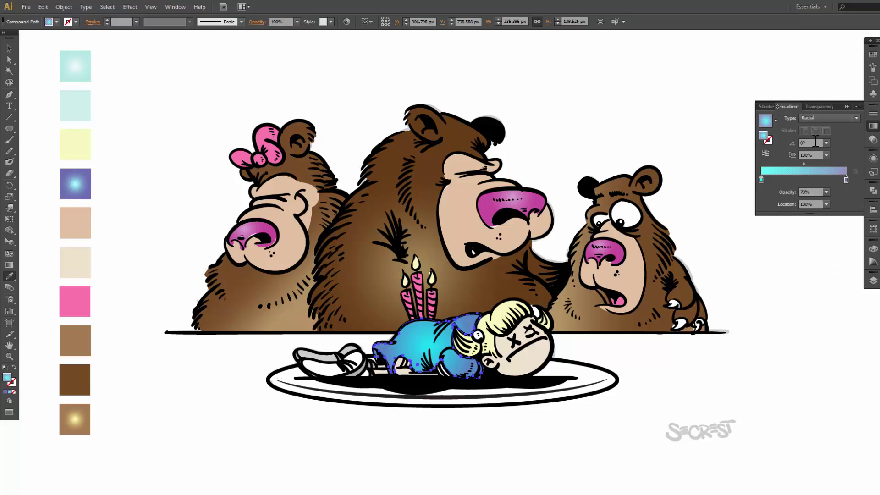
- Move the centre of the dress's radial gradient up to the girl's back, just below the candles, with the Gradient tool
{"action": "left_click", "coordinate": [9, 265]}
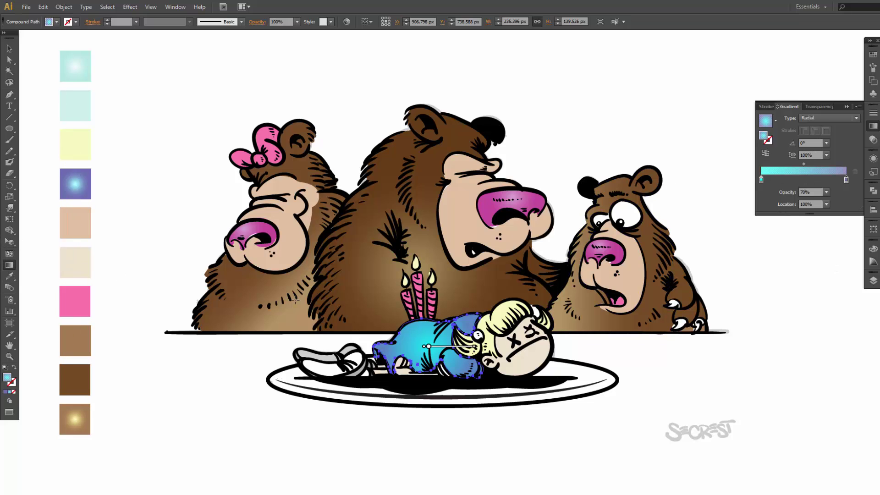
{"action": "left_click_drag", "start_coordinate": [428, 348], "coordinate": [422, 329]}
{"action": "mouse_move", "coordinate": [479, 334]}
{"action": "left_mouse_down"}
{"action": "mouse_move", "coordinate": [495, 335]}
{"action": "mouse_move", "coordinate": [481, 335]}
{"action": "left_mouse_up"}
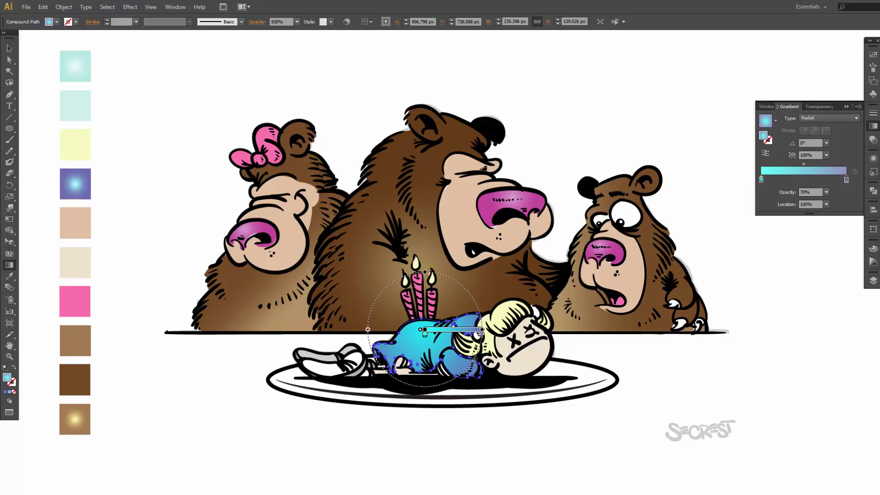
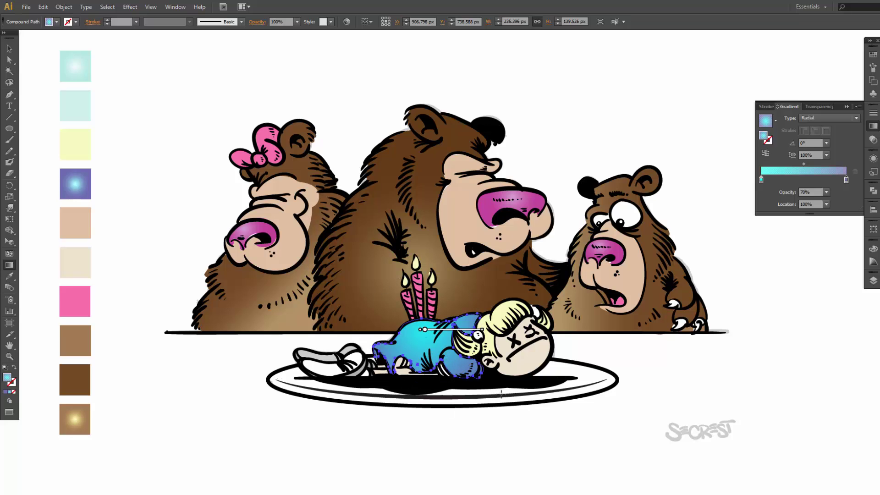
{"action": "key", "text": "b"}
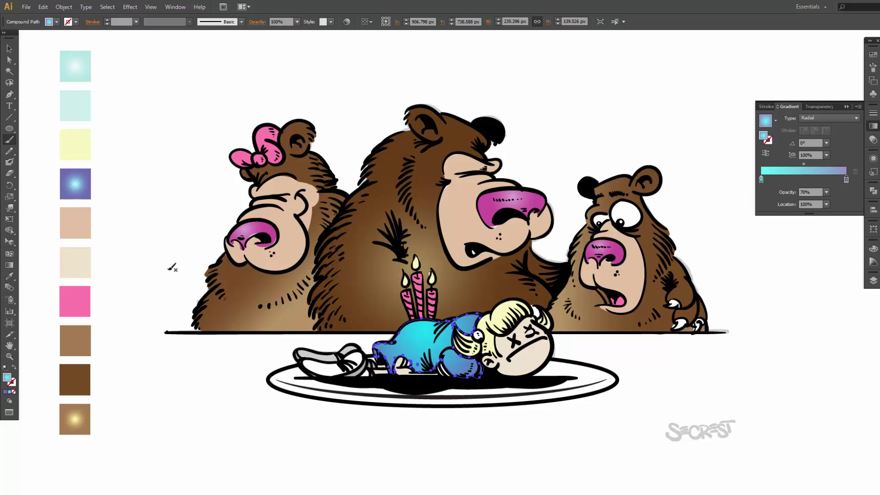
{"action": "left_click", "coordinate": [56, 21]}
{"action": "left_click", "coordinate": [52, 64]}
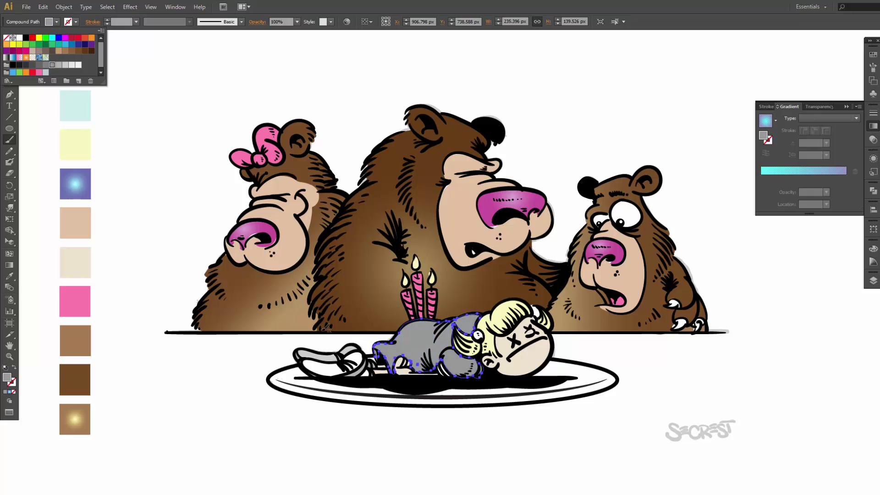
{"action": "key", "text": "Escape"}
{"action": "key", "text": "v"}
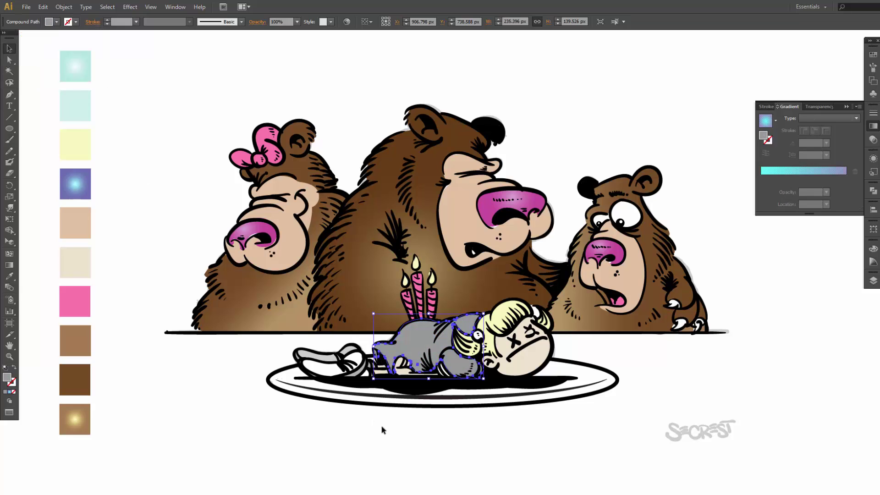
{"action": "key", "text": "ctrl+z"}
- Deselect the dress and paint a mid-grey shadow on the plate around the girl's black shadow with the Blob Brush
{"action": "left_click", "coordinate": [388, 430]}
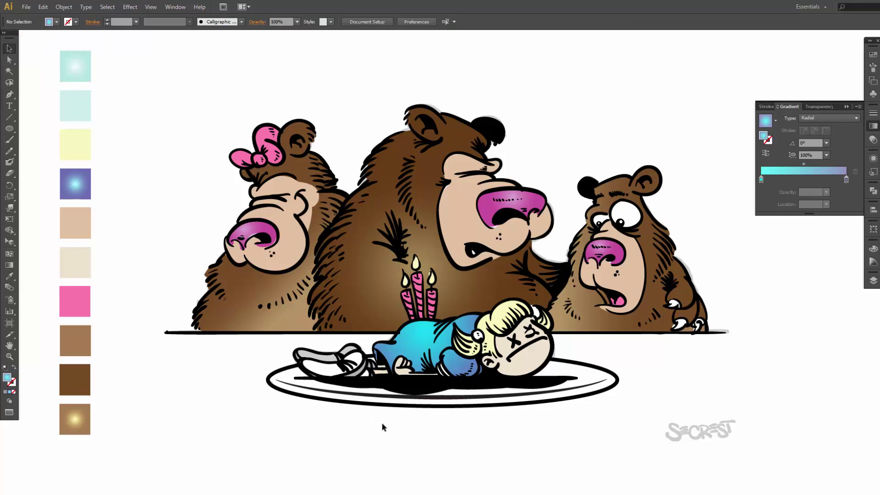
{"action": "left_click", "coordinate": [57, 21]}
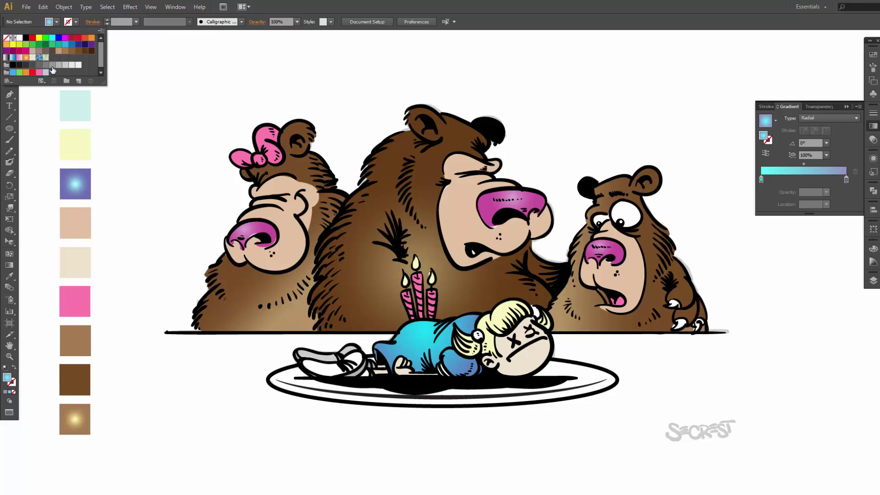
{"action": "left_click", "coordinate": [52, 65]}
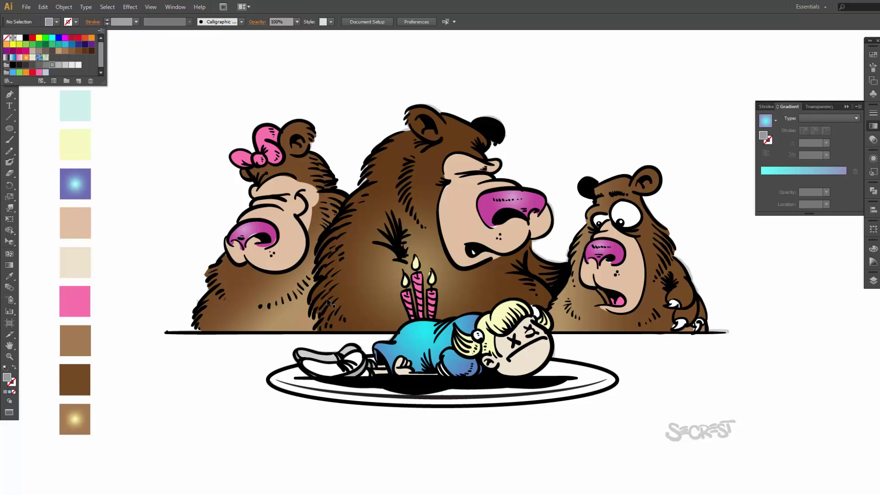
{"action": "key", "text": "shift+b"}
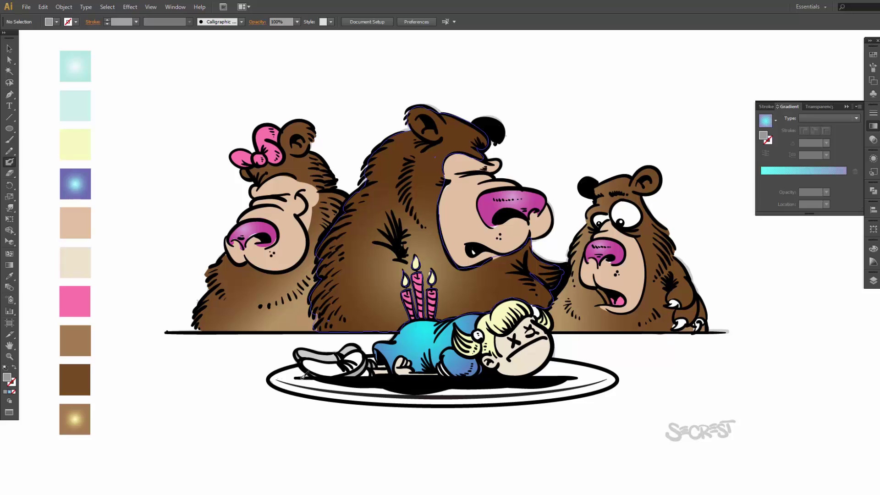
{"action": "left_click_drag", "start_coordinate": [304, 375], "coordinate": [398, 390]}
{"action": "mouse_move", "coordinate": [297, 378]}
{"action": "left_mouse_down"}
{"action": "mouse_move", "coordinate": [436, 392]}
{"action": "mouse_move", "coordinate": [577, 378]}
{"action": "mouse_move", "coordinate": [441, 394]}
{"action": "mouse_move", "coordinate": [472, 390]}
{"action": "left_mouse_up"}
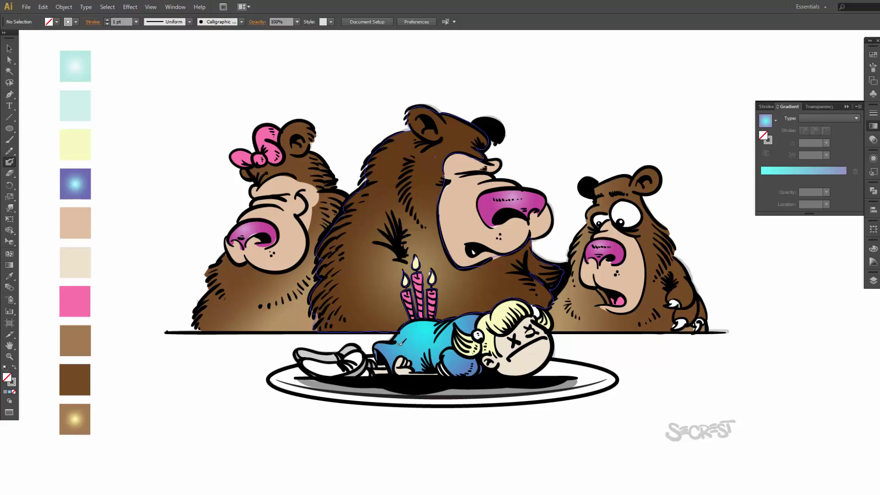
- Draw a background rectangle about 1267 by 948 px enclosing the bears, the plate and the signature
{"action": "key", "text": "ctrl+minus"}
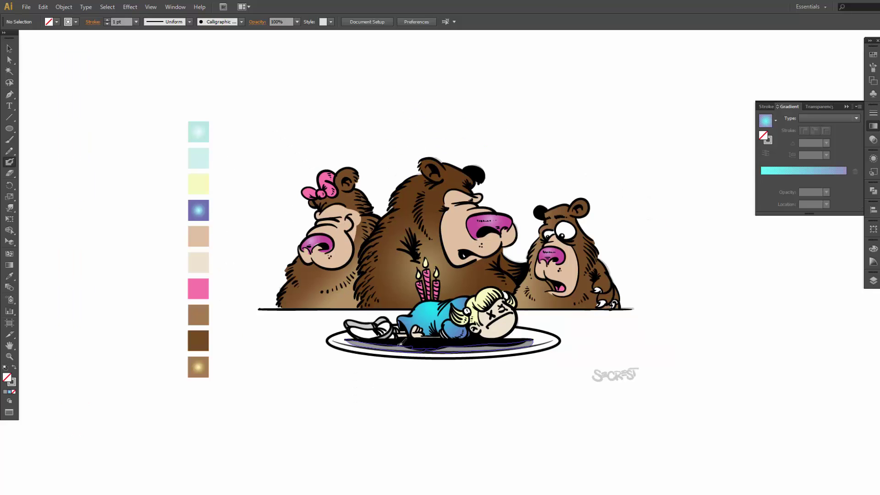
{"action": "left_click_drag", "start_coordinate": [509, 387], "coordinate": [487, 390]}
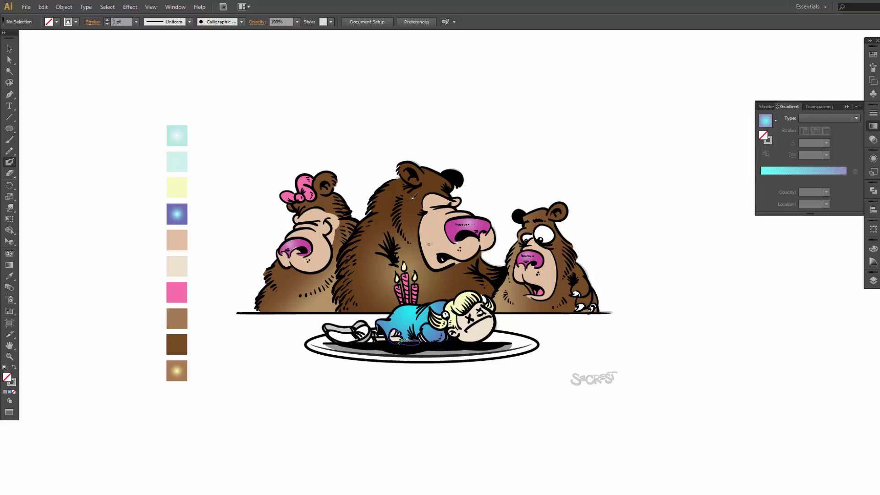
{"action": "left_click", "coordinate": [16, 131]}
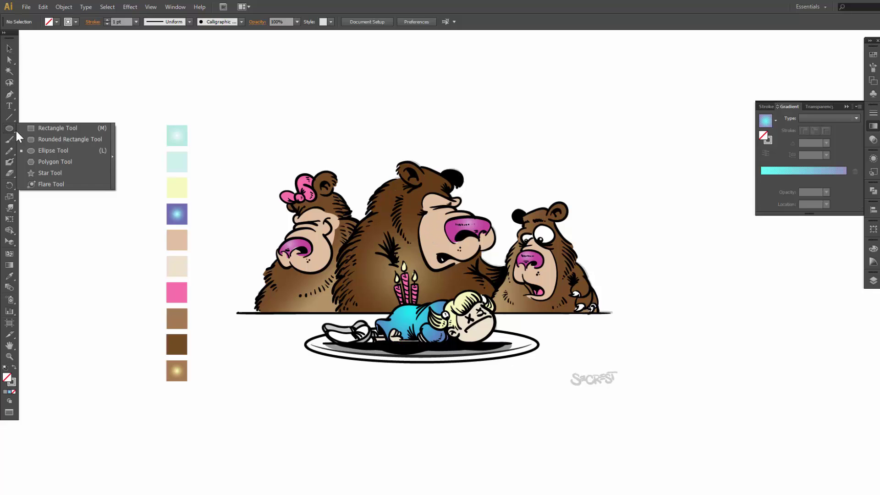
{"action": "left_click", "coordinate": [32, 128]}
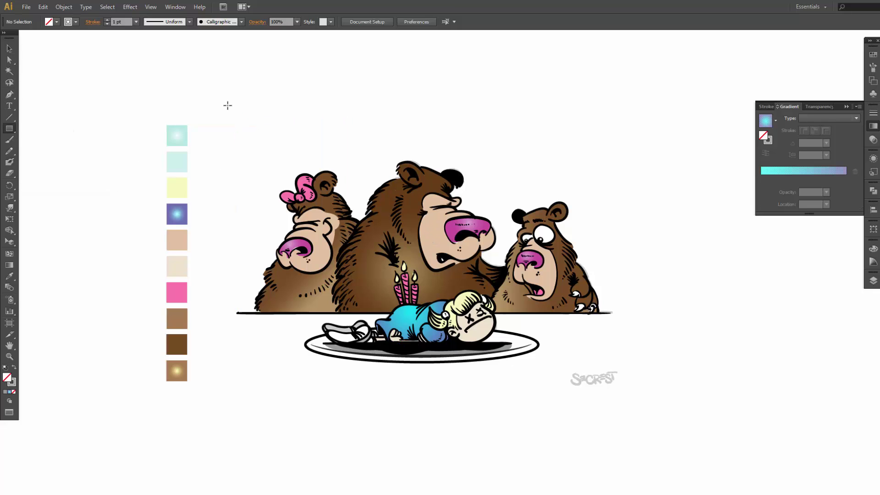
{"action": "left_click_drag", "start_coordinate": [227, 104], "coordinate": [621, 400]}
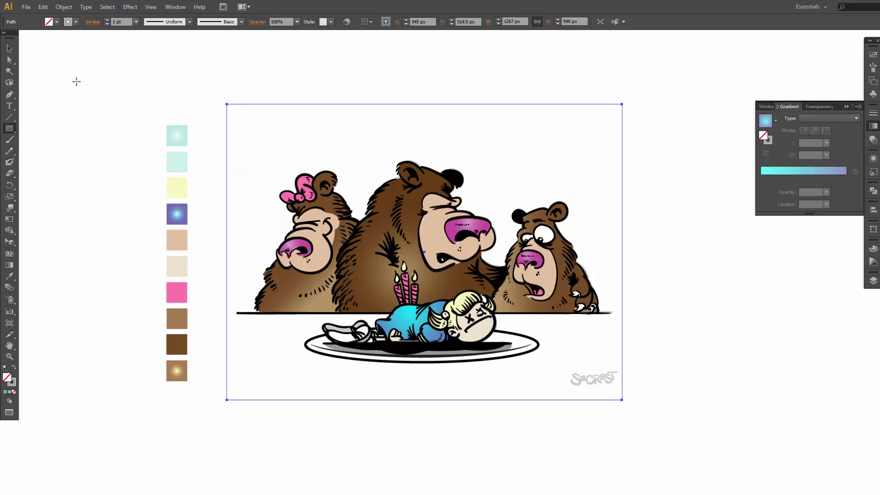
- Swap the rectangle's stroke and fill, then fill it with the flat pale aqua sampled from the palette
{"action": "left_click", "coordinate": [14, 367]}
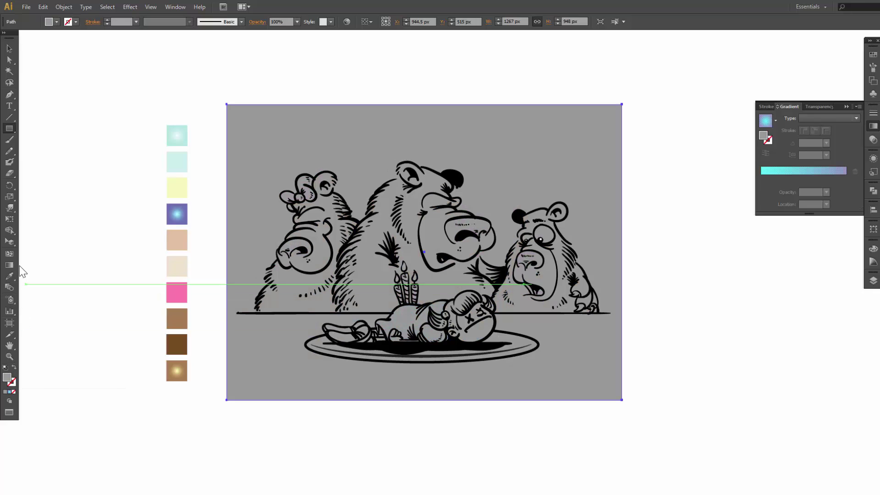
{"action": "left_click", "coordinate": [160, 166]}
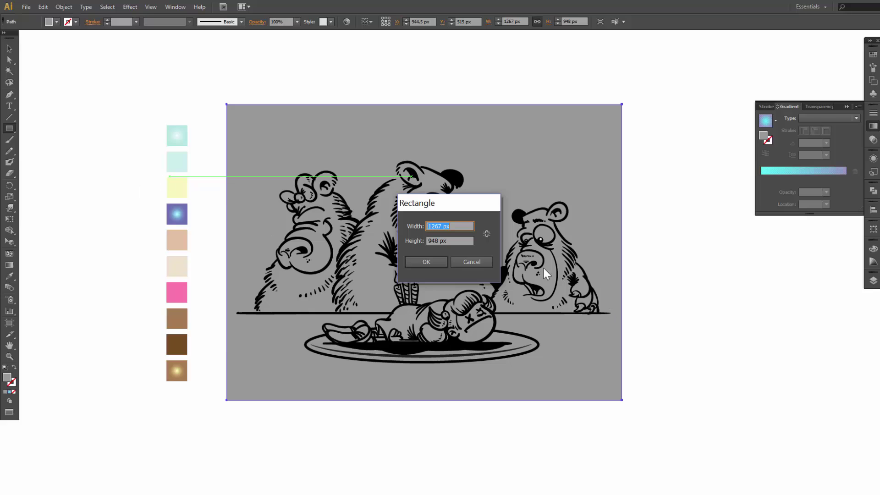
{"action": "left_click", "coordinate": [471, 262]}
{"action": "left_click", "coordinate": [9, 276]}
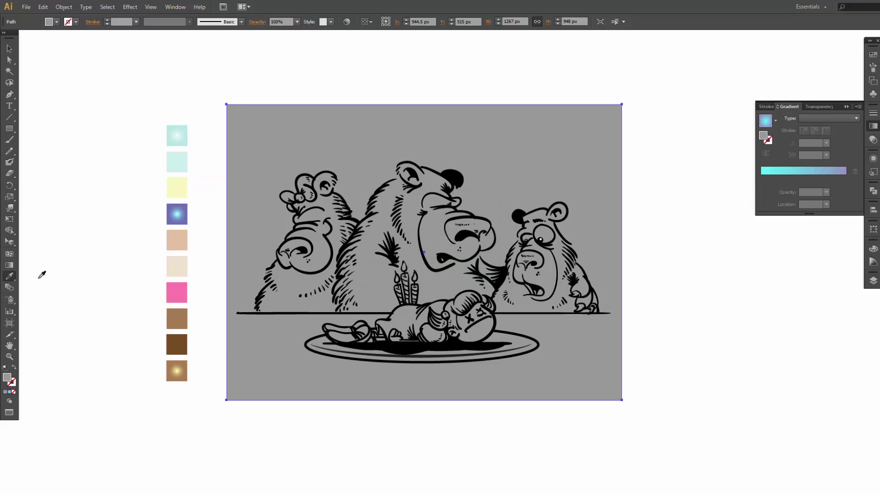
{"action": "left_click", "coordinate": [184, 164]}
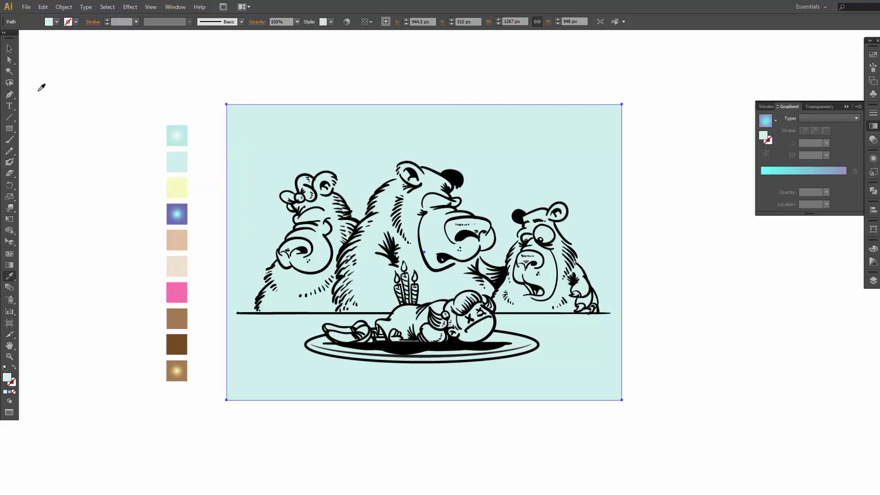
- Draw a horizontal line about 1337 px long along the table edge, extending past both sides of the background rectangle
{"action": "left_click", "coordinate": [10, 50]}
{"action": "left_click", "coordinate": [11, 117]}
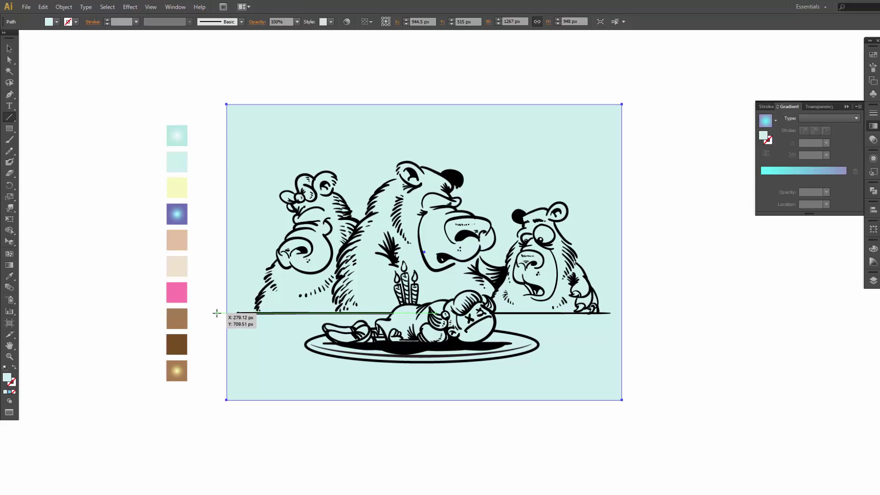
{"action": "left_click_drag", "start_coordinate": [216, 312], "coordinate": [633, 301]}
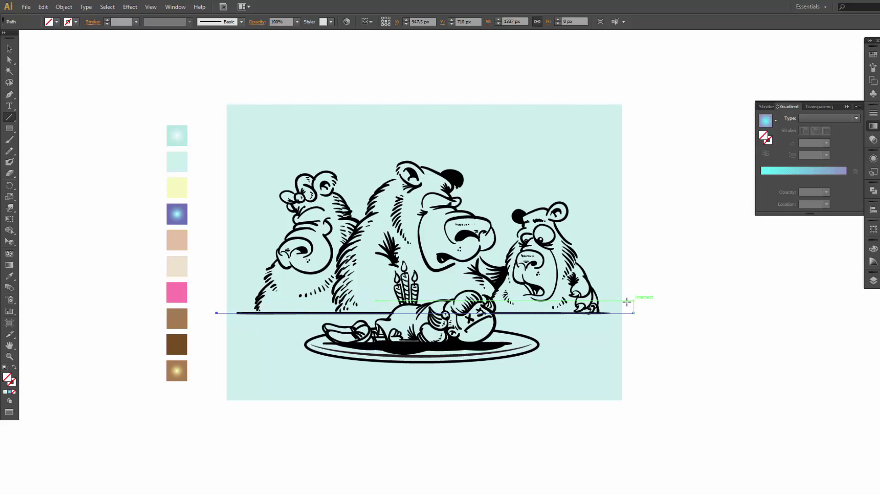
- Split the background rectangle along the table-edge line with Pathfinder Divide and ungroup the resulting pieces
{"action": "key", "text": "v"}
{"action": "left_click", "coordinate": [612, 255], "text": "shift"}
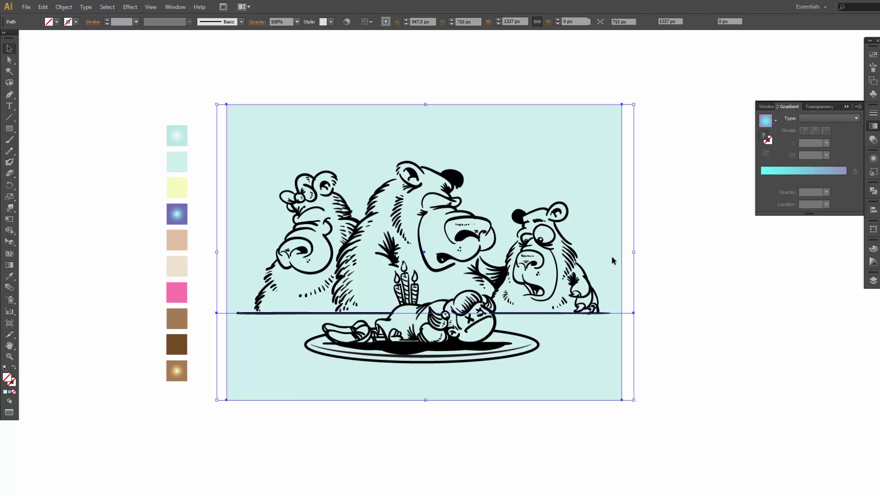
{"action": "left_click", "coordinate": [873, 191]}
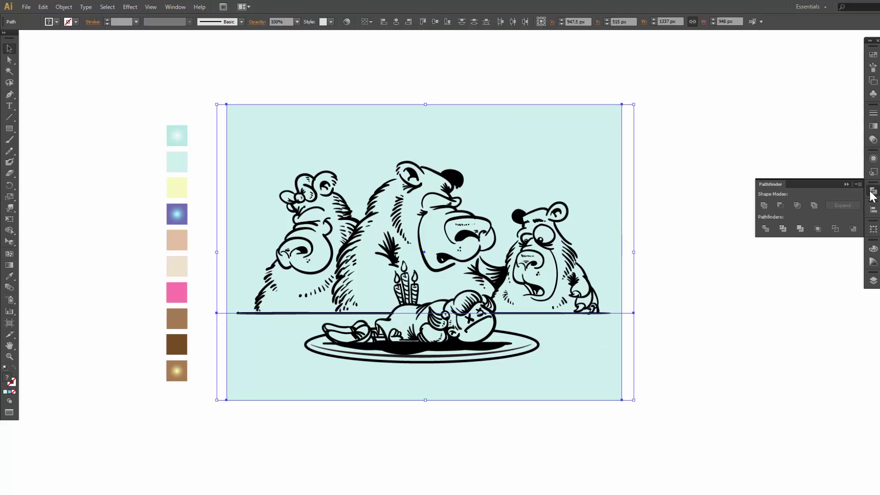
{"action": "left_click", "coordinate": [765, 228]}
{"action": "right_click", "coordinate": [602, 216]}
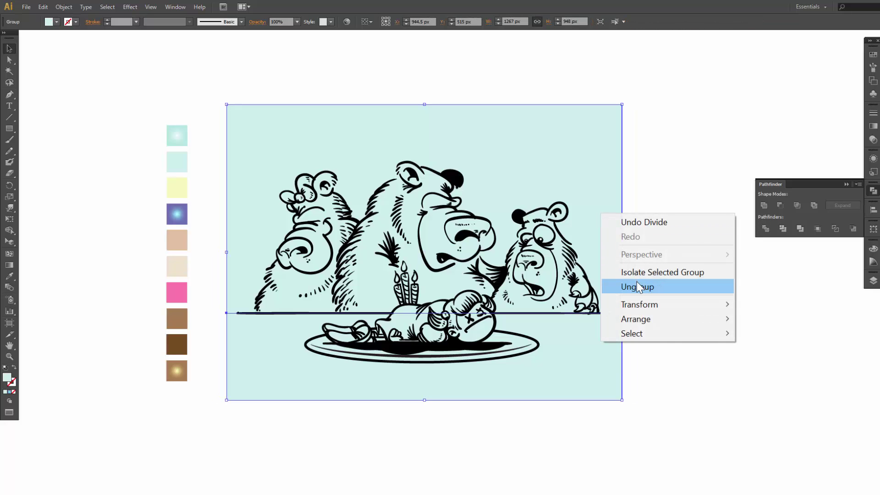
{"action": "left_click", "coordinate": [756, 248]}
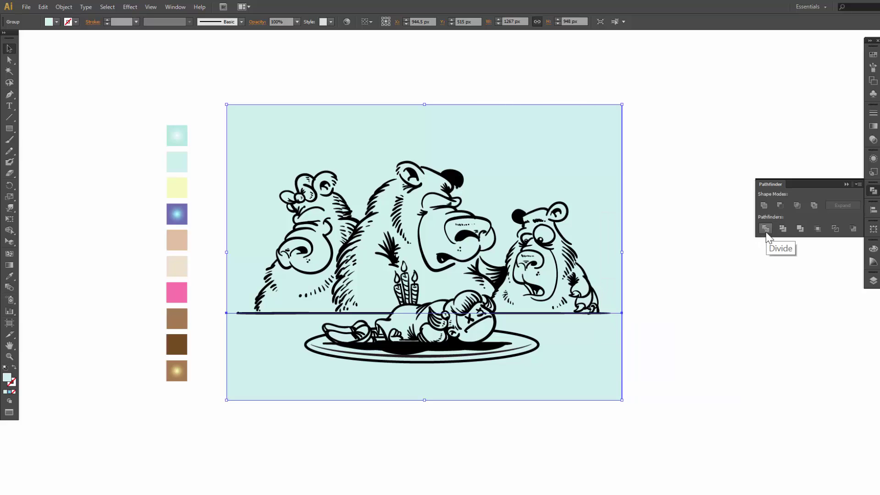
{"action": "right_click", "coordinate": [578, 214]}
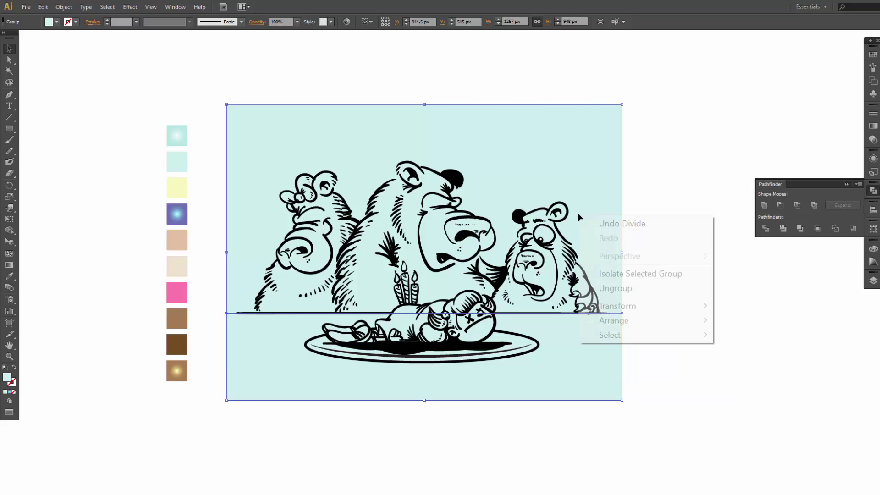
{"action": "left_click", "coordinate": [626, 290]}
- Fill the lower background piece, below the table edge, with the grey swatch R=179 G=179 B=179
{"action": "left_click", "coordinate": [603, 242]}
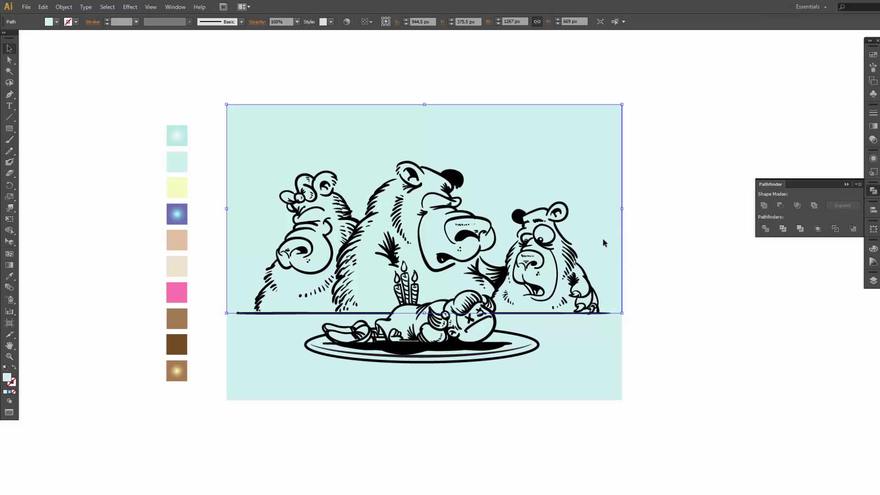
{"action": "left_click", "coordinate": [602, 342]}
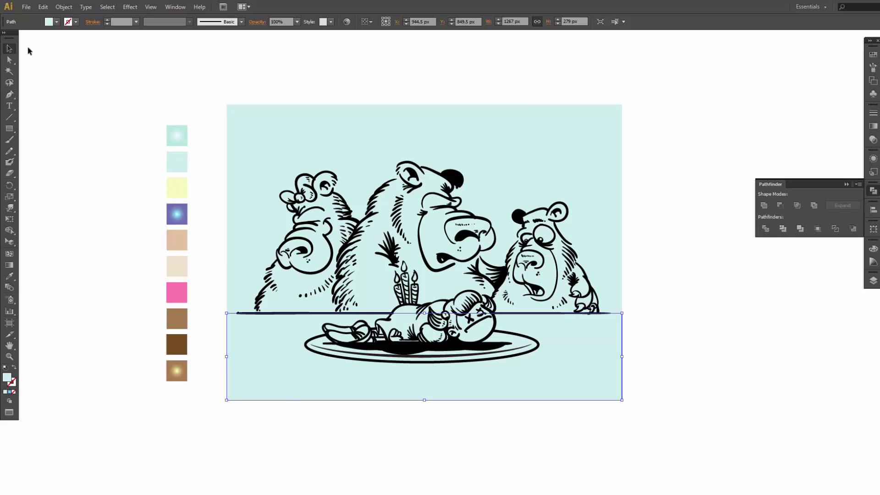
{"action": "left_click", "coordinate": [48, 22]}
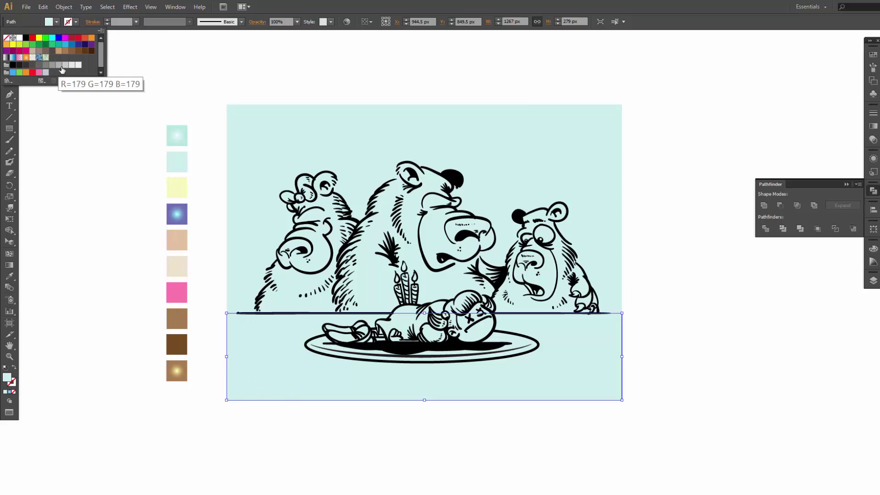
{"action": "left_click", "coordinate": [62, 65]}
{"action": "left_click", "coordinate": [376, 447]}
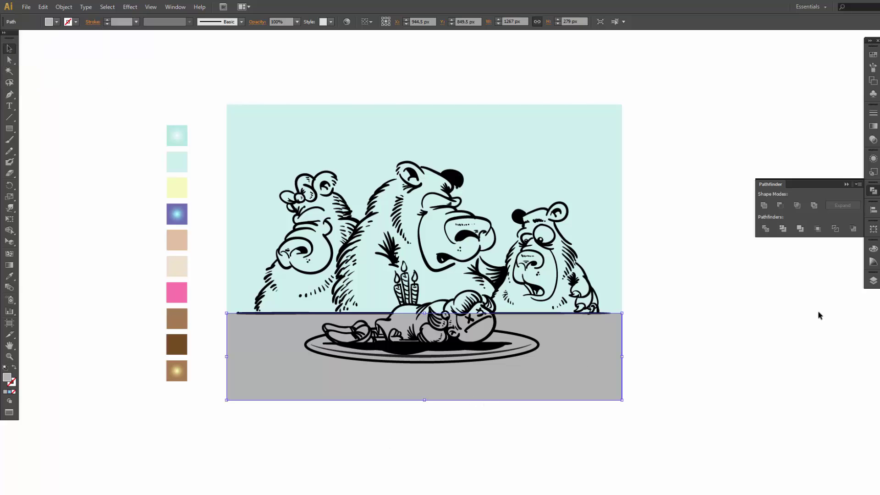
- Fill the table piece with a linear gradient and recolour its starting stop with the lightest grey swatch
{"action": "left_click", "coordinate": [873, 126]}
{"action": "left_click", "coordinate": [814, 171]}
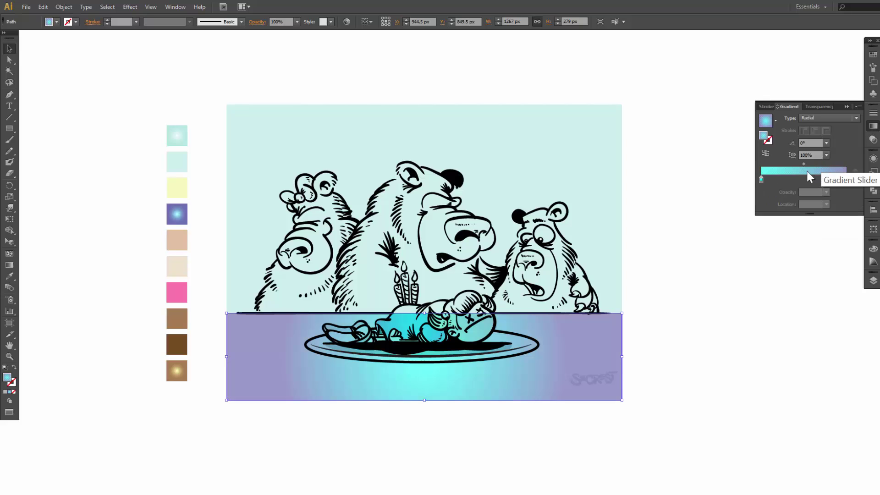
{"action": "left_click", "coordinate": [804, 119]}
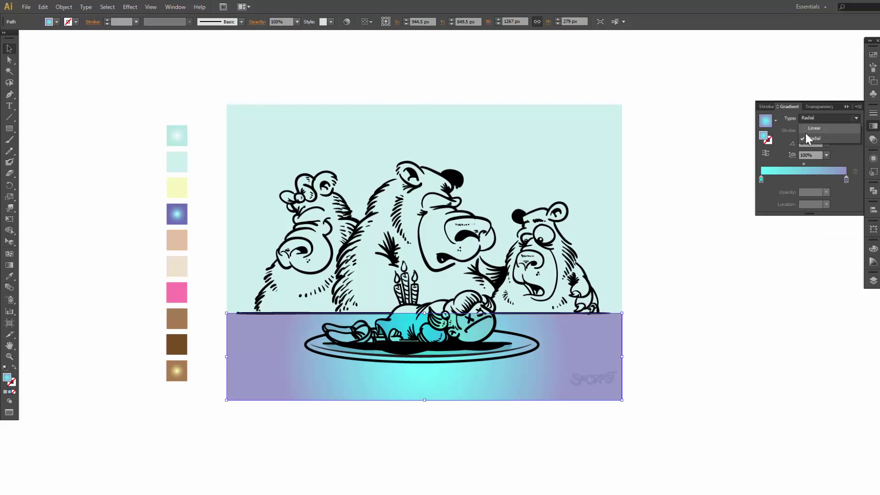
{"action": "left_click", "coordinate": [806, 129]}
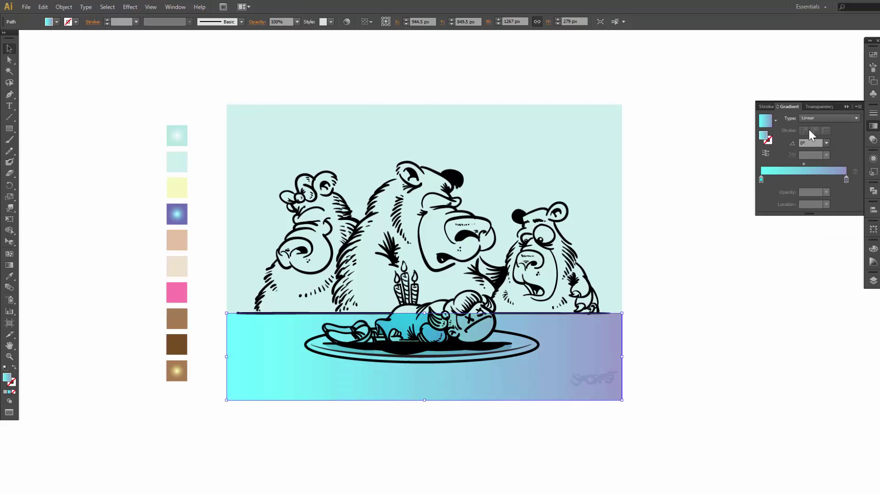
{"action": "double_click", "coordinate": [760, 179]}
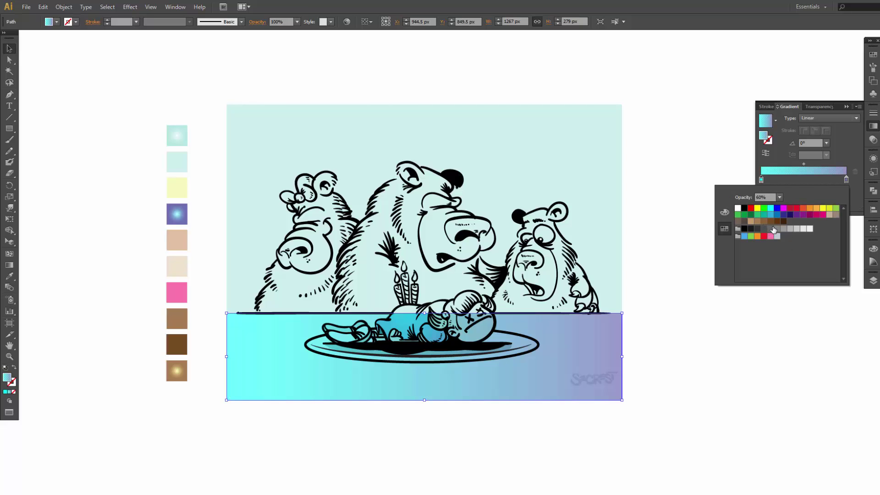
{"action": "left_click", "coordinate": [809, 228]}
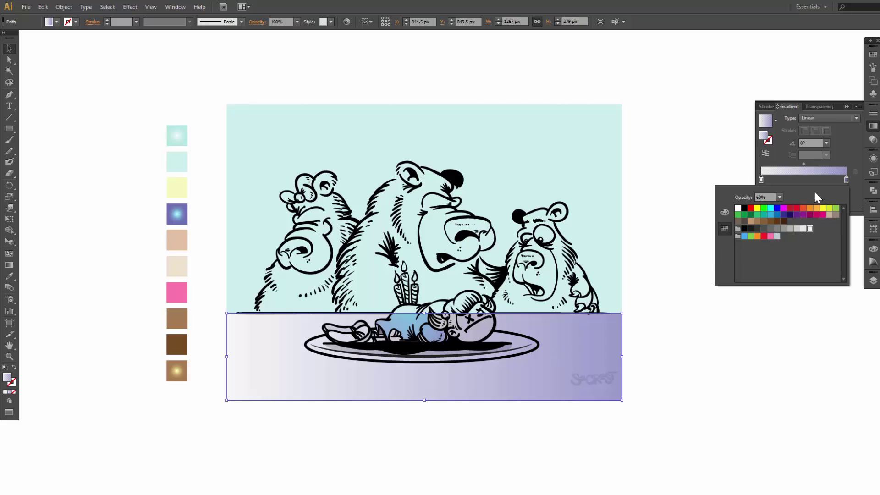
{"action": "left_click", "coordinate": [846, 179]}
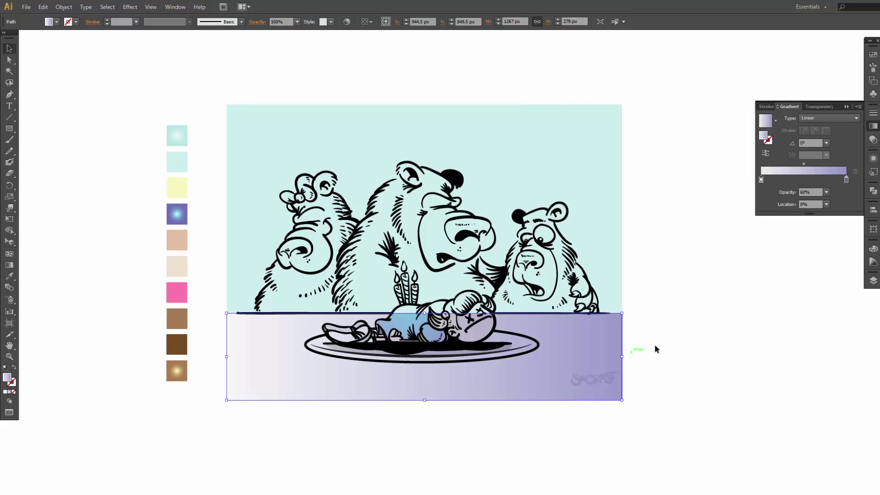
- Set the opacity of the table gradient's purple end stop to 100%
{"action": "left_click", "coordinate": [846, 180]}
{"action": "left_click", "coordinate": [827, 192]}
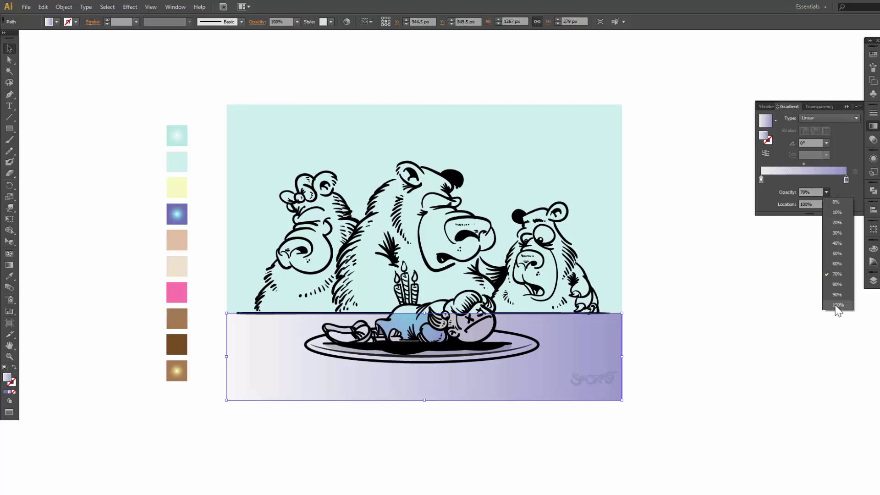
{"action": "left_click", "coordinate": [832, 296]}
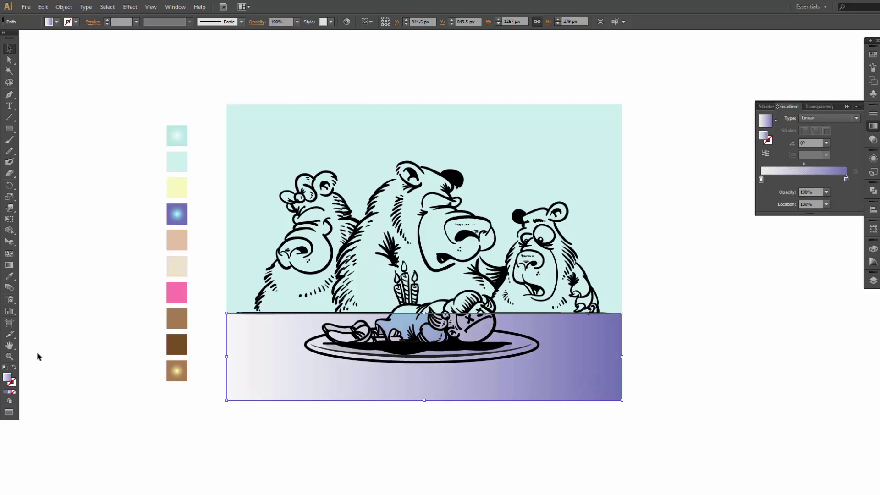
- Soften the table gradient's end stop to a pale lavender in HSB, with hue 240, saturation about 27% and brightness 80%
{"action": "double_click", "coordinate": [846, 179]}
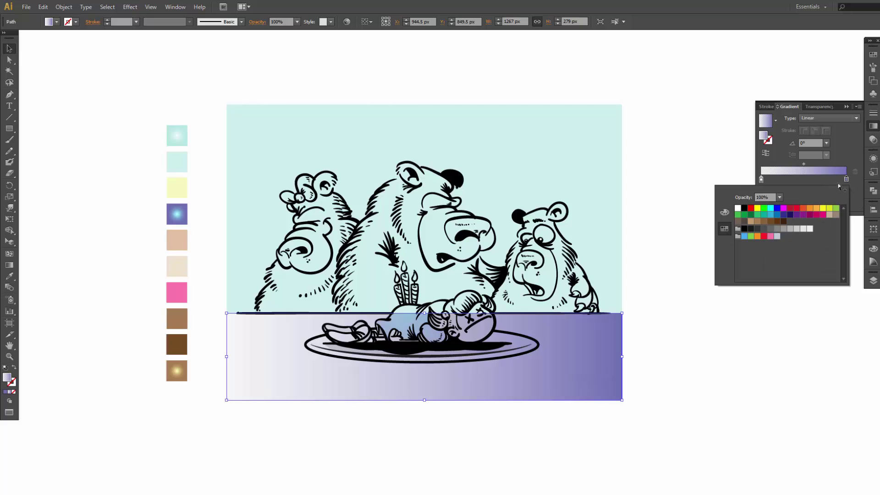
{"action": "left_click", "coordinate": [726, 214]}
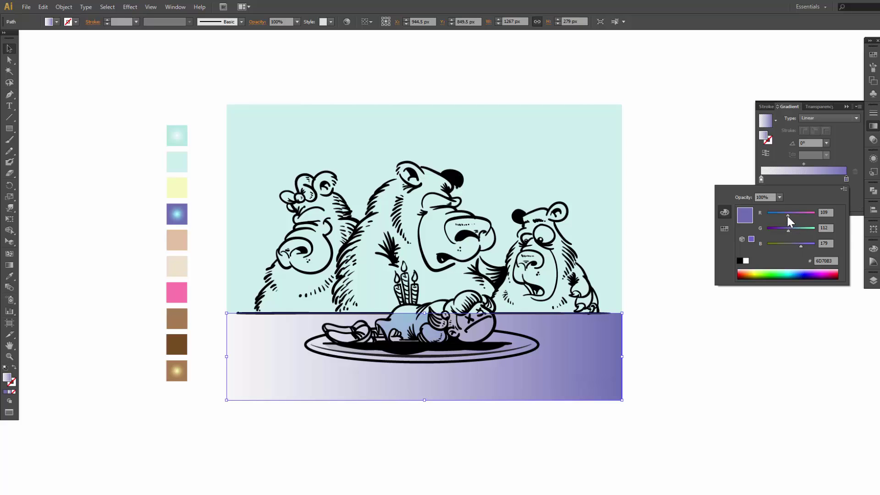
{"action": "mouse_move", "coordinate": [786, 214]}
{"action": "left_mouse_down"}
{"action": "mouse_move", "coordinate": [778, 216]}
{"action": "mouse_move", "coordinate": [779, 233]}
{"action": "mouse_move", "coordinate": [788, 216]}
{"action": "mouse_move", "coordinate": [786, 230]}
{"action": "left_mouse_up"}
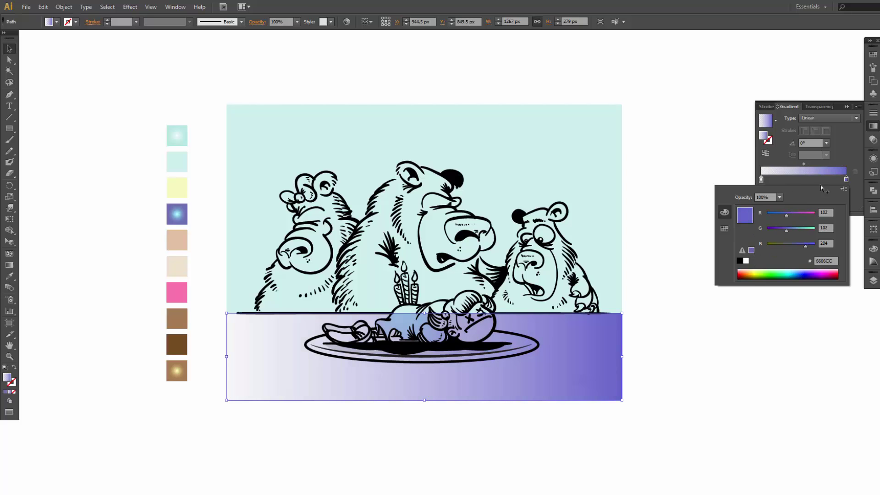
{"action": "left_click", "coordinate": [843, 189]}
{"action": "left_click", "coordinate": [785, 223]}
{"action": "left_click_drag", "start_coordinate": [791, 232], "coordinate": [779, 231]}
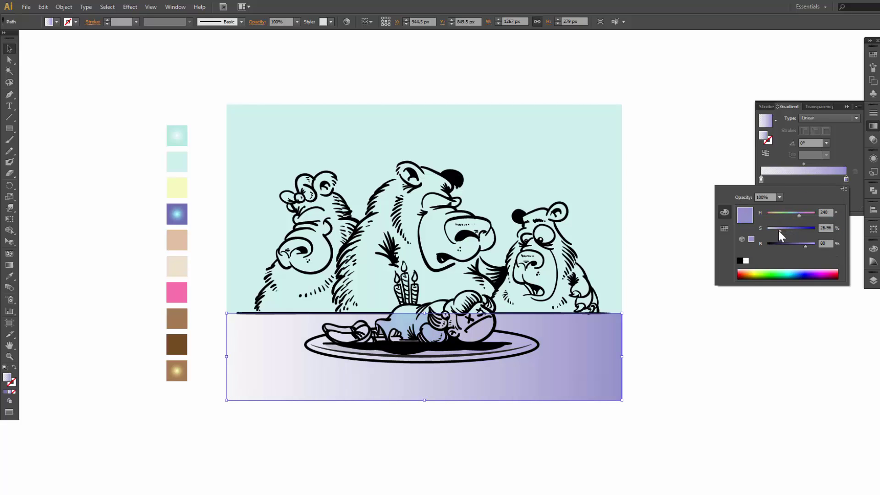
{"action": "left_click", "coordinate": [849, 155]}
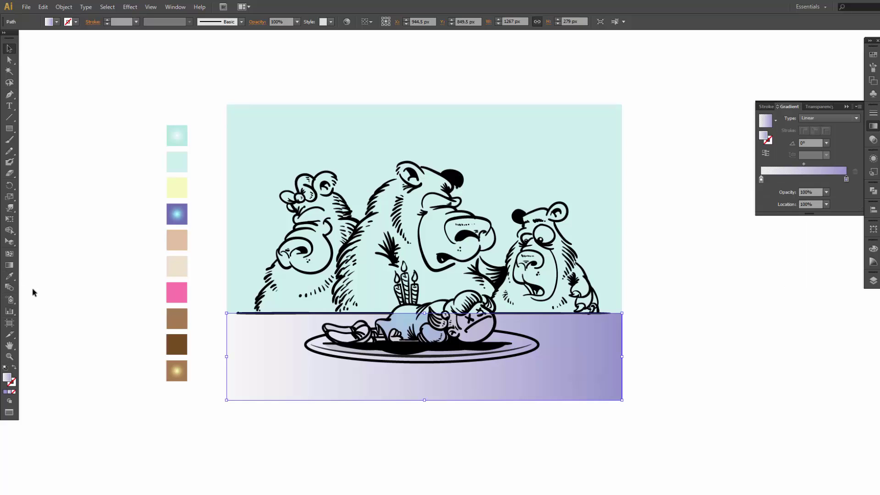
- Redraw the table gradient vertically at about 90.4°, from near-white below the table piece to lavender above the table edge
{"action": "left_click", "coordinate": [9, 265]}
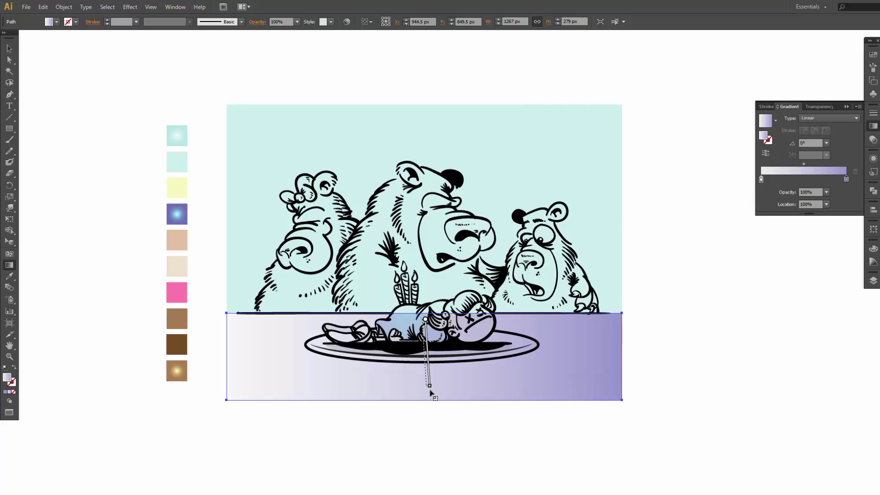
{"action": "left_click_drag", "start_coordinate": [430, 392], "coordinate": [427, 394]}
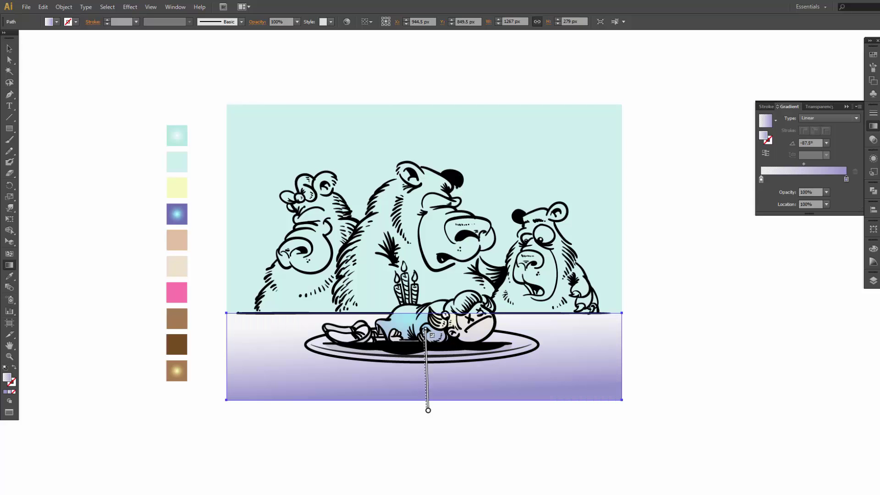
{"action": "left_click_drag", "start_coordinate": [424, 410], "coordinate": [421, 324]}
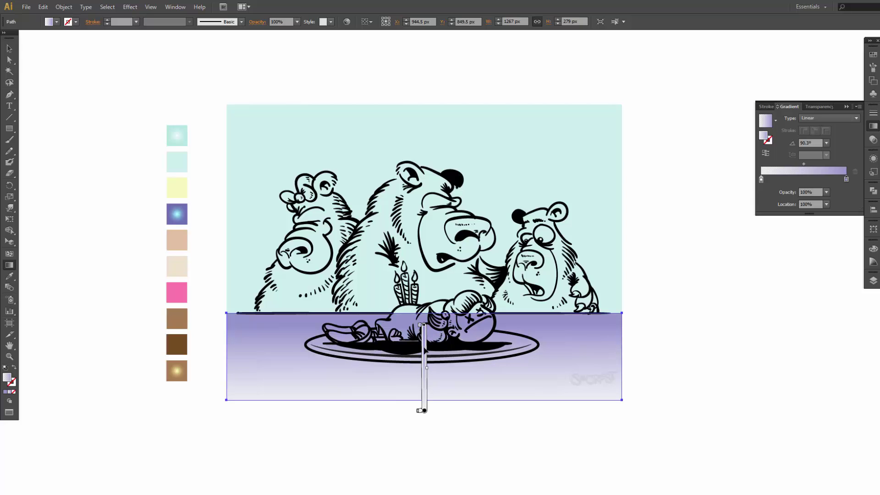
{"action": "mouse_move", "coordinate": [417, 373]}
{"action": "left_mouse_down"}
{"action": "mouse_move", "coordinate": [421, 359]}
{"action": "mouse_move", "coordinate": [425, 405]}
{"action": "mouse_move", "coordinate": [424, 395]}
{"action": "left_mouse_up"}
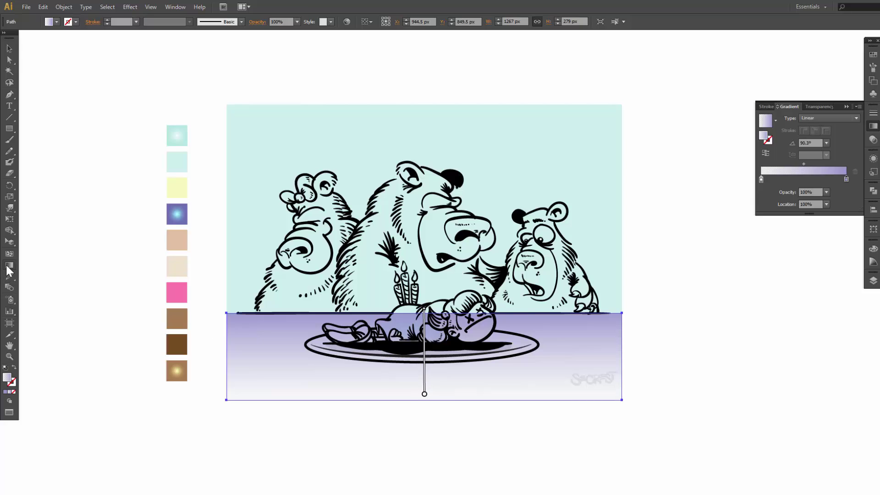
{"action": "left_click_drag", "start_coordinate": [422, 286], "coordinate": [426, 435]}
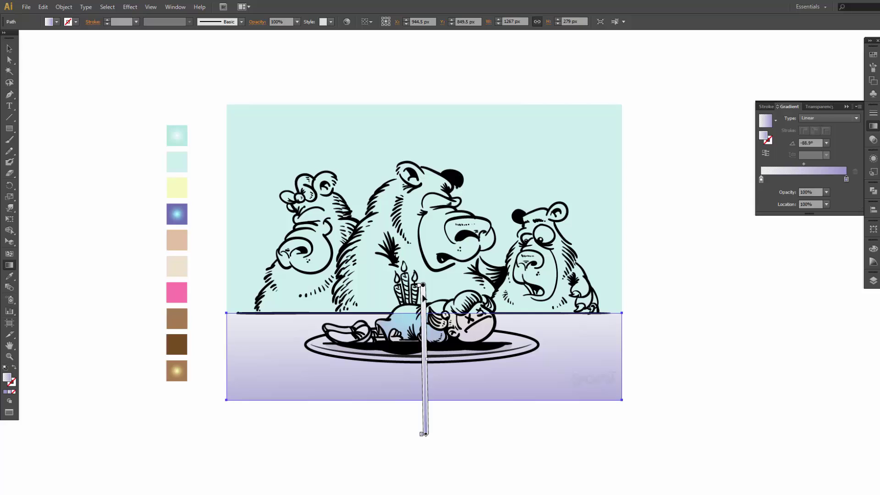
{"action": "mouse_move", "coordinate": [423, 244]}
{"action": "left_mouse_down"}
{"action": "mouse_move", "coordinate": [428, 458]}
{"action": "mouse_move", "coordinate": [424, 255]}
{"action": "left_mouse_up"}
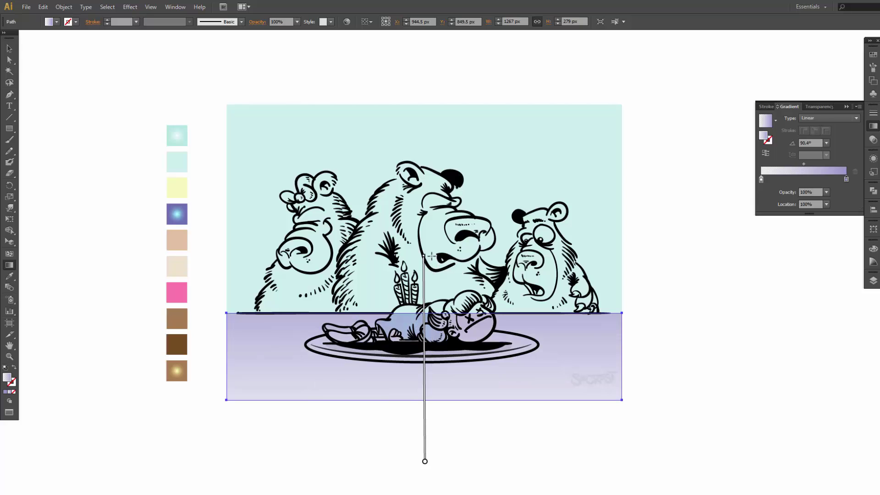
{"action": "mouse_move", "coordinate": [429, 461]}
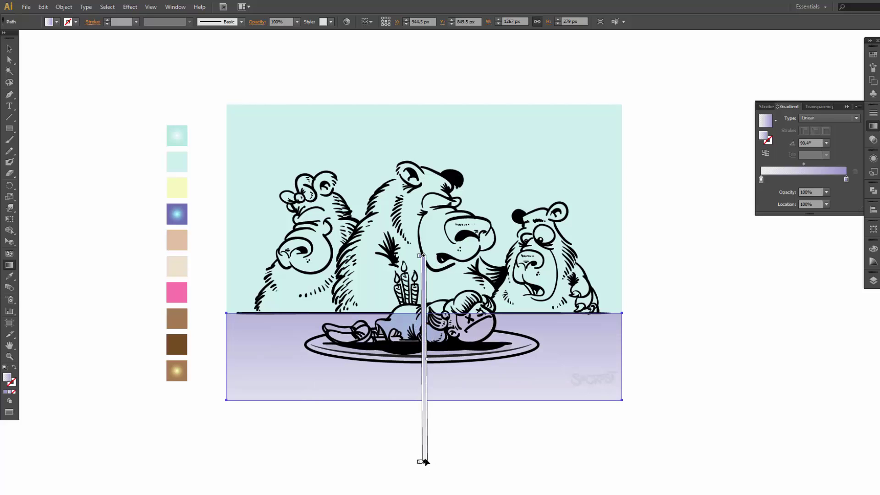
{"action": "left_click_drag", "start_coordinate": [425, 461], "coordinate": [425, 434]}
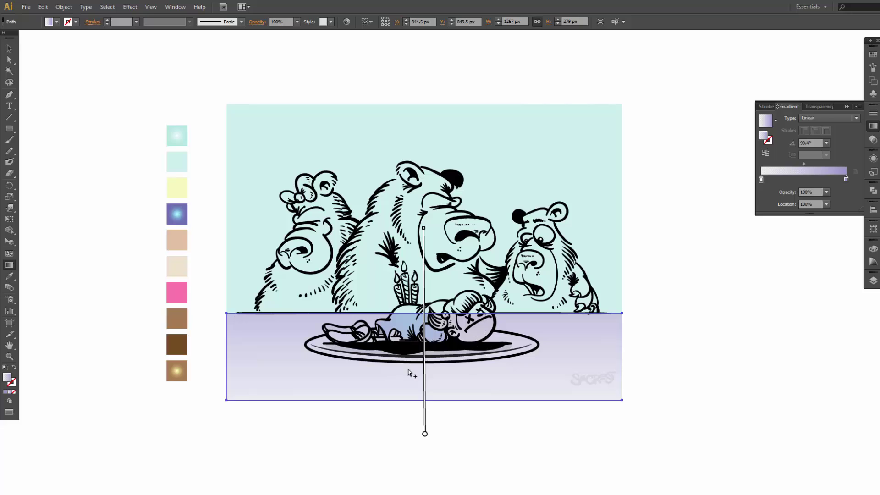
{"action": "key", "text": "v"}
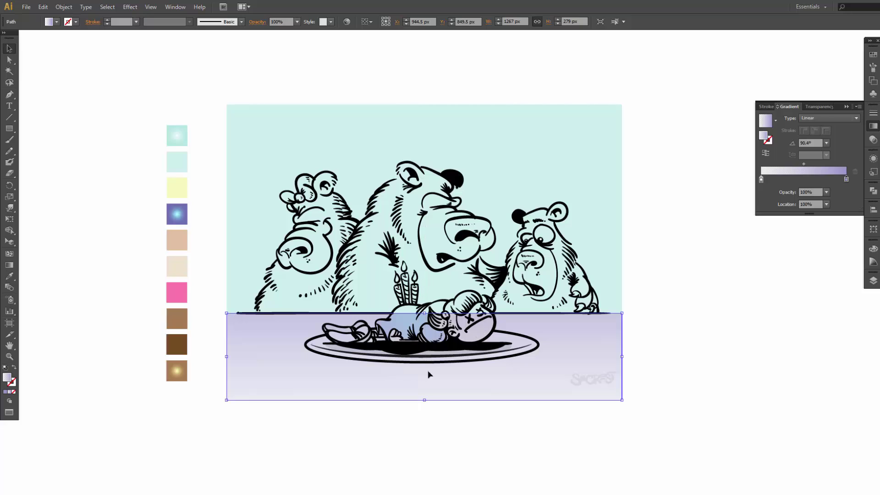
- Send the table piece and the aqua wall piece to the back, behind the coloured characters
{"action": "right_click", "coordinate": [474, 384]}
{"action": "mouse_move", "coordinate": [490, 363]}
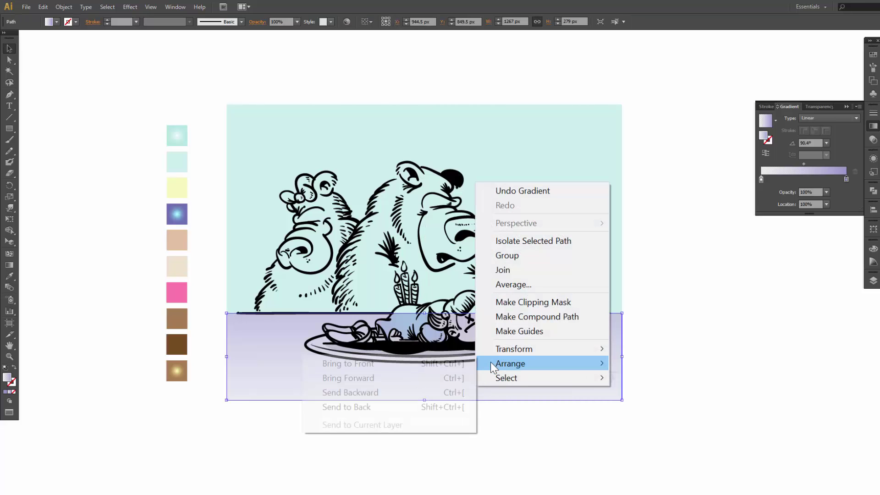
{"action": "left_click", "coordinate": [368, 409]}
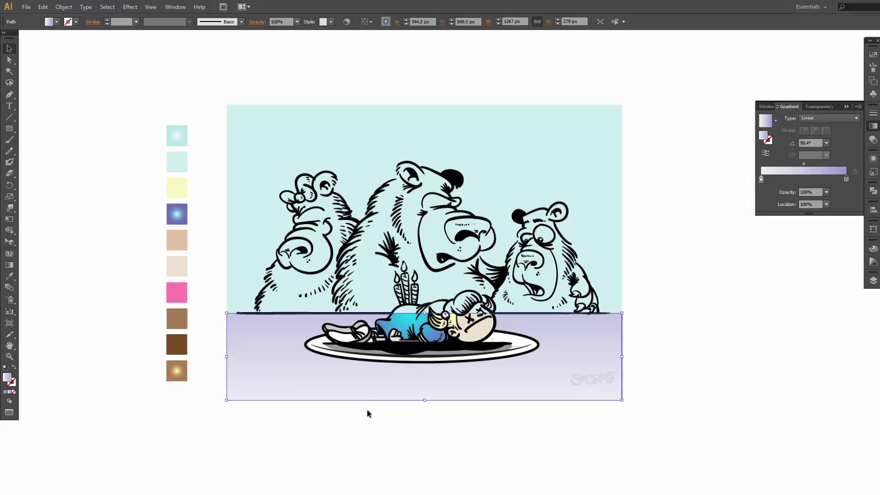
{"action": "right_click", "coordinate": [555, 123]}
{"action": "mouse_move", "coordinate": [604, 307]}
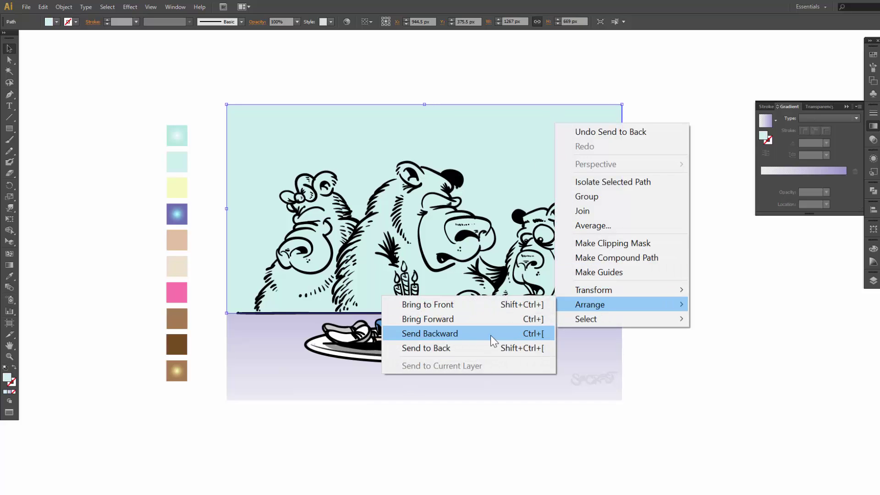
{"action": "left_click", "coordinate": [465, 350]}
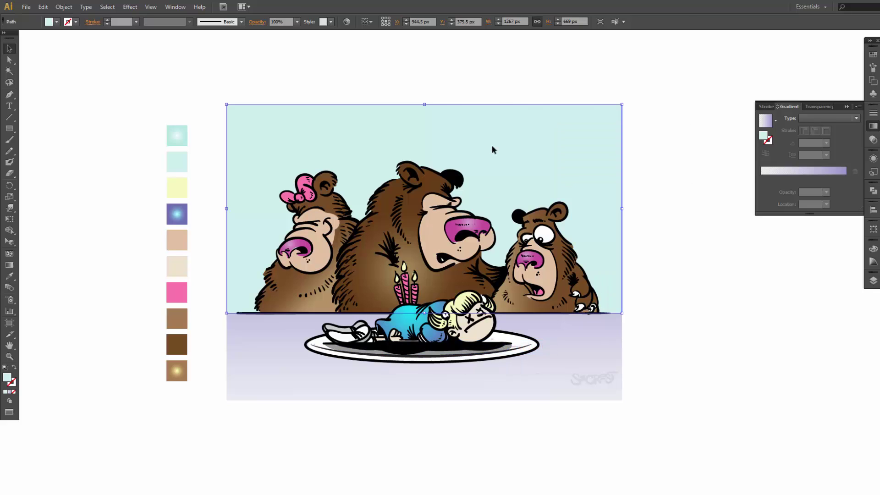
- Fill the wall piece with the white-to-lavender gradient and change its type to radial
{"action": "left_click", "coordinate": [478, 156]}
{"action": "left_click", "coordinate": [807, 173]}
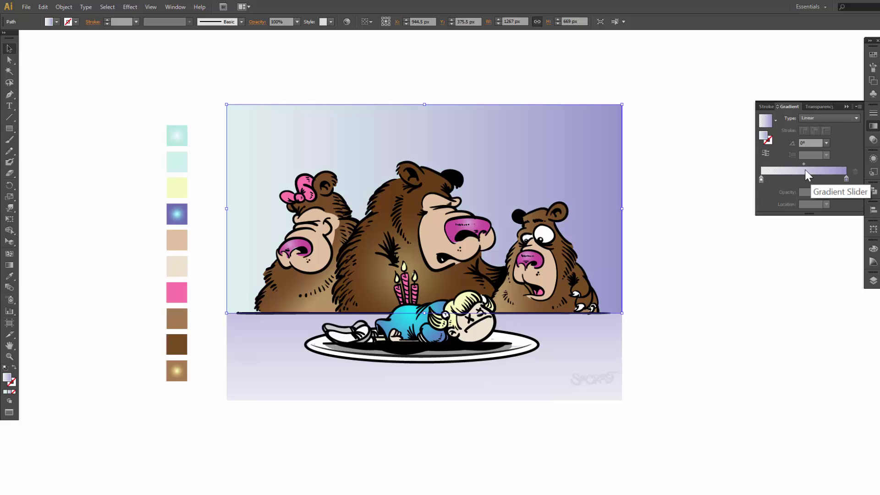
{"action": "left_click", "coordinate": [808, 118]}
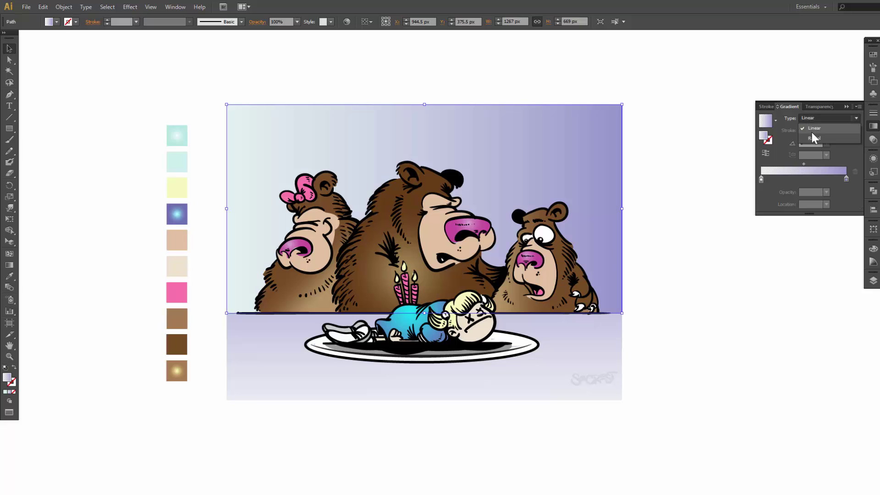
{"action": "left_click", "coordinate": [810, 131]}
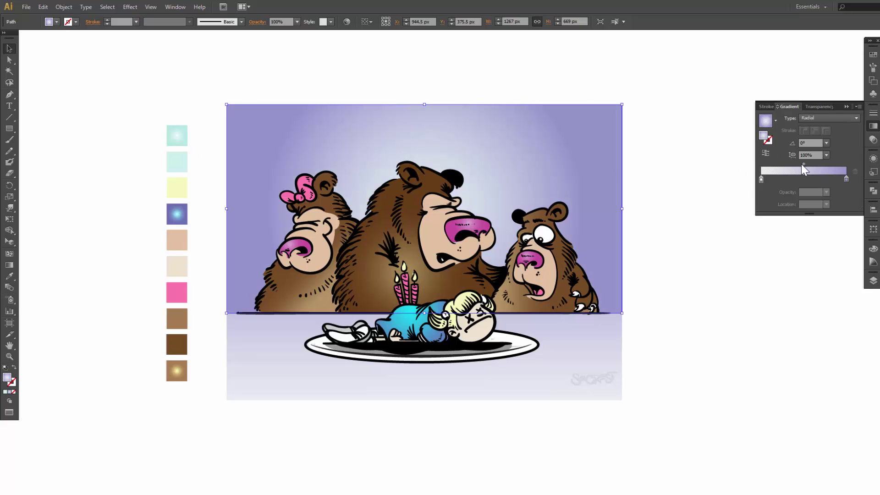
- Recolour the outer stop of the wall's radial gradient with the aqua sampled from the palette's aqua gradient swatch
{"action": "double_click", "coordinate": [845, 180]}
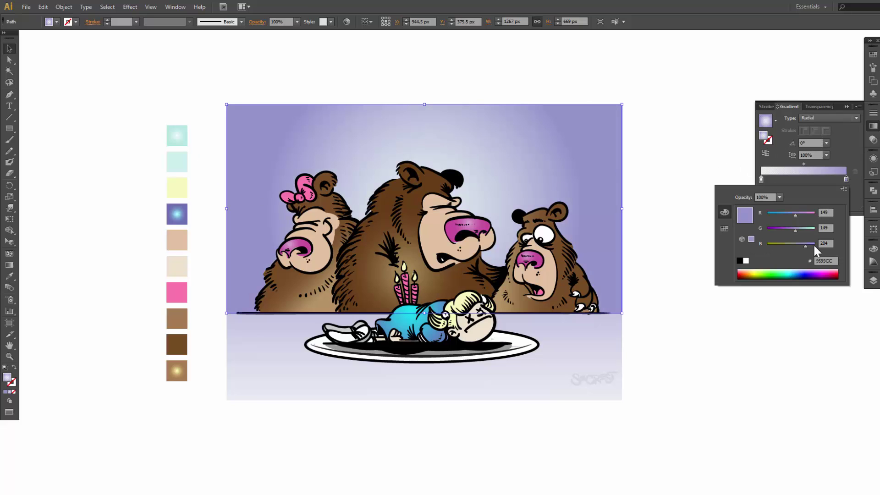
{"action": "left_click", "coordinate": [783, 274]}
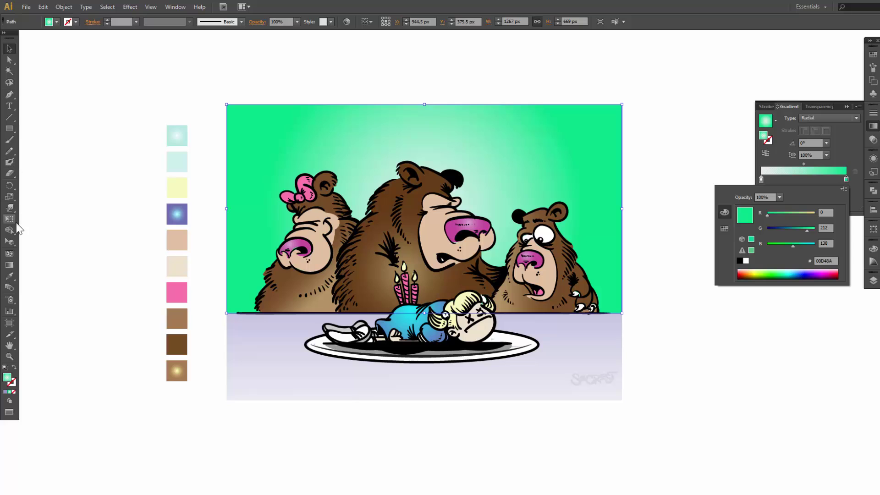
{"action": "left_click", "coordinate": [8, 277]}
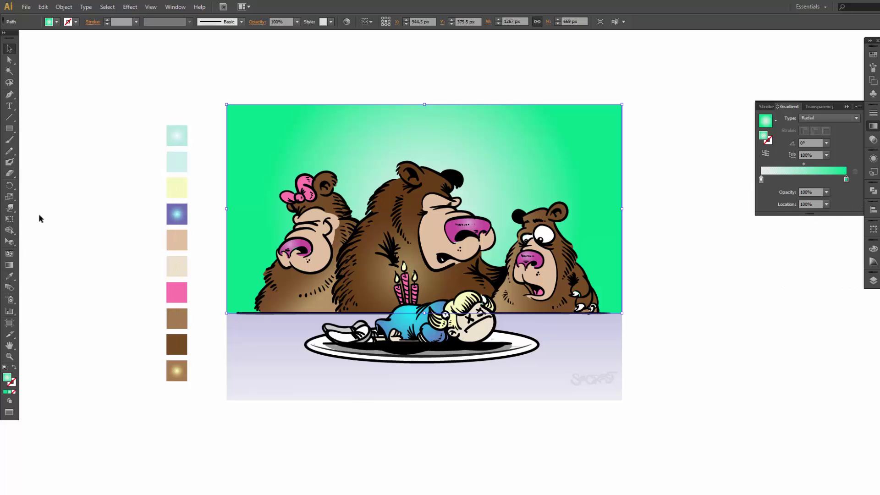
{"action": "left_click", "coordinate": [9, 276]}
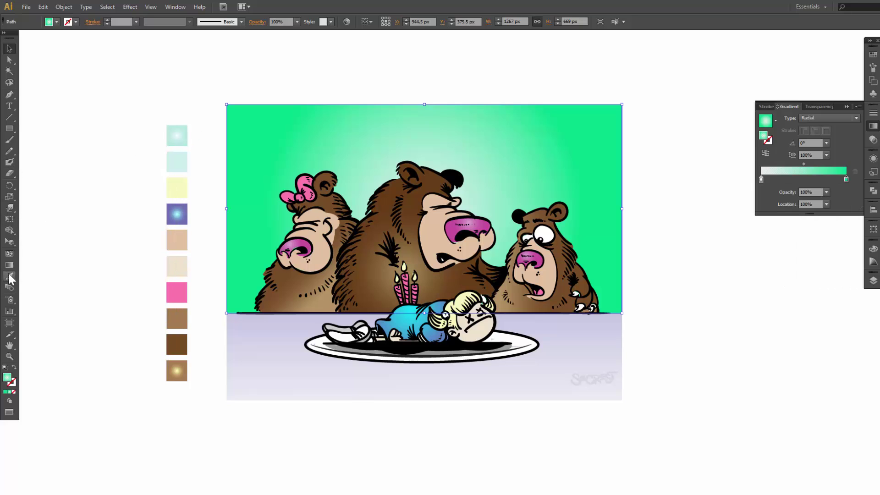
{"action": "left_click", "coordinate": [185, 144]}
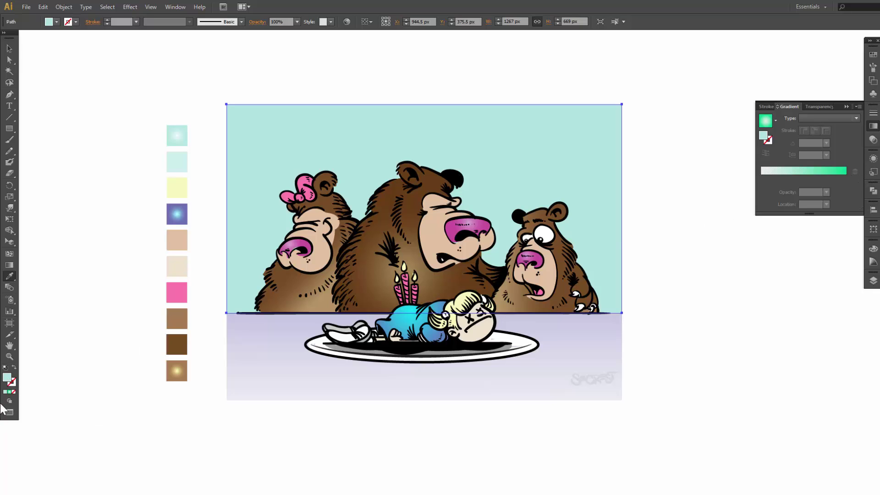
{"action": "mouse_move", "coordinate": [9, 381]}
{"action": "left_mouse_down"}
{"action": "mouse_move", "coordinate": [808, 230]}
{"action": "mouse_move", "coordinate": [843, 169]}
{"action": "mouse_move", "coordinate": [845, 188]}
{"action": "mouse_move", "coordinate": [836, 183]}
{"action": "mouse_move", "coordinate": [847, 188]}
{"action": "mouse_move", "coordinate": [847, 177]}
{"action": "left_mouse_up"}
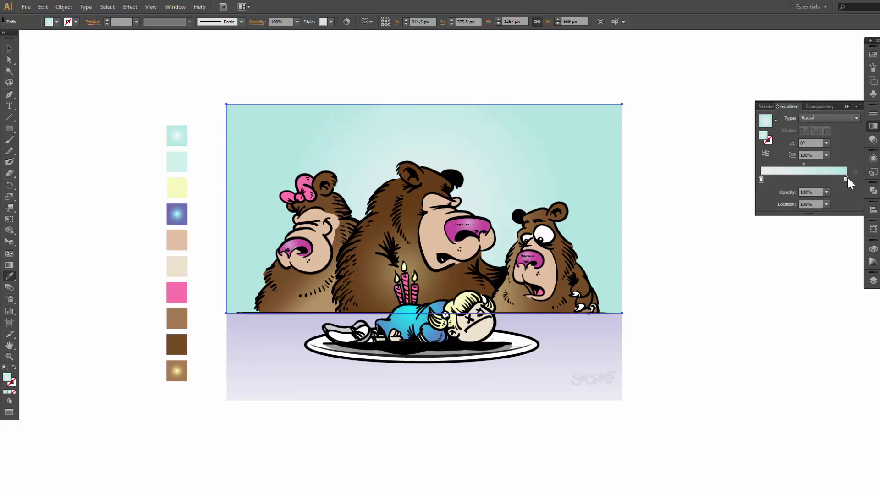
- Set the wall gradient's inner stop to 100% opacity and move the gradient's centre to the open wall between the middle and small bears
{"action": "left_click", "coordinate": [762, 179]}
{"action": "left_click", "coordinate": [827, 192]}
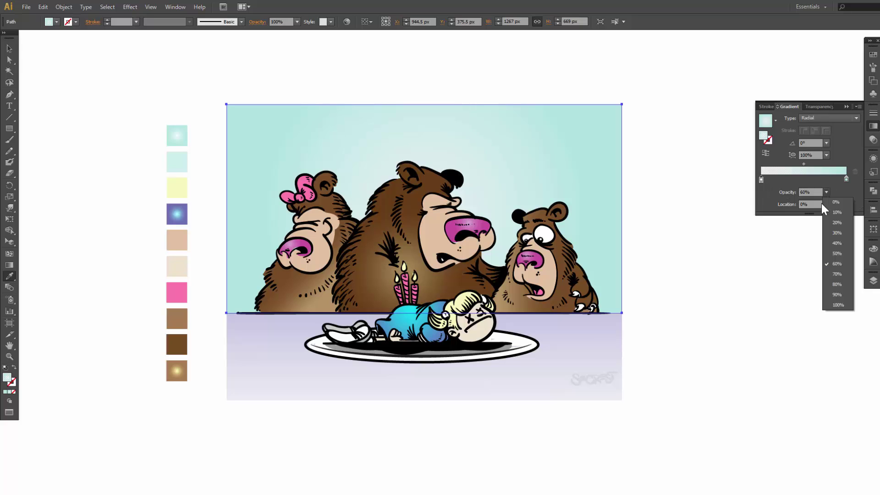
{"action": "left_click", "coordinate": [838, 305]}
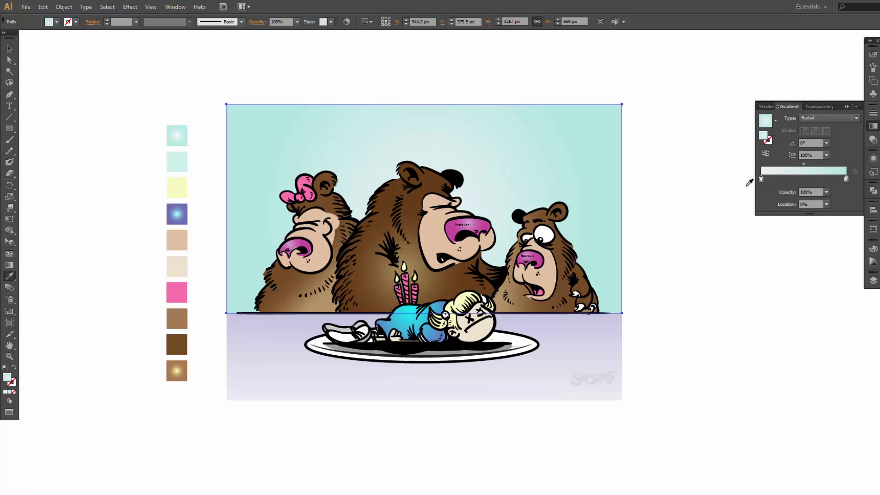
{"action": "left_click", "coordinate": [9, 265]}
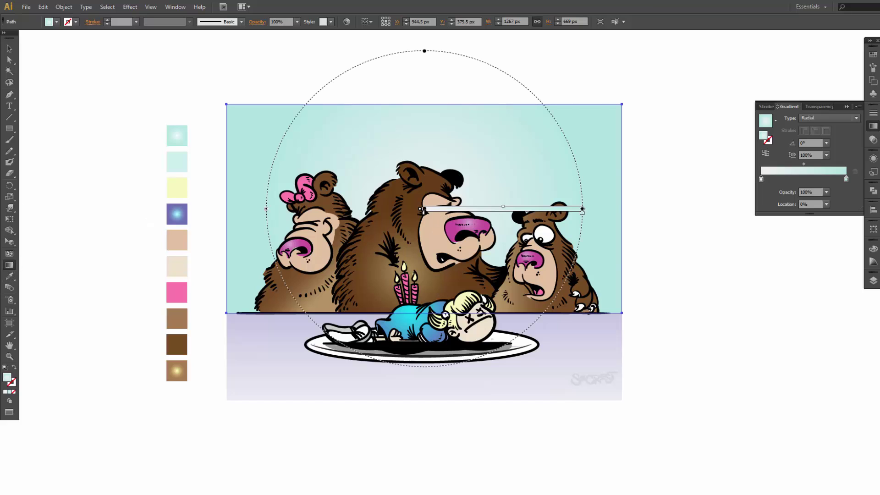
{"action": "left_click_drag", "start_coordinate": [425, 209], "coordinate": [495, 196]}
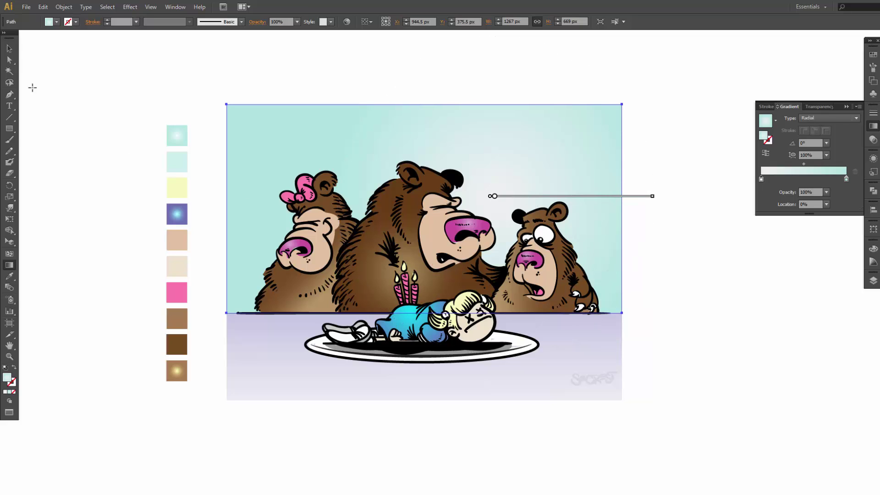
- Draw a rectangle of about 1267 × 937 px over the whole picture, starting at the wall's upper-left corner
{"action": "left_click", "coordinate": [9, 129]}
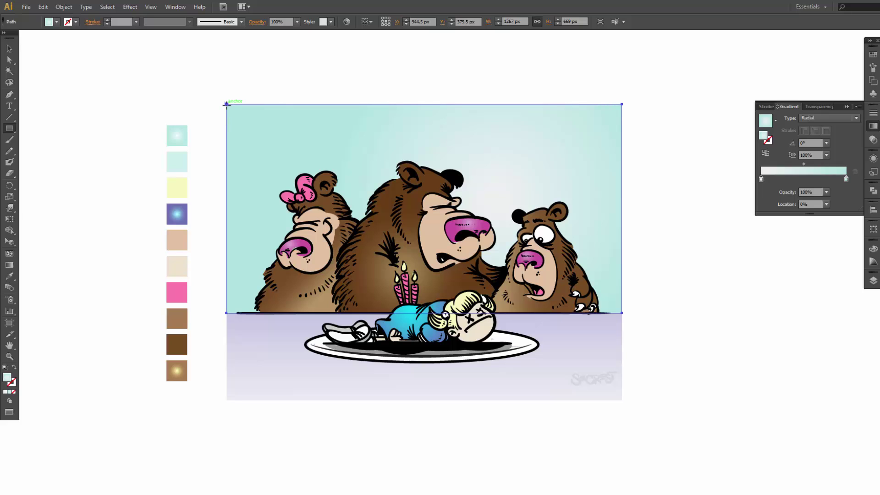
{"action": "left_click_drag", "start_coordinate": [227, 104], "coordinate": [514, 286]}
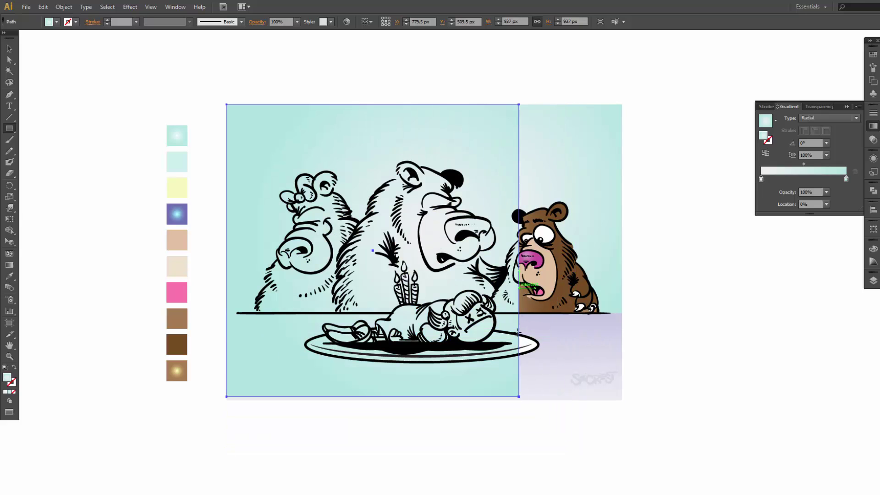
{"action": "key", "text": "v"}
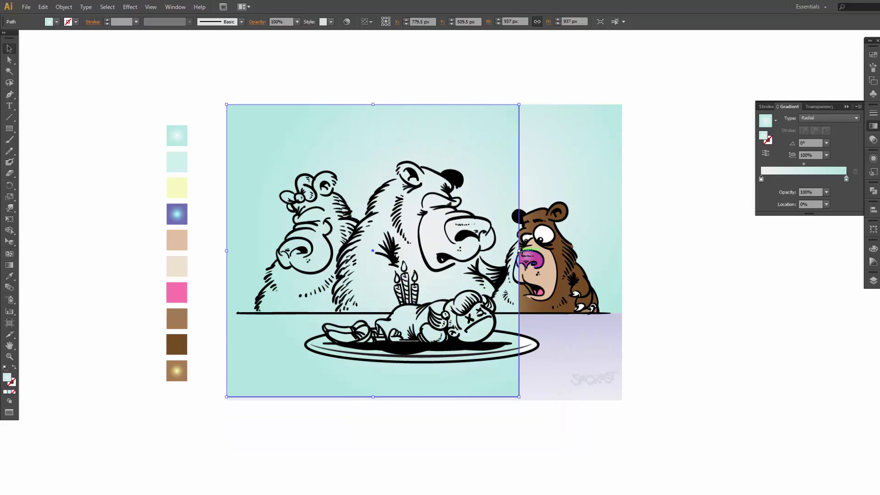
{"action": "left_click_drag", "start_coordinate": [519, 251], "coordinate": [622, 250]}
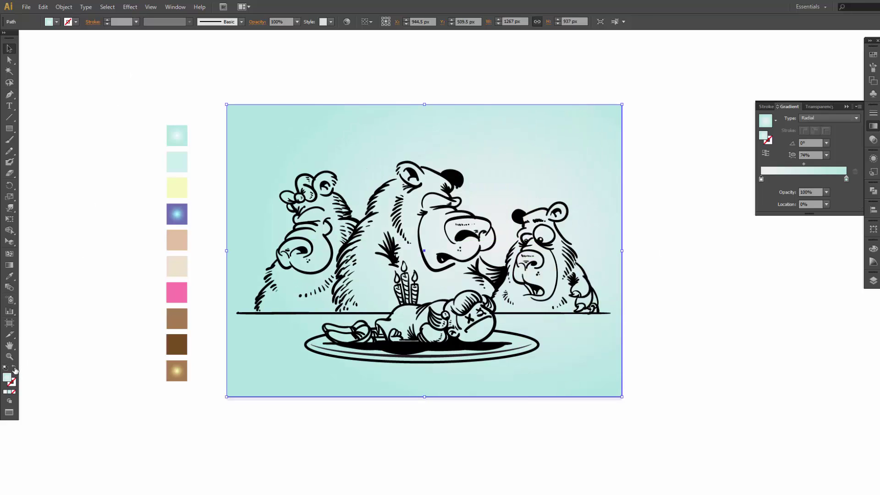
- Remove the rectangle's gradient fill and give it a black stroke instead
{"action": "left_click", "coordinate": [13, 367]}
{"action": "left_click", "coordinate": [68, 22]}
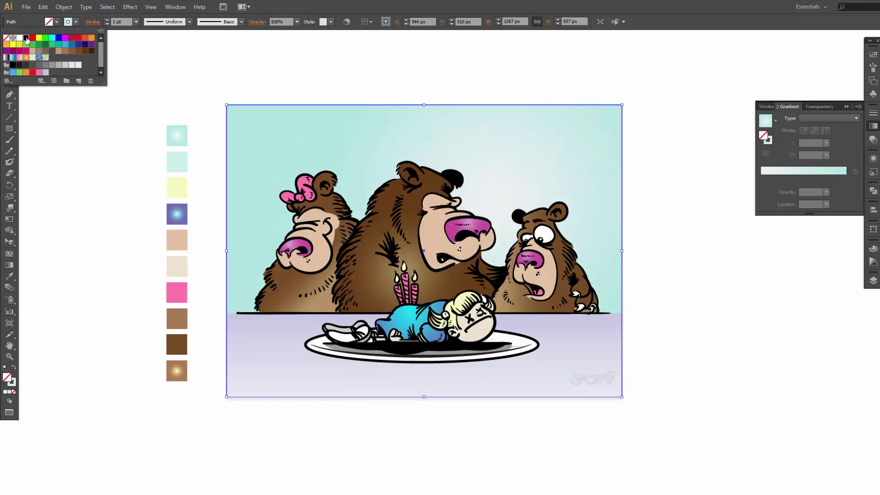
{"action": "left_click", "coordinate": [26, 38]}
- Thicken the black frame's stroke to 11 pt and deselect it
{"action": "left_click", "coordinate": [107, 20]}
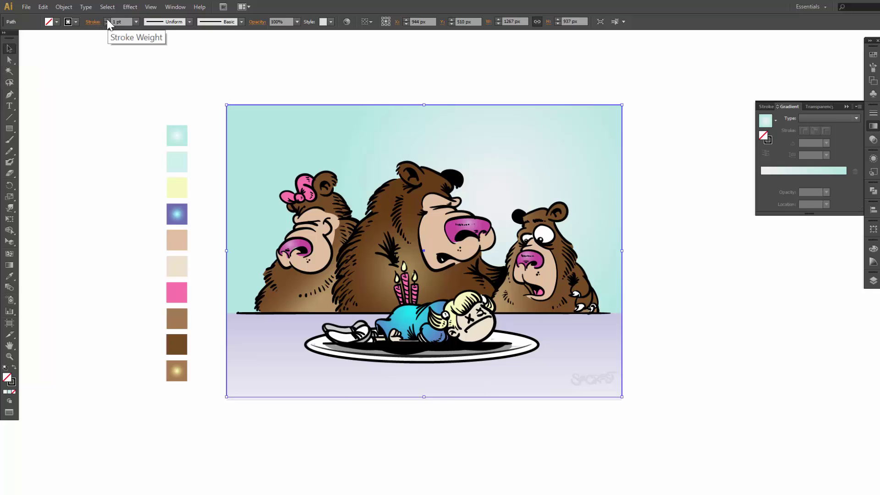
{"action": "left_click", "coordinate": [107, 20]}
{"action": "left_click", "coordinate": [107, 20]}
{"action": "left_click", "coordinate": [107, 19]}
{"action": "left_click", "coordinate": [107, 20]}
{"action": "left_click", "coordinate": [107, 20]}
{"action": "left_click", "coordinate": [107, 20]}
{"action": "left_click", "coordinate": [107, 20]}
{"action": "left_click", "coordinate": [107, 20]}
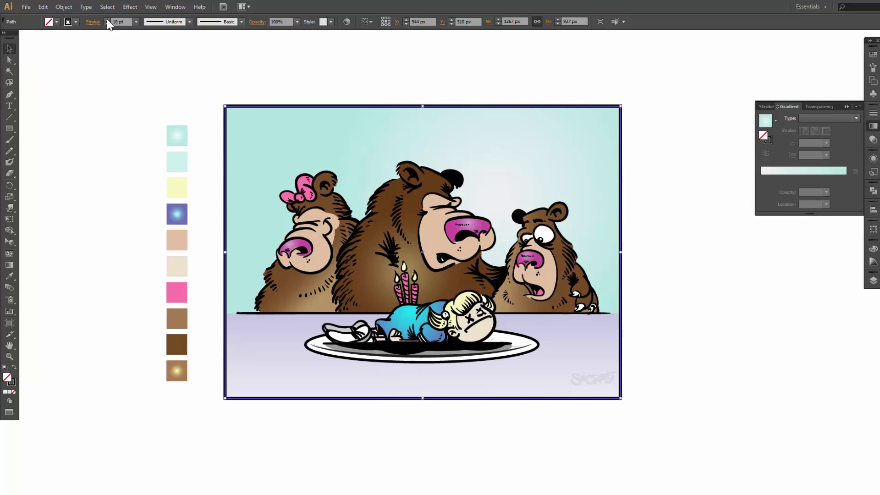
{"action": "left_click", "coordinate": [107, 20]}
{"action": "left_click", "coordinate": [325, 48]}
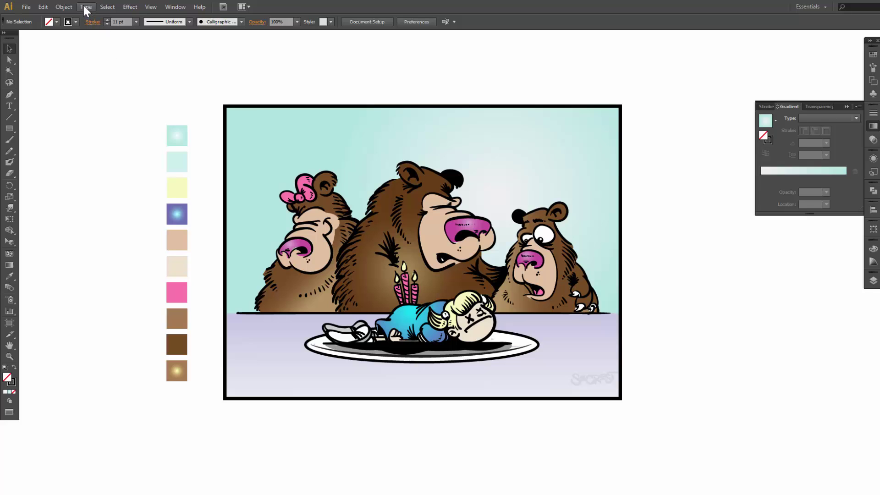
- Start a text object on the wall above the small bear, set to 36 pt in the Cartoon Regular font
{"action": "left_click", "coordinate": [9, 106]}
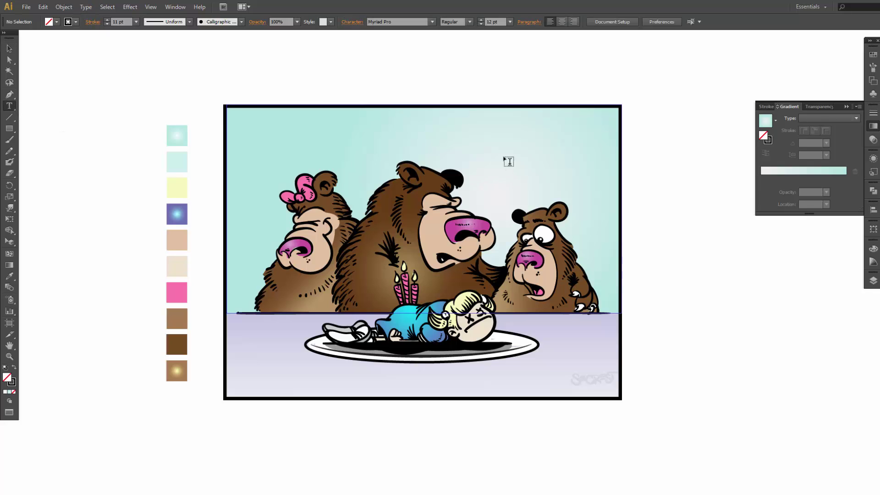
{"action": "left_click", "coordinate": [462, 141]}
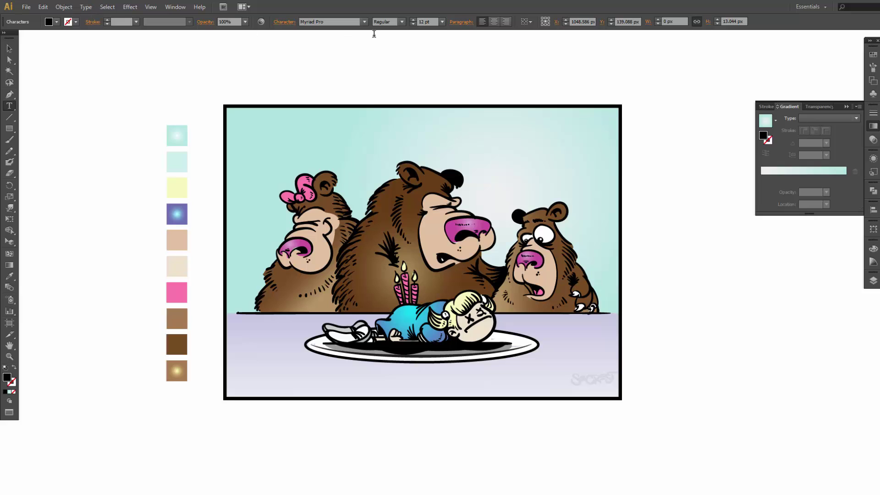
{"action": "left_click", "coordinate": [442, 22]}
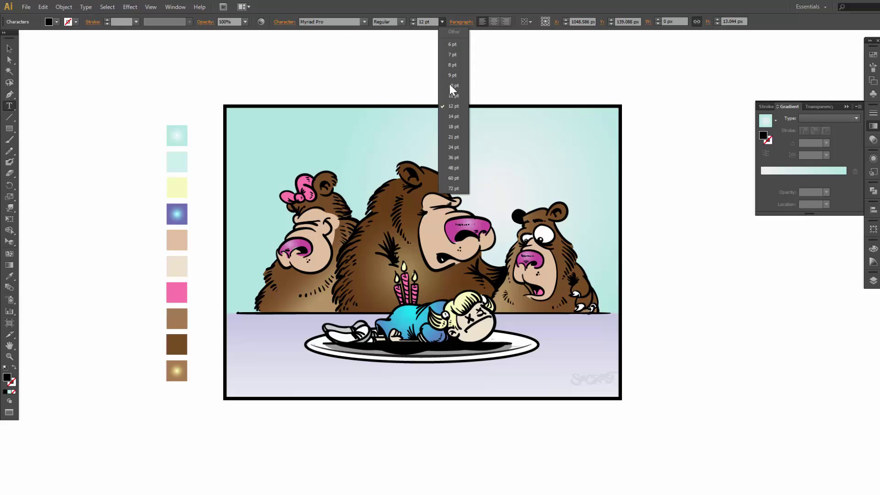
{"action": "left_click", "coordinate": [458, 157]}
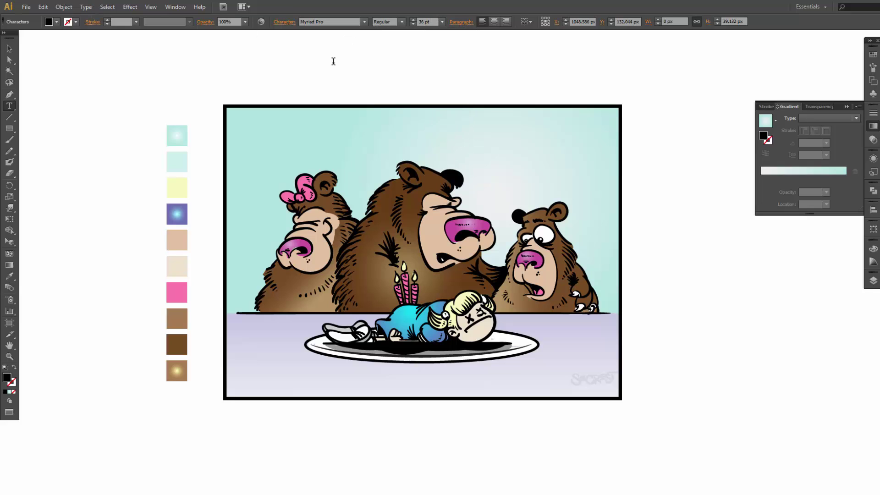
{"action": "left_click", "coordinate": [86, 7]}
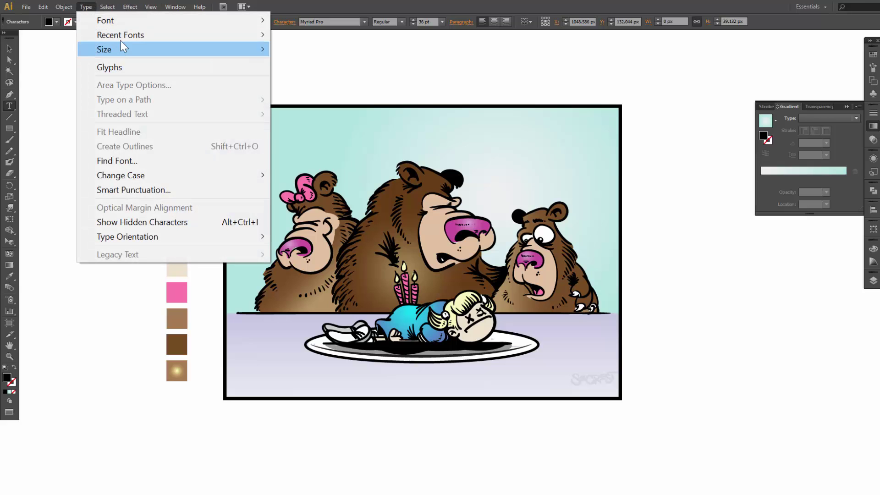
{"action": "mouse_move", "coordinate": [118, 24]}
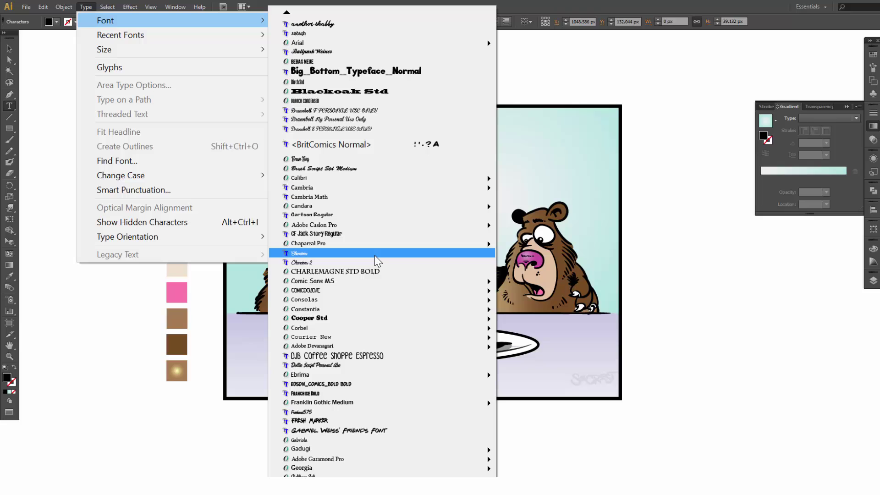
{"action": "left_click", "coordinate": [310, 219]}
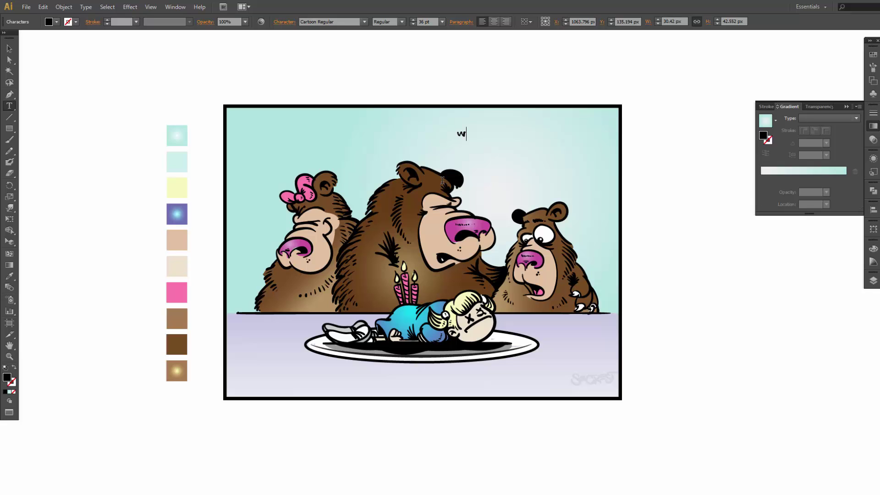
- Enter the two-line caption "WHAT'S THE MATTER SON," and "DON'T YOU LIKE BLONDES?"
{"action": "type", "text": "WHAT'S THE MATTER SO"}
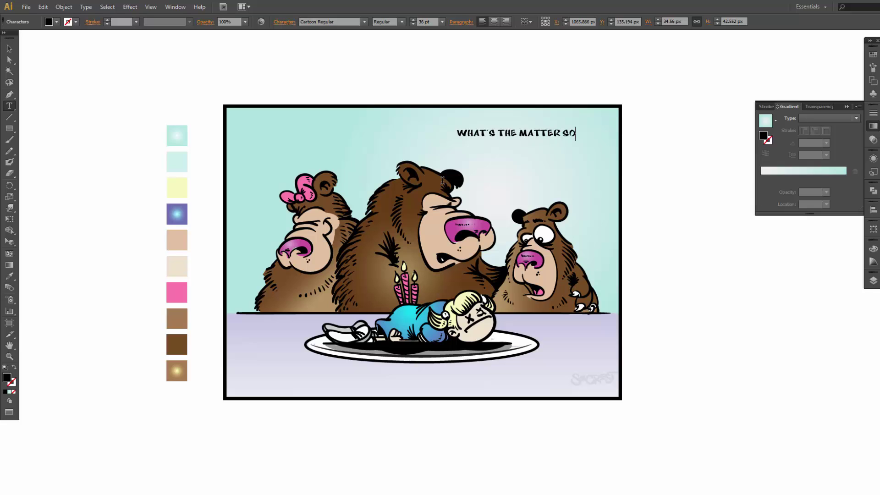
{"action": "type", "text": "N,"}
{"action": "key", "text": "Return"}
{"action": "type", "text": "DON'T YOU LI"}
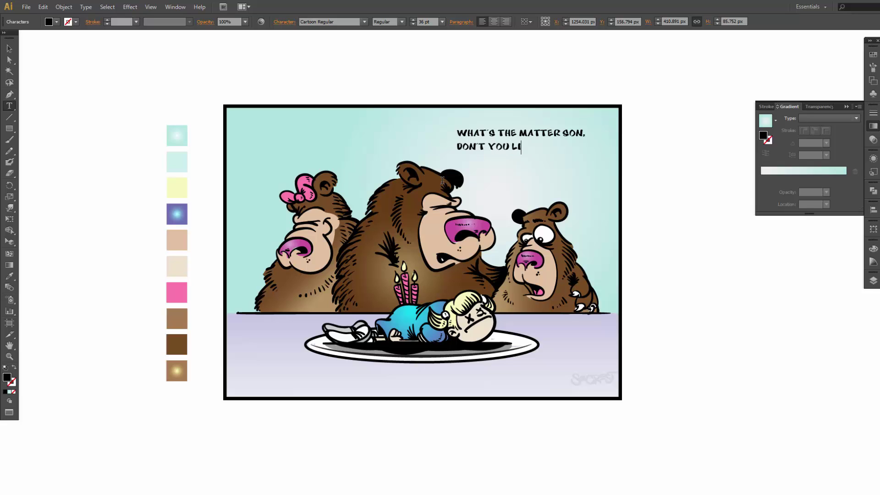
{"action": "type", "text": "KE BLONDES"}
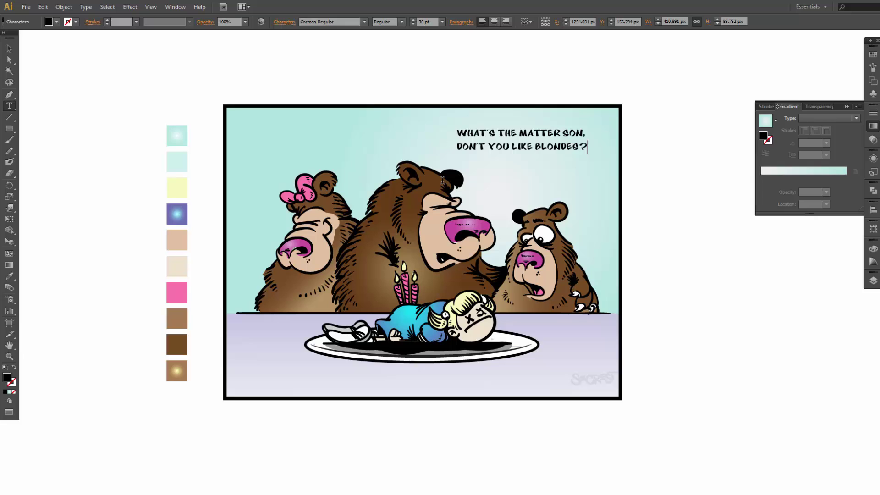
{"action": "type", "text": "?"}
- Reposition the caption above the small bear and scale it to about 415 × 111 px
{"action": "left_click", "coordinate": [9, 48]}
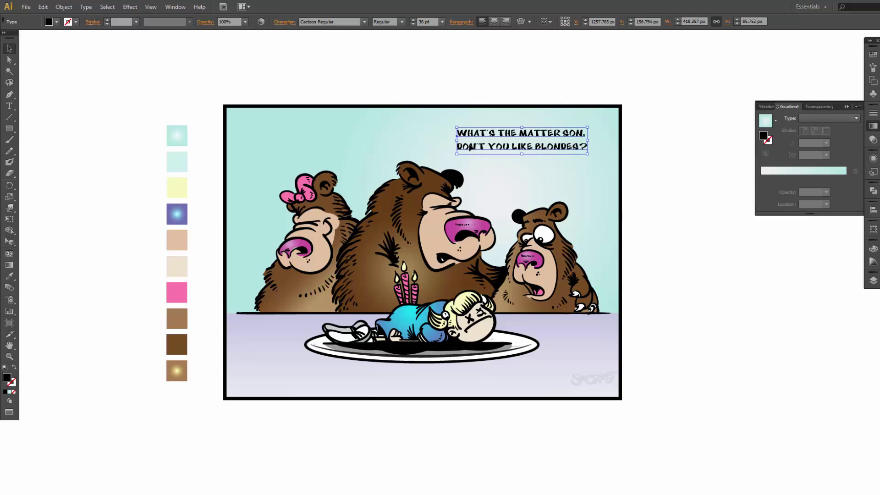
{"action": "left_click_drag", "start_coordinate": [457, 141], "coordinate": [474, 141]}
{"action": "mouse_move", "coordinate": [586, 156]}
{"action": "left_mouse_down"}
{"action": "mouse_move", "coordinate": [615, 181]}
{"action": "mouse_move", "coordinate": [599, 161]}
{"action": "mouse_move", "coordinate": [578, 165]}
{"action": "mouse_move", "coordinate": [602, 152]}
{"action": "mouse_move", "coordinate": [594, 149]}
{"action": "left_mouse_up"}
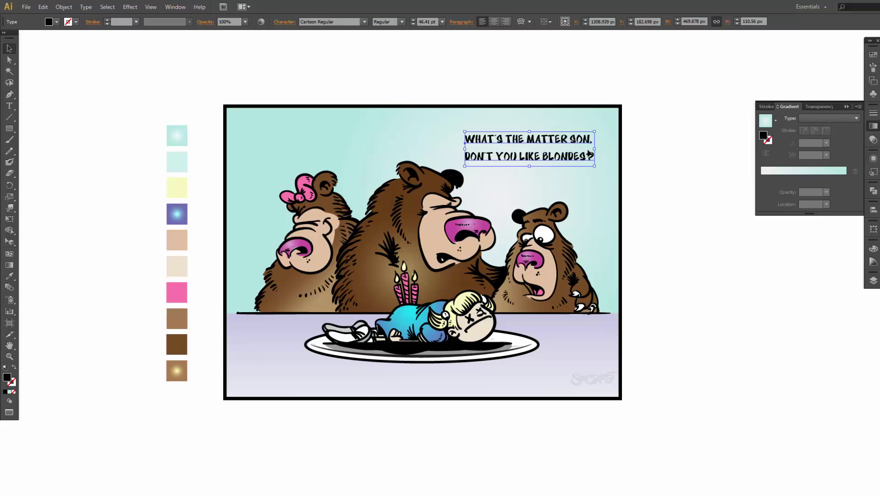
- Tighten the caption's line spacing by reducing the leading to 36 pt
{"action": "left_click", "coordinate": [285, 22]}
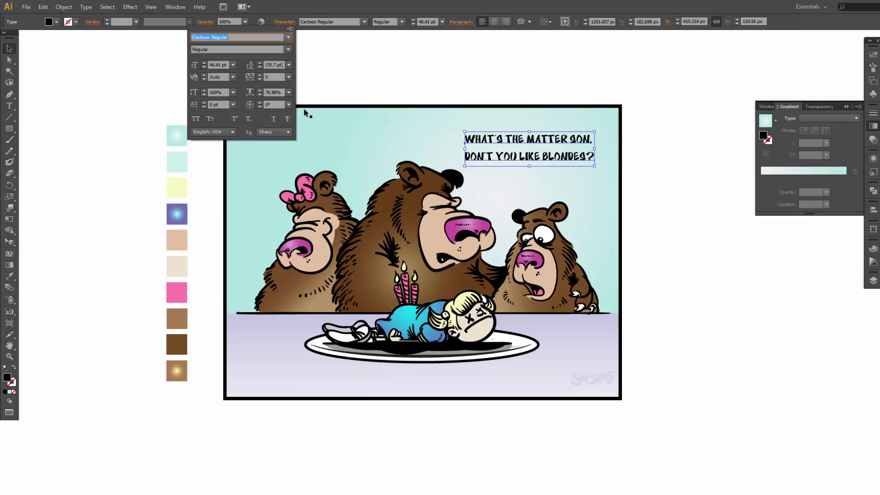
{"action": "left_click", "coordinate": [260, 67]}
{"action": "left_click", "coordinate": [260, 67]}
{"action": "left_click", "coordinate": [260, 68]}
{"action": "left_click", "coordinate": [260, 68]}
{"action": "left_click", "coordinate": [260, 67]}
{"action": "left_click", "coordinate": [259, 68]}
{"action": "left_click", "coordinate": [260, 67]}
{"action": "left_click", "coordinate": [260, 68]}
{"action": "left_click", "coordinate": [259, 67]}
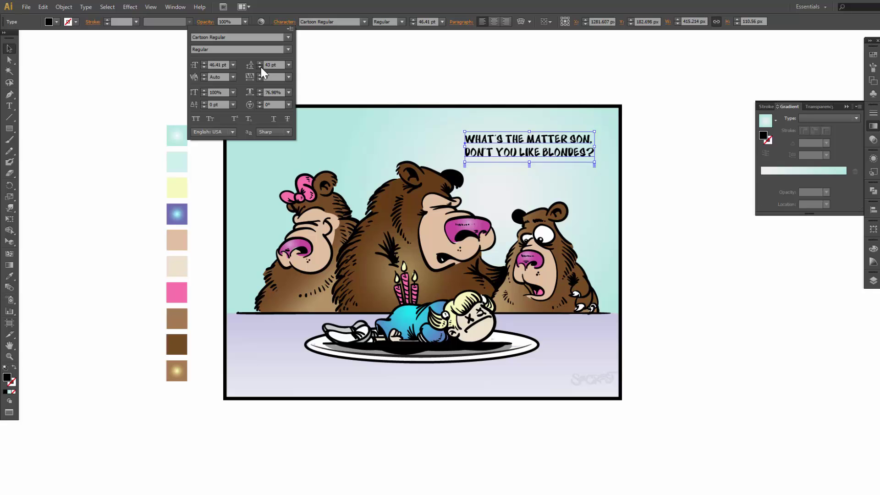
{"action": "left_click", "coordinate": [260, 67]}
{"action": "left_click", "coordinate": [260, 68]}
{"action": "left_click", "coordinate": [259, 68]}
{"action": "left_click", "coordinate": [260, 68]}
{"action": "left_click", "coordinate": [260, 67]}
{"action": "left_click", "coordinate": [260, 67]}
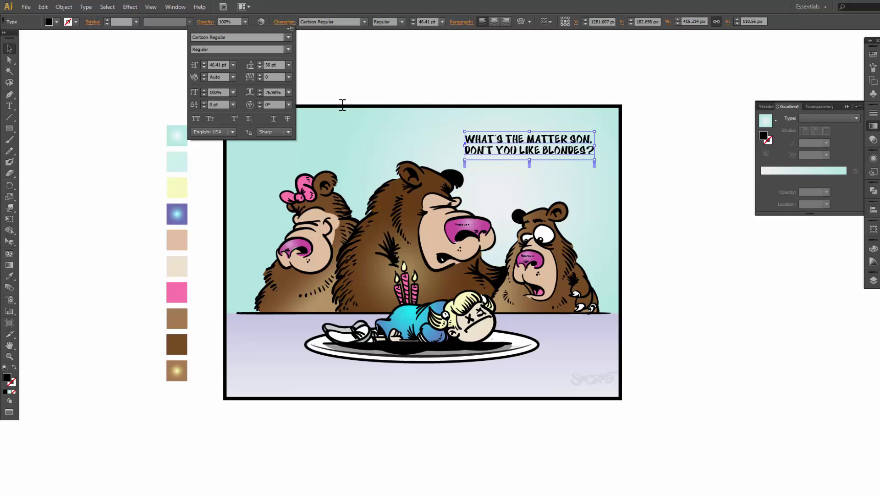
{"action": "left_click", "coordinate": [549, 171]}
- Stretch the caption taller and wider to about 447 × 151 px, then deselect it
{"action": "left_click_drag", "start_coordinate": [530, 163], "coordinate": [530, 173]}
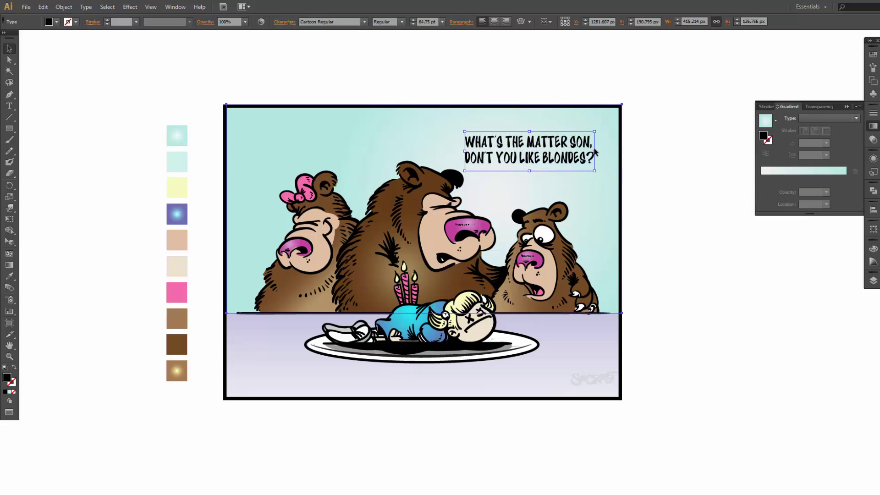
{"action": "left_click", "coordinate": [551, 160]}
{"action": "left_click", "coordinate": [549, 158]}
{"action": "left_click_drag", "start_coordinate": [529, 175], "coordinate": [530, 180]}
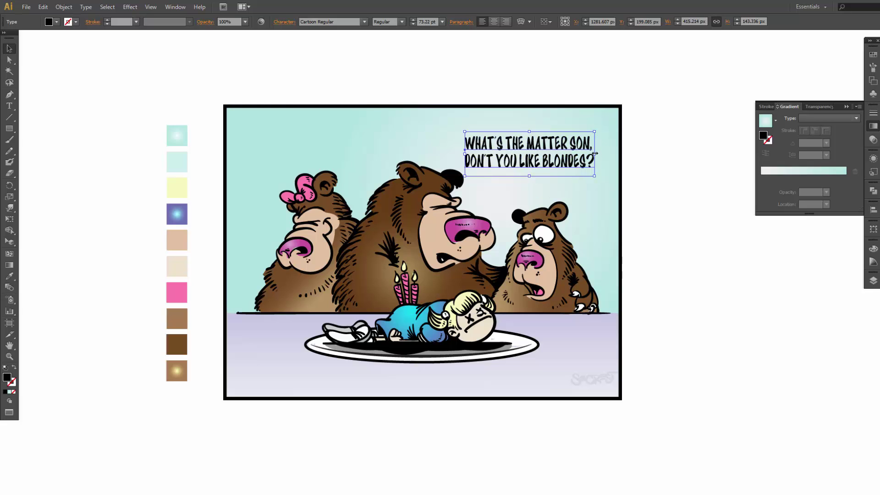
{"action": "mouse_move", "coordinate": [594, 153]}
{"action": "left_mouse_down"}
{"action": "mouse_move", "coordinate": [604, 178]}
{"action": "mouse_move", "coordinate": [591, 165]}
{"action": "left_mouse_up"}
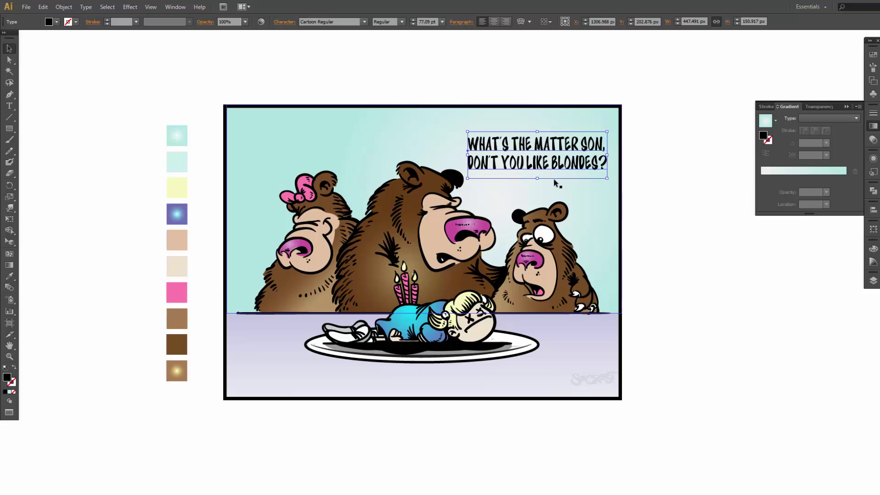
{"action": "left_click", "coordinate": [682, 152]}
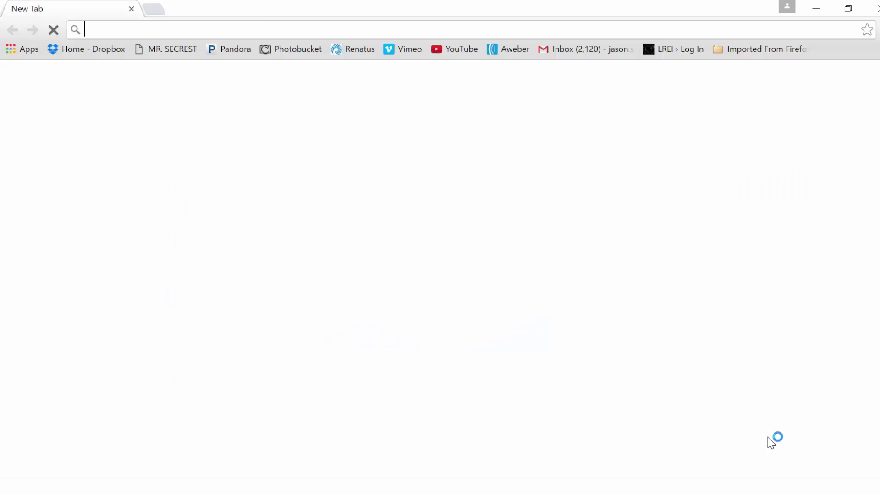
- Switch to the Chrome browser, open dafont.com and browse its Cartoon fonts under the Fancy theme
{"action": "type", "text": "DA"}
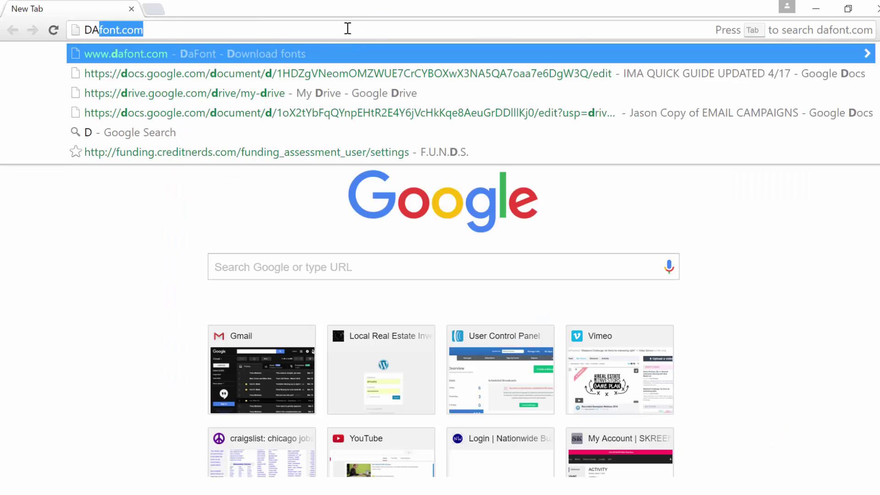
{"action": "type", "text": "FONT.COM"}
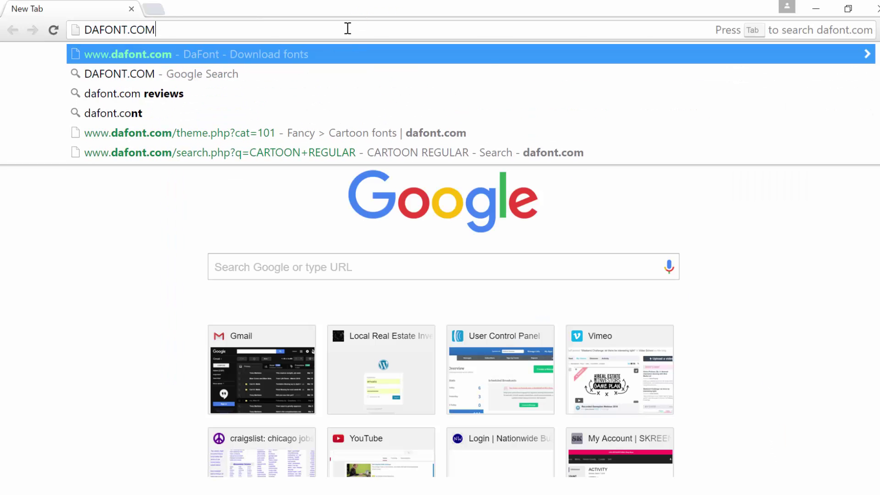
{"action": "key", "text": "Return"}
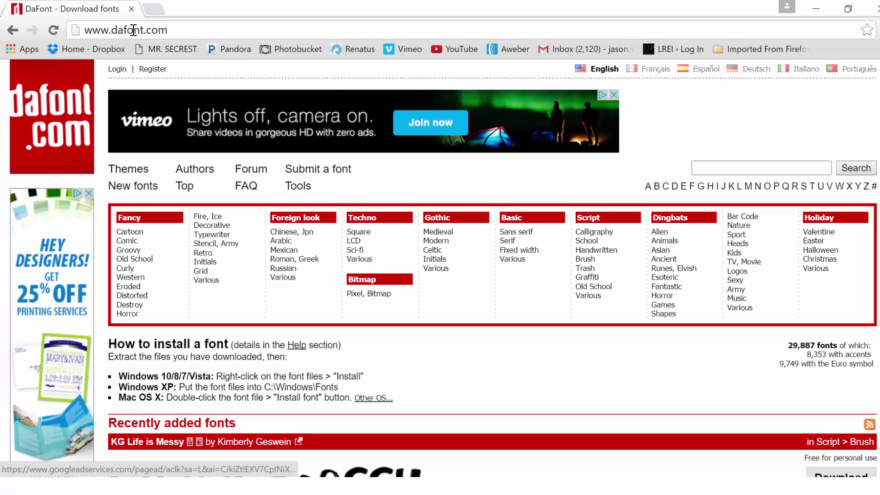
{"action": "left_click", "coordinate": [132, 233]}
{"action": "scroll", "coordinate": [156, 252], "scroll_direction": "down", "scroll_amount": 7}
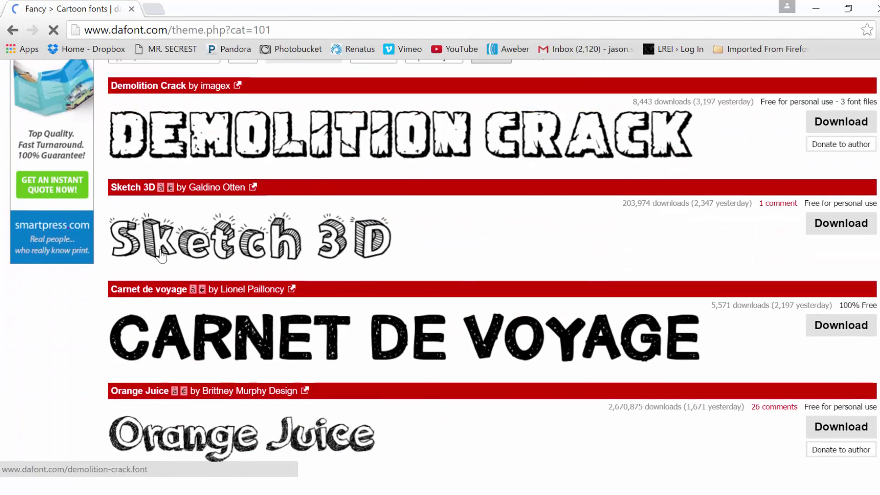
- Look through more of the Cartoon fonts and browse the Comic fonts under the Fancy theme
{"action": "scroll", "coordinate": [161, 255], "scroll_direction": "down", "scroll_amount": 6}
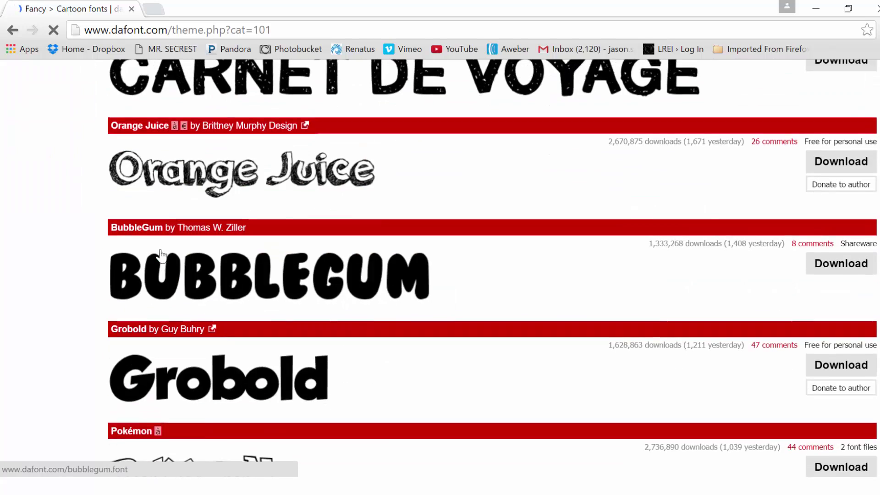
{"action": "scroll", "coordinate": [161, 255], "scroll_direction": "up", "scroll_amount": 10}
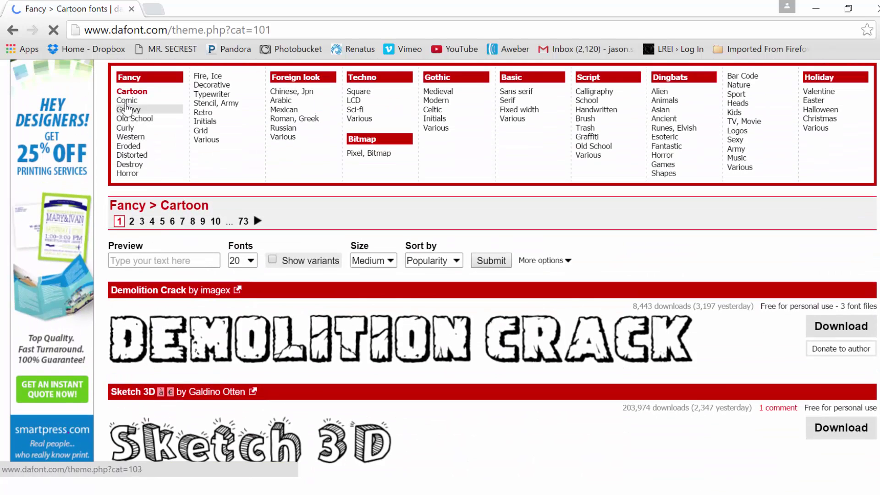
{"action": "left_click", "coordinate": [126, 101]}
{"action": "scroll", "coordinate": [207, 221], "scroll_direction": "down", "scroll_amount": 5}
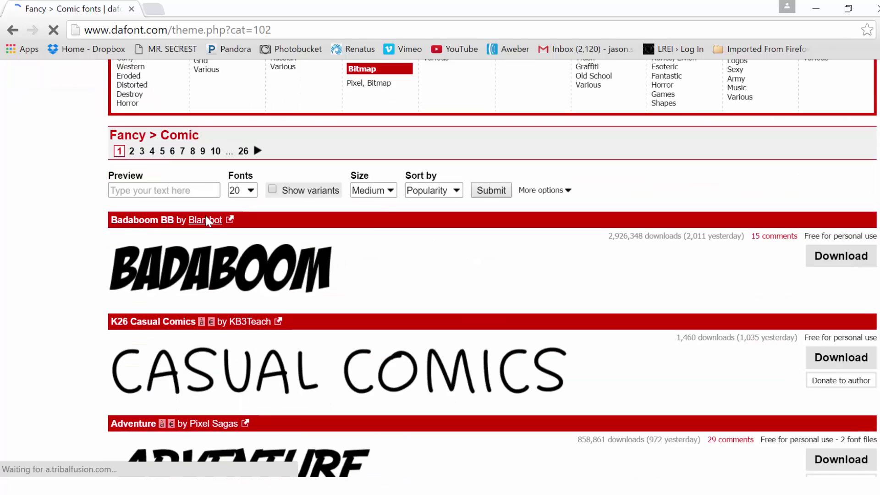
{"action": "scroll", "coordinate": [206, 221], "scroll_direction": "down", "scroll_amount": 3}
{"action": "scroll", "coordinate": [206, 222], "scroll_direction": "down", "scroll_amount": 6}
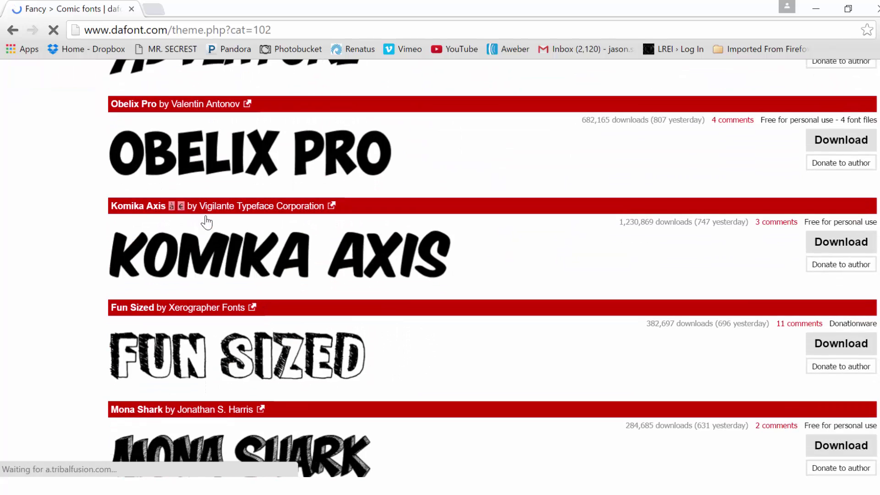
{"action": "scroll", "coordinate": [265, 260], "scroll_direction": "down", "scroll_amount": 3}
{"action": "scroll", "coordinate": [265, 260], "scroll_direction": "up", "scroll_amount": 13}
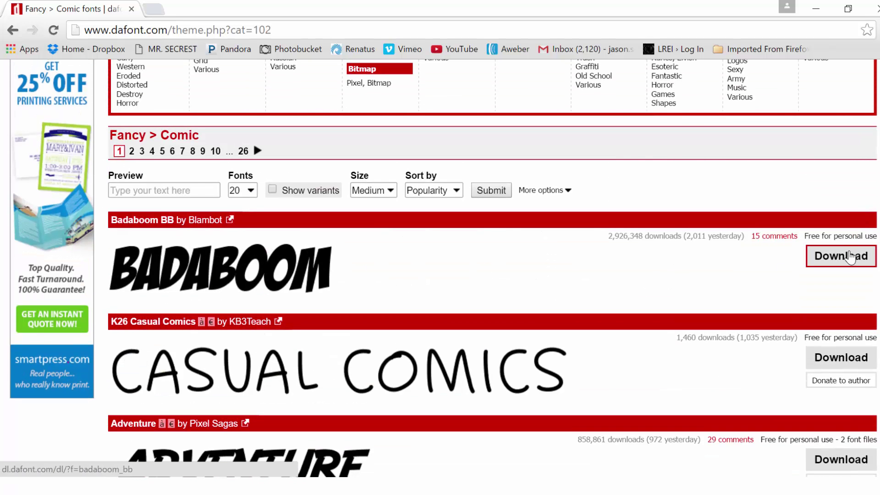
- Download the Badaboom BB font and extract badaboom_bb.zip into the suggested badaboom_bb folder in Downloads
{"action": "left_click", "coordinate": [850, 257]}
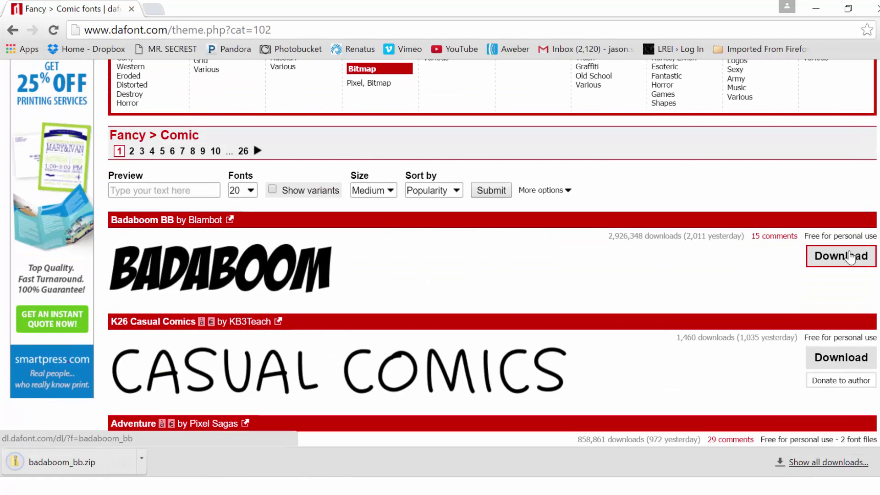
{"action": "left_click", "coordinate": [68, 462]}
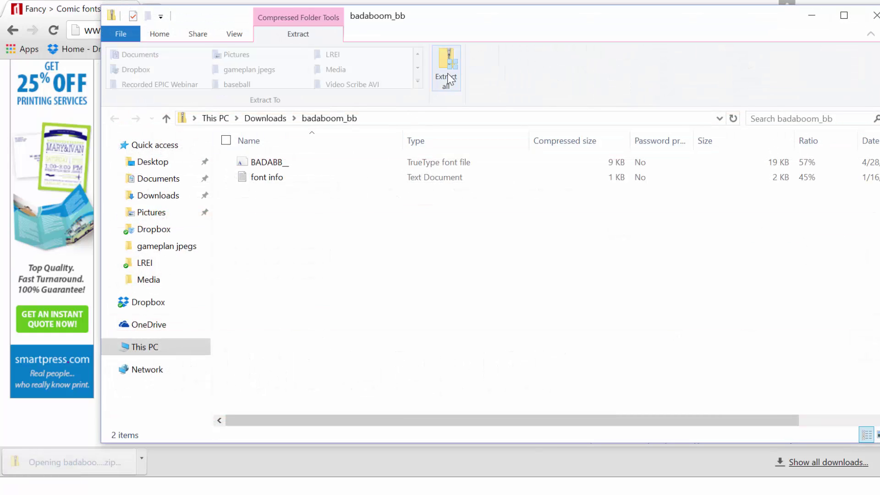
{"action": "left_click", "coordinate": [448, 78]}
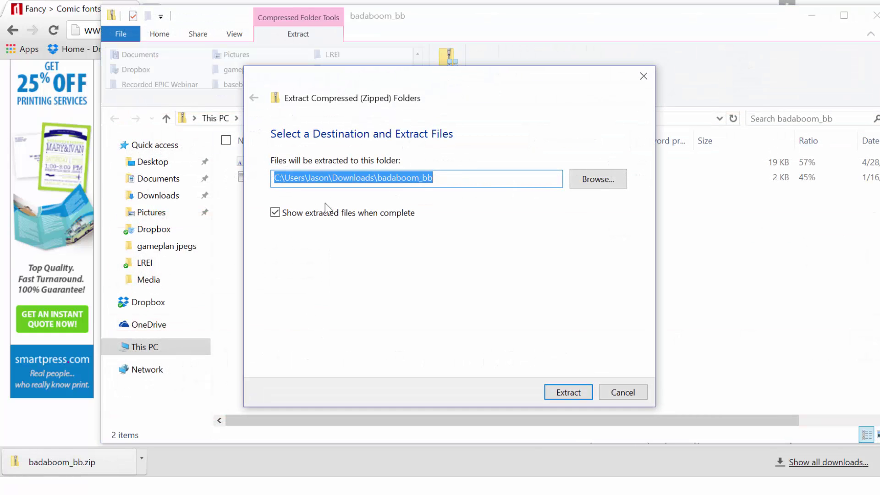
{"action": "left_click", "coordinate": [569, 393]}
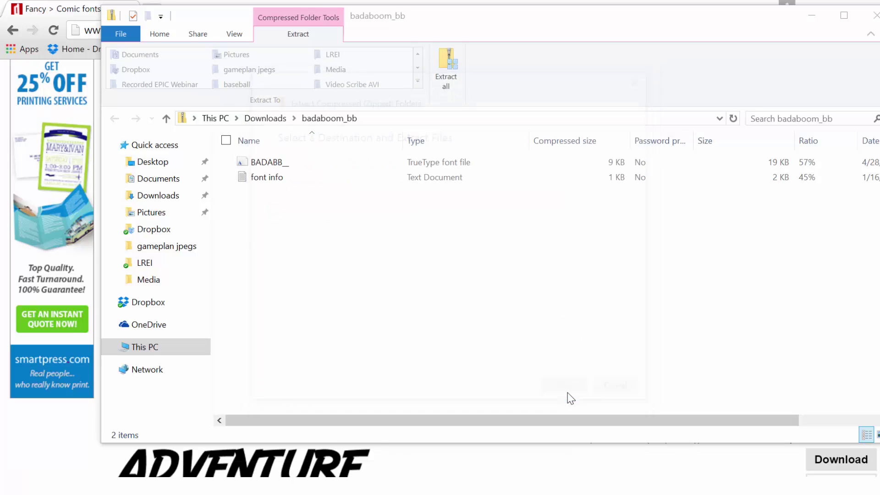
- Open the BADABB__ TrueType file, install the BadaBoom BB font, and close the font preview and both folder windows
{"action": "left_click", "coordinate": [281, 166]}
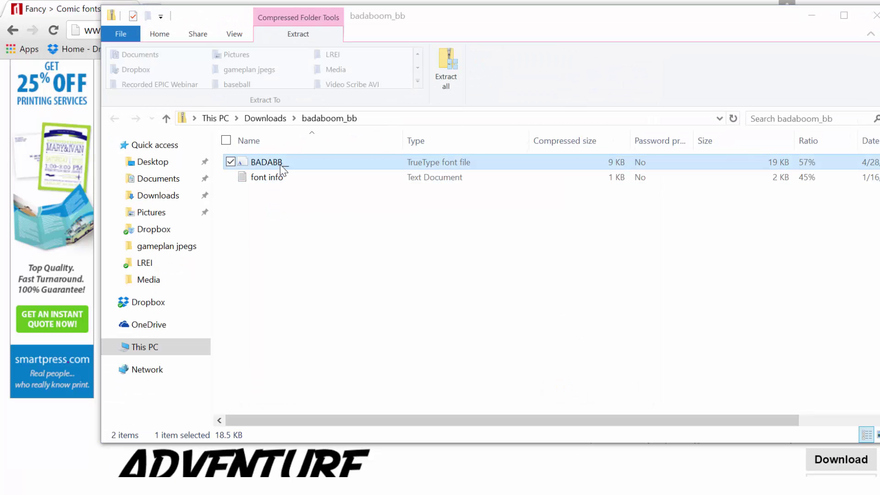
{"action": "right_click", "coordinate": [281, 166]}
{"action": "left_click", "coordinate": [303, 188]}
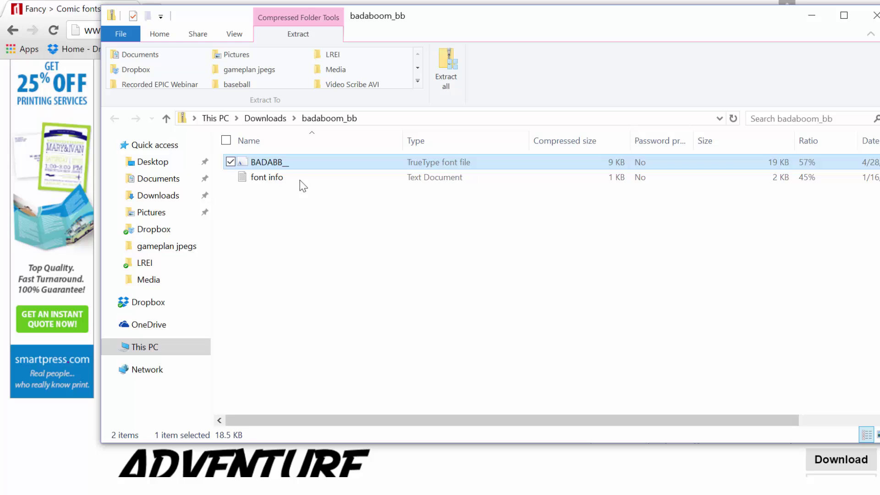
{"action": "right_click", "coordinate": [275, 161]}
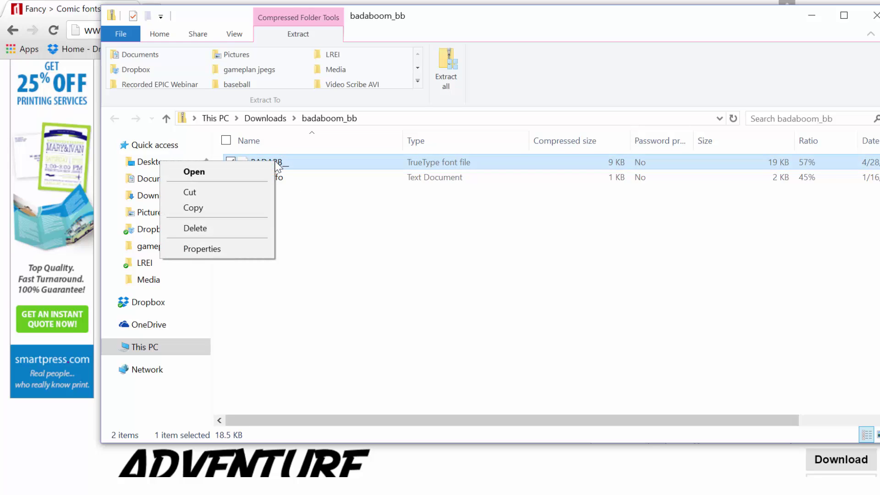
{"action": "left_click", "coordinate": [221, 165]}
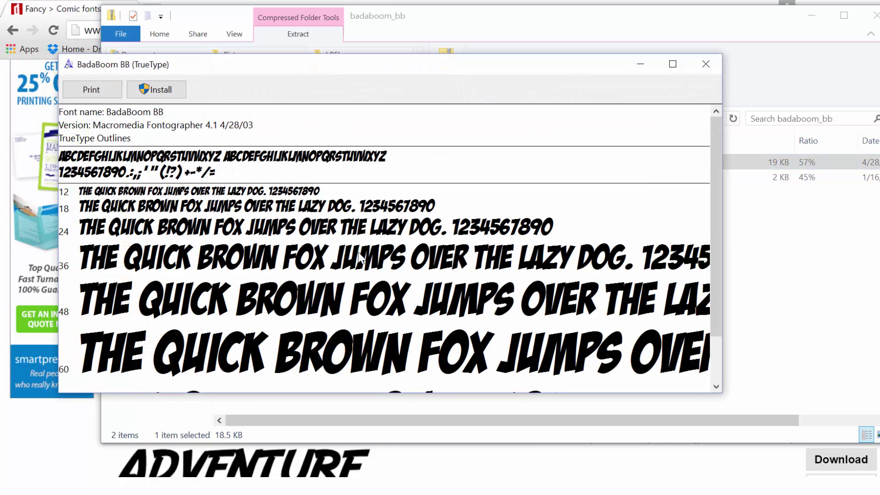
{"action": "left_click", "coordinate": [162, 91]}
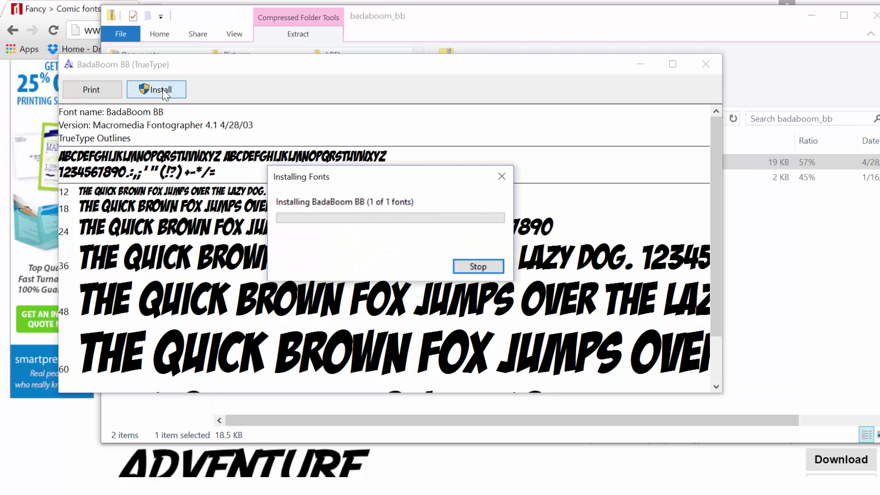
{"action": "left_click", "coordinate": [709, 60]}
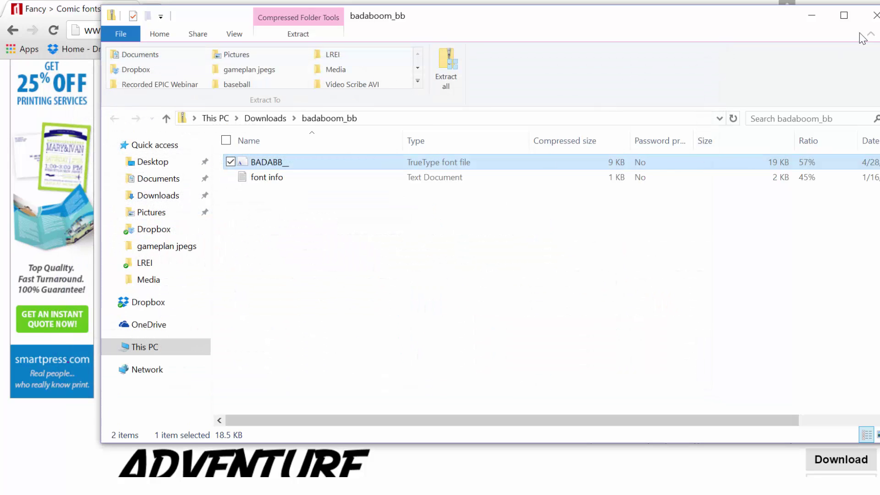
{"action": "left_click", "coordinate": [873, 15]}
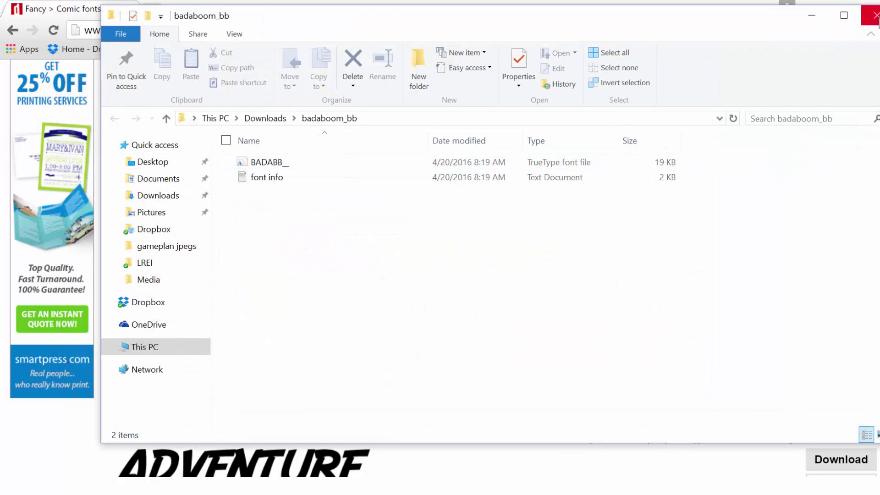
{"action": "left_click", "coordinate": [874, 17]}
- Review the dafont.com theme categories and look further through the Comic font list
{"action": "scroll", "coordinate": [536, 209], "scroll_direction": "up", "scroll_amount": 3}
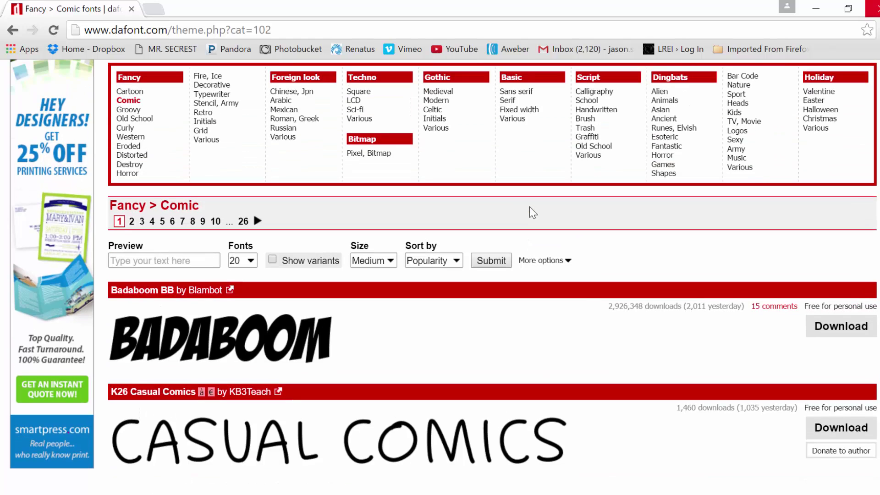
{"action": "scroll", "coordinate": [539, 264], "scroll_direction": "up", "scroll_amount": 3}
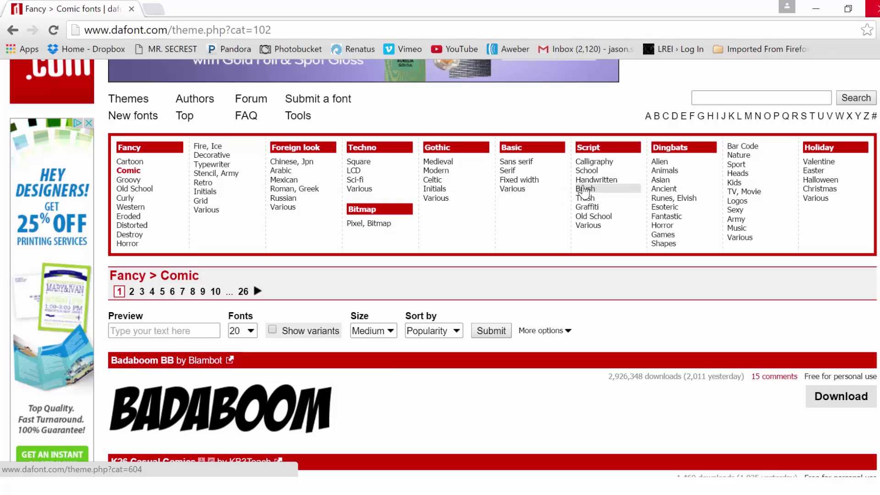
{"action": "scroll", "coordinate": [541, 335], "scroll_direction": "down", "scroll_amount": 9}
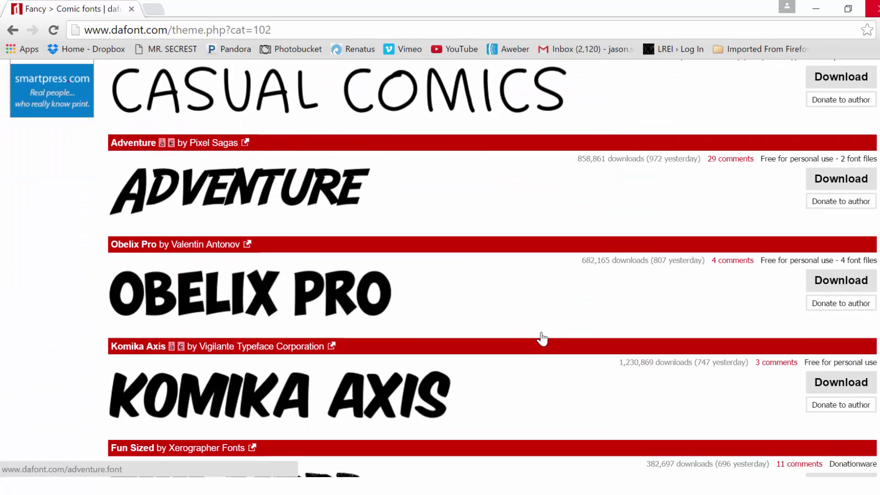
{"action": "scroll", "coordinate": [542, 338], "scroll_direction": "down", "scroll_amount": 3}
{"action": "scroll", "coordinate": [426, 314], "scroll_direction": "down", "scroll_amount": 3}
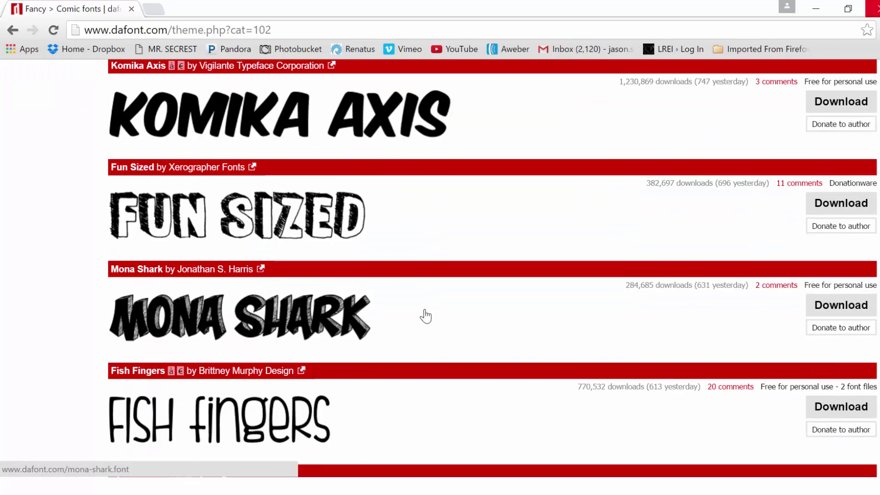
{"action": "scroll", "coordinate": [424, 314], "scroll_direction": "up", "scroll_amount": 13}
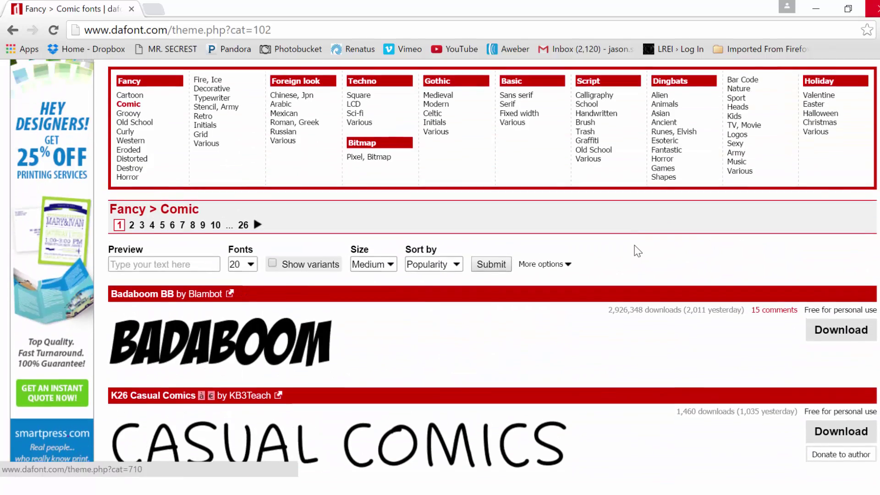
- Search dafont.com for "CARTOON REGULAR" and browse the matching fonts
{"action": "scroll", "coordinate": [289, 310], "scroll_direction": "up", "scroll_amount": 3}
{"action": "left_click", "coordinate": [705, 167]}
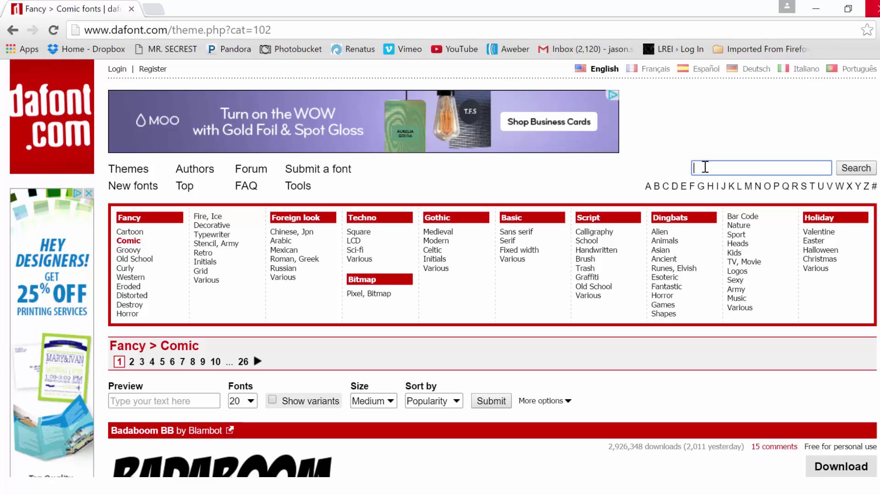
{"action": "type", "text": "CARTOON"}
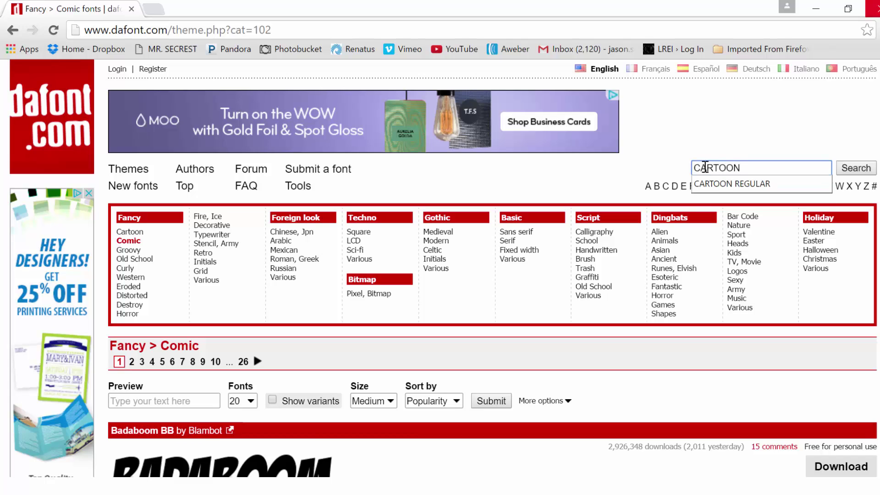
{"action": "left_click", "coordinate": [732, 183]}
{"action": "left_click", "coordinate": [870, 169]}
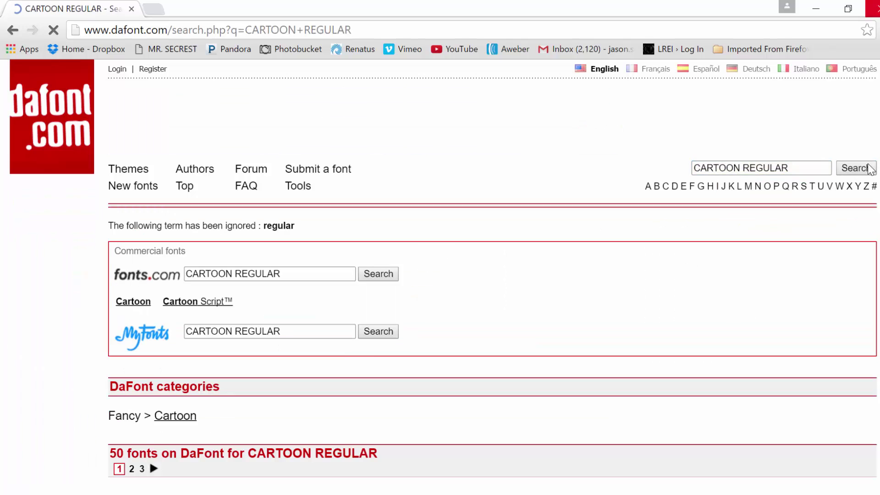
{"action": "scroll", "coordinate": [683, 262], "scroll_direction": "down", "scroll_amount": 5}
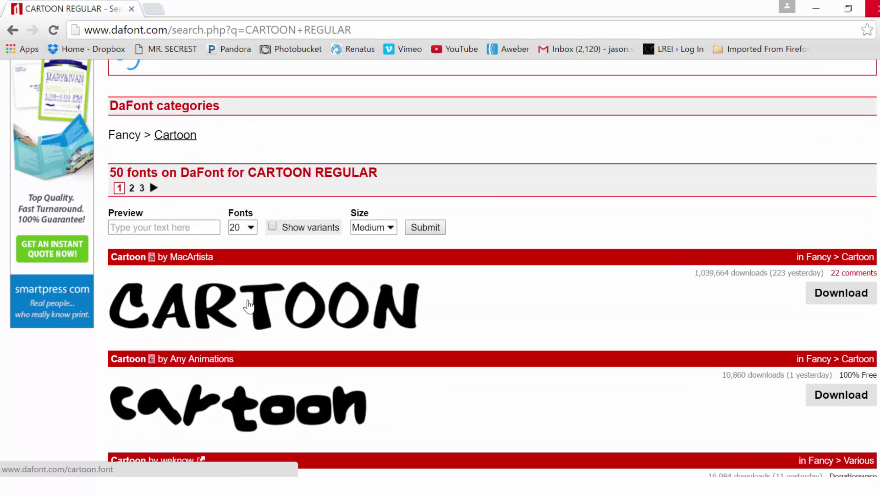
{"action": "scroll", "coordinate": [531, 316], "scroll_direction": "down", "scroll_amount": 6}
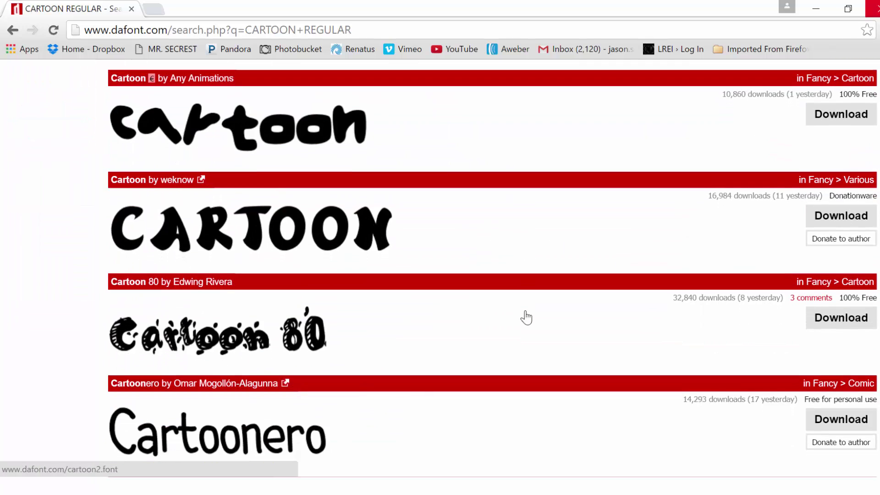
{"action": "scroll", "coordinate": [526, 317], "scroll_direction": "down", "scroll_amount": 3}
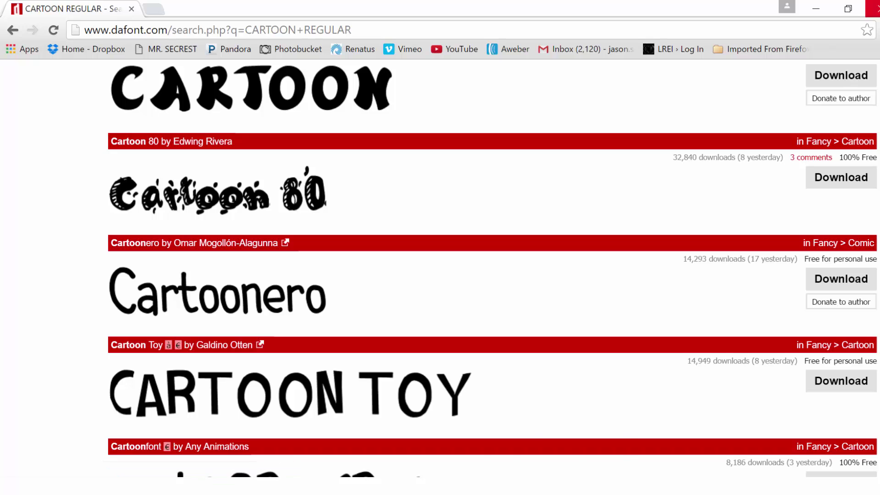
- Switch to Illustrator and display the bears cartoon in full-screen mode with the menu bar
{"action": "mouse_move", "coordinate": [551, 486]}
{"action": "left_click", "coordinate": [550, 435]}
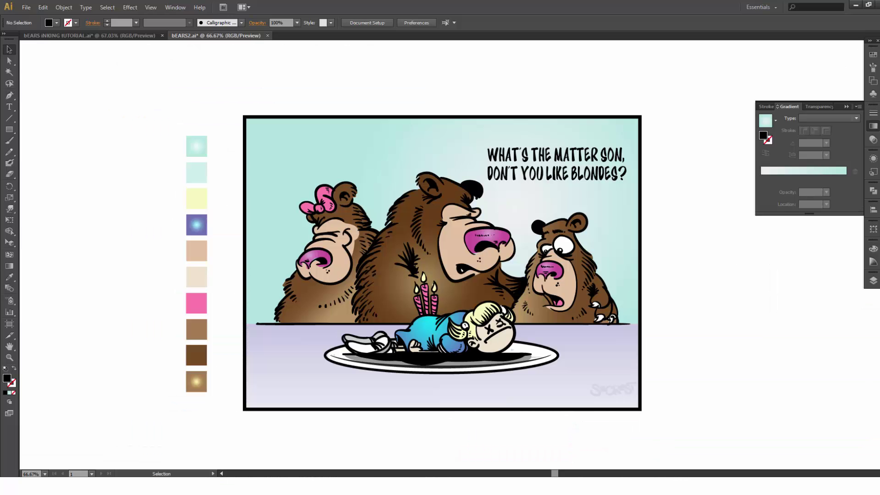
{"action": "key", "text": "f"}
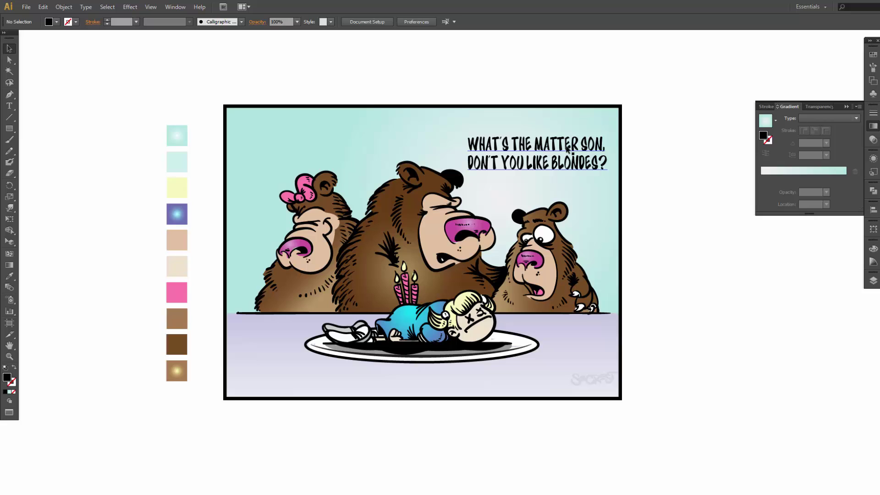
- Draw a white-filled rounded rectangle about 483 × 178 px over the caption above the small bear
{"action": "left_click_drag", "start_coordinate": [9, 129], "coordinate": [81, 139]}
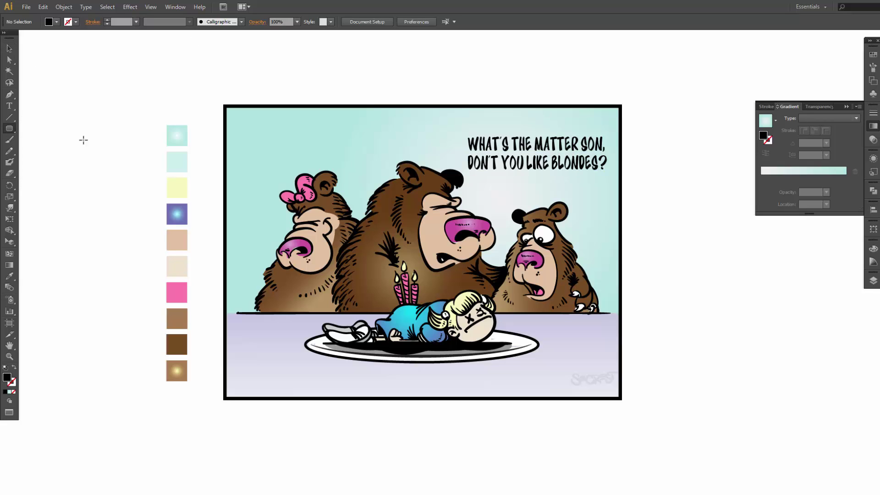
{"action": "left_click", "coordinate": [56, 21]}
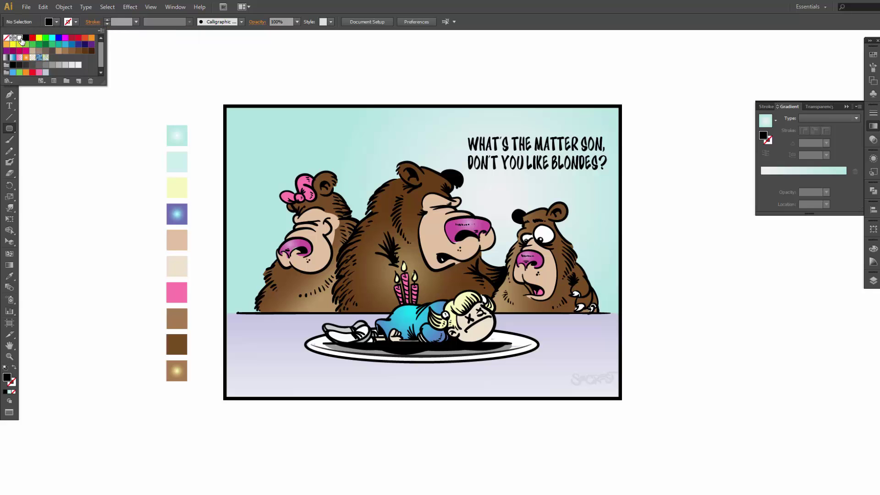
{"action": "left_click", "coordinate": [19, 38]}
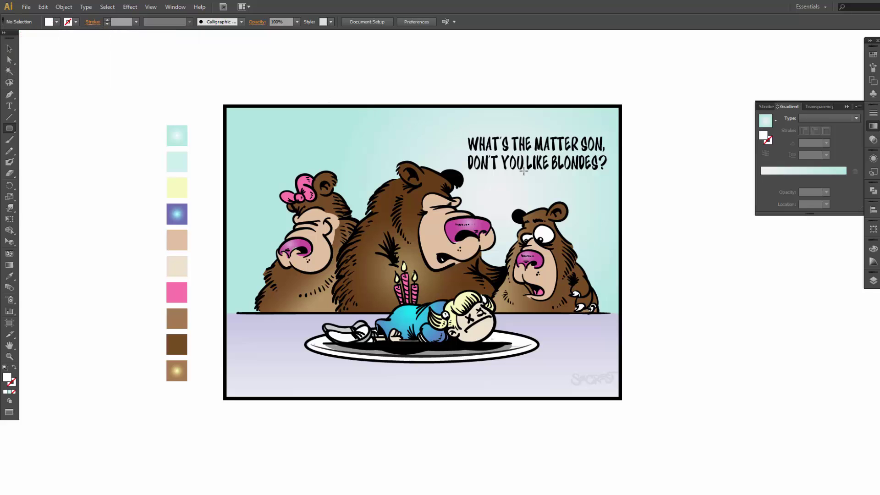
{"action": "left_click_drag", "start_coordinate": [461, 125], "coordinate": [609, 181]}
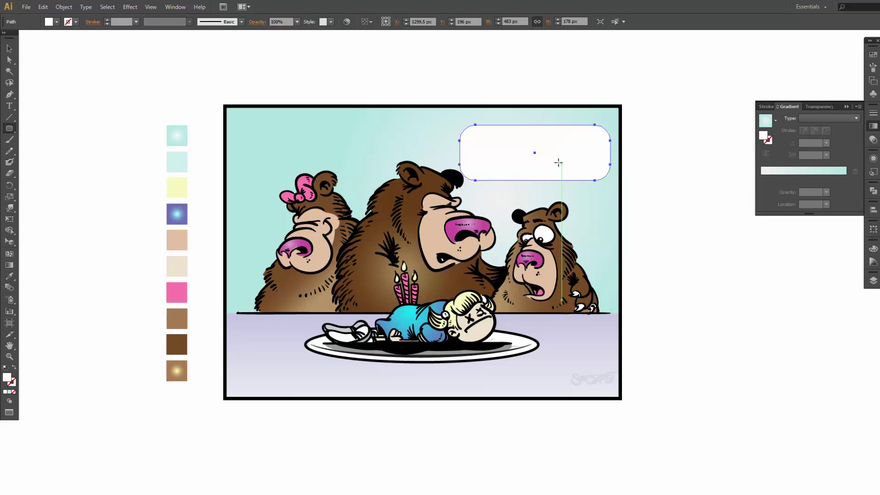
- Send the white rounded rectangle one level backward so it sits behind the caption text
{"action": "key", "text": "v"}
{"action": "right_click", "coordinate": [532, 160]}
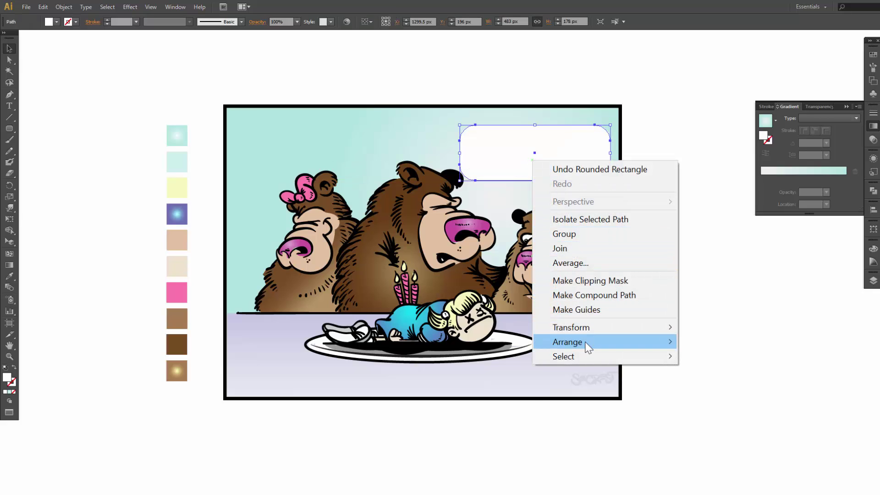
{"action": "mouse_move", "coordinate": [585, 344]}
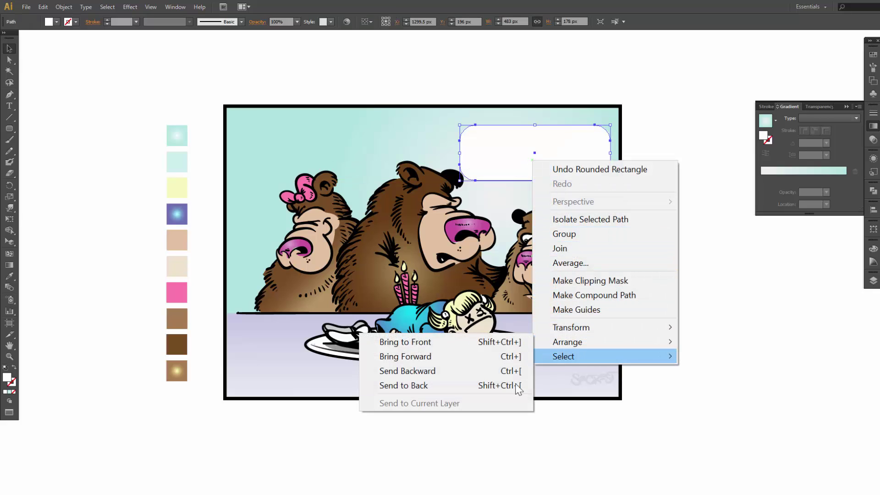
{"action": "left_click", "coordinate": [487, 372]}
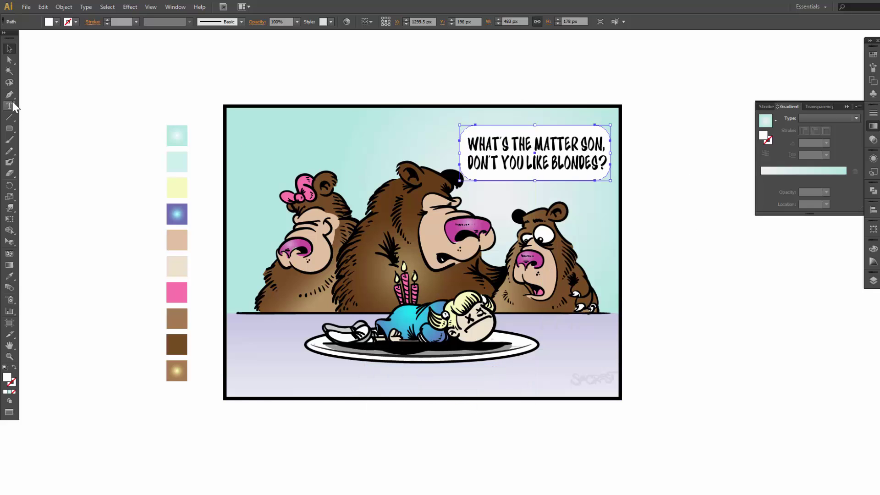
- Draw a small curved balloon tail about 44 × 54 px below the white rectangle and give it a white fill without stroke
{"action": "left_click", "coordinate": [9, 83]}
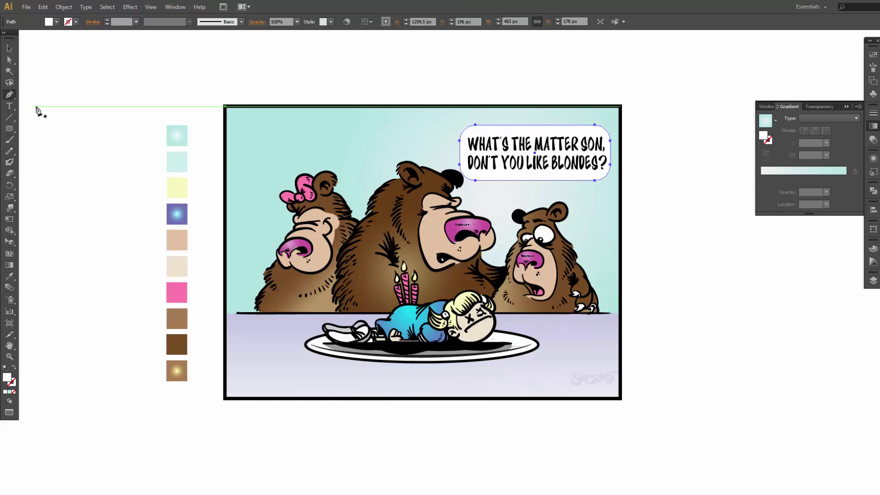
{"action": "key", "text": "b"}
{"action": "left_click_drag", "start_coordinate": [482, 190], "coordinate": [494, 177]}
{"action": "key", "text": "v"}
{"action": "left_click", "coordinate": [480, 194]}
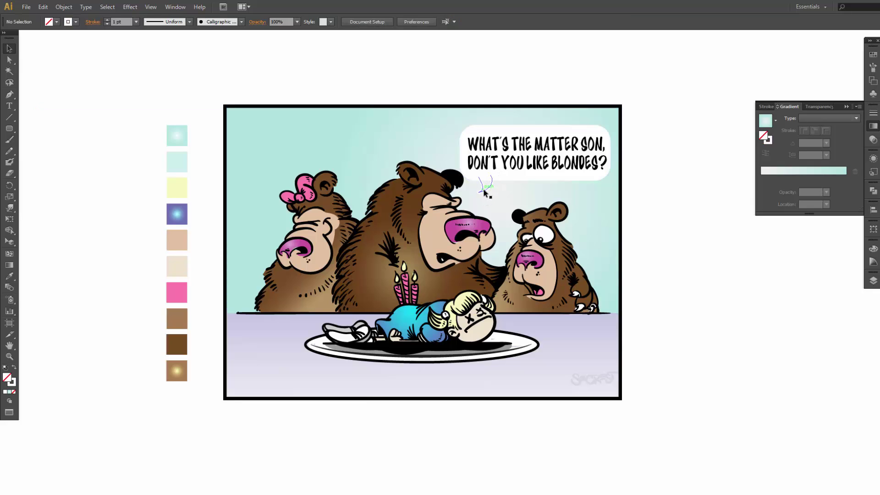
{"action": "left_click", "coordinate": [15, 369]}
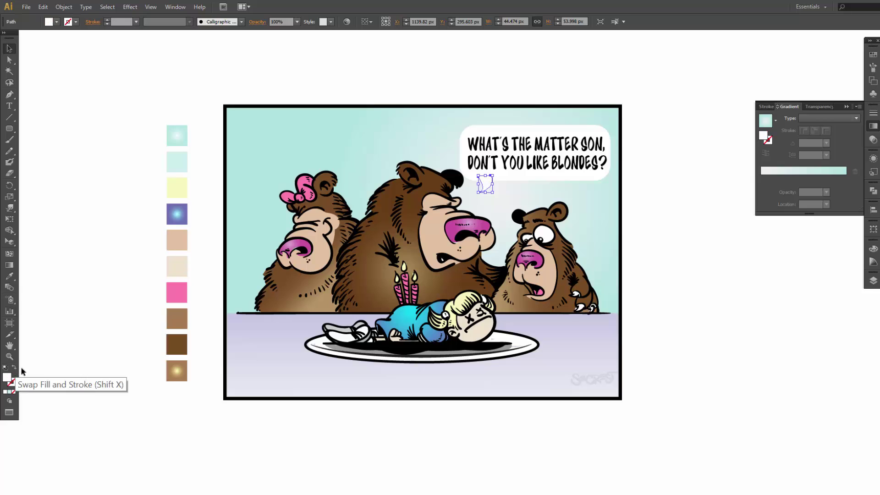
{"action": "left_click", "coordinate": [680, 236]}
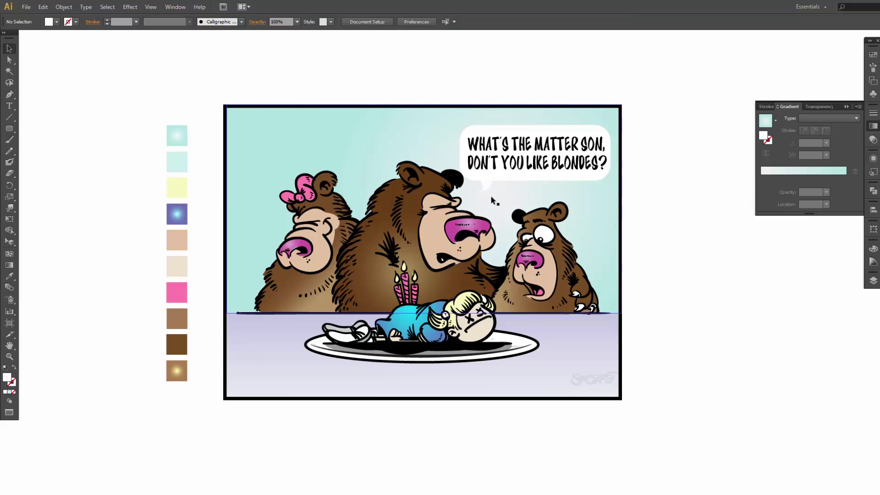
- Unite the tail and the white rounded rectangle into a single speech balloon shape
{"action": "left_click_drag", "start_coordinate": [478, 188], "coordinate": [505, 175]}
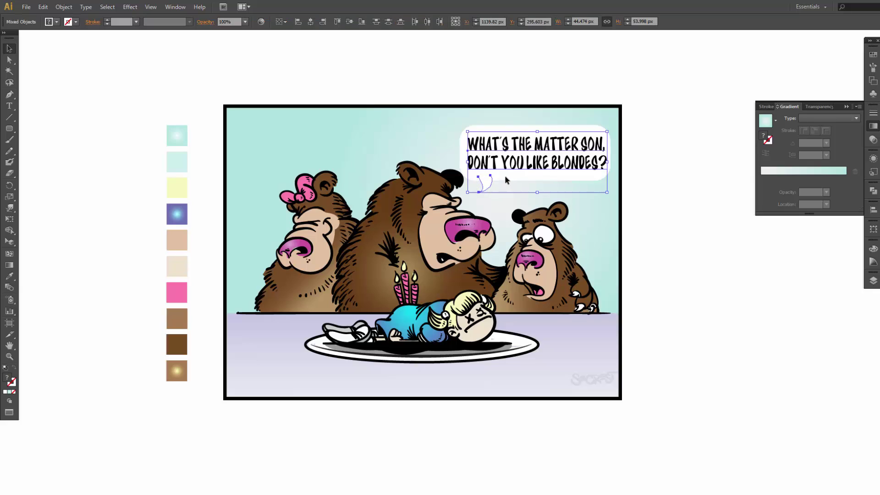
{"action": "left_click", "coordinate": [484, 188]}
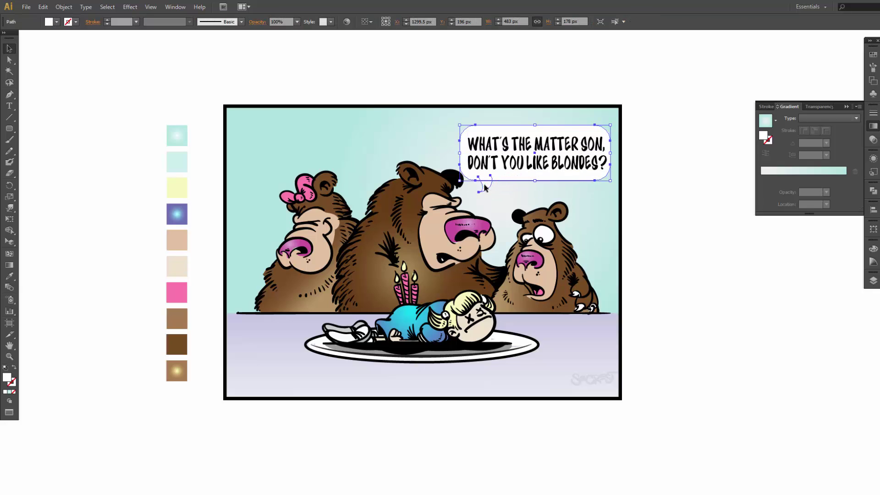
{"action": "left_click", "coordinate": [484, 188], "text": "shift"}
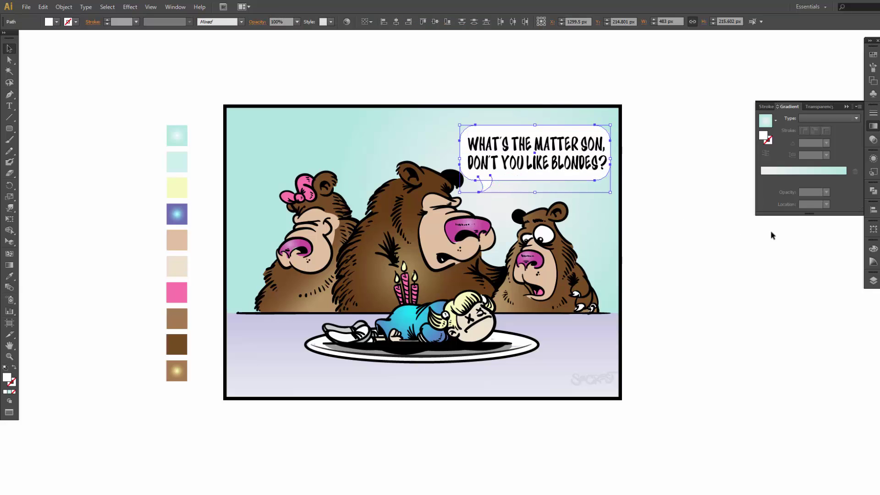
{"action": "left_click", "coordinate": [874, 192]}
{"action": "left_click", "coordinate": [763, 205]}
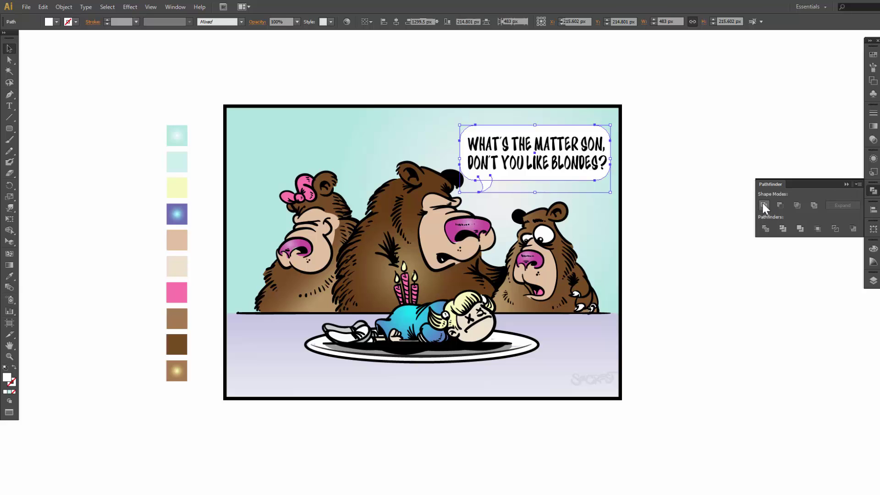
- Send the united speech balloon one level backward, behind the caption text
{"action": "right_click", "coordinate": [567, 170]}
{"action": "mouse_move", "coordinate": [614, 350]}
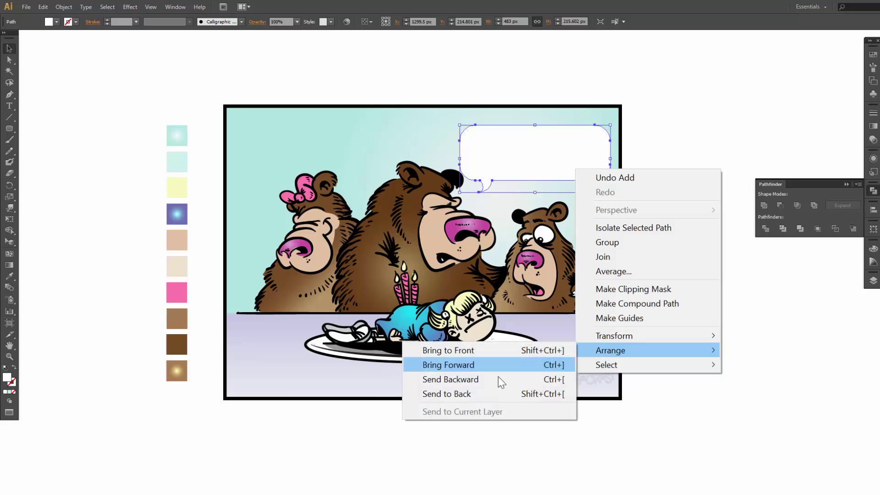
{"action": "left_click", "coordinate": [491, 381]}
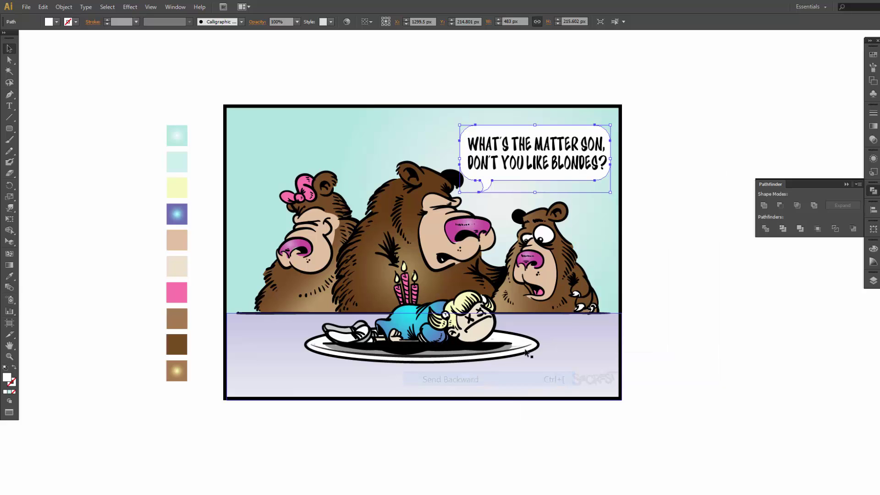
{"action": "left_click", "coordinate": [645, 248]}
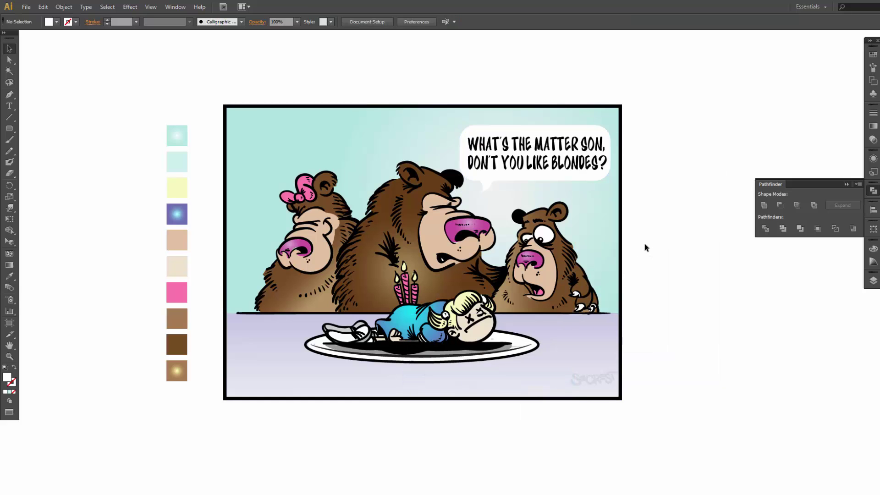
- Align the caption and the speech balloon to each other's horizontal and vertical centers
{"action": "left_click", "coordinate": [546, 175]}
{"action": "left_click", "coordinate": [546, 177], "text": "shift"}
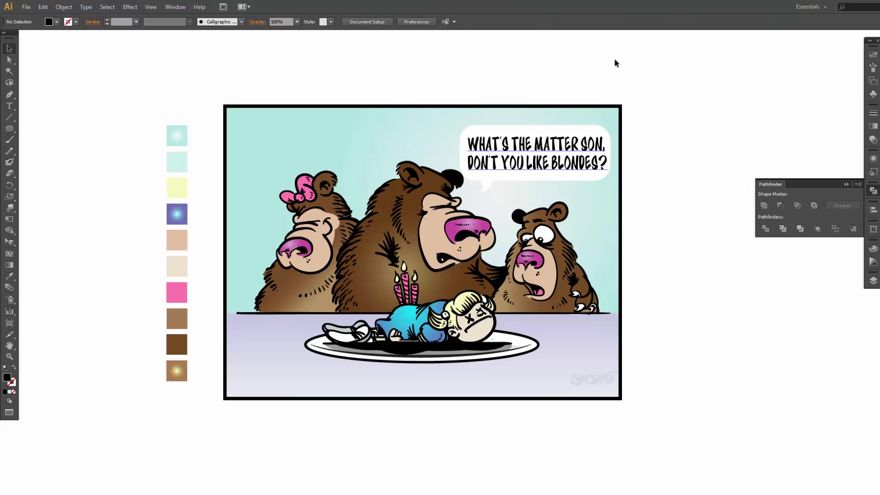
{"action": "left_click", "coordinate": [575, 126]}
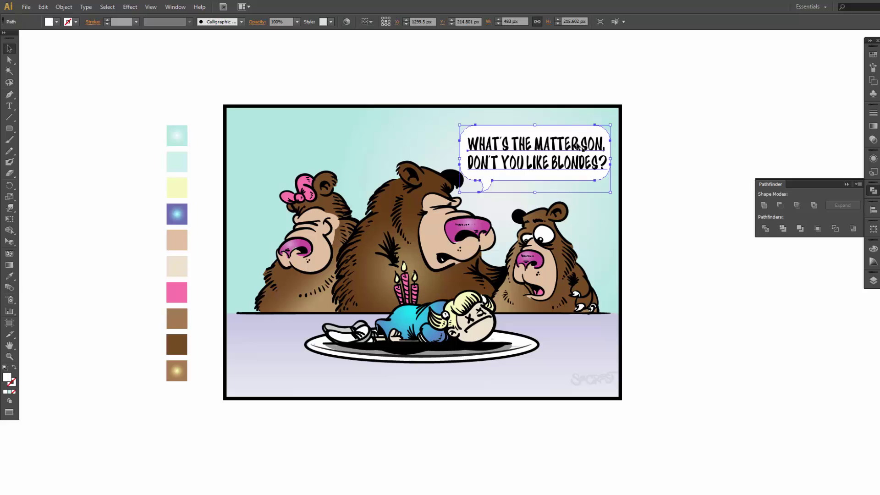
{"action": "left_click", "coordinate": [575, 143], "text": "shift"}
{"action": "left_click", "coordinate": [310, 22]}
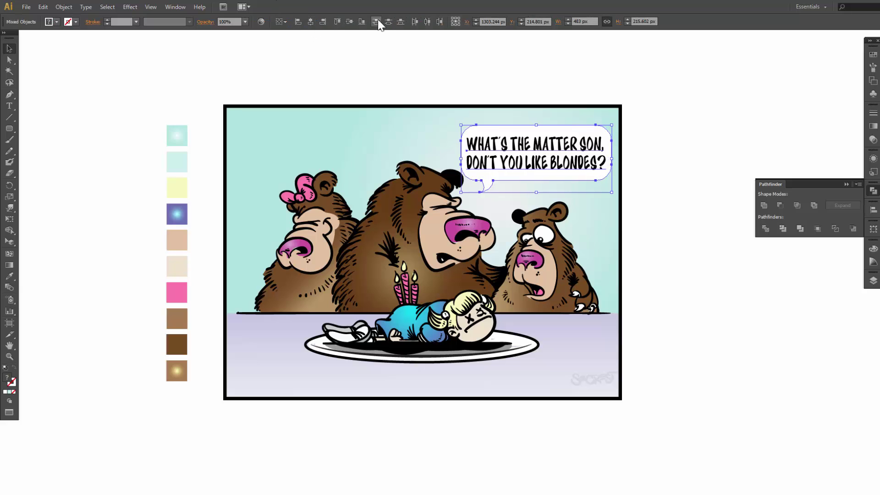
{"action": "left_click", "coordinate": [350, 22]}
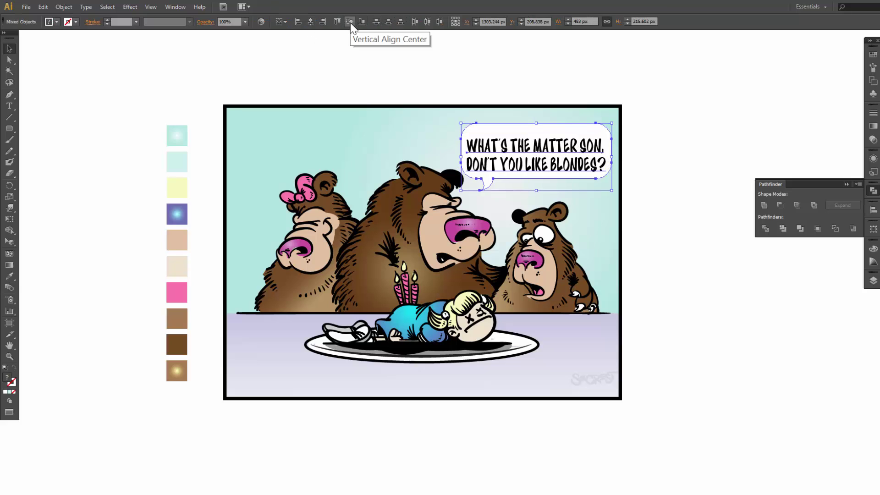
{"action": "left_click", "coordinate": [639, 153]}
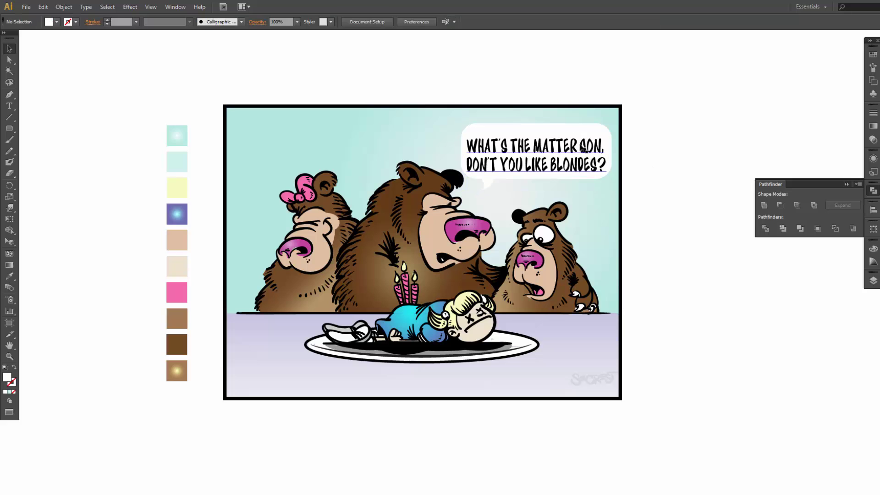
- Nudge the caption text up slightly so it sits centered in the balloon's body above the tail
{"action": "left_click", "coordinate": [582, 148]}
{"action": "key", "text": "Up"}
{"action": "key", "text": "Up"}
{"action": "key", "text": "Up"}
{"action": "key", "text": "Up"}
{"action": "key", "text": "Up"}
{"action": "key", "text": "Up"}
{"action": "key", "text": "Up"}
{"action": "key", "text": "Up"}
{"action": "key", "text": "Up"}
{"action": "key", "text": "Up"}
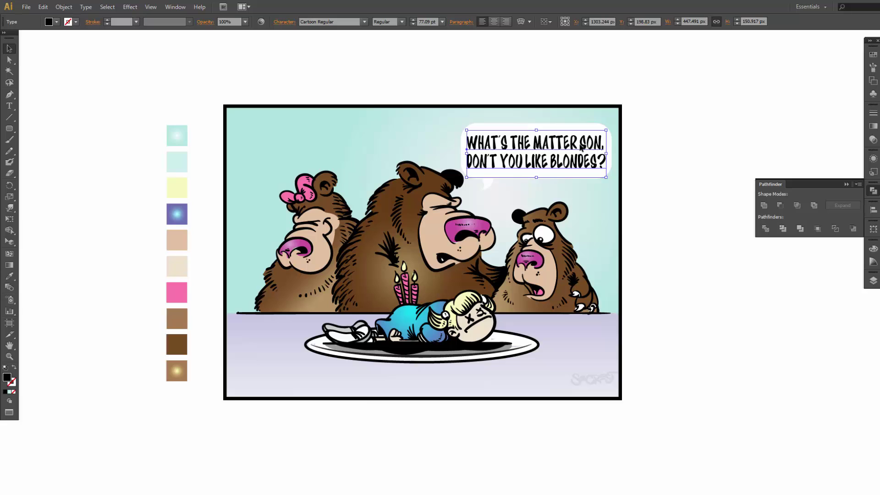
{"action": "left_click", "coordinate": [678, 192]}
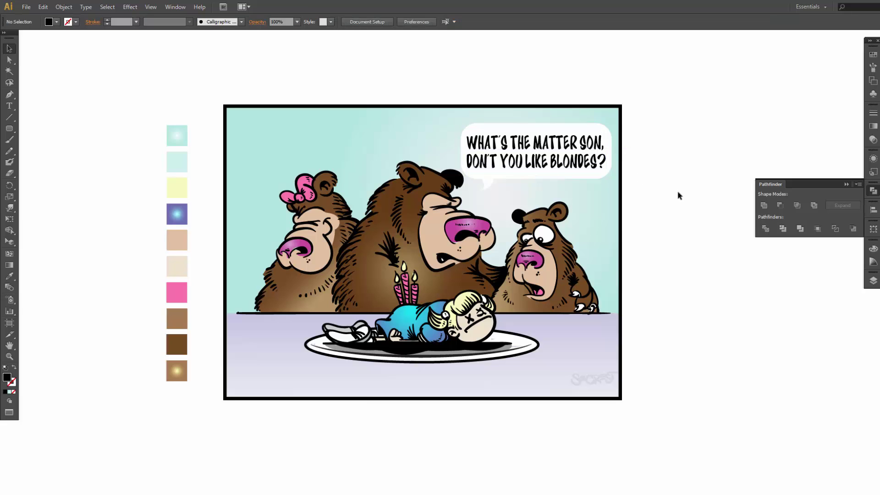
- Give the speech balloon a thin black outline and move it with its caption closer to the panel's upper-right corner
{"action": "left_click", "coordinate": [595, 179]}
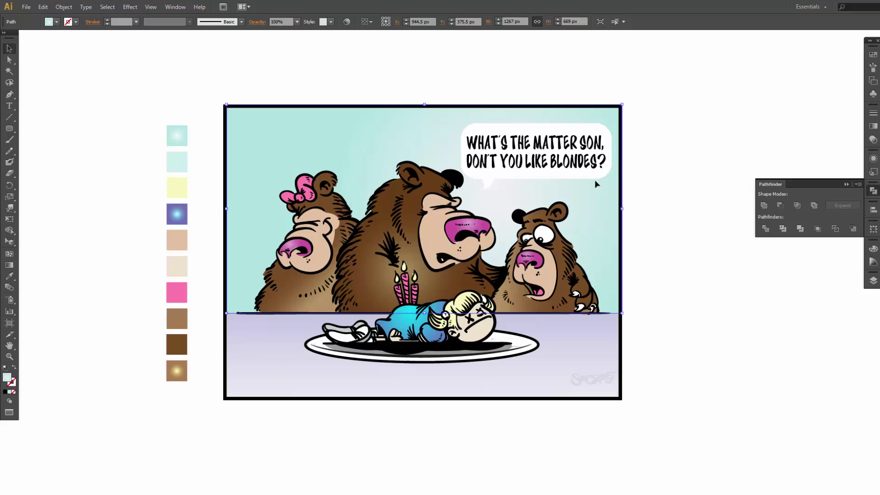
{"action": "left_click", "coordinate": [71, 23]}
{"action": "left_click", "coordinate": [26, 37]}
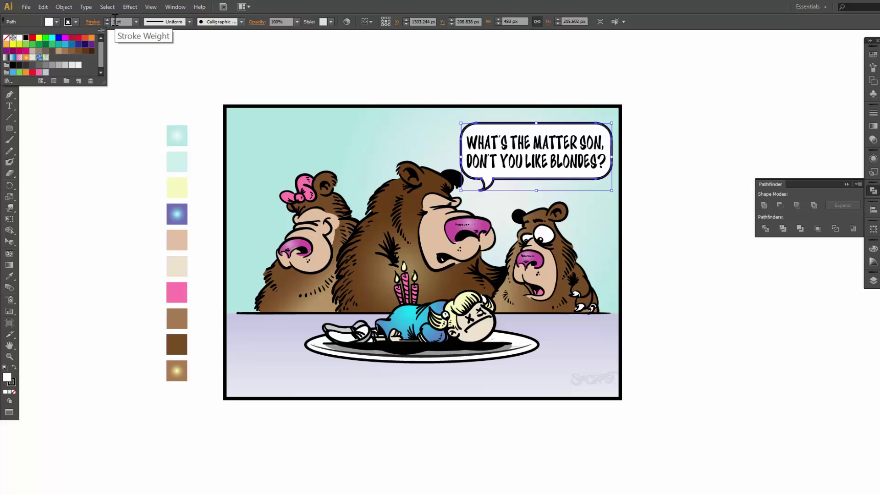
{"action": "left_click", "coordinate": [135, 22]}
{"action": "left_click", "coordinate": [135, 22]}
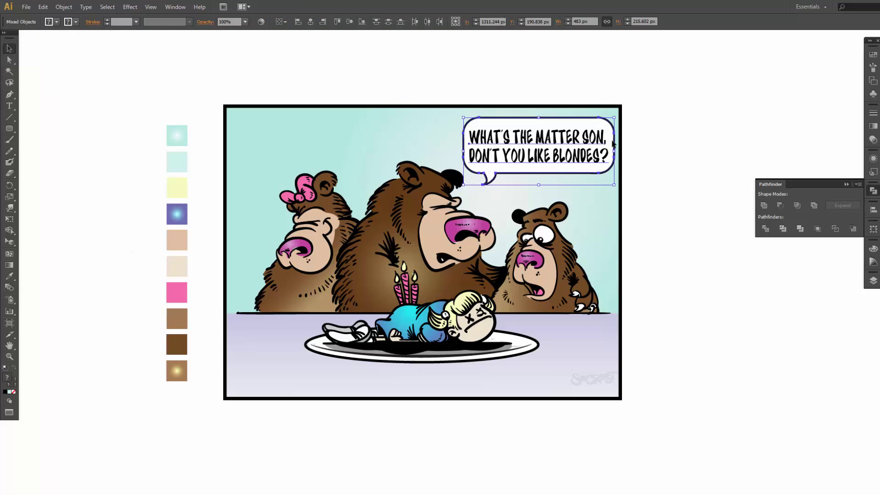
{"action": "left_click", "coordinate": [681, 238]}
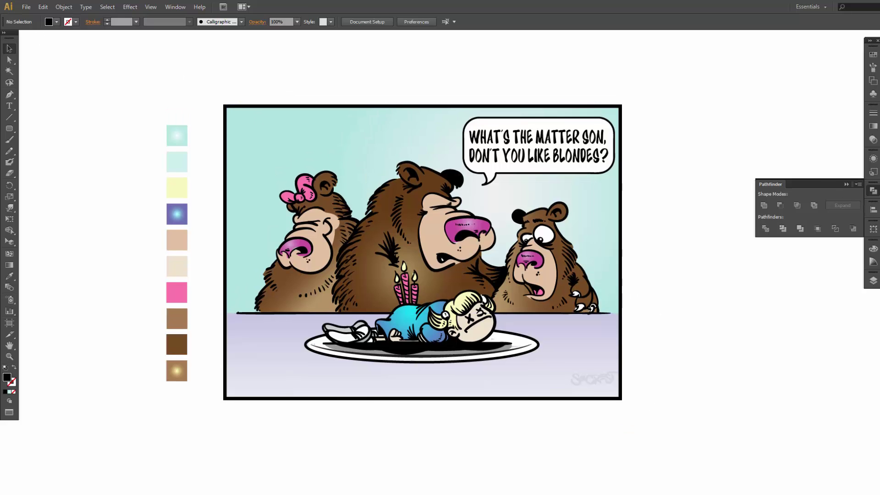
- Delete the linked color palette strip beside the cartoon panel
{"action": "left_click", "coordinate": [873, 281]}
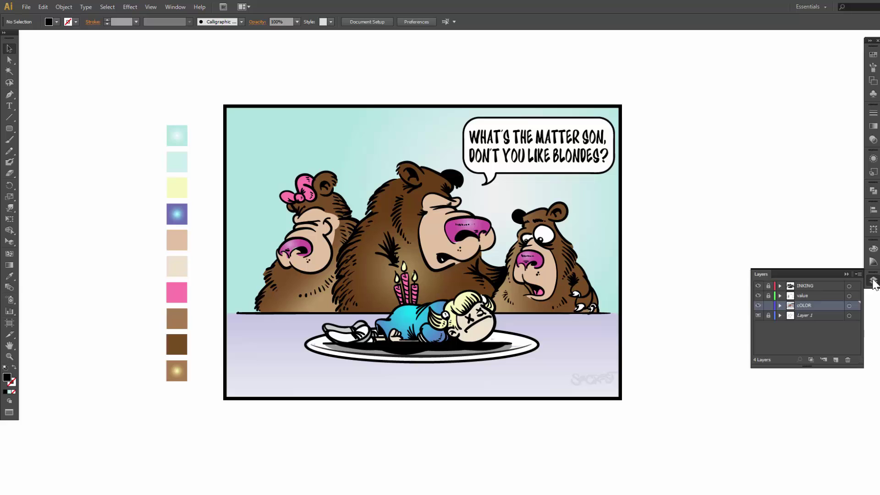
{"action": "left_click", "coordinate": [758, 314]}
{"action": "left_click_drag", "start_coordinate": [143, 114], "coordinate": [196, 402]}
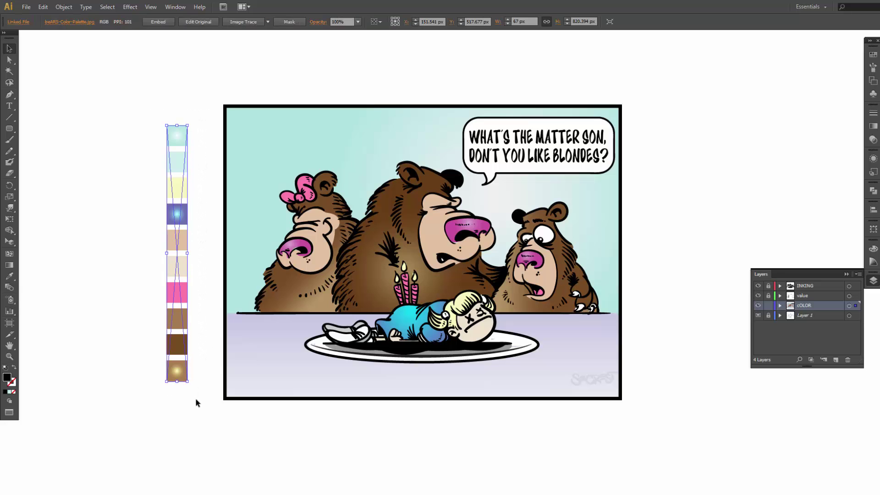
{"action": "key", "text": "Delete"}
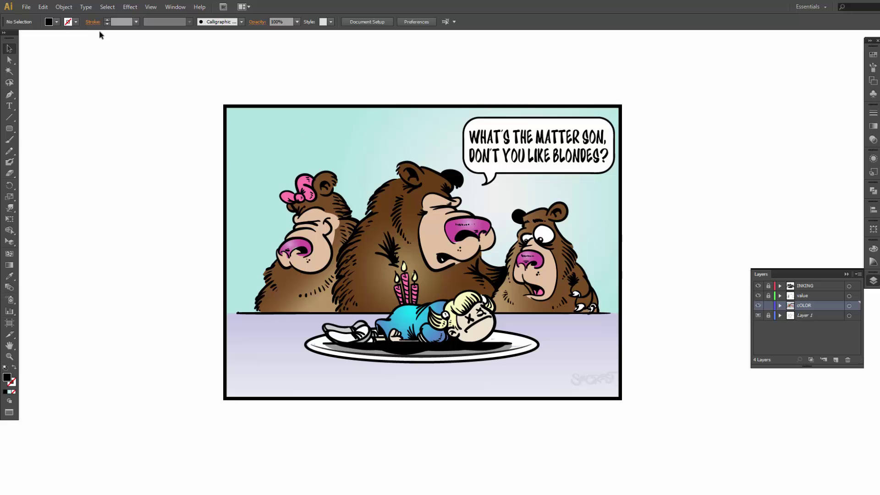
{"action": "left_click", "coordinate": [26, 7]}
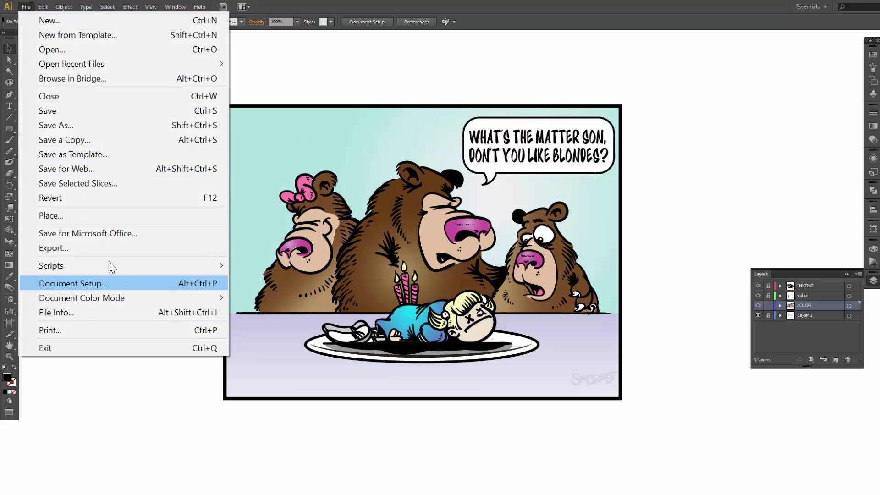
{"action": "left_click", "coordinate": [95, 170]}
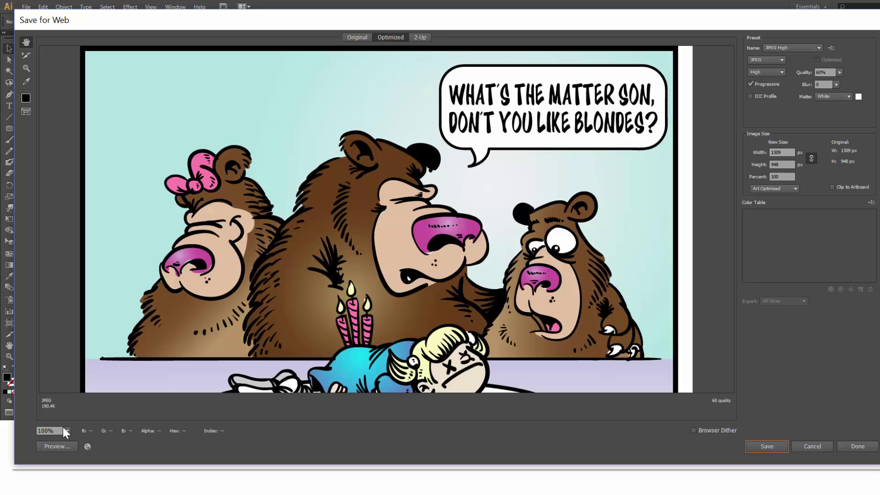
{"action": "left_click", "coordinate": [67, 430]}
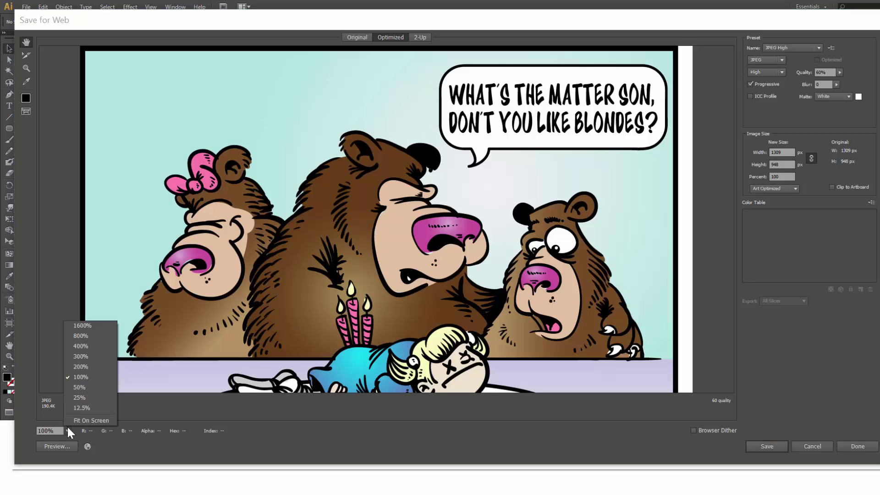
{"action": "left_click", "coordinate": [84, 394]}
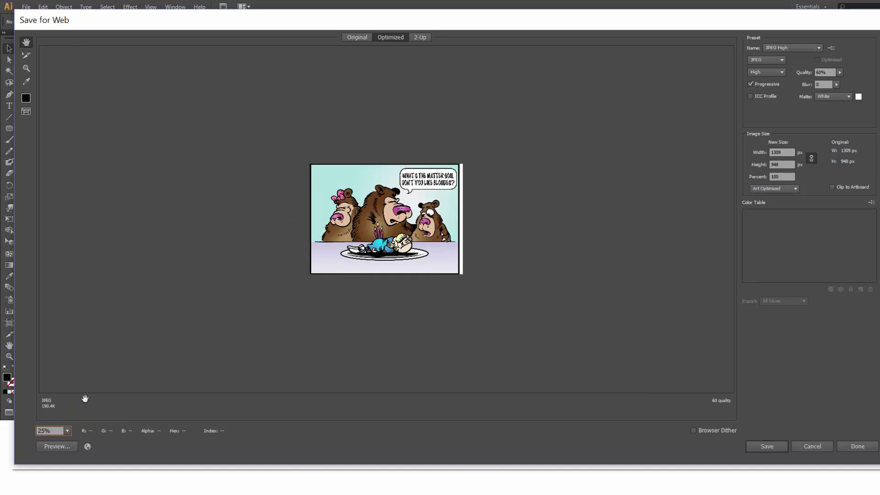
{"action": "key", "text": "Escape"}
- Hide Layer 1 and prepare a Save for Web export of the cartoon with a width of 1920 px
{"action": "left_click", "coordinate": [757, 315]}
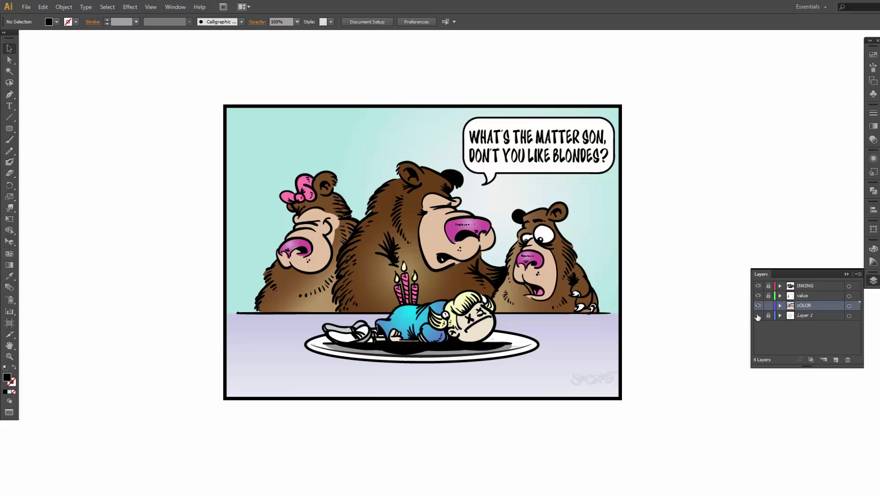
{"action": "left_click", "coordinate": [26, 7]}
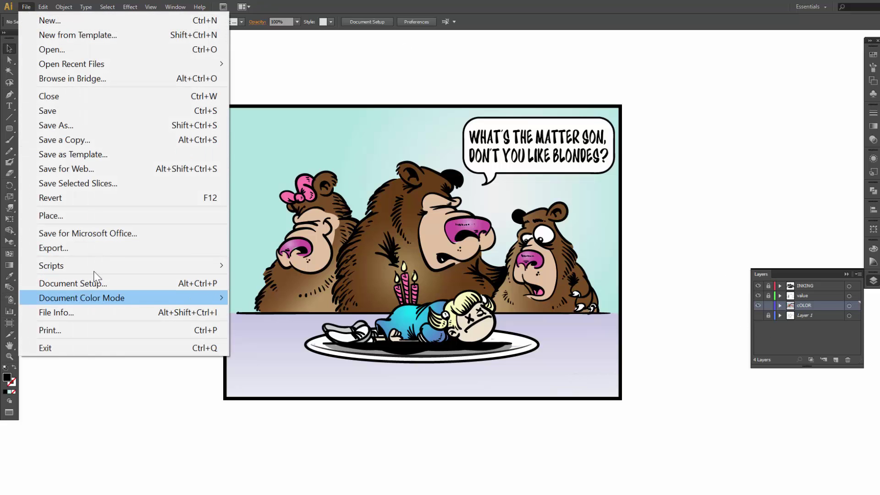
{"action": "left_click", "coordinate": [80, 169]}
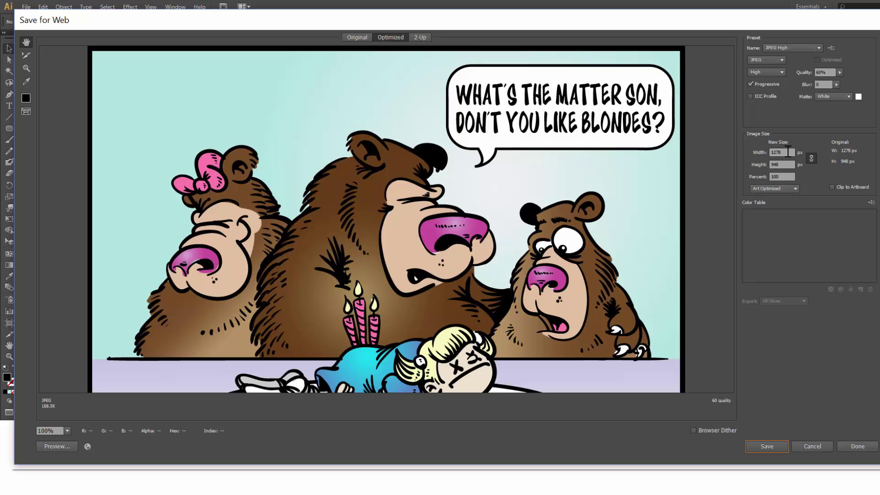
{"action": "left_click_drag", "start_coordinate": [787, 152], "coordinate": [745, 159]}
{"action": "type", "text": "1"}
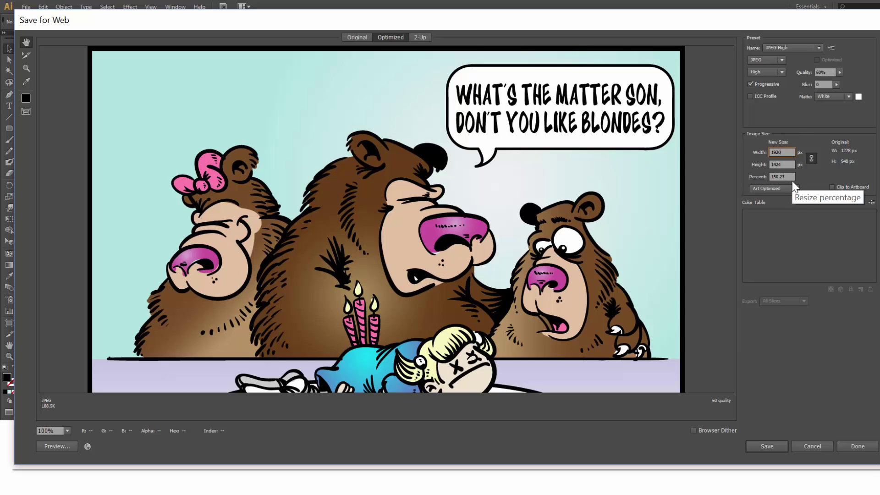
- Save the optimized image in the Pictures folder under the file name Bears
{"action": "left_click", "coordinate": [773, 448]}
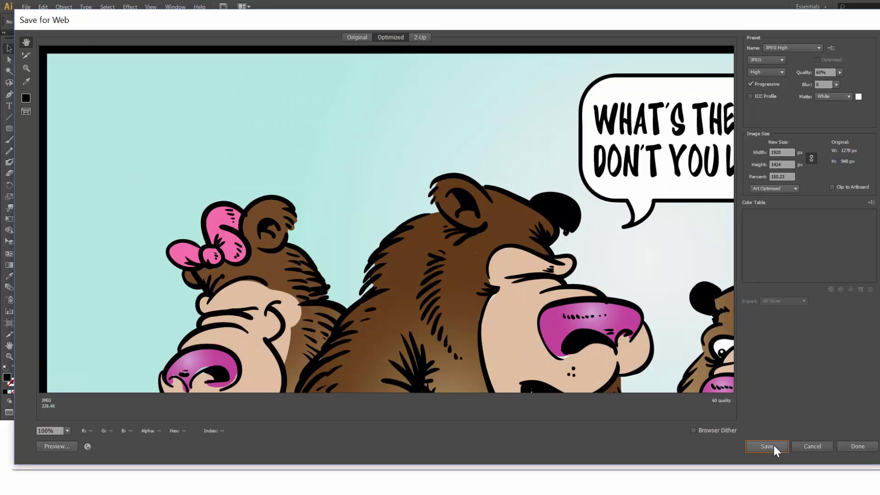
{"action": "left_click", "coordinate": [773, 444]}
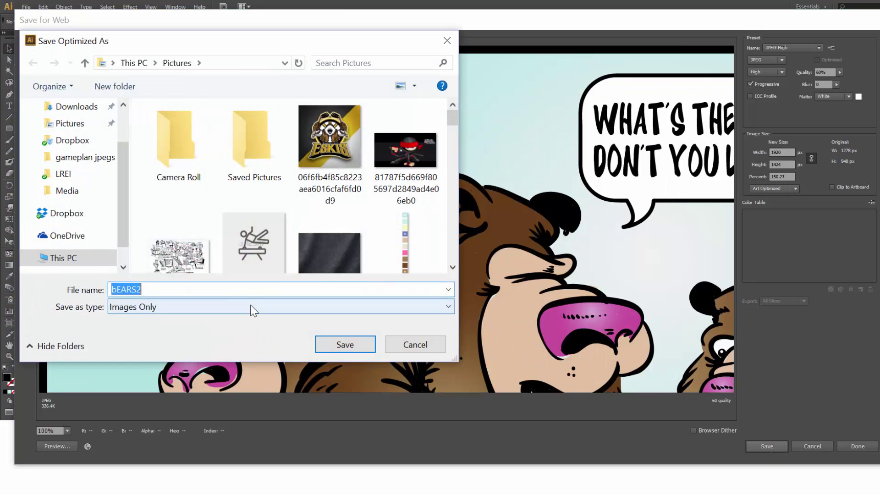
{"action": "type", "text": "Bears"}
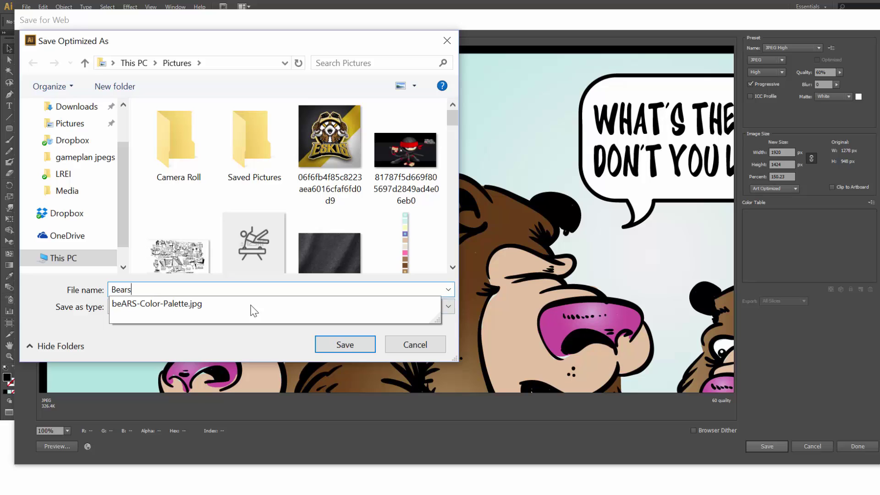
{"action": "left_click", "coordinate": [357, 347]}
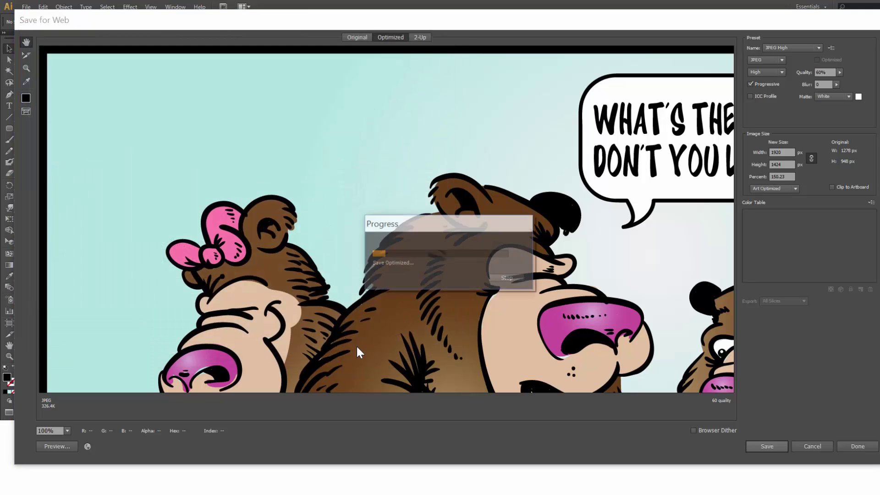